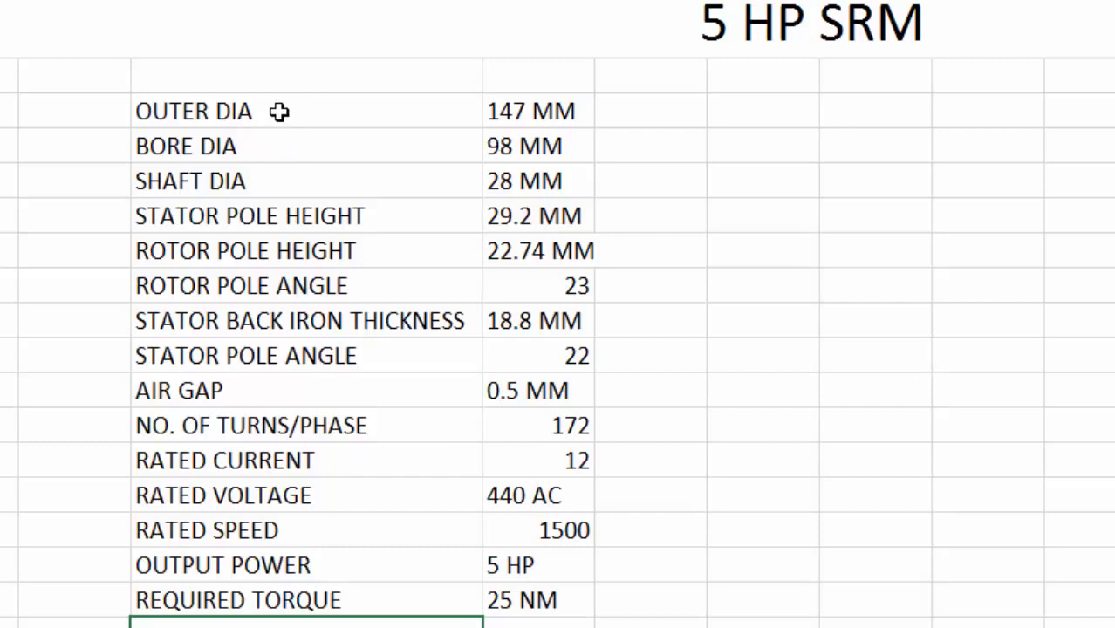
# Review the 5 HP SRM specification table in the spreadsheet and launch MotorSolve Trial Edition from the desktop
pyautogui.moveTo(301, 110); pyautogui.dragTo(515, 602)
pyautogui.click(790, 475)
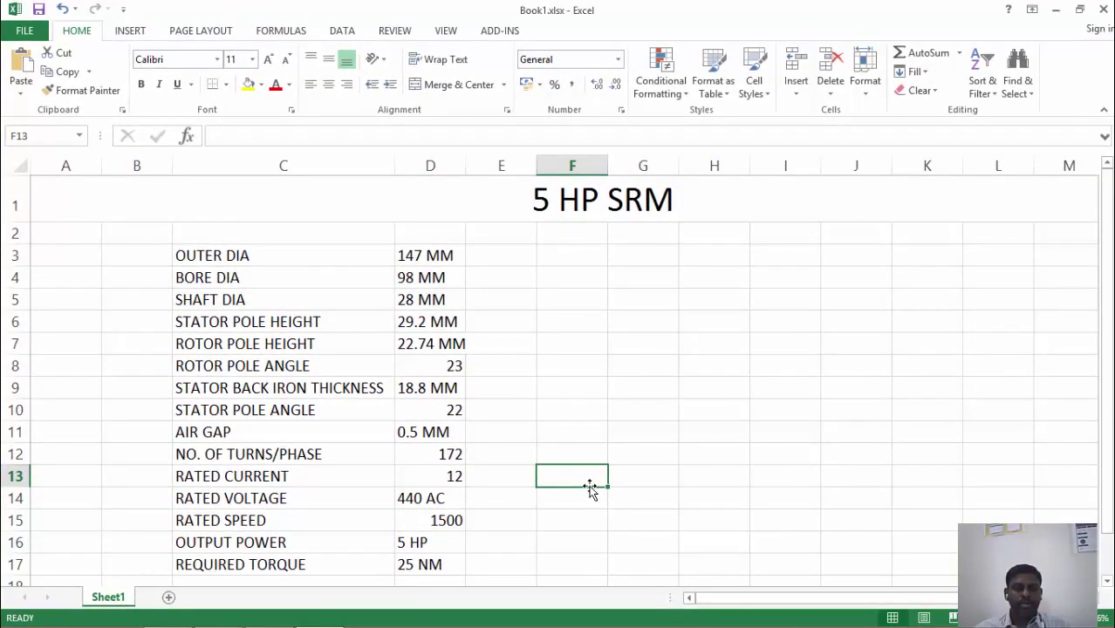
pyautogui.click(1056, 10)
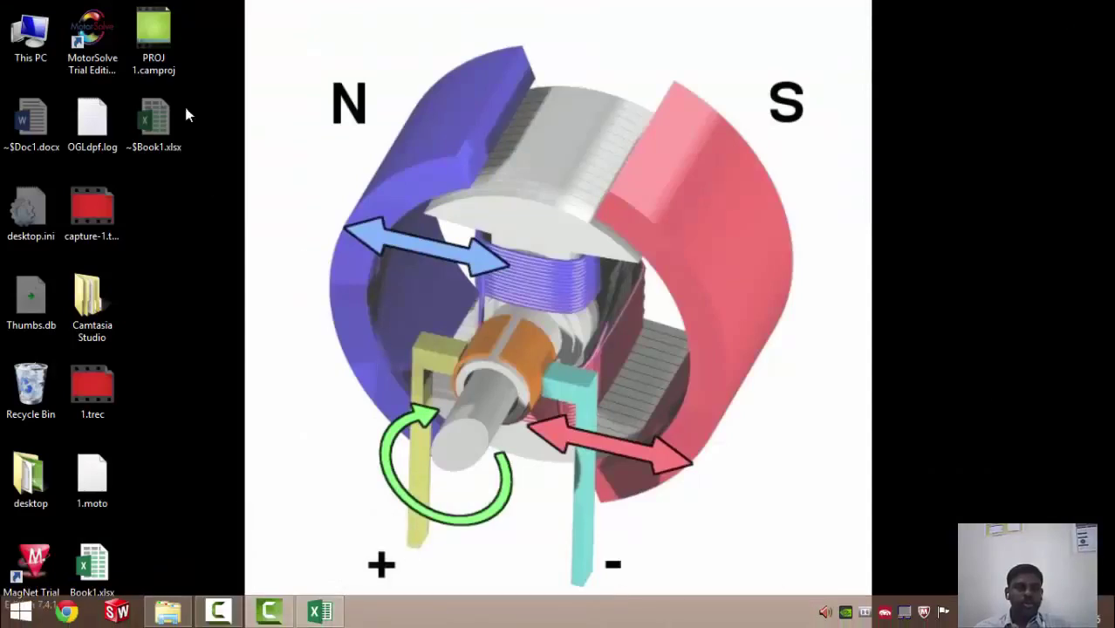
pyautogui.doubleClick(102, 50)
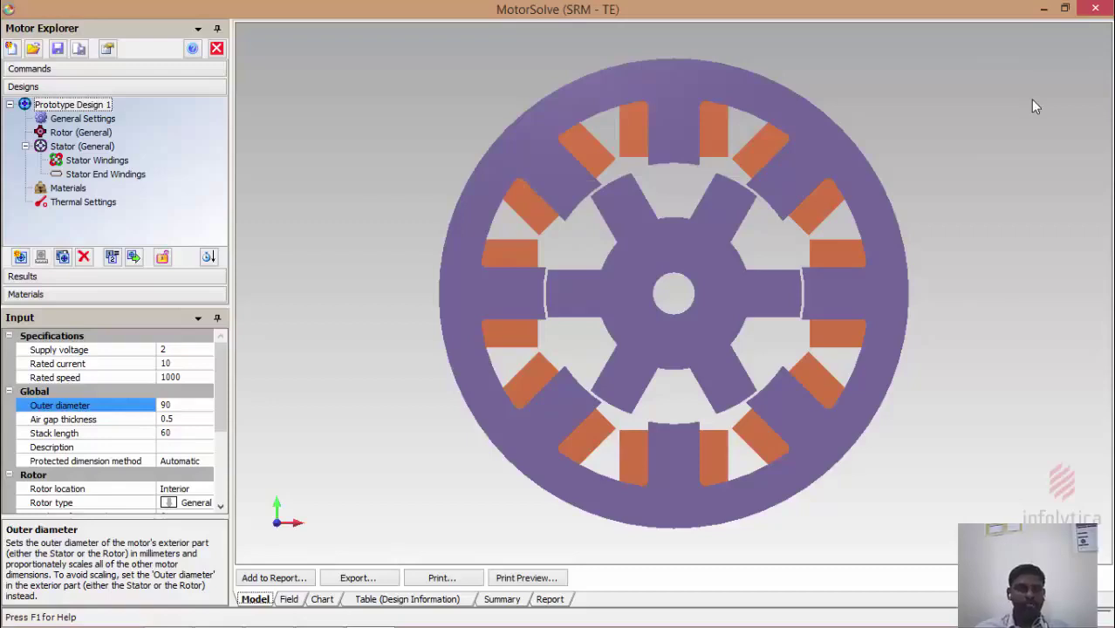
# Look through the switched reluctance, brushless DC and induction motor types offered for a new file and dismiss the selection
pyautogui.click(13, 53)
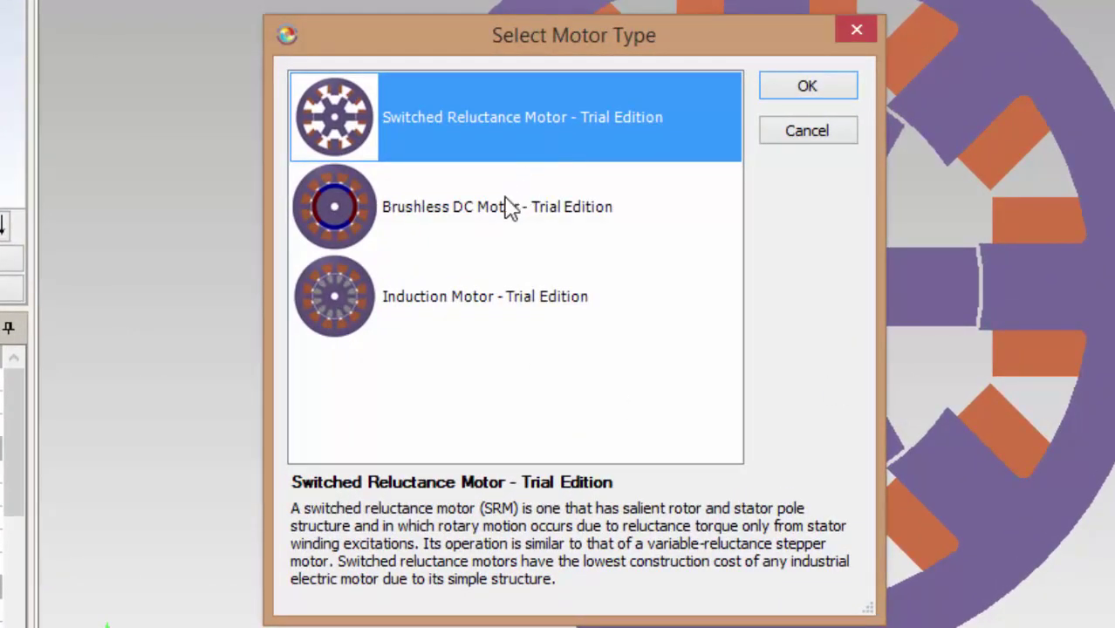
pyautogui.click(493, 207)
pyautogui.click(455, 300)
pyautogui.click(491, 225)
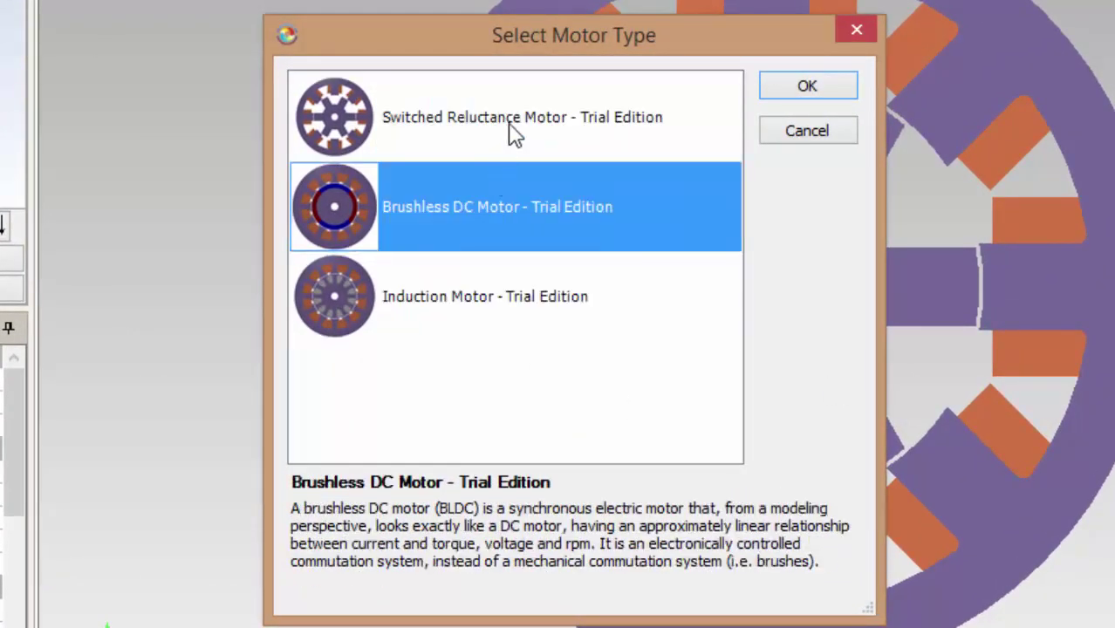
pyautogui.click(515, 131)
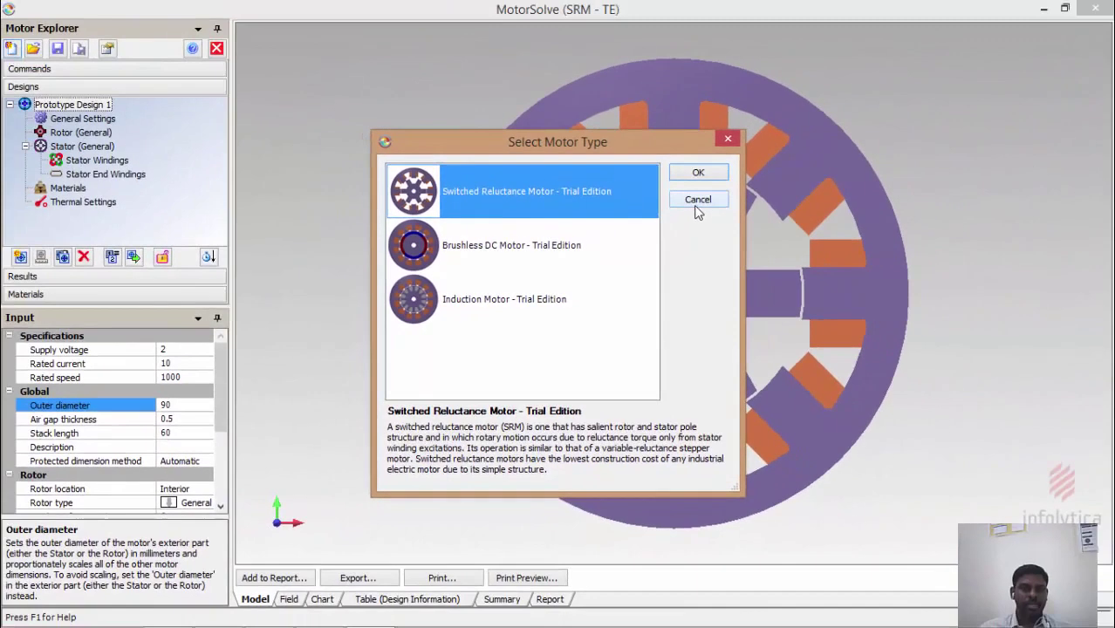
pyautogui.click(698, 201)
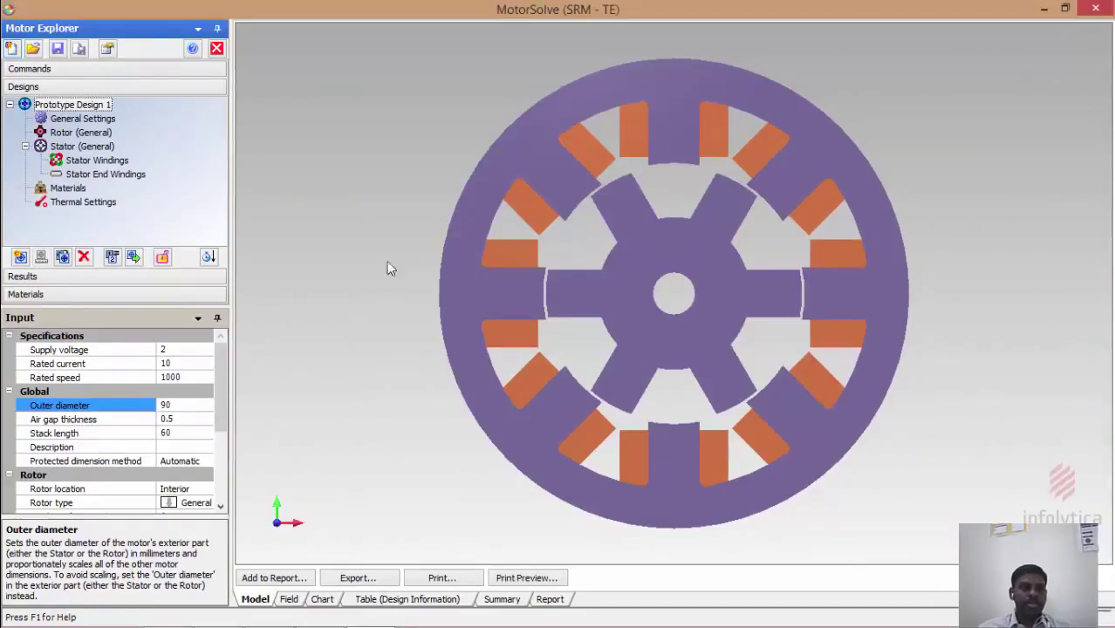
# Look over the general settings entry, the file commands and the component list of Prototype Design 1
pyautogui.click(90, 122)
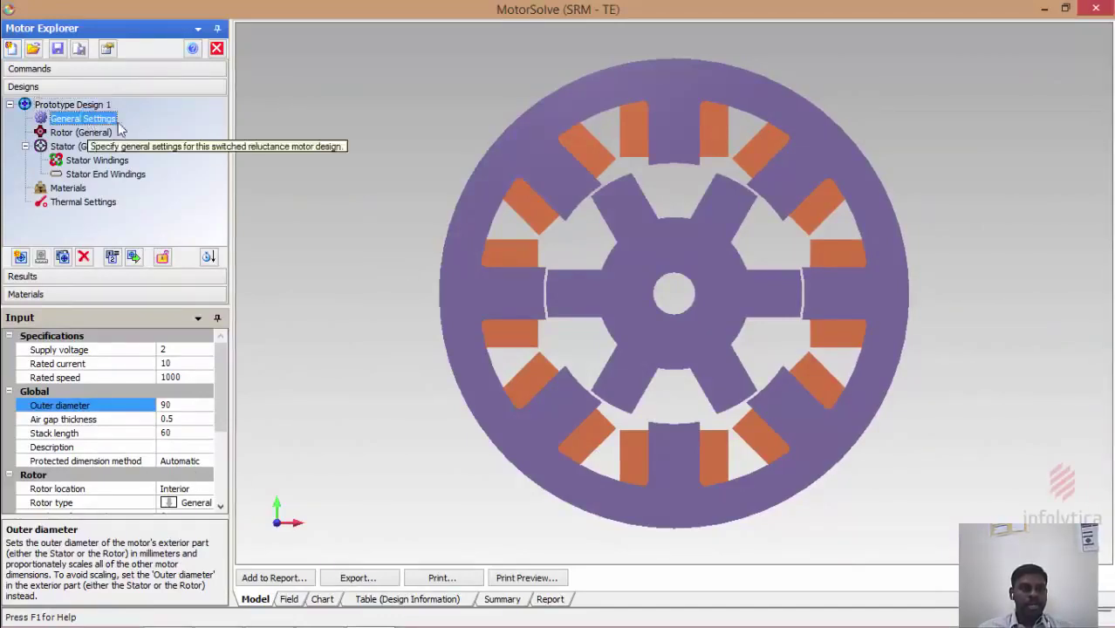
pyautogui.click(40, 70)
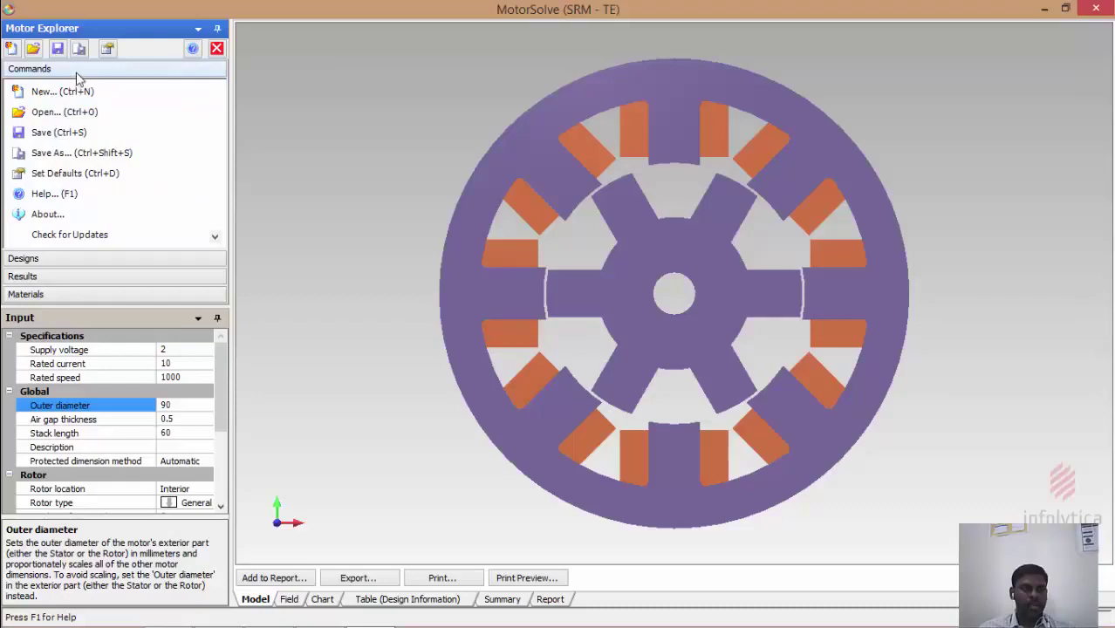
pyautogui.click(69, 260)
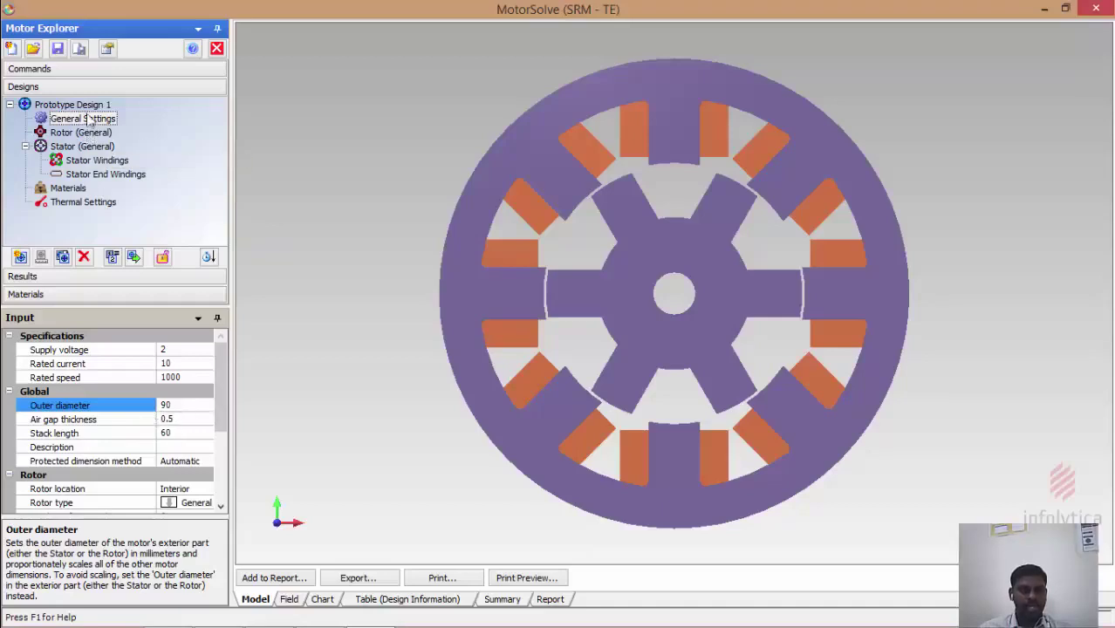
# Examine the available result types and their input settings, from performance and analysis charts to instantaneous fields and field probes
pyautogui.click(46, 279)
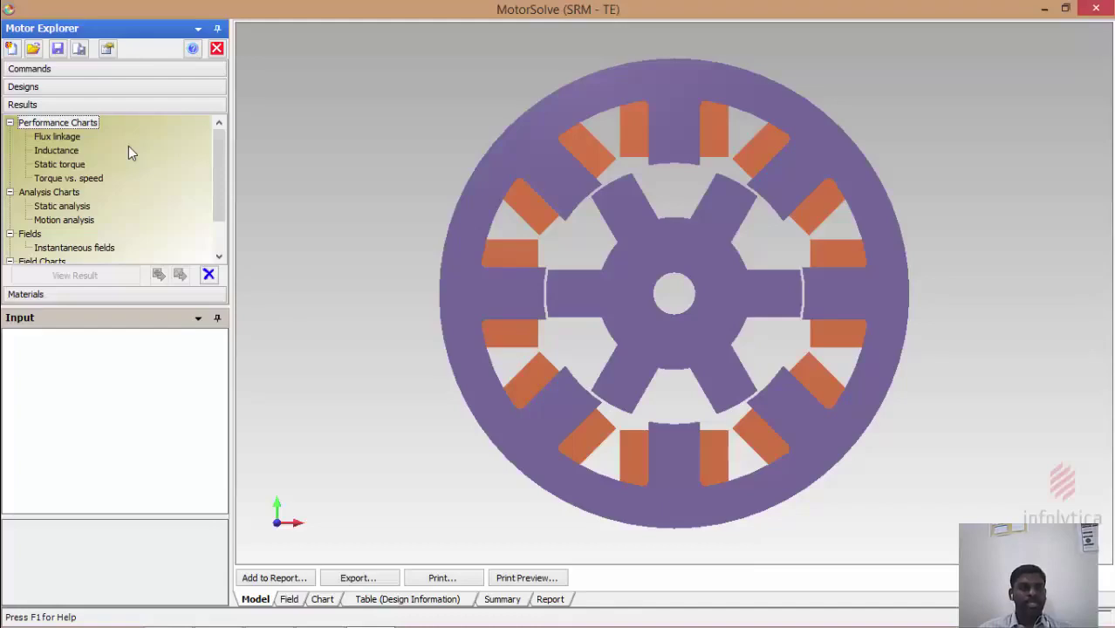
pyautogui.click(60, 137)
pyautogui.click(57, 151)
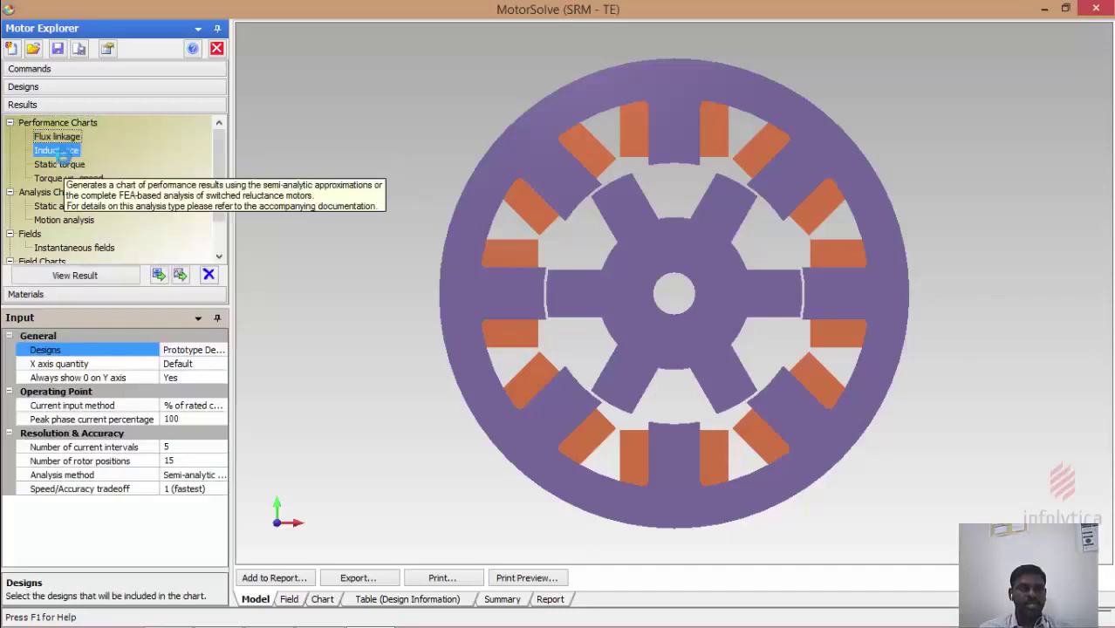
pyautogui.click(61, 164)
pyautogui.click(83, 178)
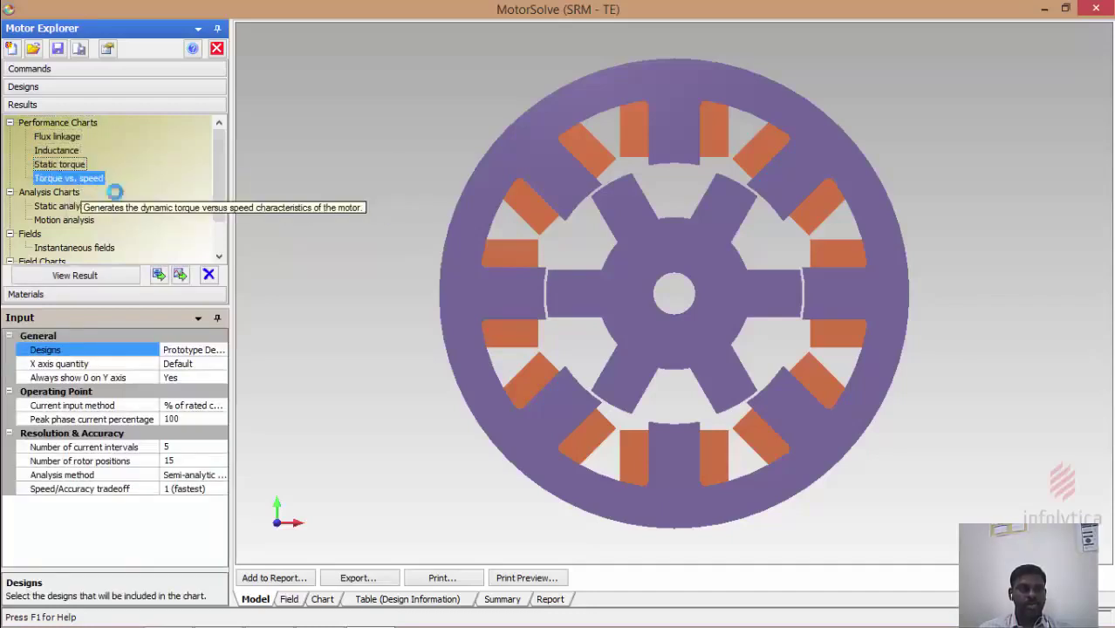
pyautogui.click(73, 208)
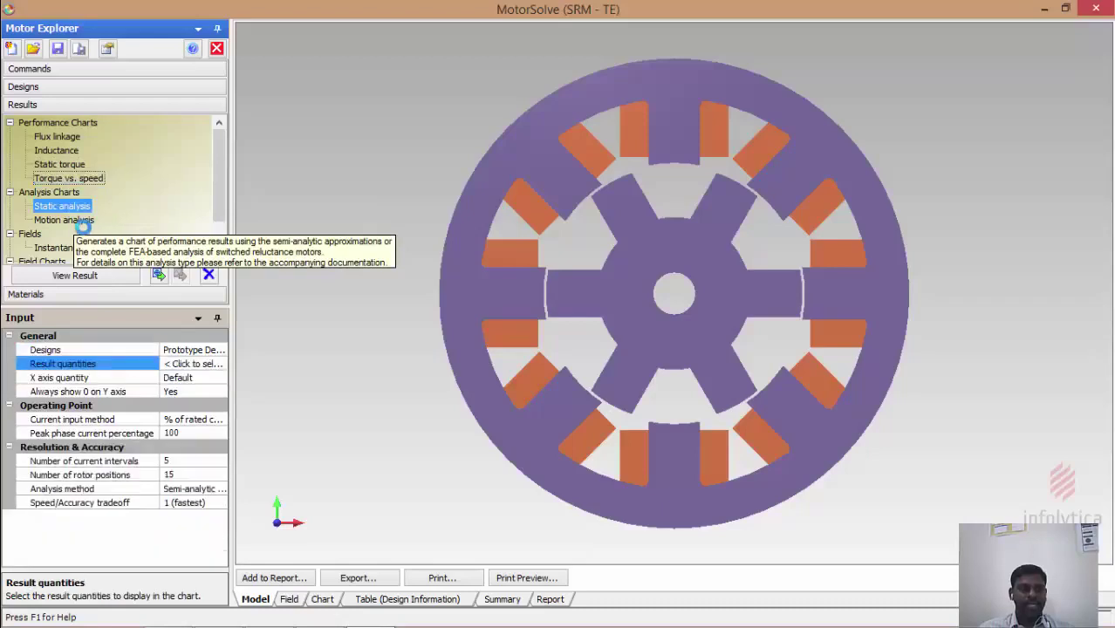
pyautogui.click(80, 221)
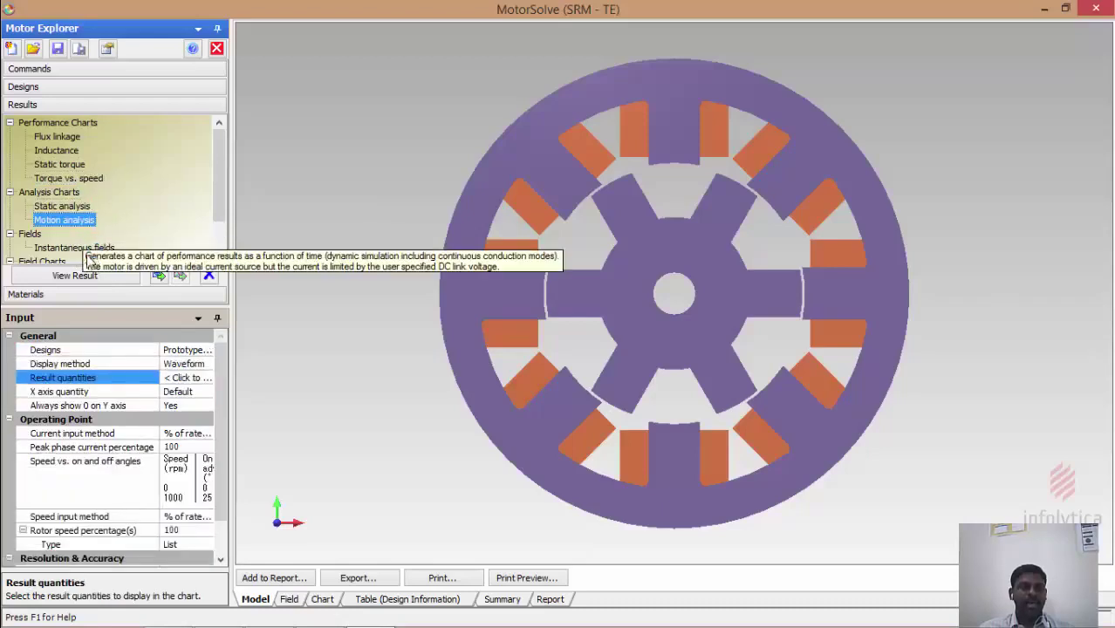
pyautogui.scroll(-1, 217, 169)
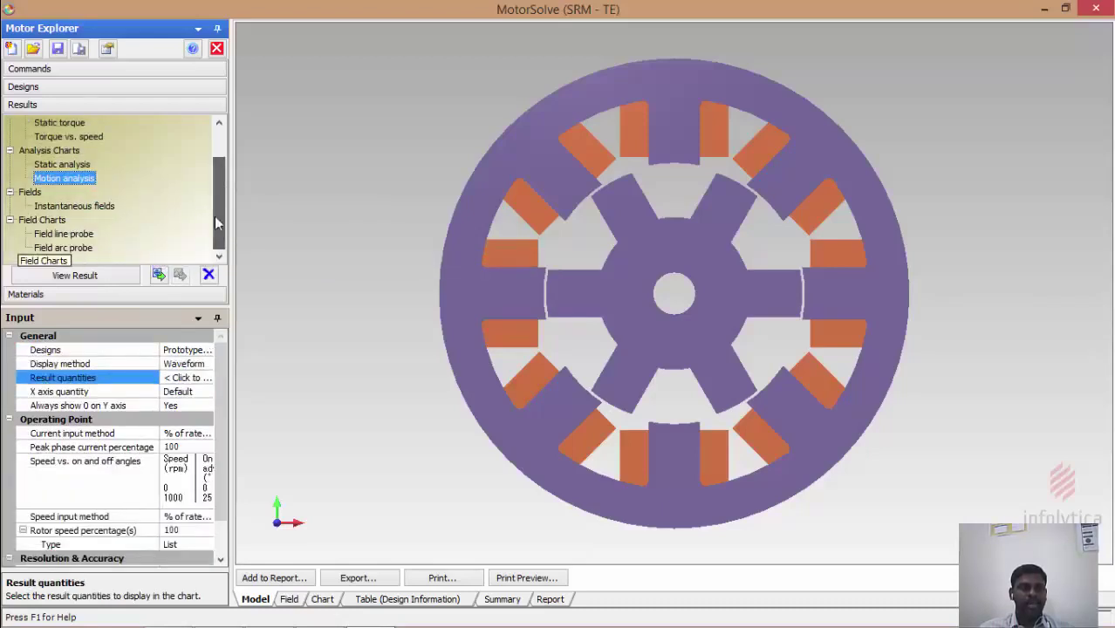
pyautogui.click(68, 207)
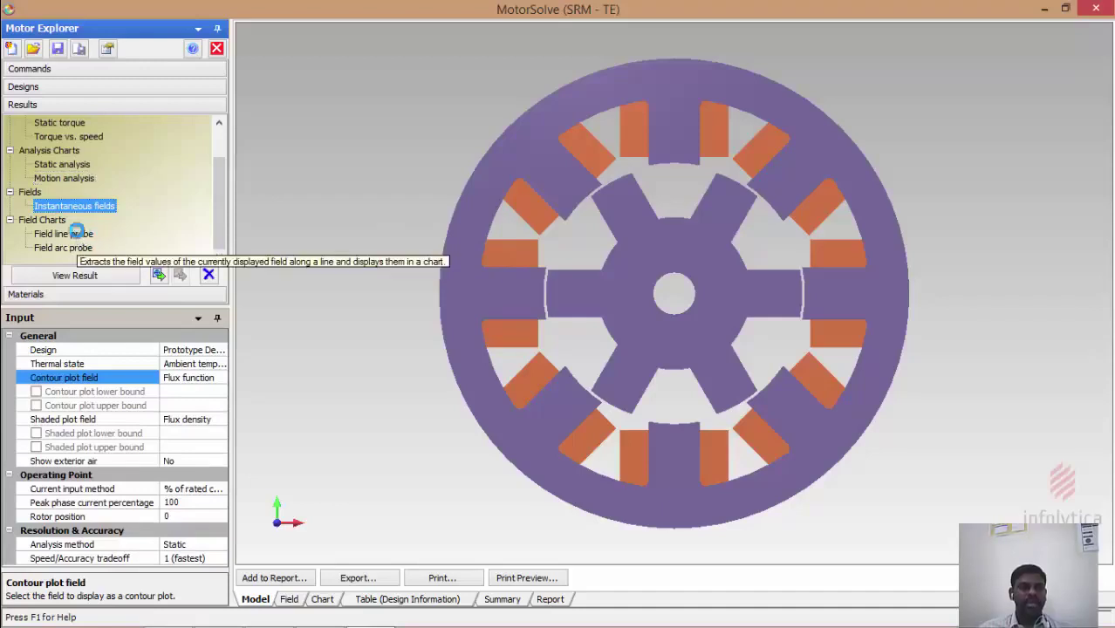
pyautogui.click(77, 232)
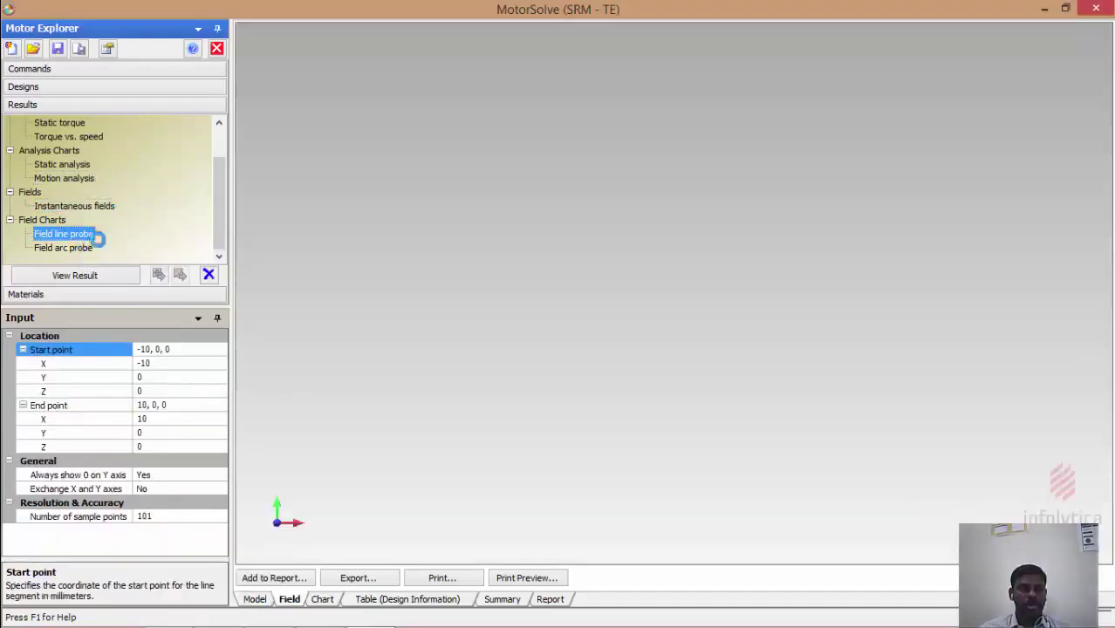
pyautogui.click(78, 247)
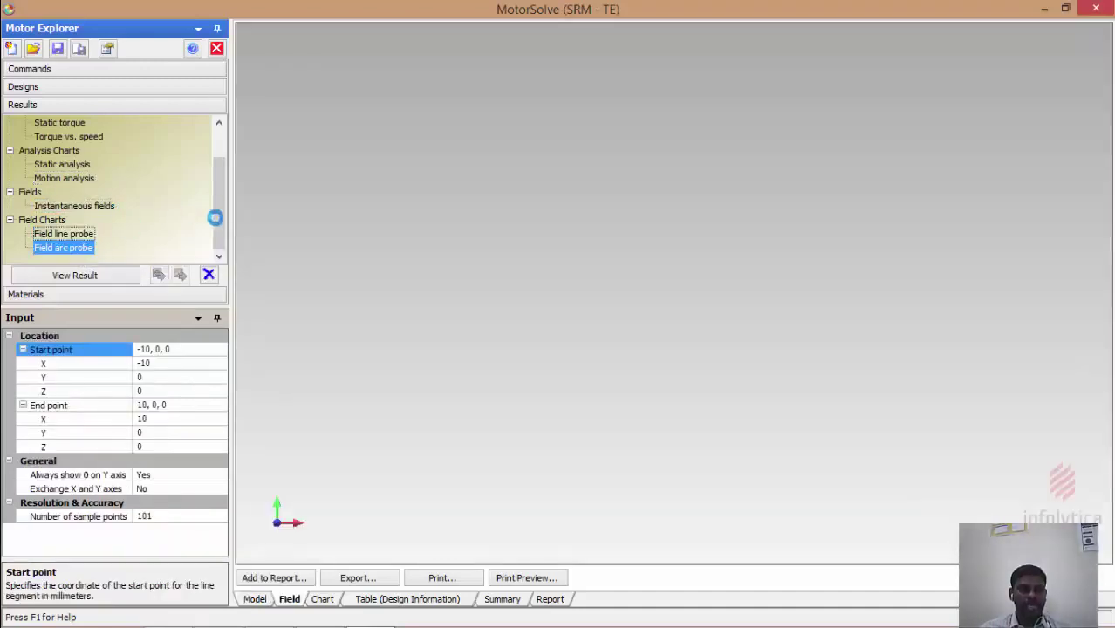
pyautogui.scroll(1, 222, 200)
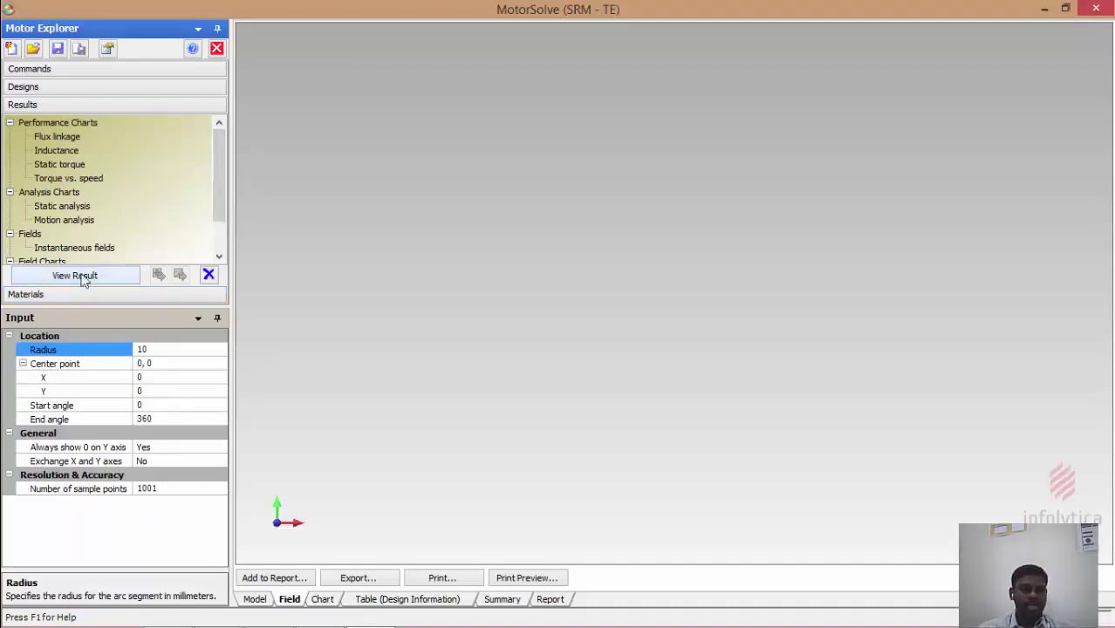
# Look over the model and sample materials and return to the components of Prototype Design 1
pyautogui.click(18, 295)
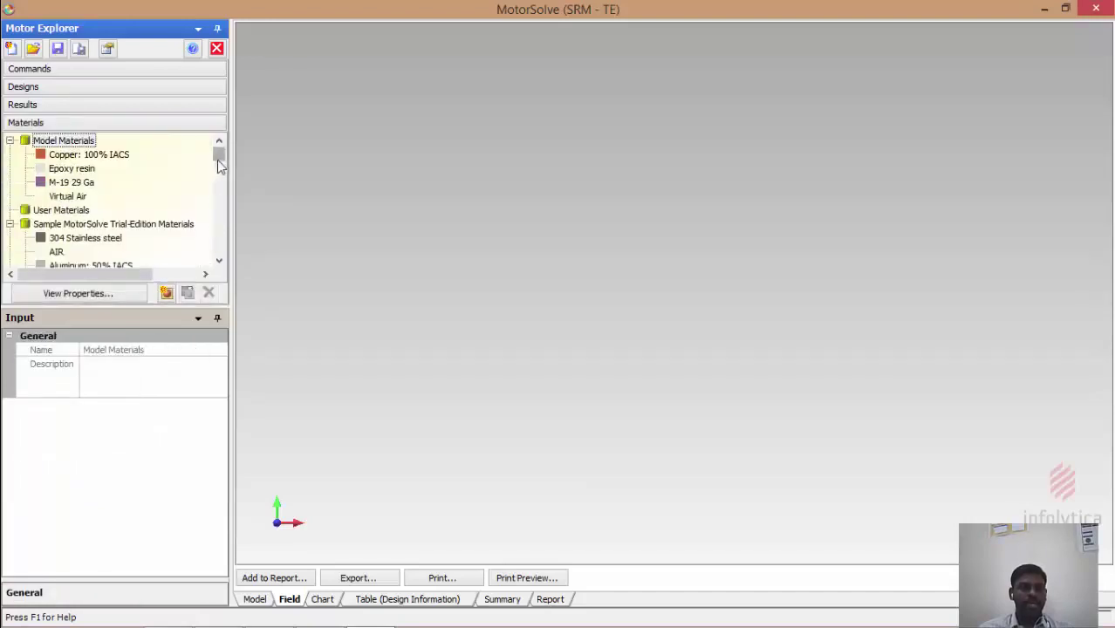
pyautogui.moveTo(76, 162)
pyautogui.click(45, 87)
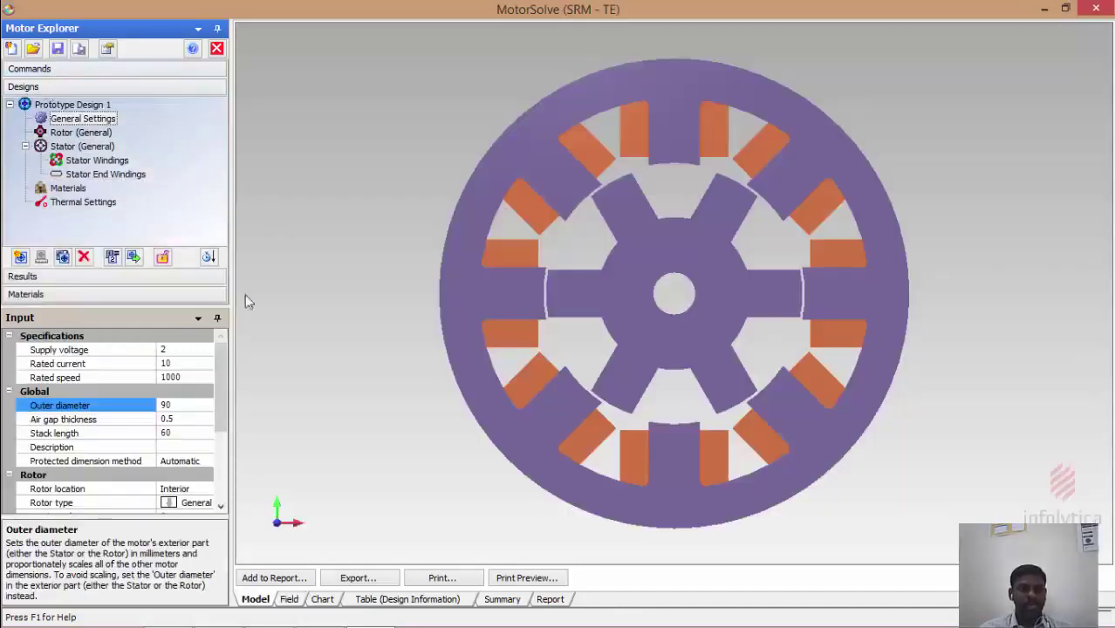
# Consult the 5 HP SRM spreadsheet and set the design's supply voltage to 440 V, rated current to 12 A and rated speed to 1500 rpm
pyautogui.moveTo(310, 623)
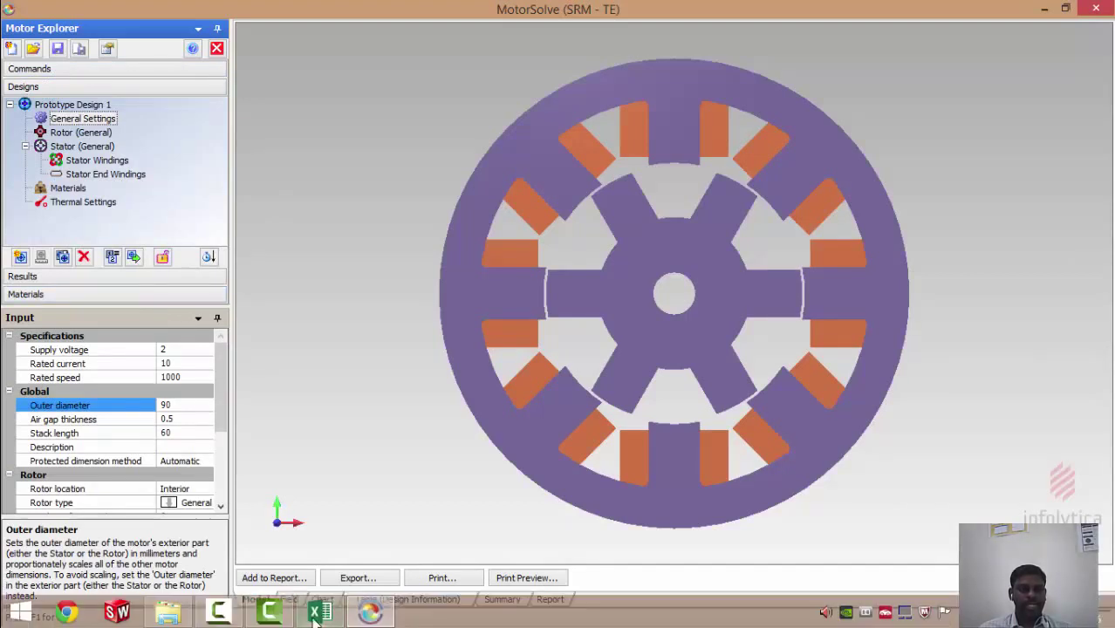
pyautogui.click(320, 613)
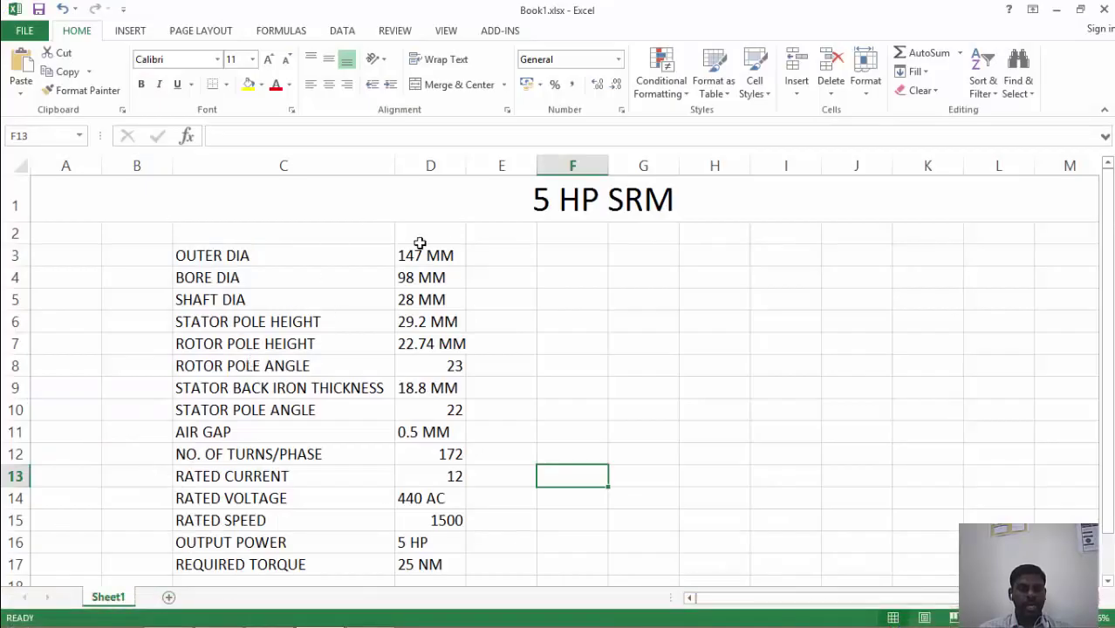
pyautogui.click(370, 613)
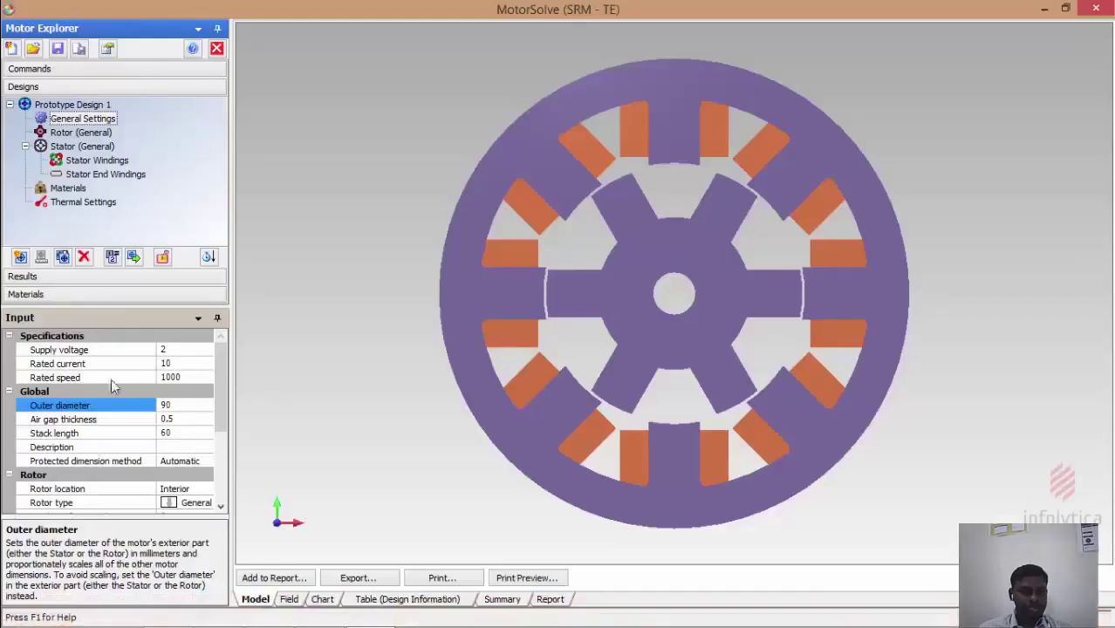
pyautogui.click(170, 354)
pyautogui.click(170, 353)
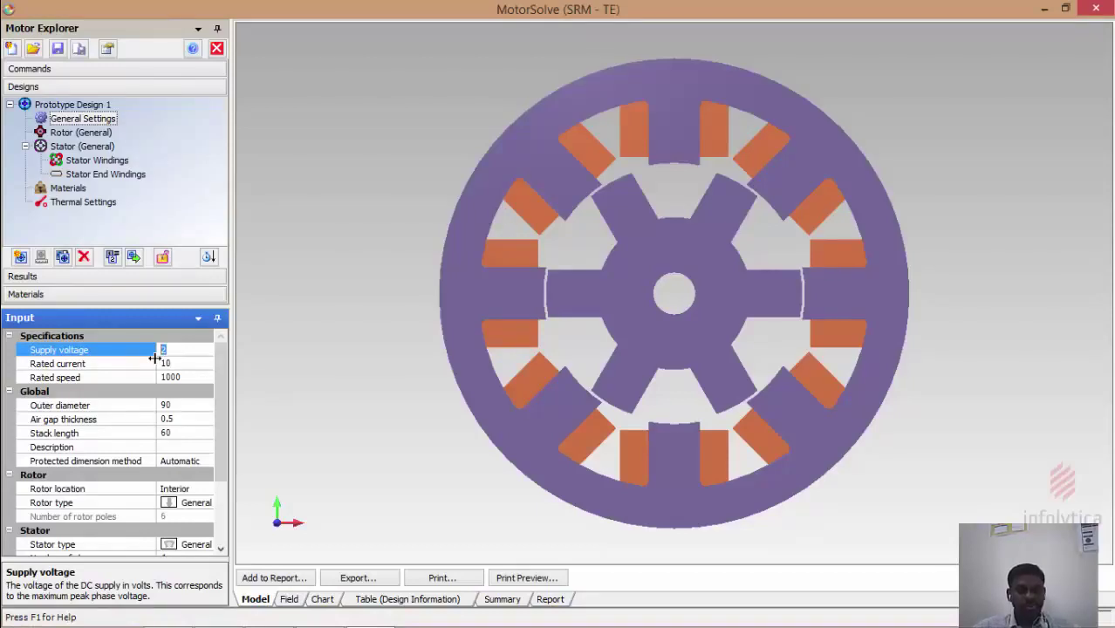
pyautogui.write('440')
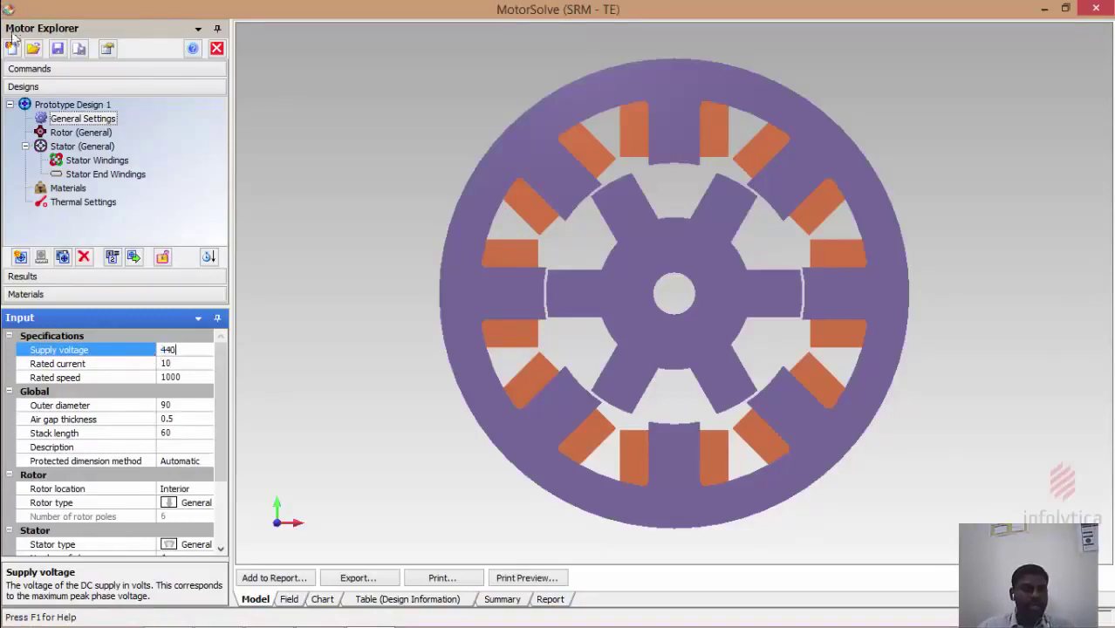
pyautogui.click(180, 365)
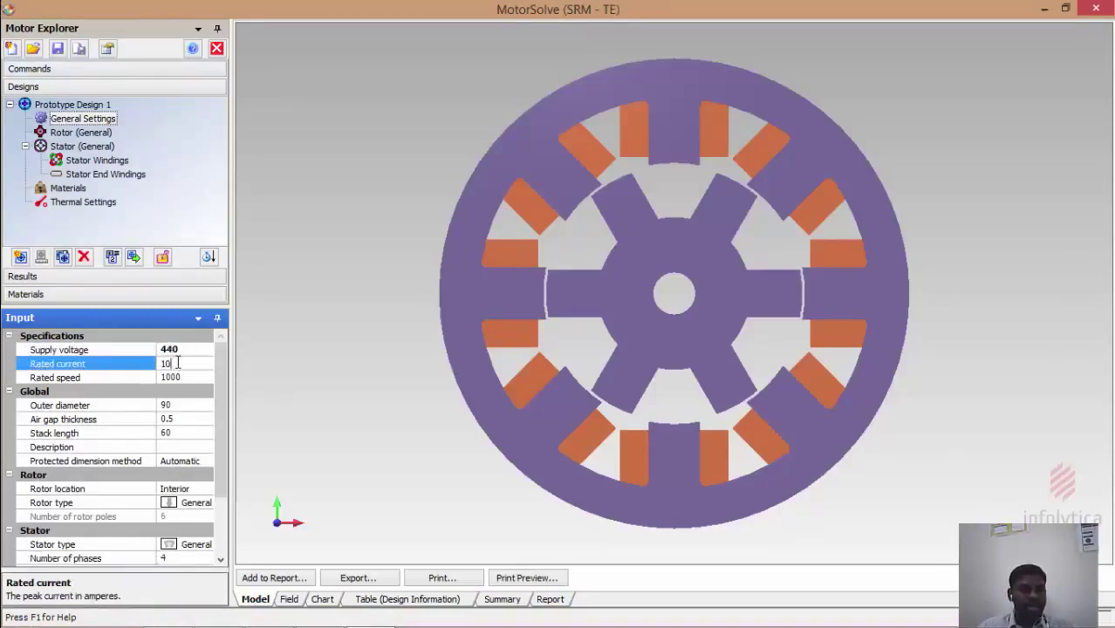
pyautogui.write('12')
pyautogui.click(189, 377)
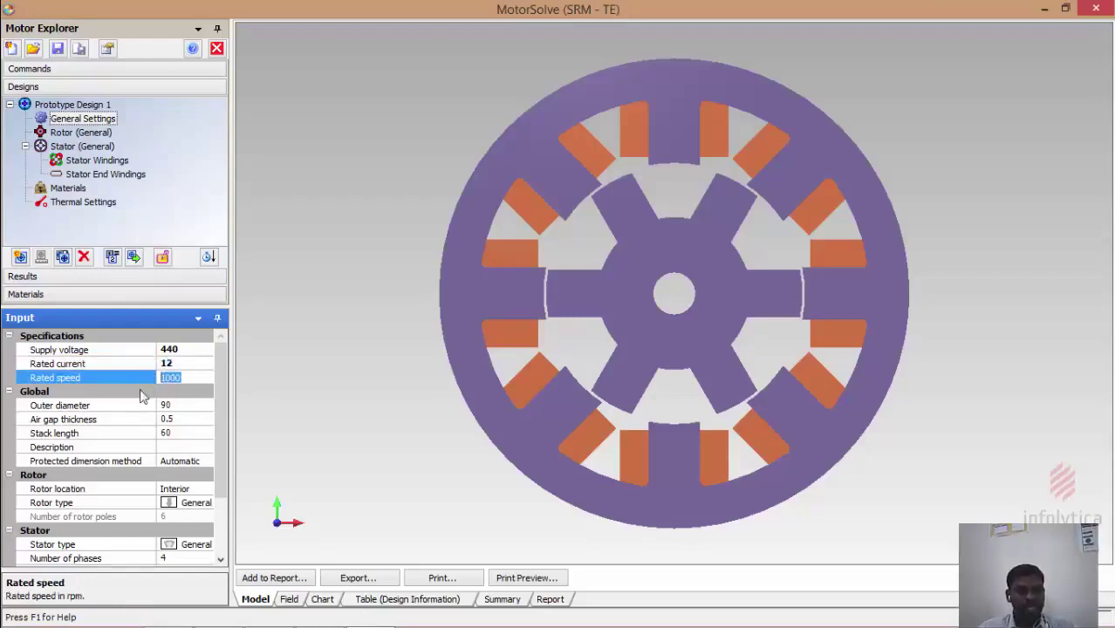
pyautogui.write('1500')
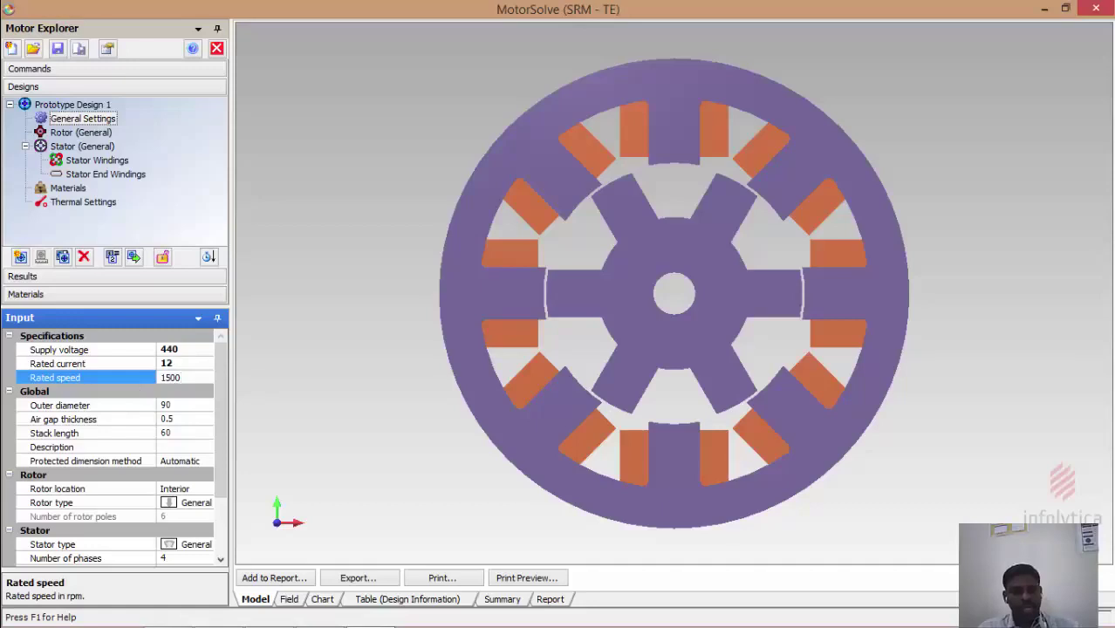
# Set the global outer diameter to 147 mm and accept proportional scaling of all other dimensions, with scaling always performed
pyautogui.click(180, 407)
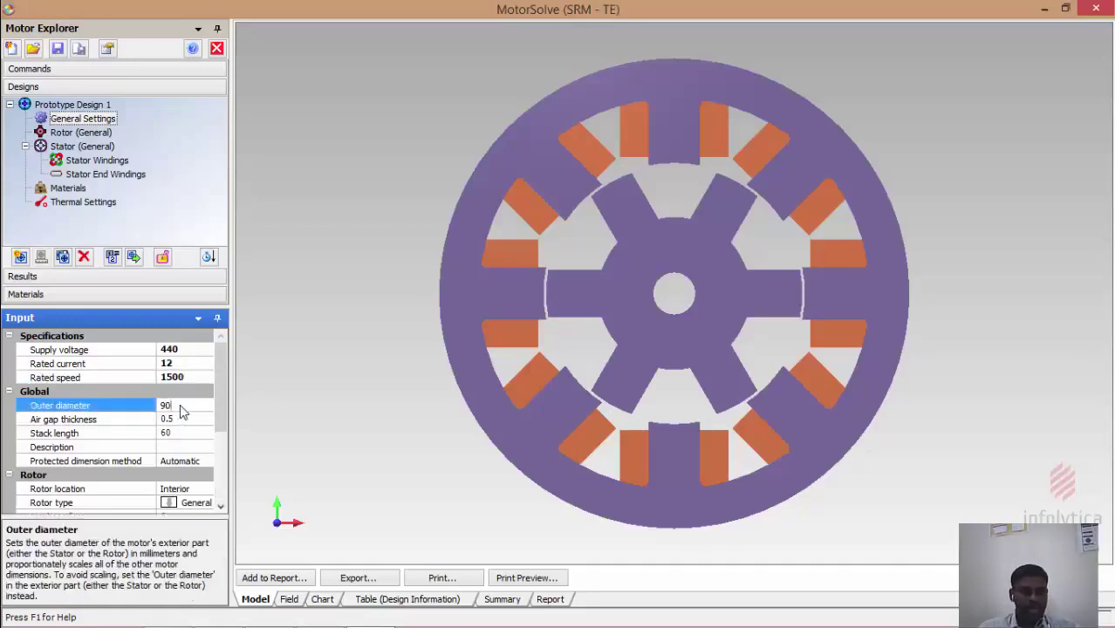
pyautogui.write('1')
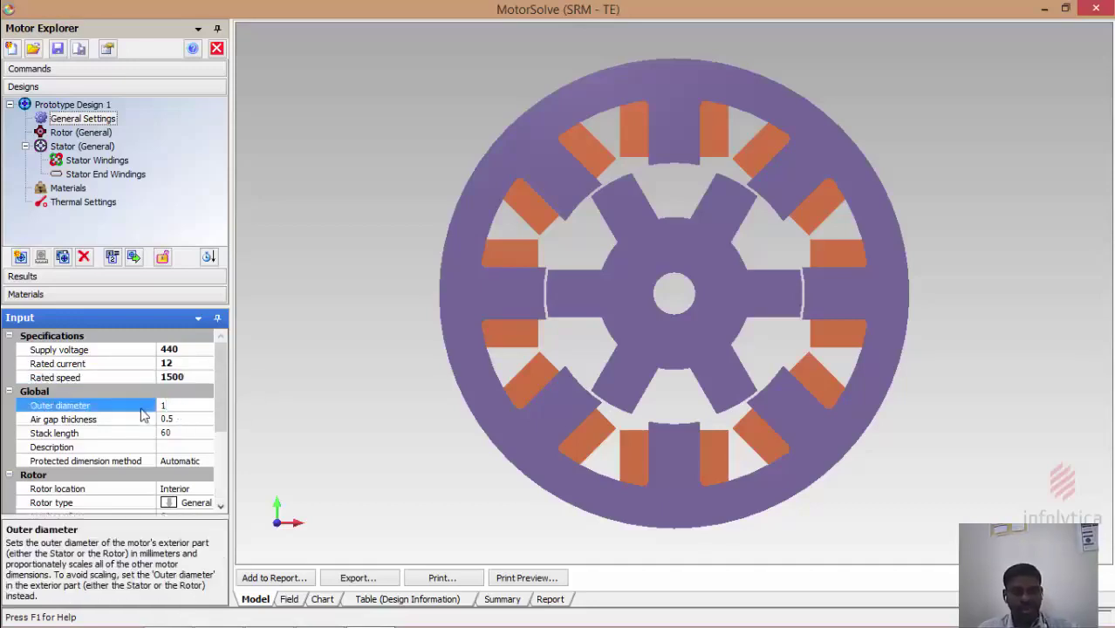
pyautogui.write('47')
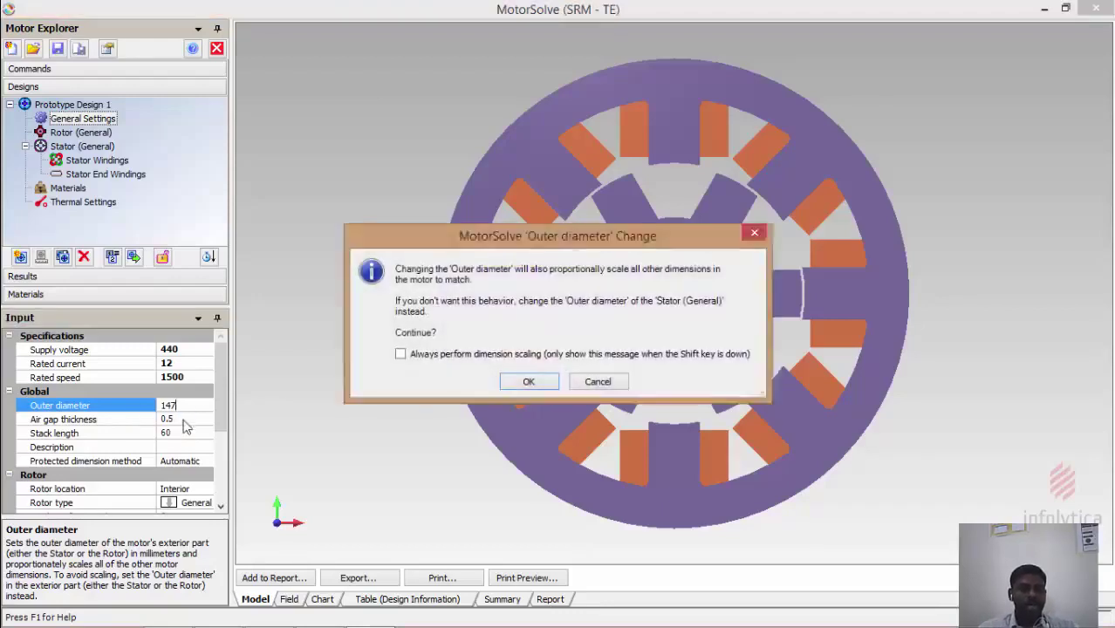
pyautogui.click(416, 353)
pyautogui.click(533, 380)
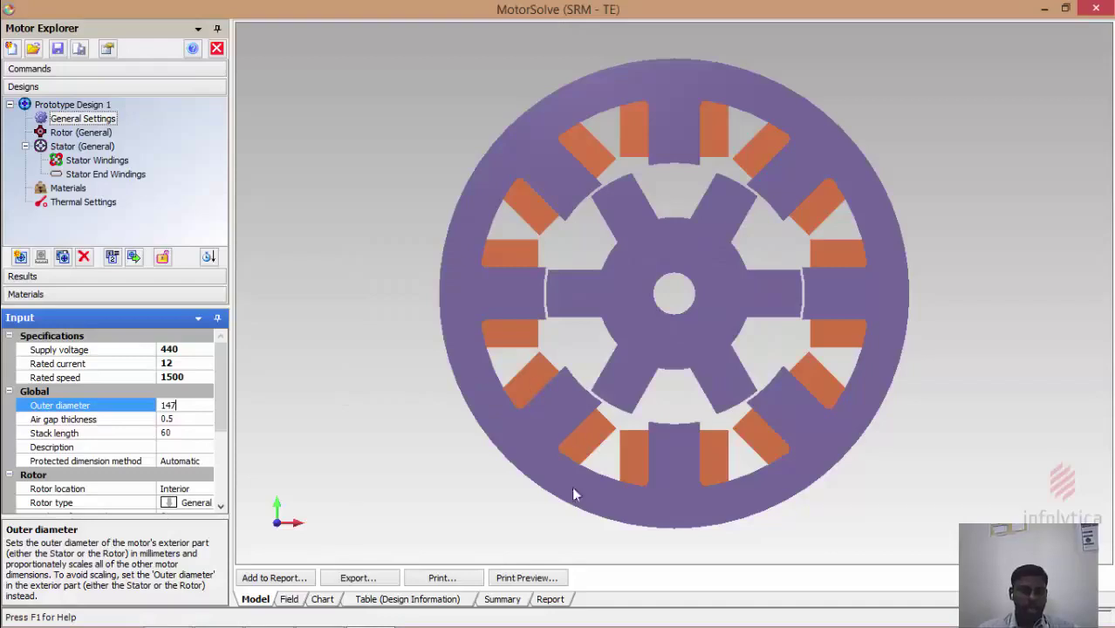
# Set the global air gap thickness to 0.5 mm and the stack length to 200 mm
pyautogui.click(174, 419)
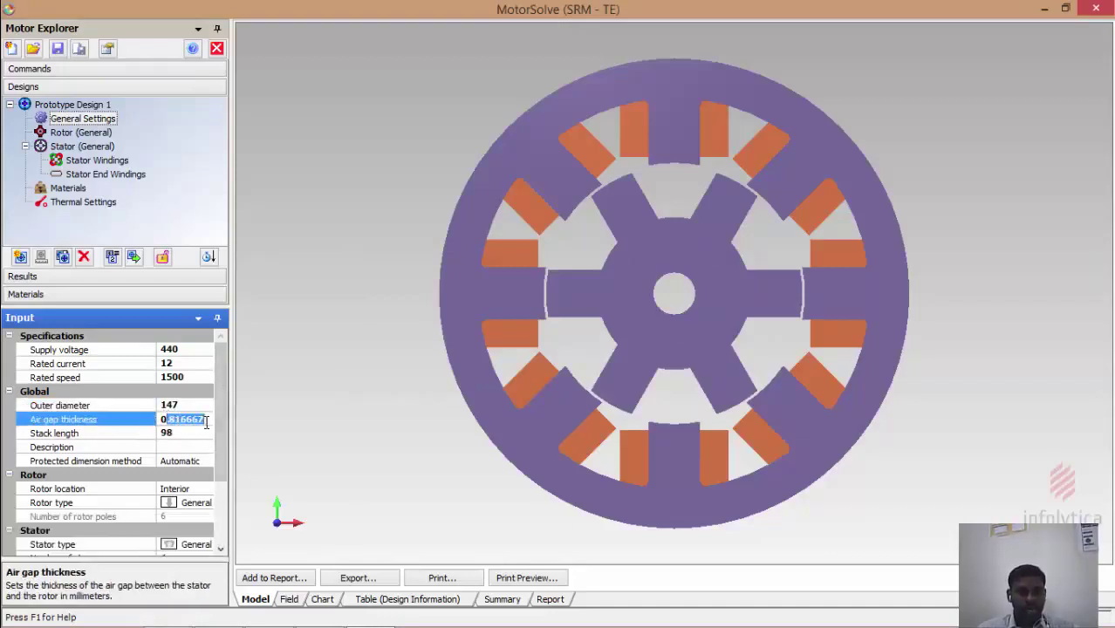
pyautogui.doubleClick(174, 419)
pyautogui.write('0.')
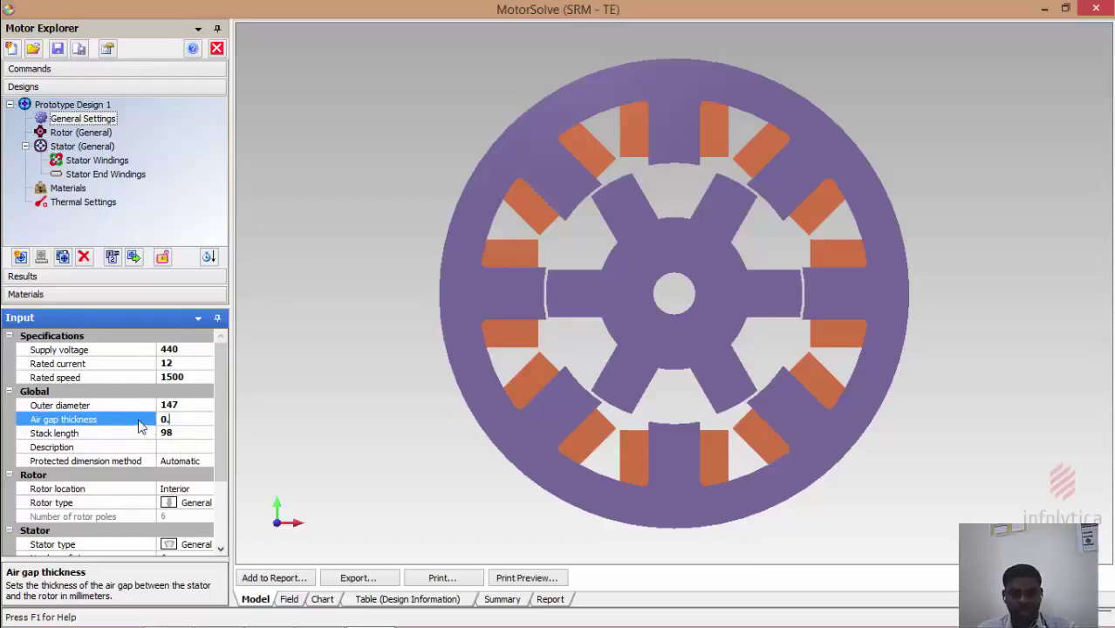
pyautogui.write('5')
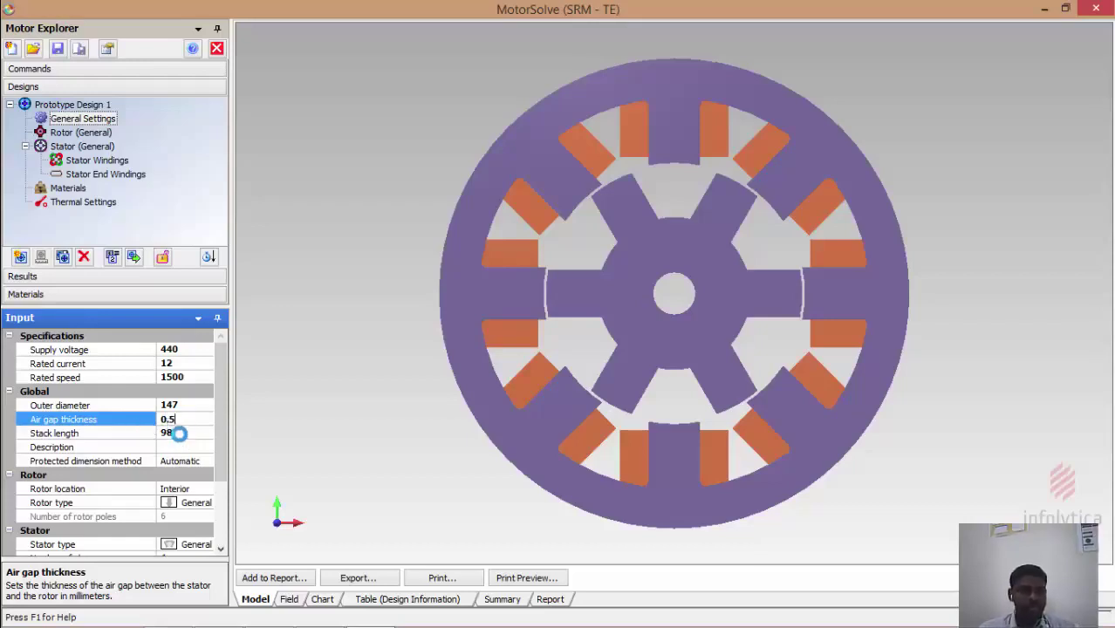
pyautogui.click(178, 433)
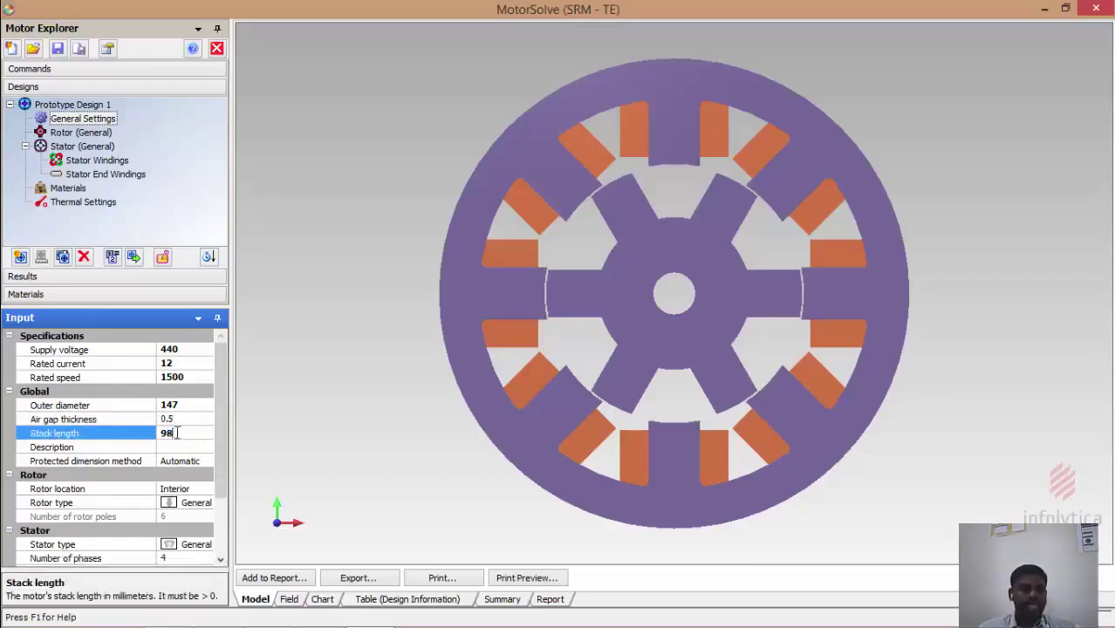
pyautogui.write('200')
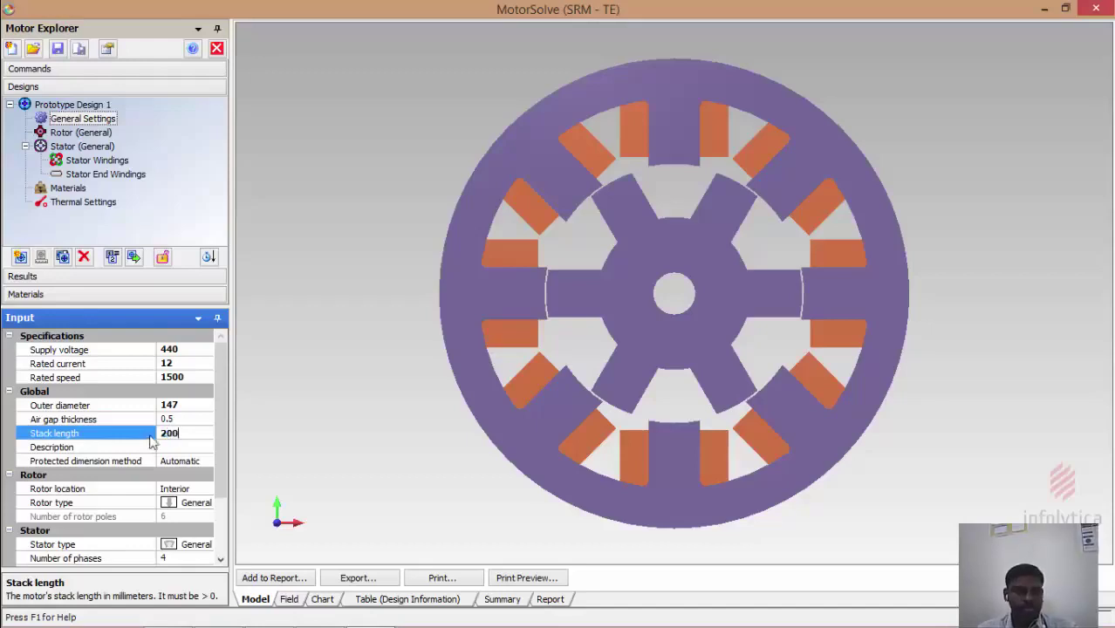
pyautogui.click(197, 446)
# Try the Exterior rotor location on the motor and restore it to Interior
pyautogui.scroll(-3, 221, 455)
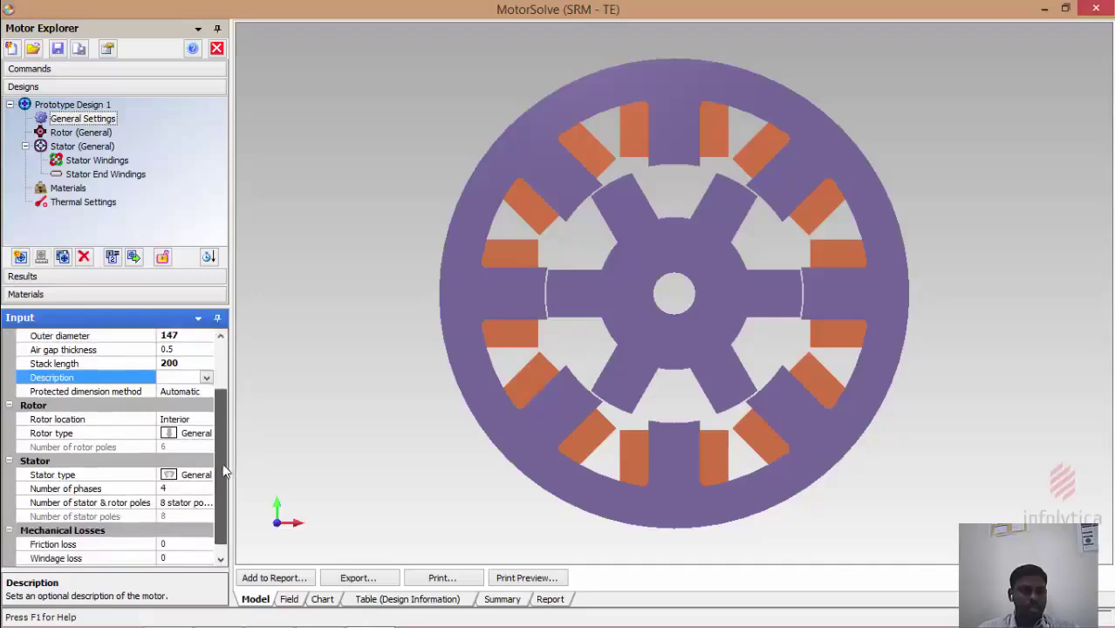
pyautogui.scroll(-1, 223, 471)
pyautogui.click(181, 408)
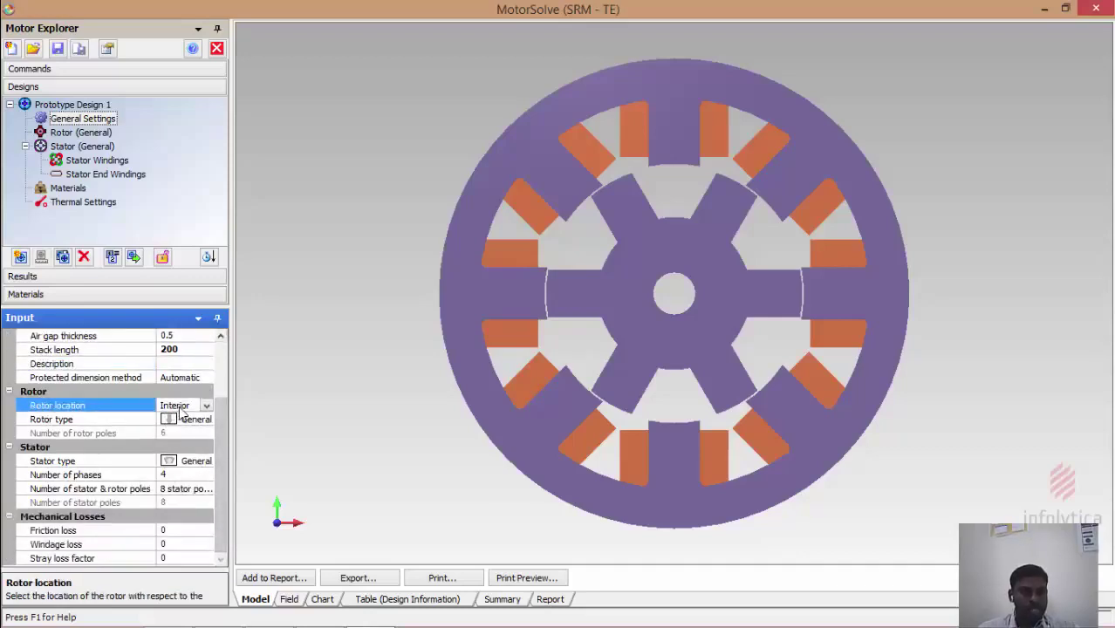
pyautogui.click(207, 406)
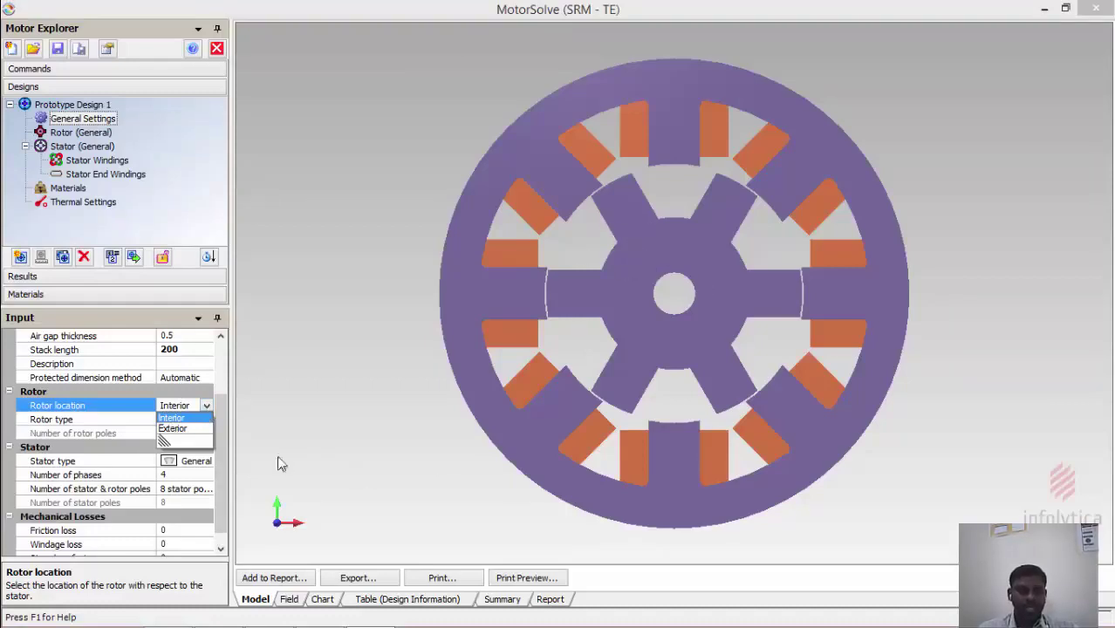
pyautogui.click(172, 429)
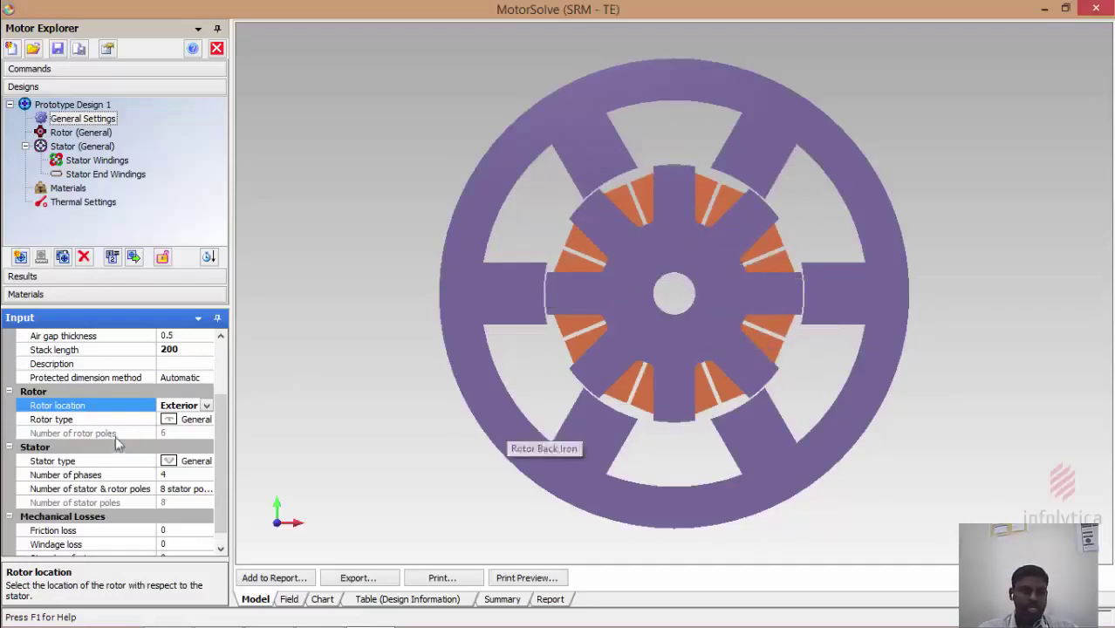
pyautogui.click(207, 406)
pyautogui.click(187, 423)
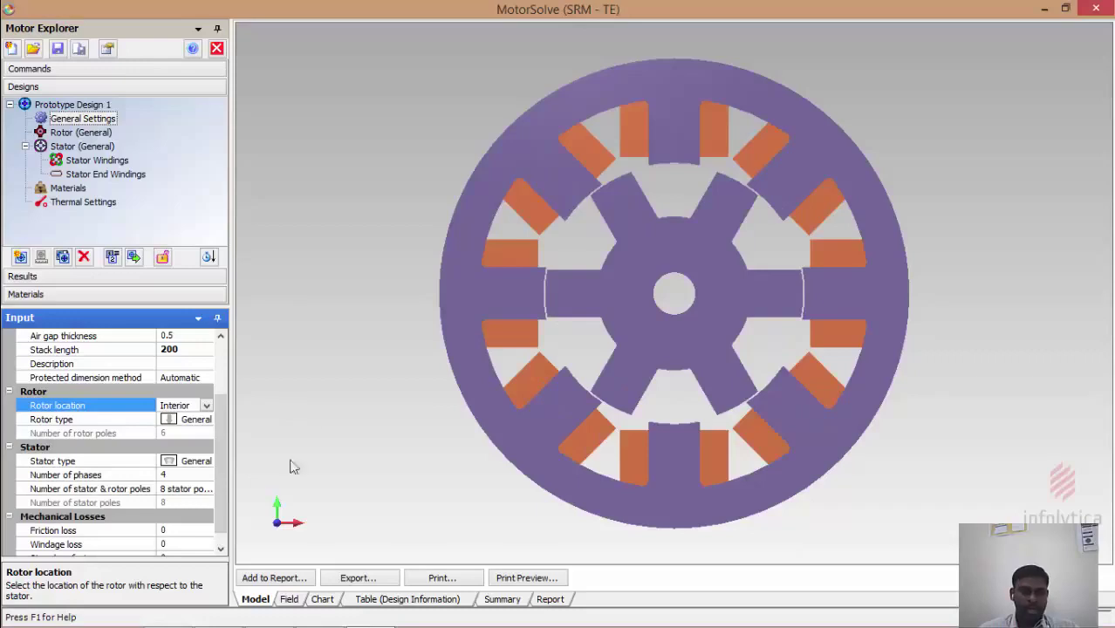
# Examine the available rotor types, the number of phases and the stator and rotor pole combinations, keeping the current choices
pyautogui.scroll(-1, 220, 448)
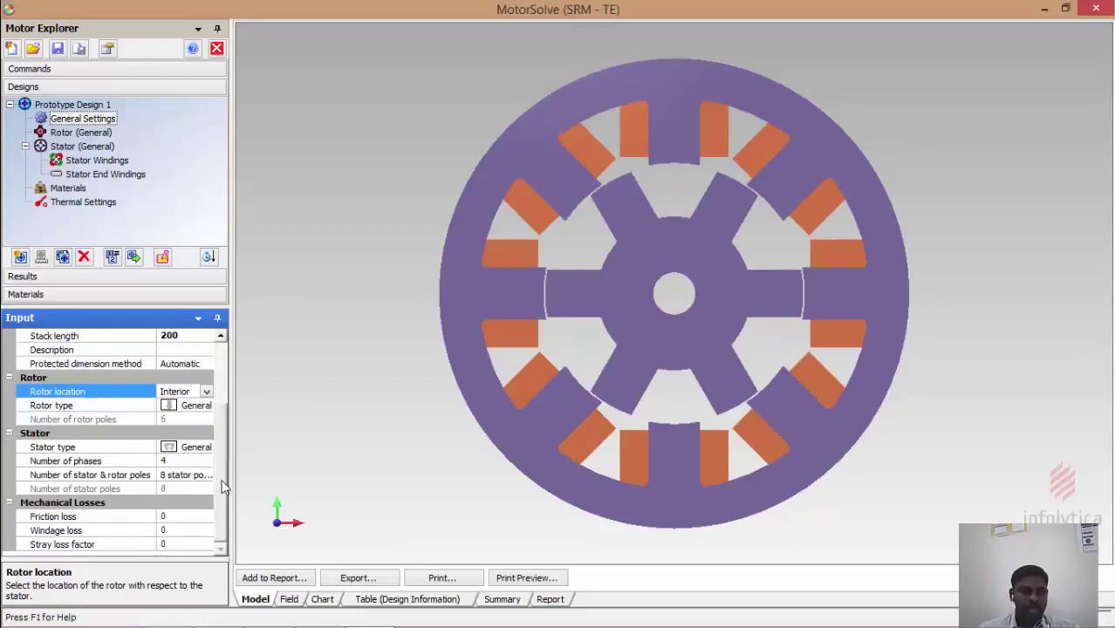
pyautogui.click(196, 410)
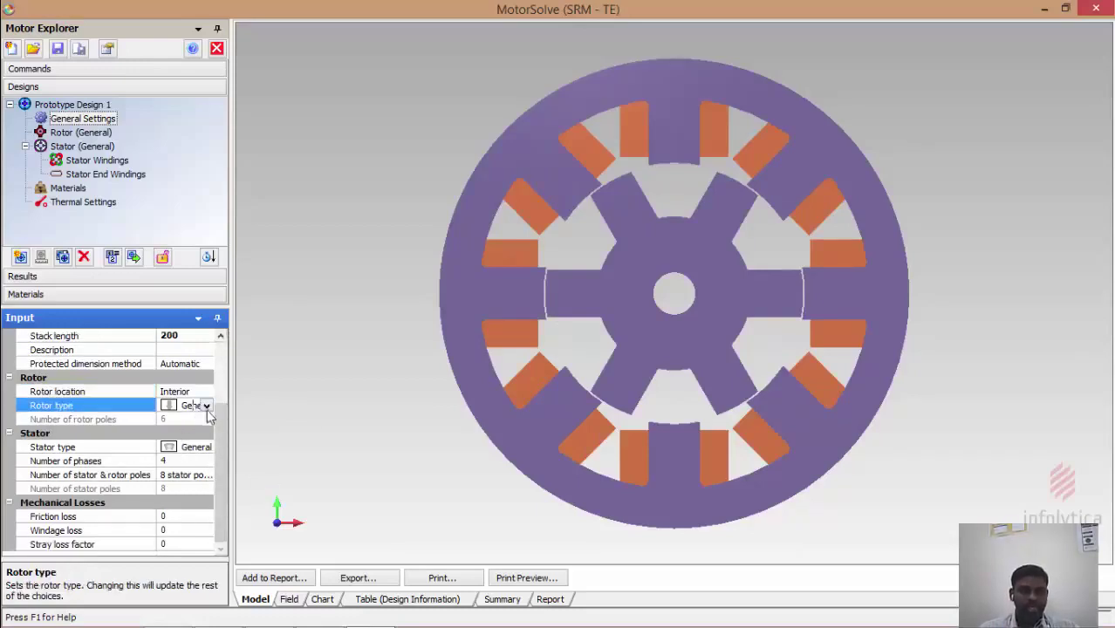
pyautogui.click(207, 405)
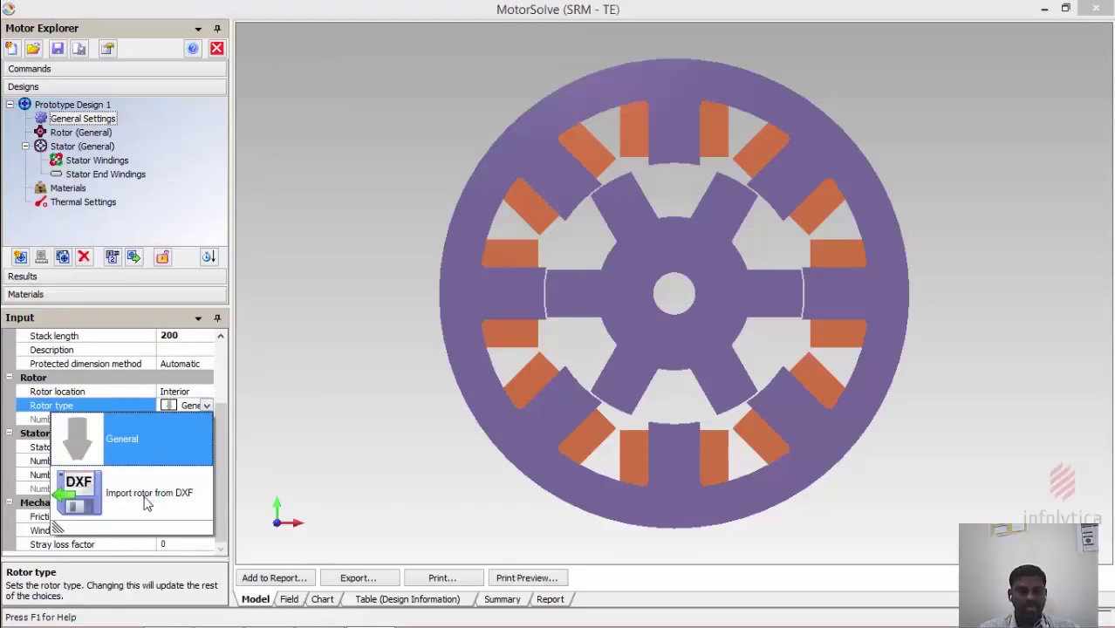
pyautogui.click(298, 436)
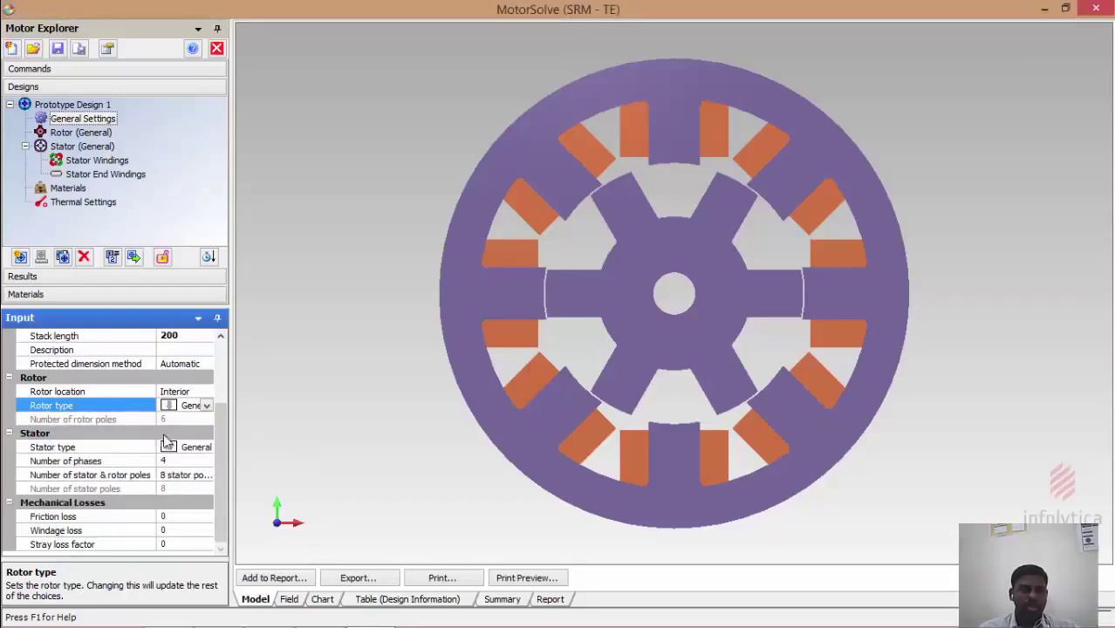
pyautogui.click(182, 462)
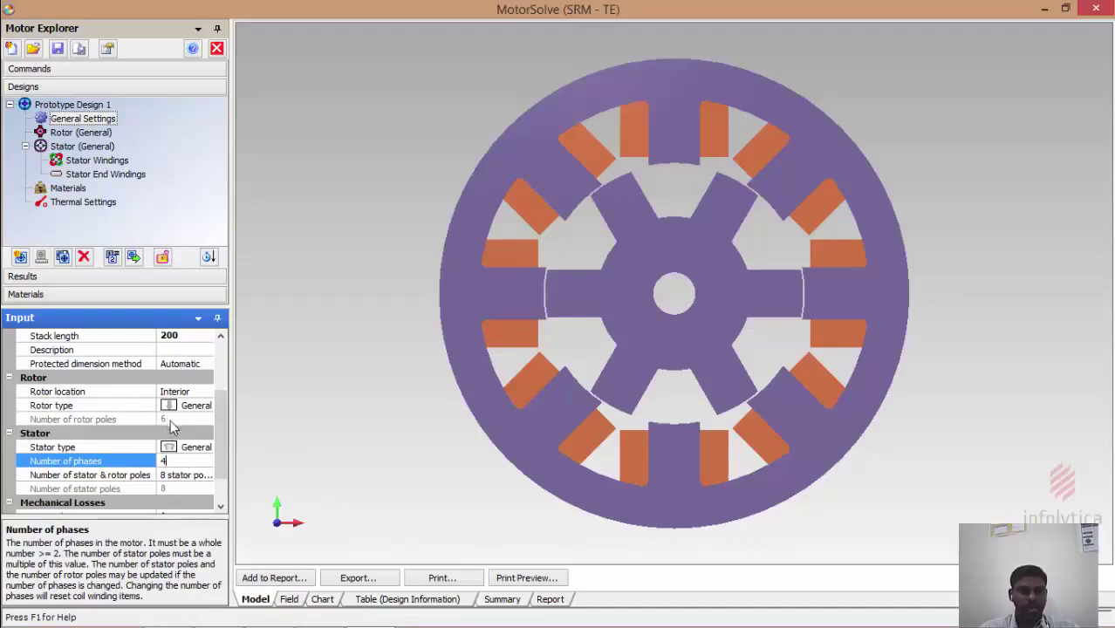
pyautogui.click(187, 476)
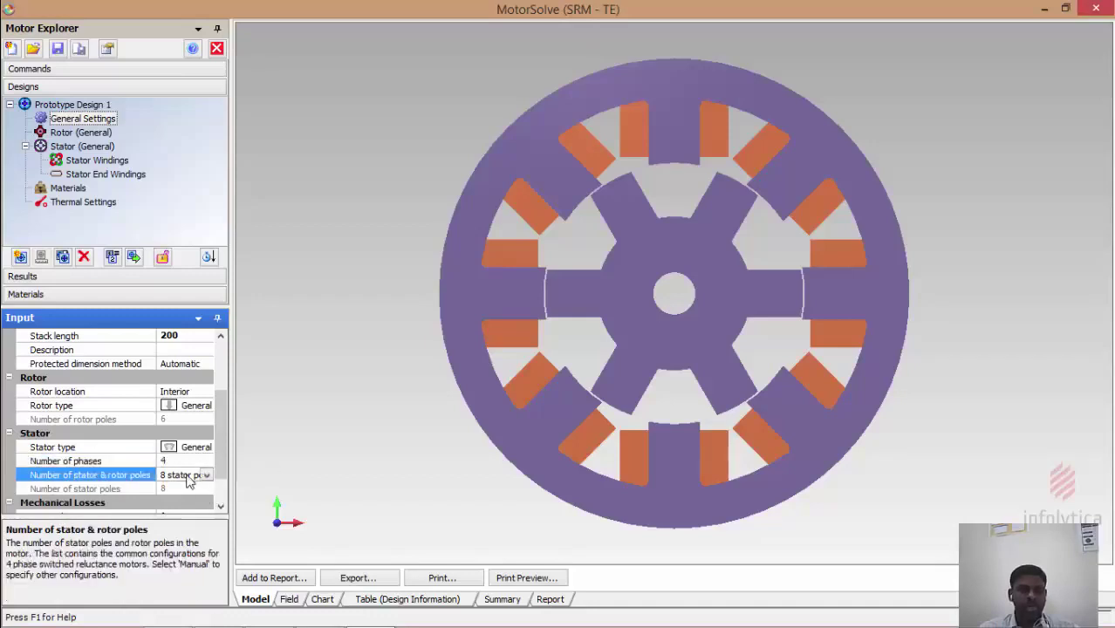
pyautogui.click(206, 475)
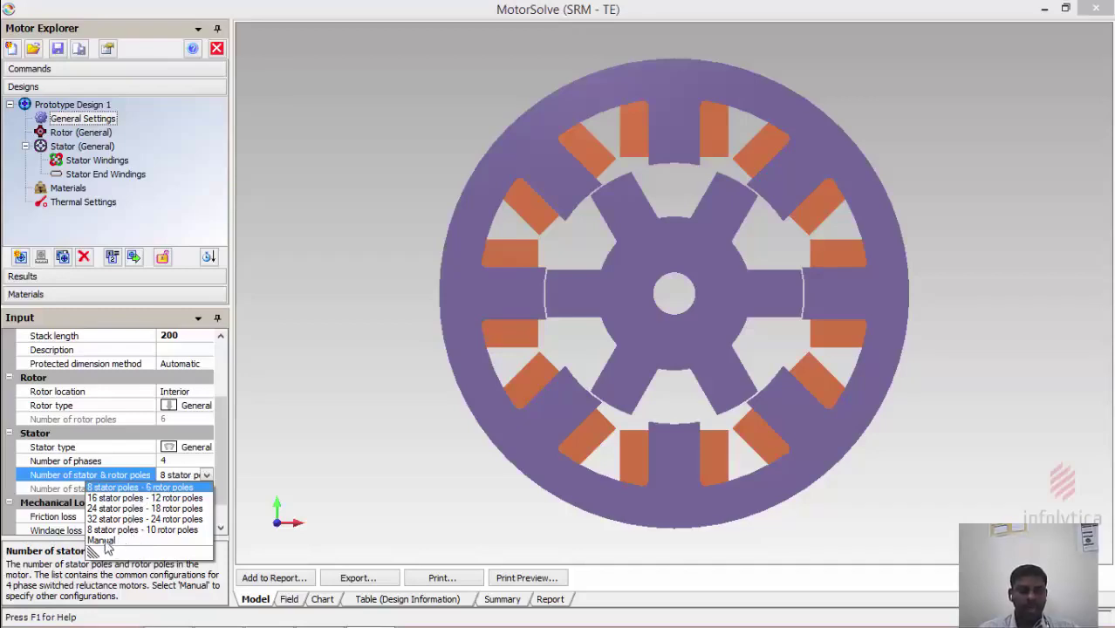
pyautogui.click(304, 458)
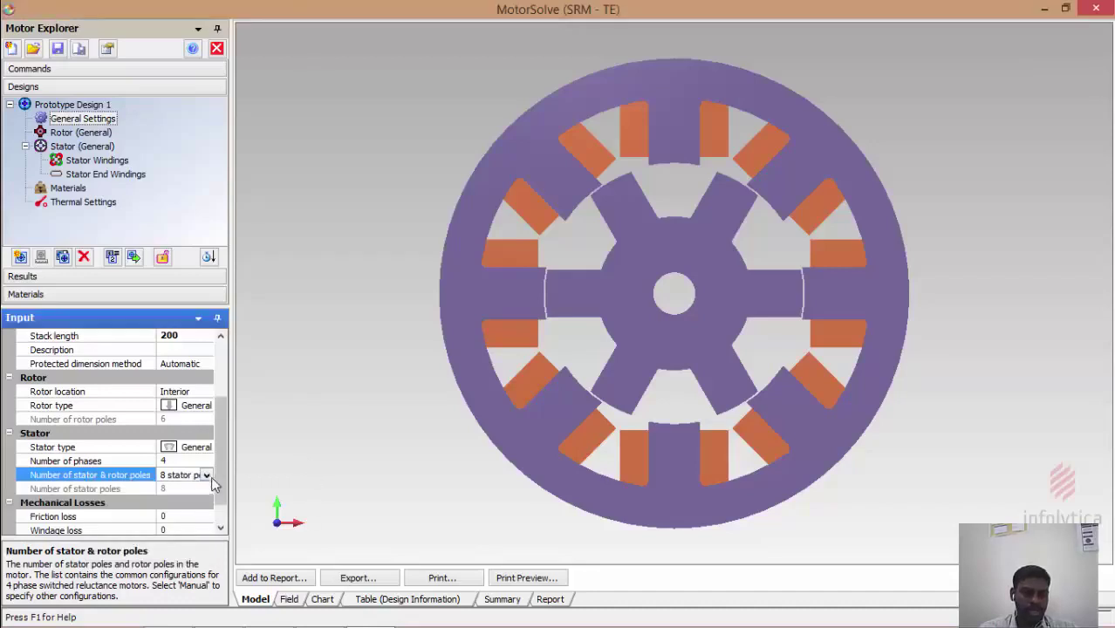
# Set the mechanical losses to a friction loss of 19 kW, a windage loss of 19 kW and a stray loss factor of 19%
pyautogui.scroll(-1, 223, 465)
pyautogui.click(174, 492)
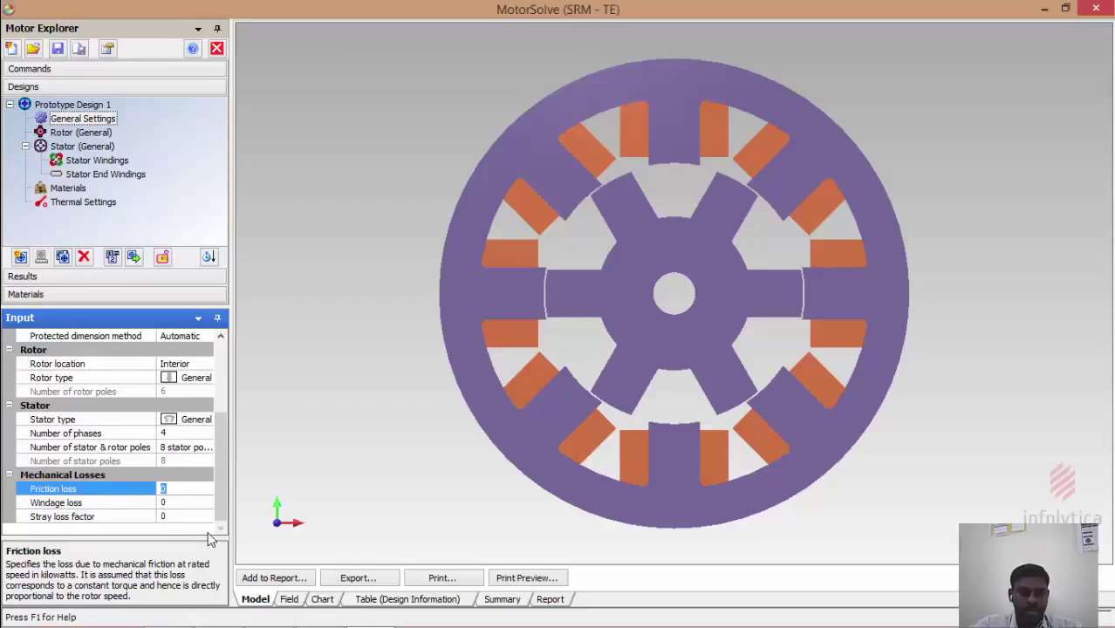
pyautogui.write('19')
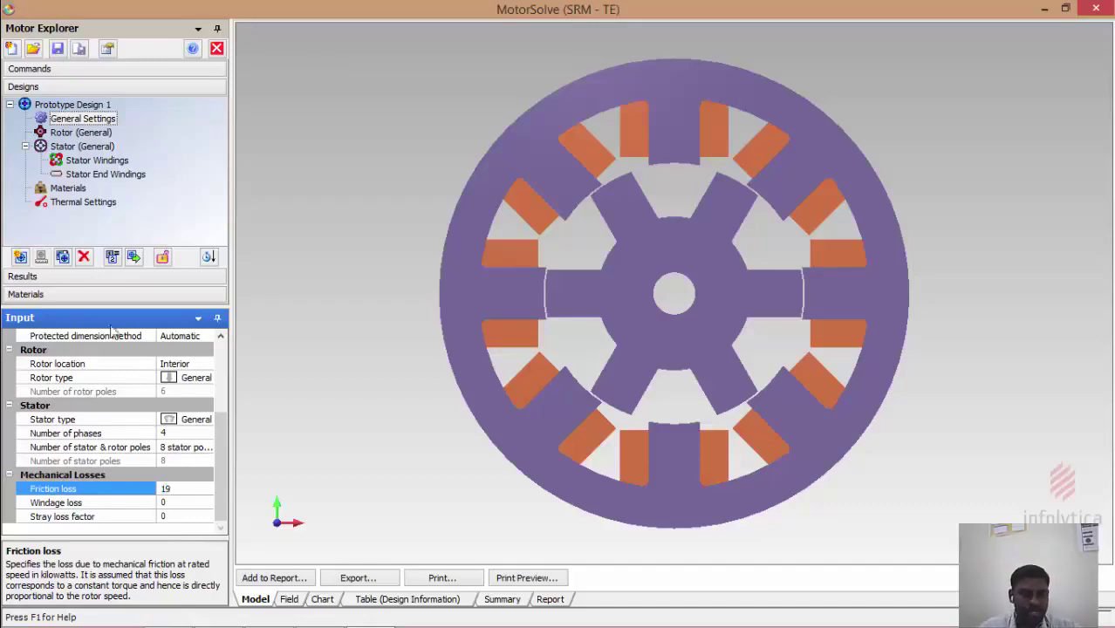
pyautogui.click(177, 505)
pyautogui.doubleClick(177, 519)
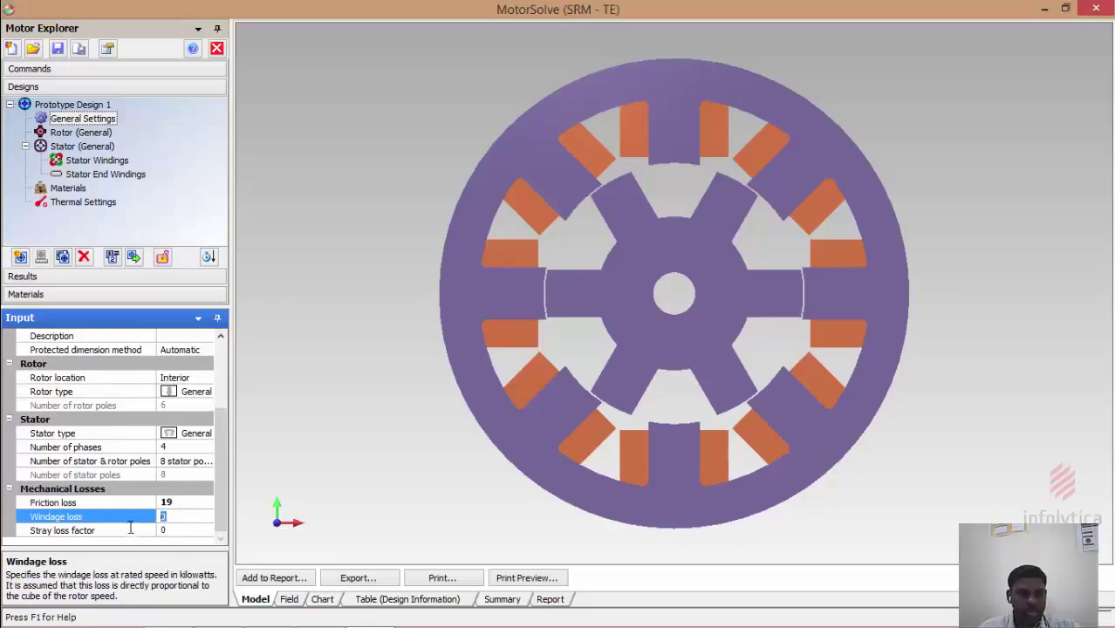
pyautogui.write('19')
pyautogui.click(173, 532)
pyautogui.click(173, 543)
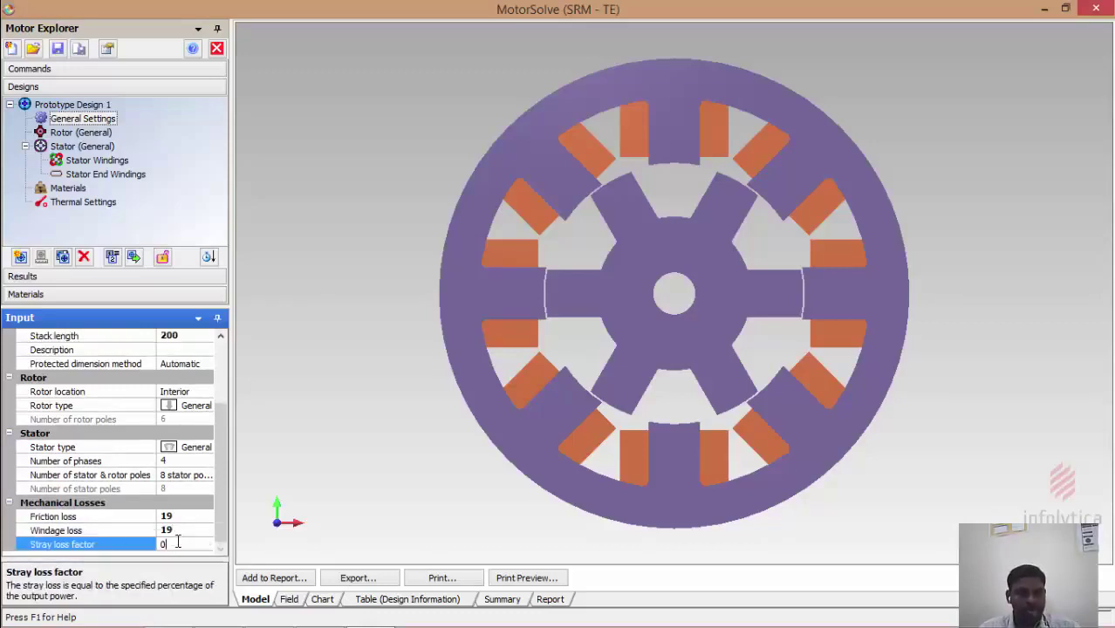
pyautogui.moveTo(176, 543); pyautogui.dragTo(159, 557)
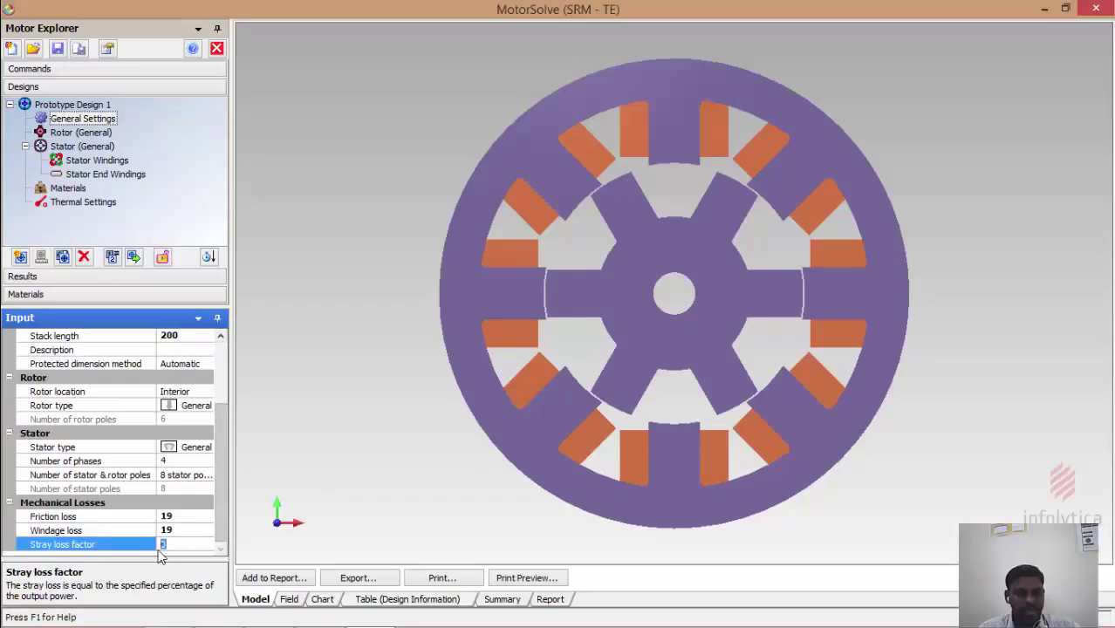
pyautogui.write('19')
pyautogui.click(288, 471)
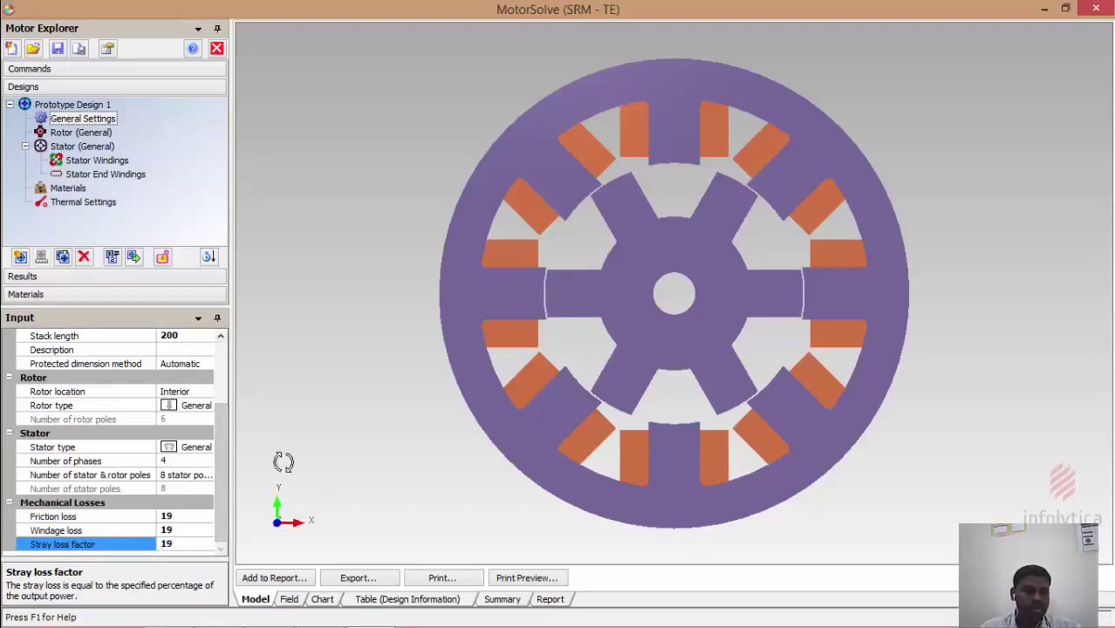
# Save the model to the Desktop as a MotorSolve file named SRM5HP
pyautogui.scroll(-2, 292, 473)
pyautogui.scroll(2, 292, 473)
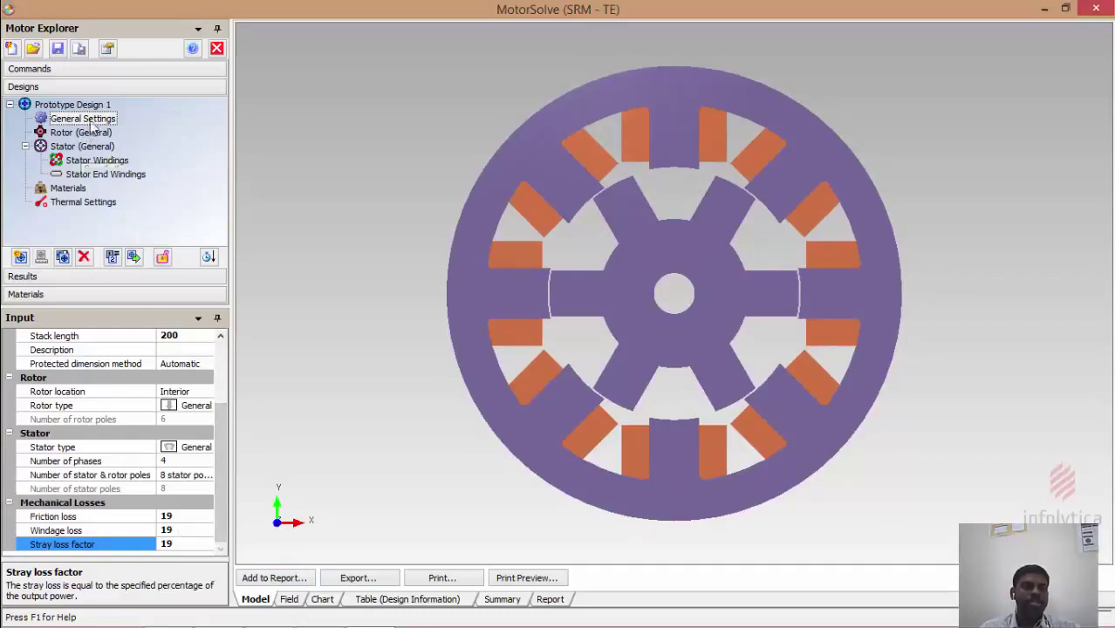
pyautogui.scroll(3, 217, 462)
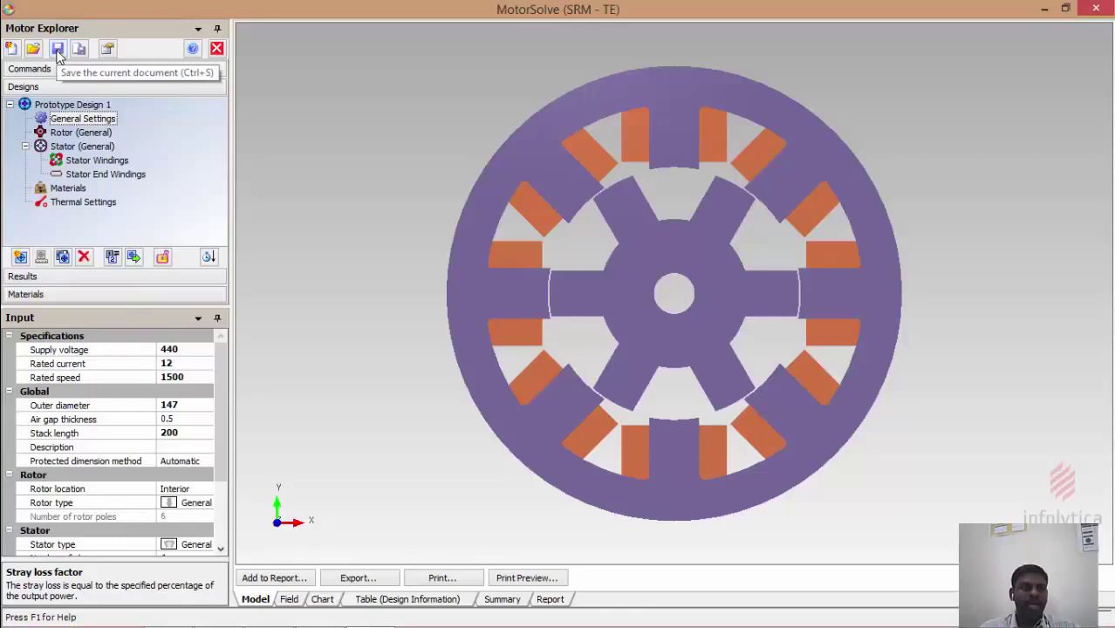
pyautogui.click(57, 49)
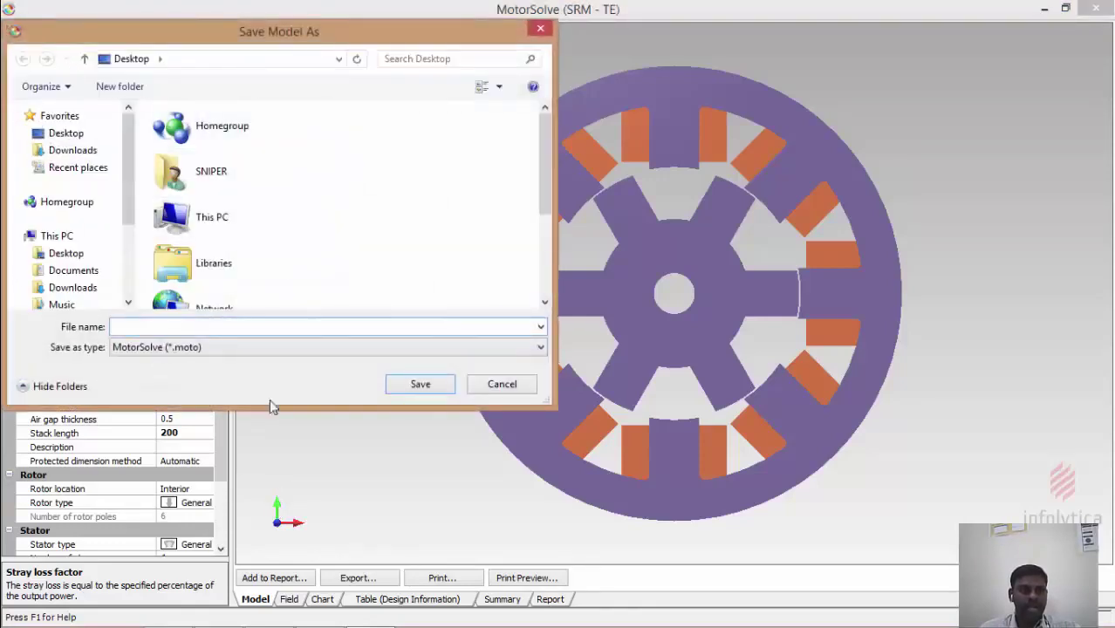
pyautogui.click(70, 136)
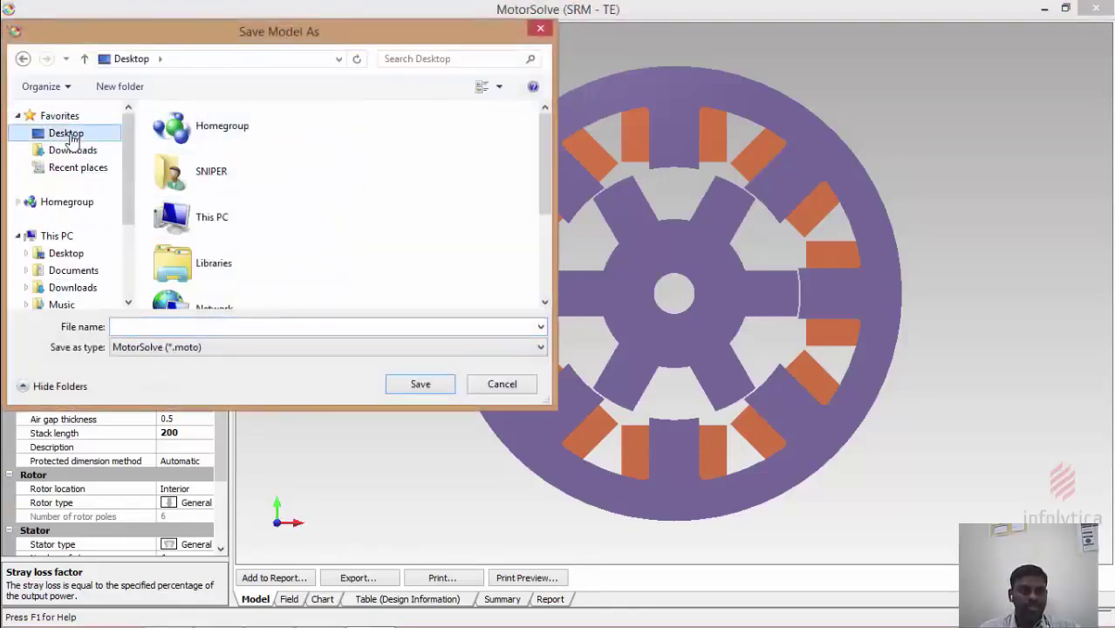
pyautogui.click(143, 327)
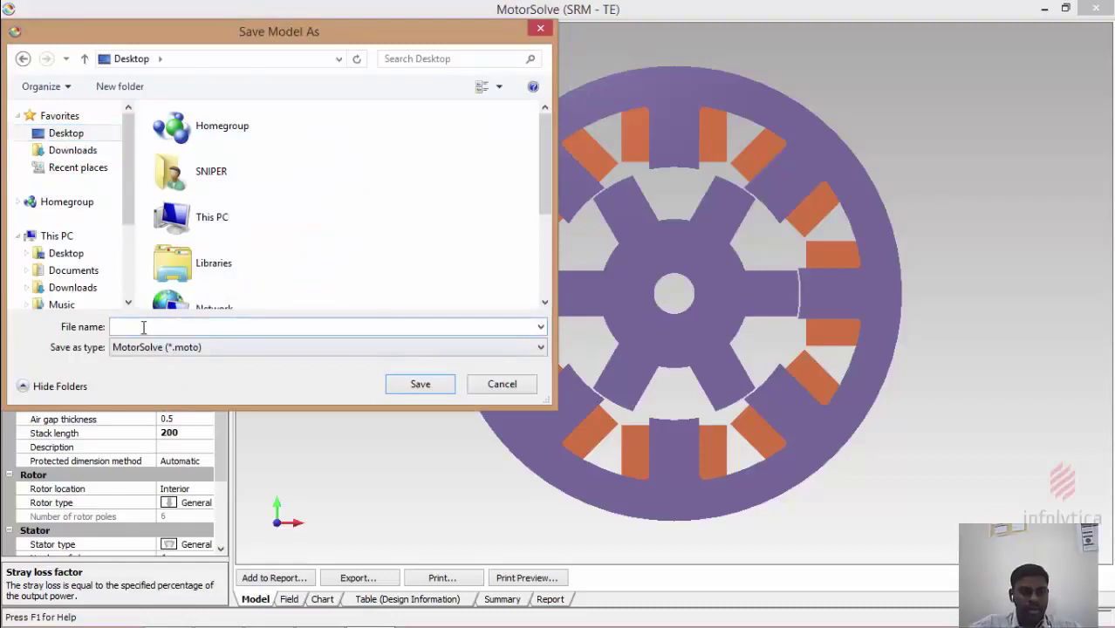
pyautogui.write('SRM')
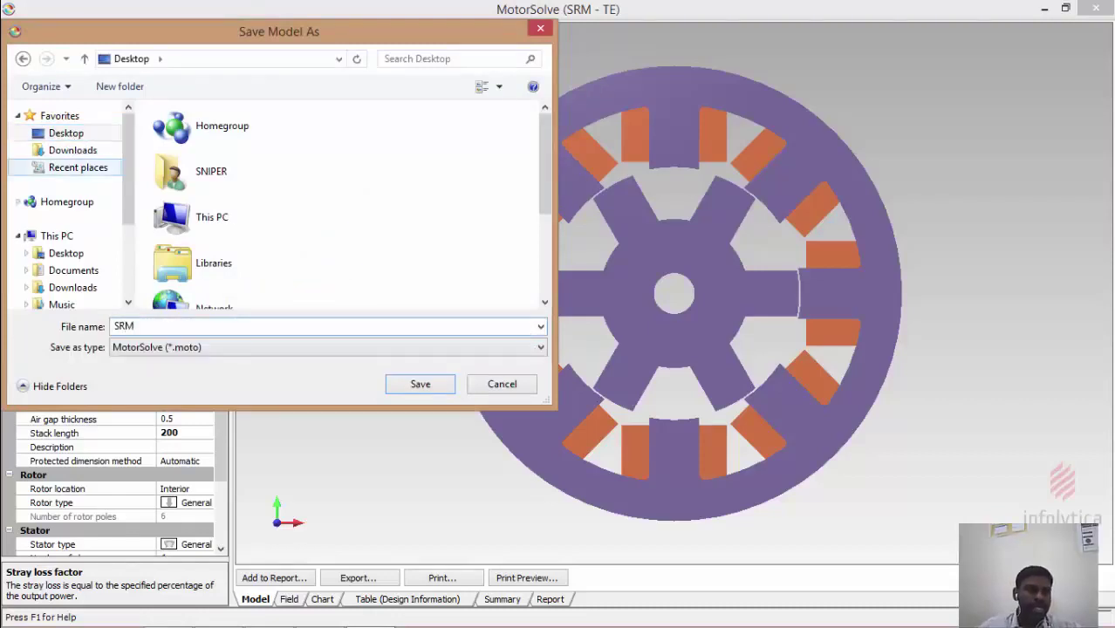
pyautogui.write('5HP')
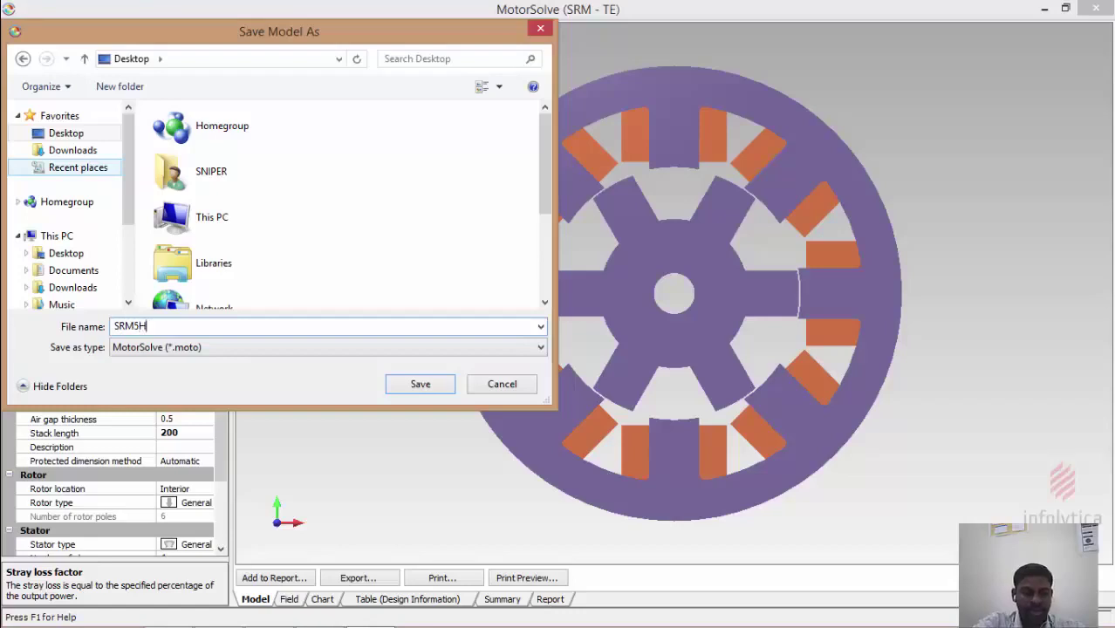
pyautogui.click(417, 384)
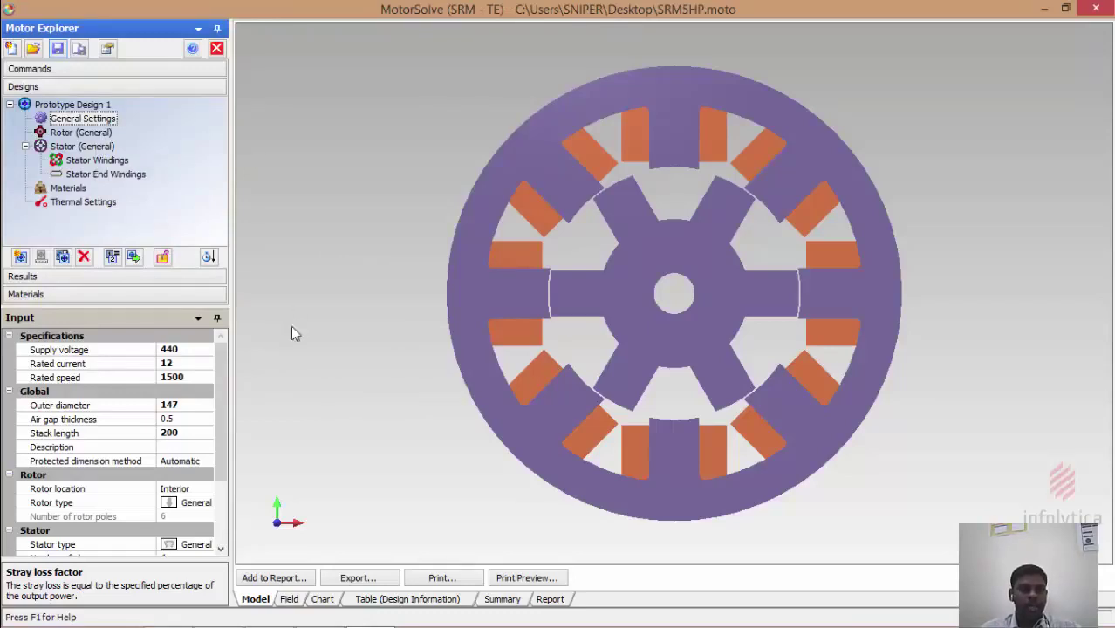
# Open the rotor's general settings and list the rotor dimensions that can be protected
pyautogui.click(93, 132)
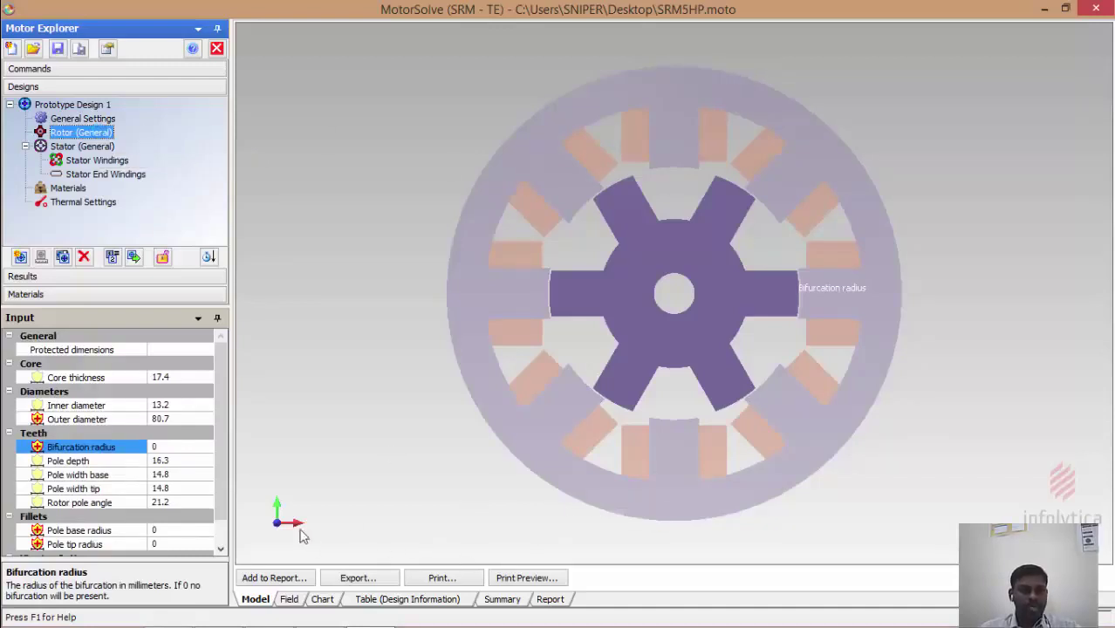
pyautogui.click(197, 350)
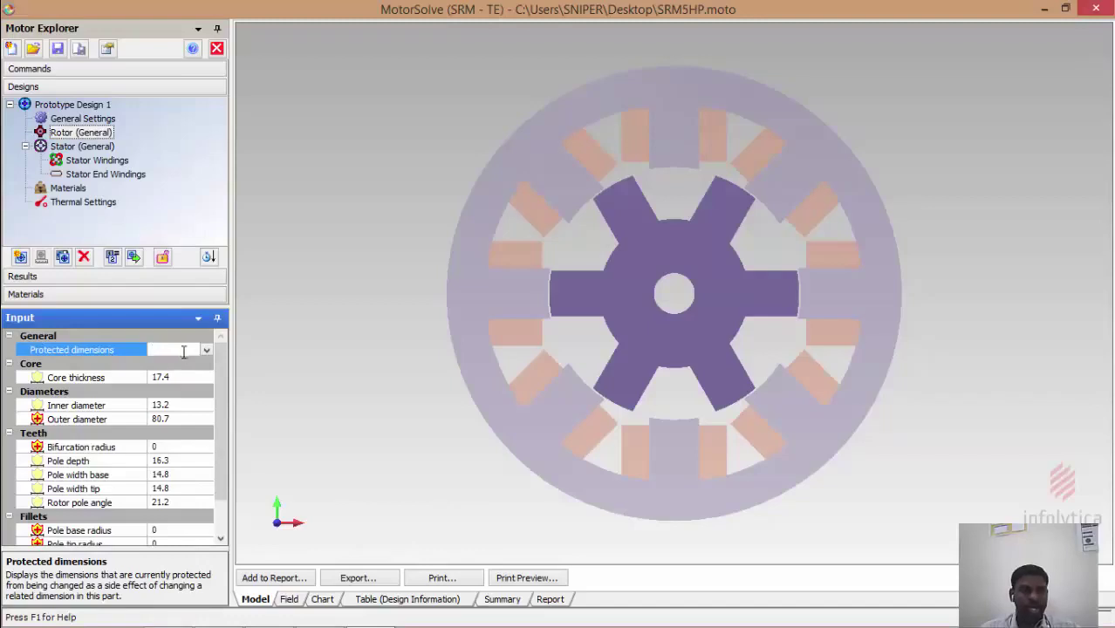
pyautogui.click(207, 350)
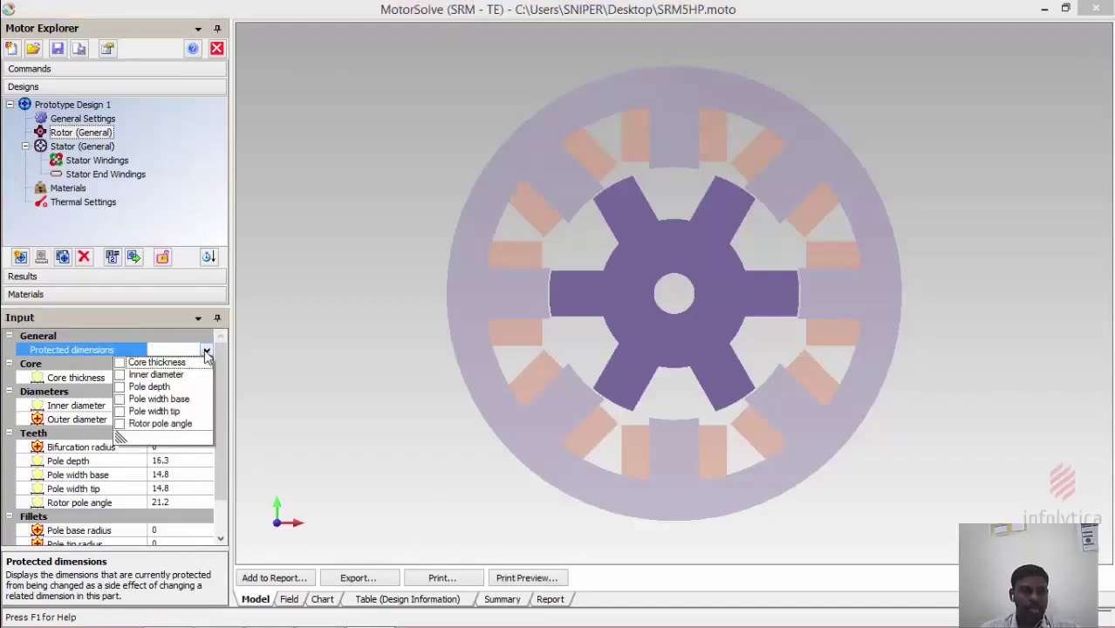
# Try protecting the rotor's core thickness and inner diameter, and clear the protections again
pyautogui.click(119, 362)
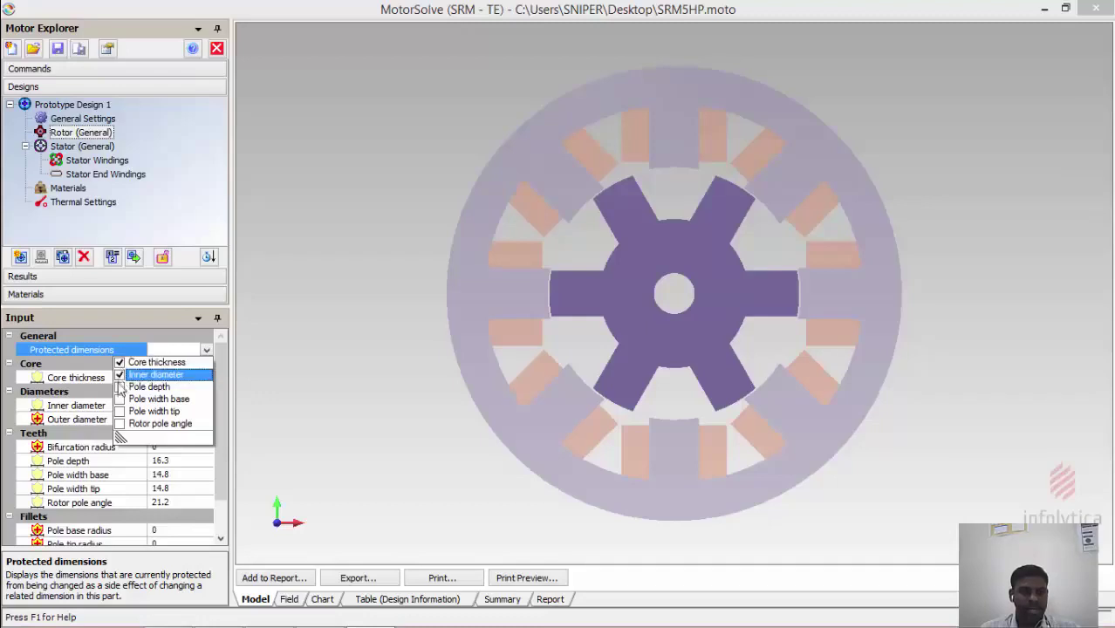
pyautogui.click(120, 386)
pyautogui.click(120, 374)
pyautogui.click(119, 362)
pyautogui.click(337, 348)
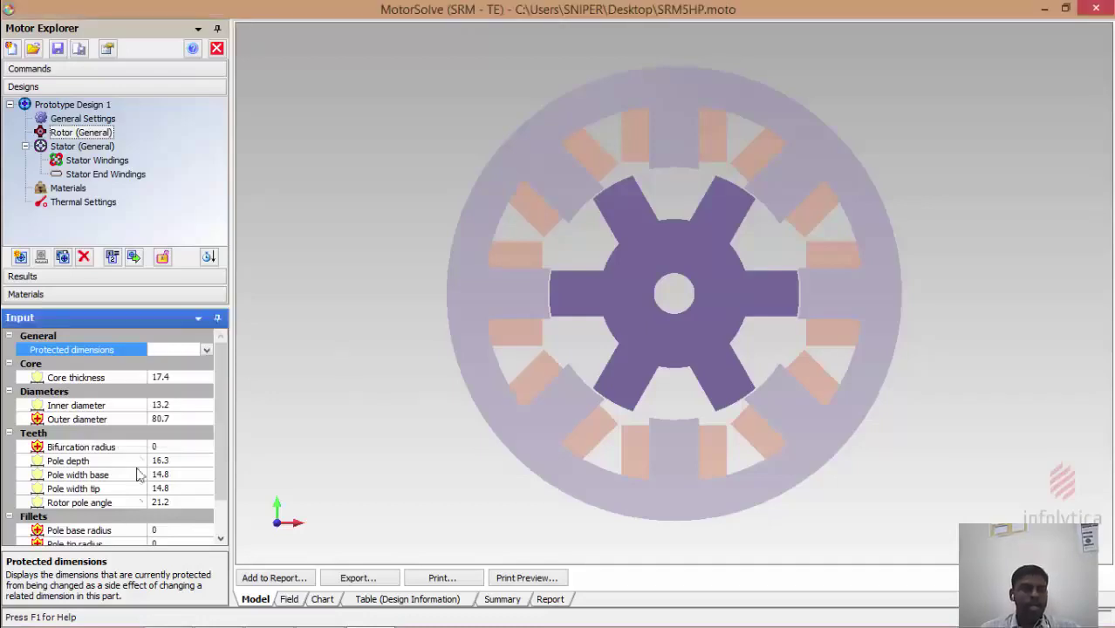
# Set the rotor's inner diameter to 28 mm and its outer diameter to 98 mm
pyautogui.click(174, 377)
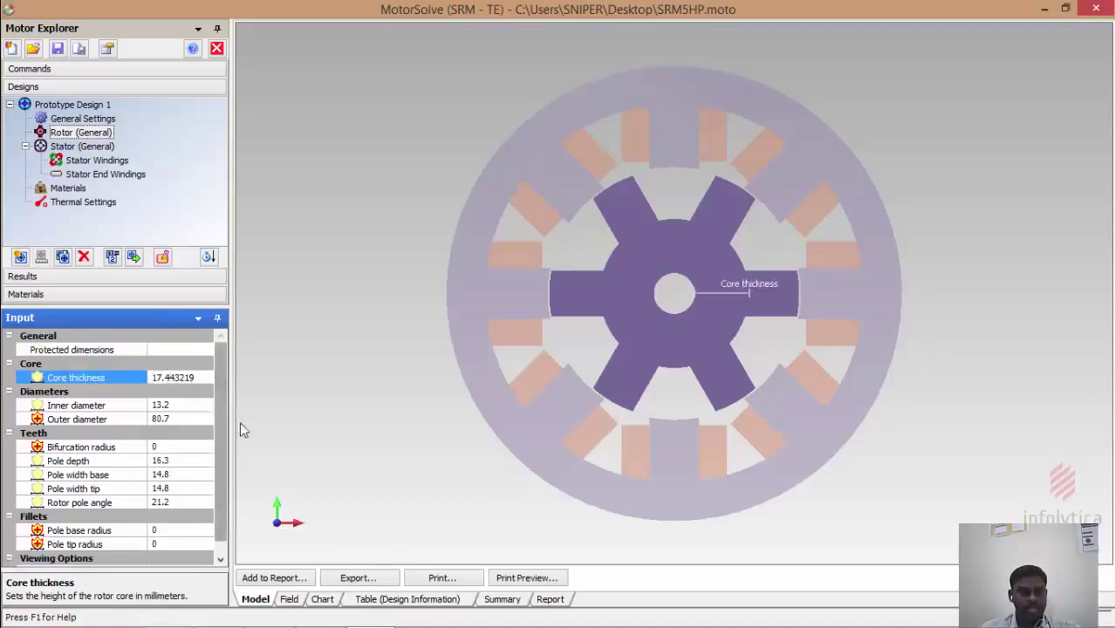
pyautogui.click(168, 405)
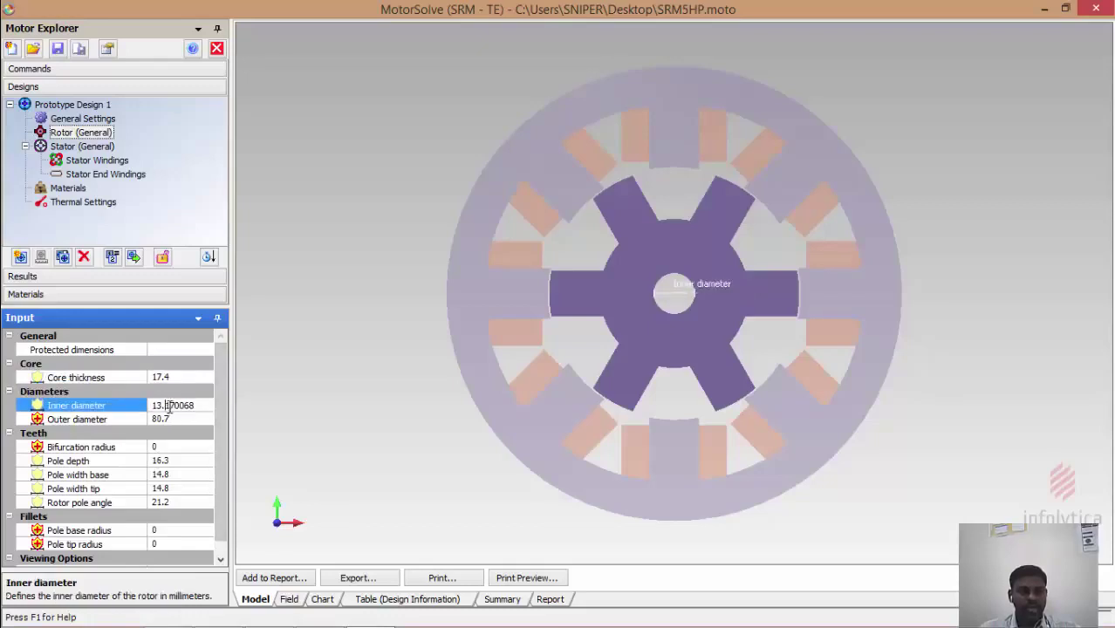
pyautogui.moveTo(195, 405); pyautogui.dragTo(150, 406)
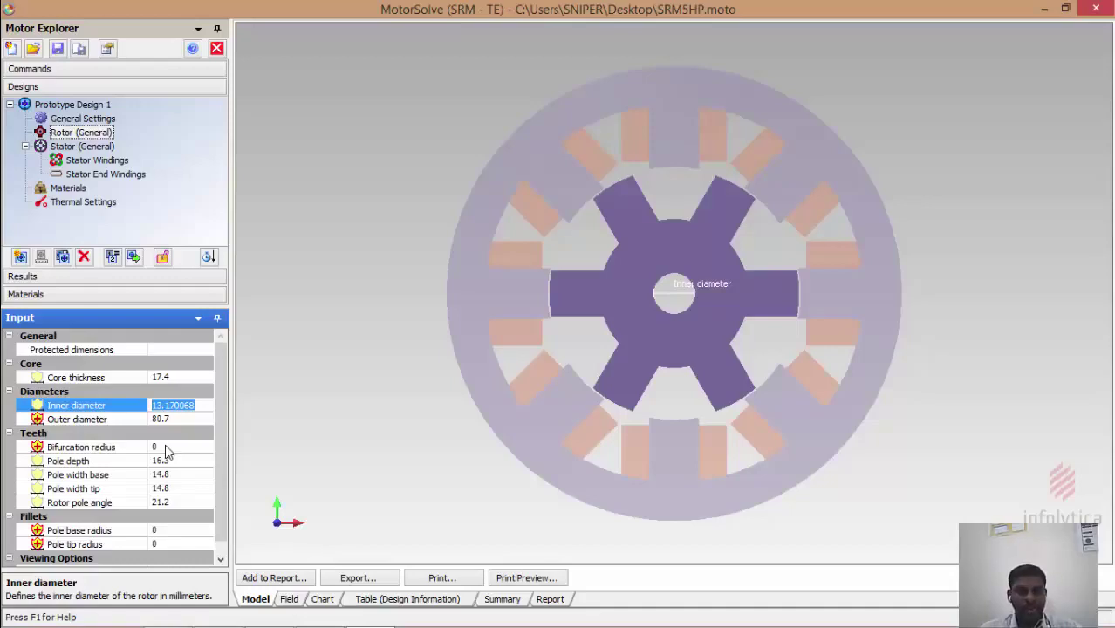
pyautogui.write('28')
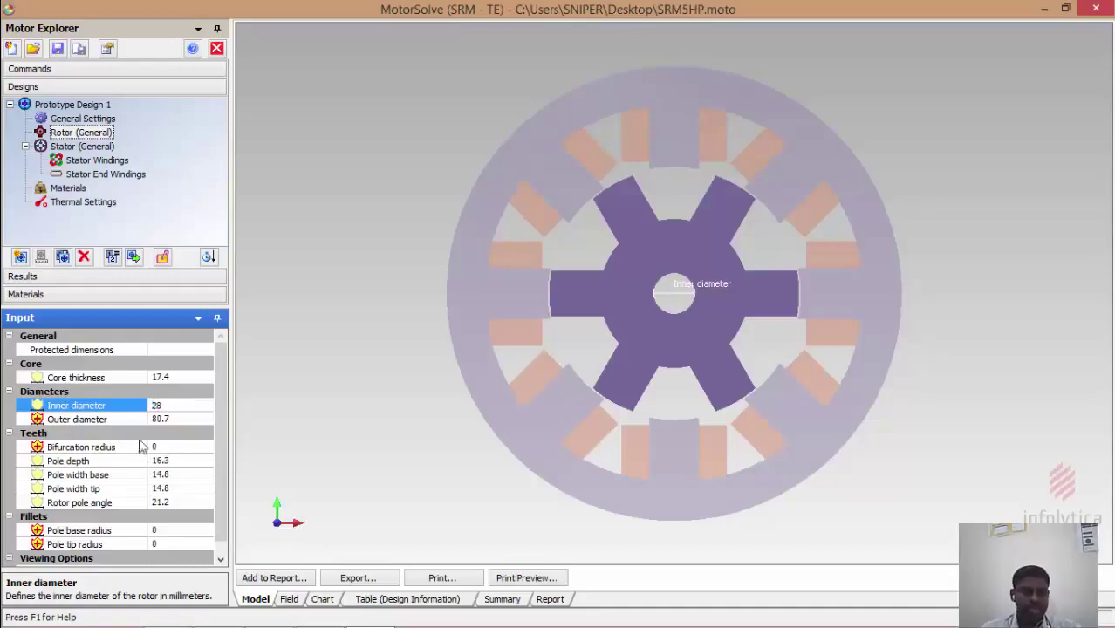
pyautogui.click(172, 419)
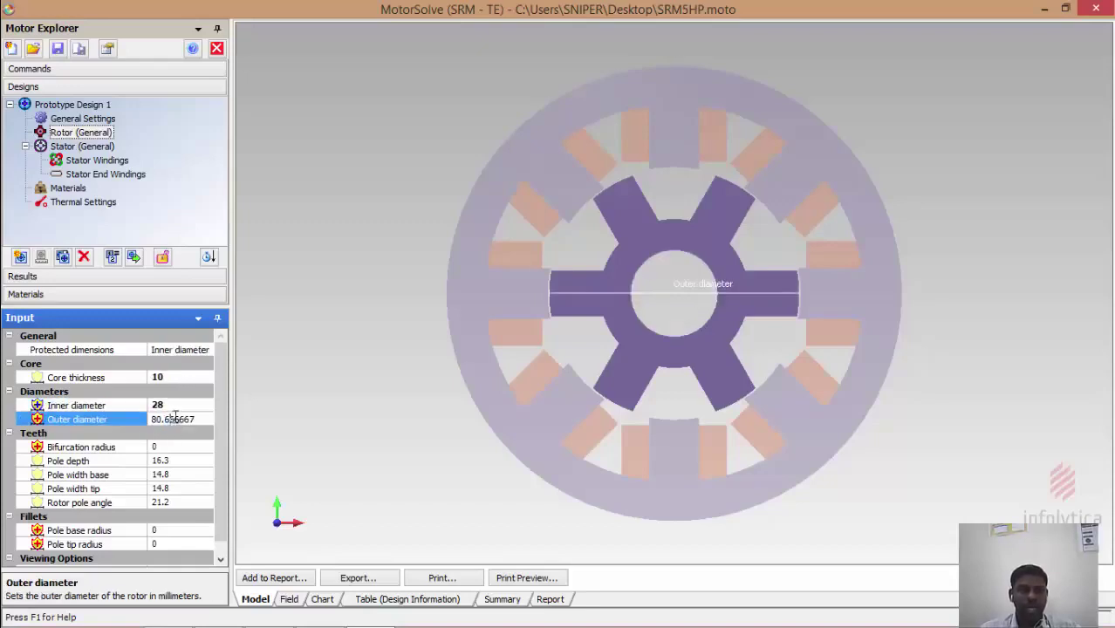
pyautogui.moveTo(201, 417)
pyautogui.mouseDown()
pyautogui.moveTo(144, 421)
pyautogui.moveTo(208, 408)
pyautogui.mouseUp()
pyautogui.click(155, 420)
pyautogui.write('98')
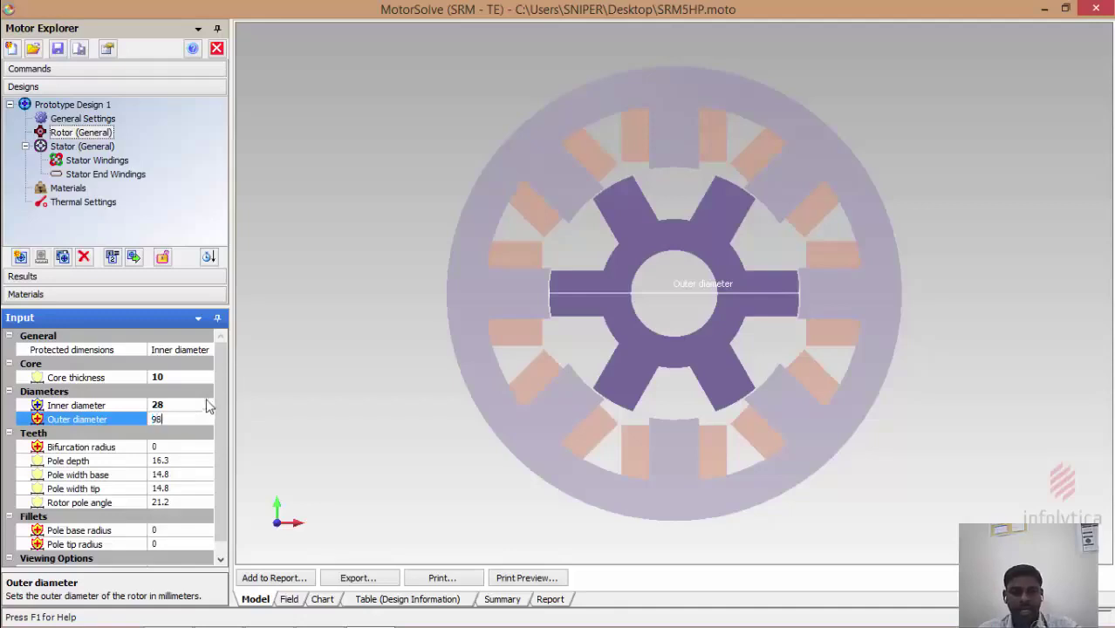
pyautogui.press('Return')
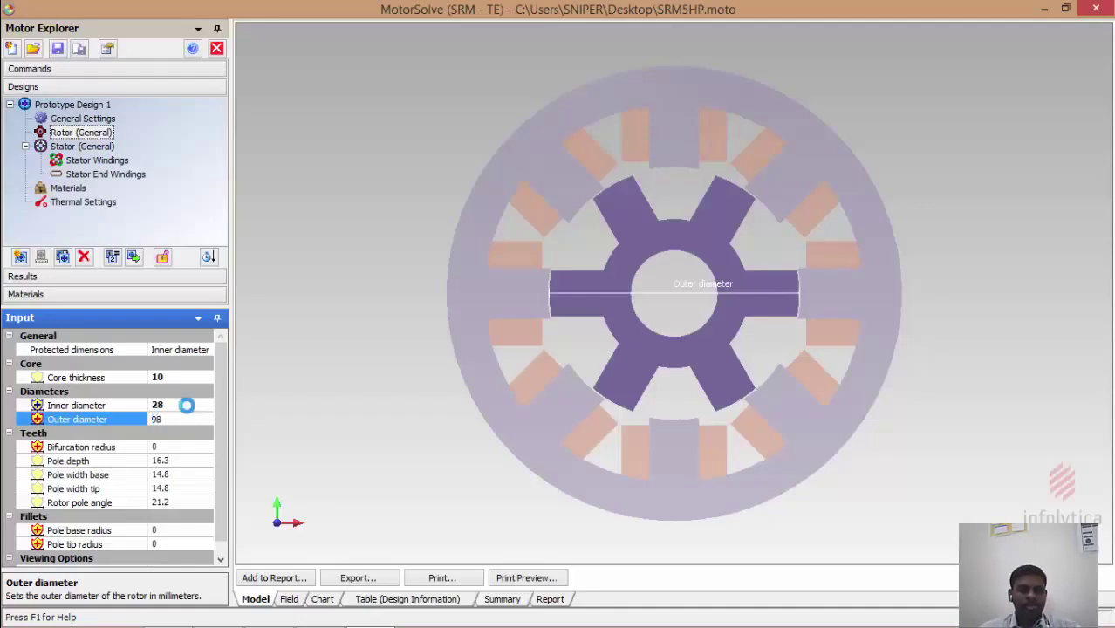
pyautogui.click(186, 405)
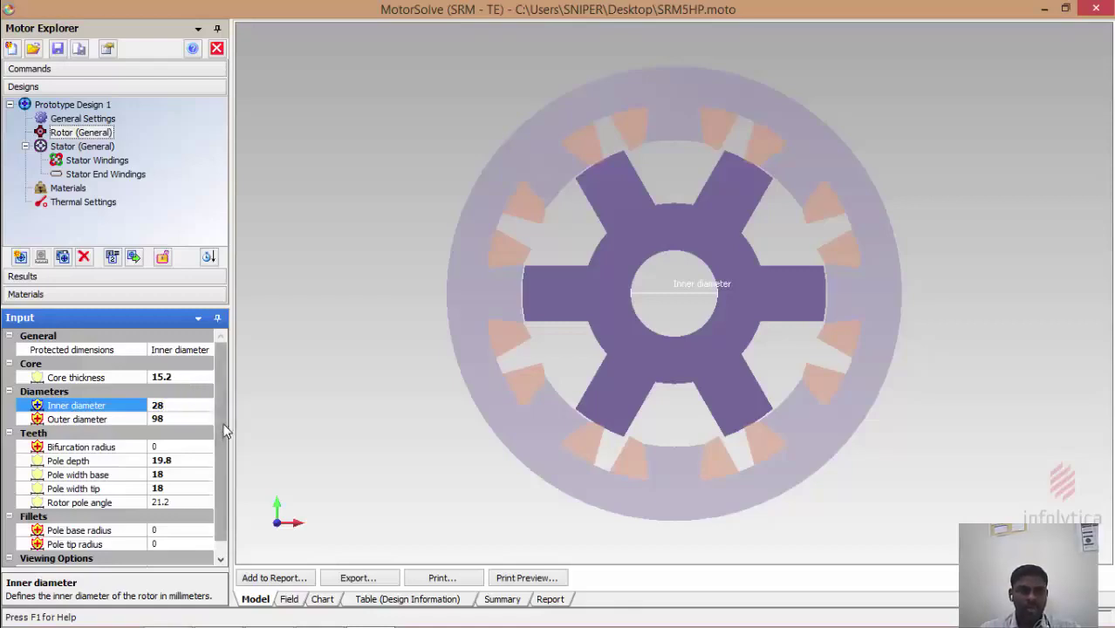
# Look up the pole height in the 5 HP SRM sheet in Excel and return to the rotor settings in MotorSolve
pyautogui.scroll(-1, 219, 462)
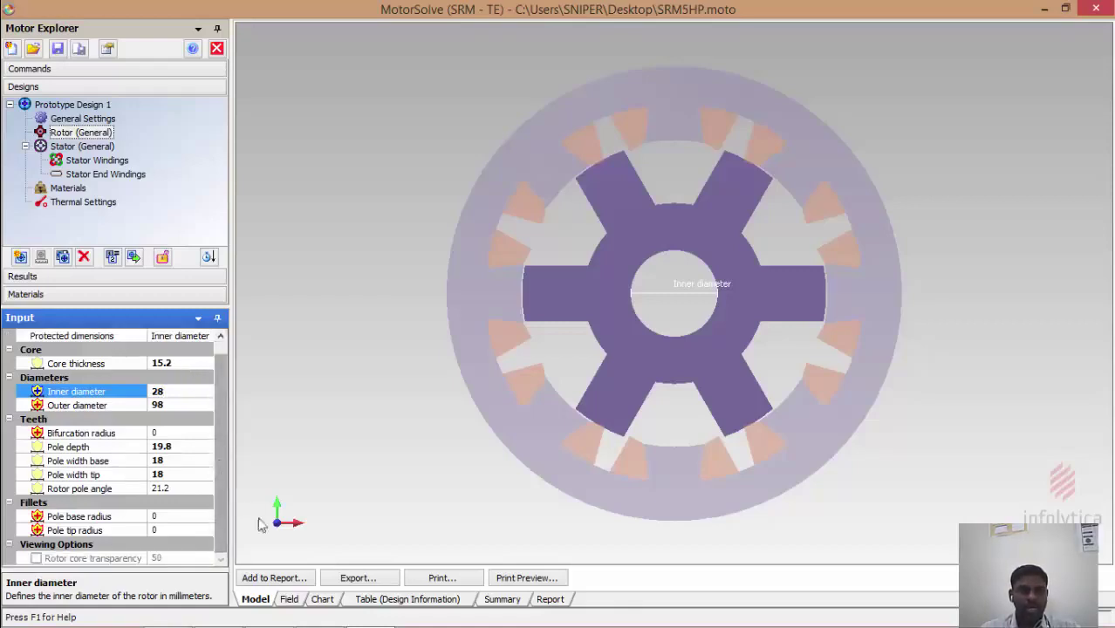
pyautogui.click(174, 447)
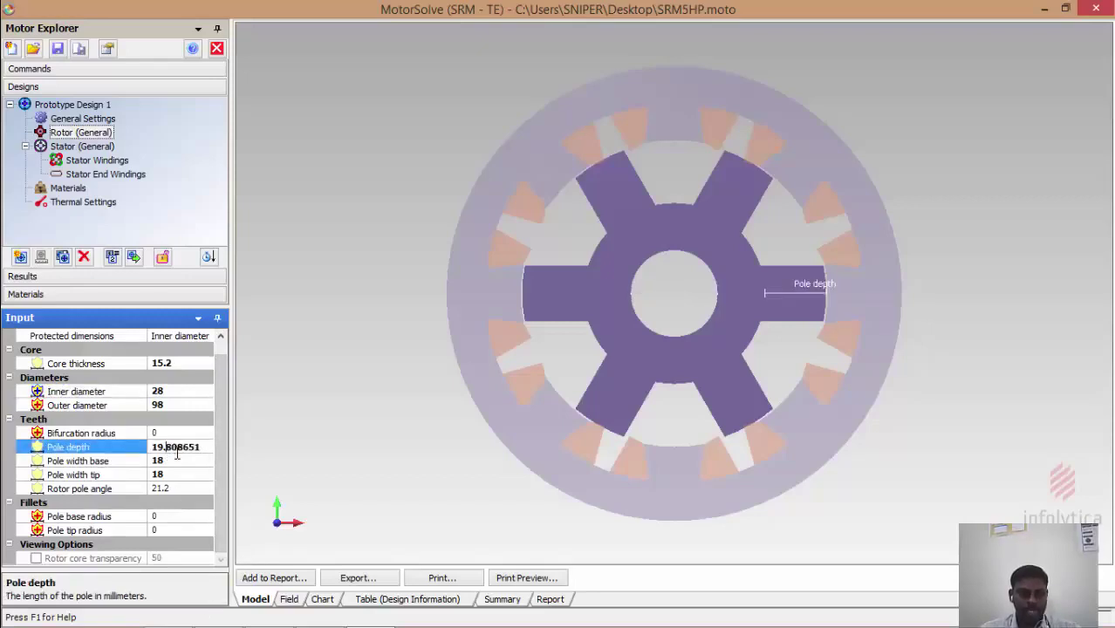
pyautogui.click(196, 441)
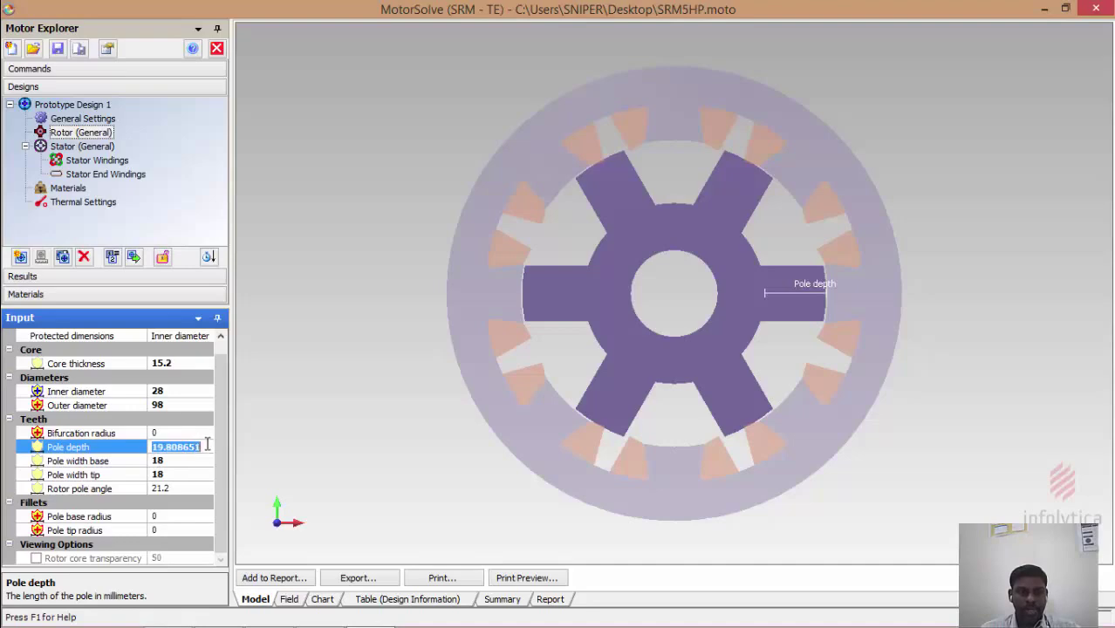
pyautogui.click(319, 621)
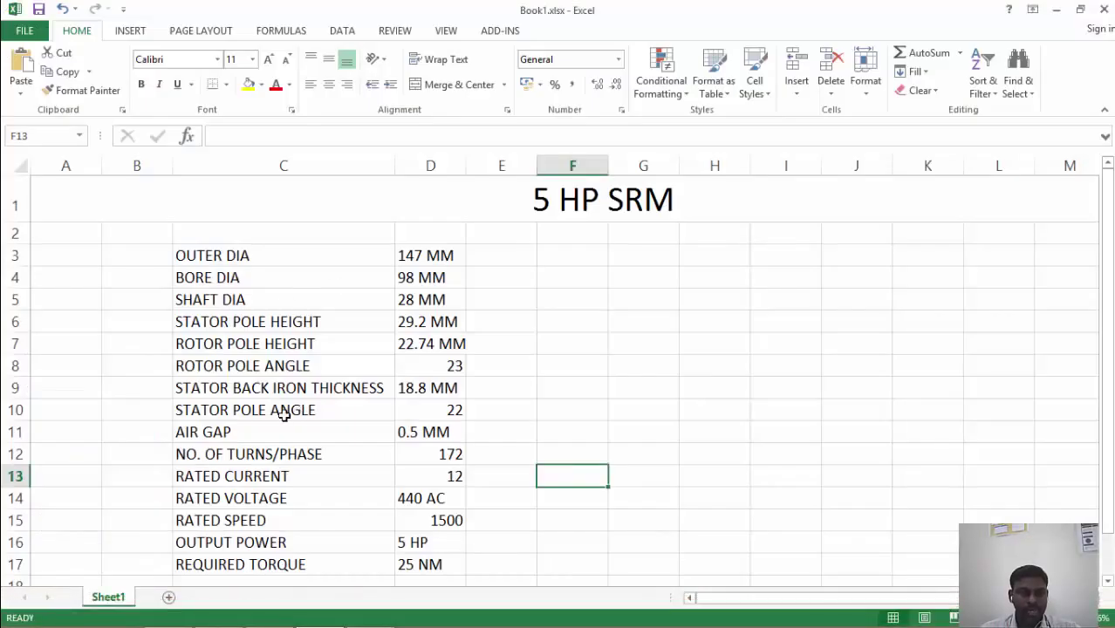
pyautogui.click(253, 367)
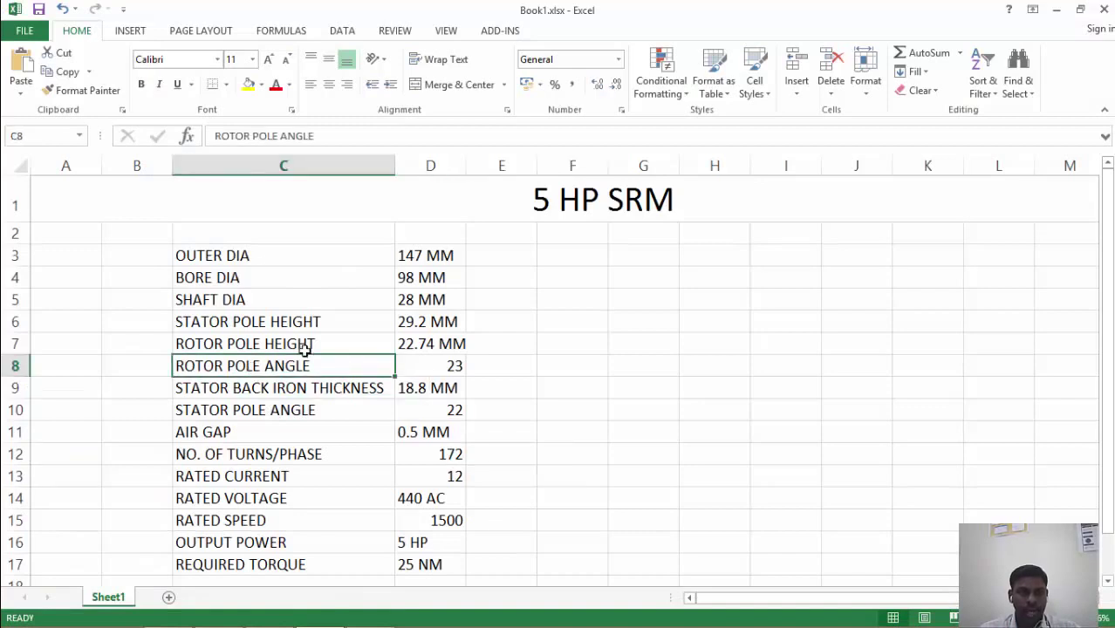
pyautogui.click(401, 323)
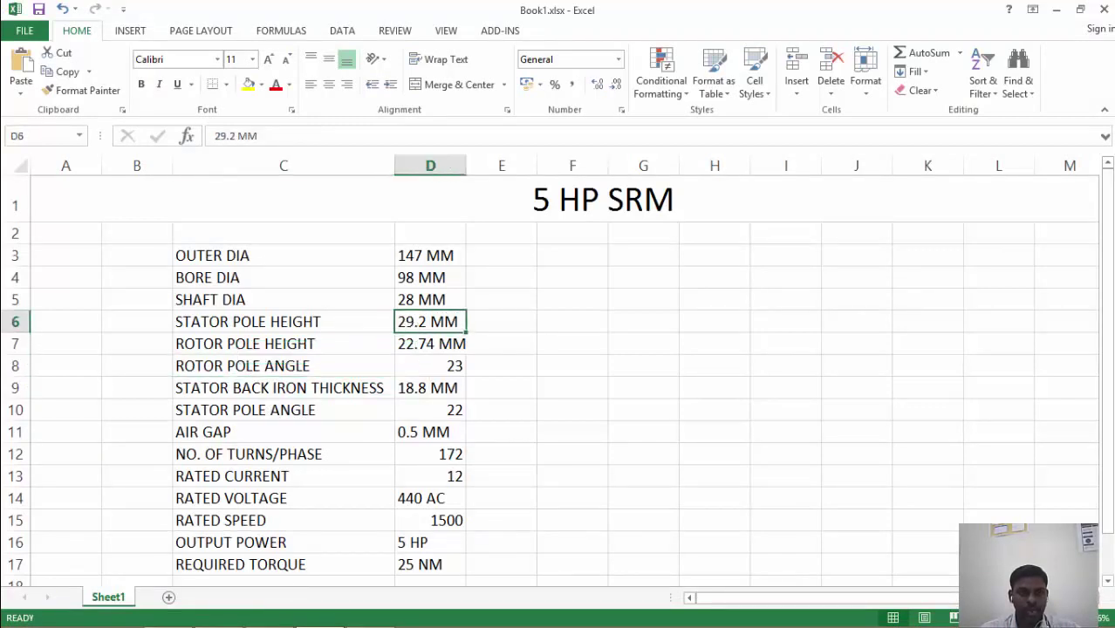
pyautogui.click(370, 612)
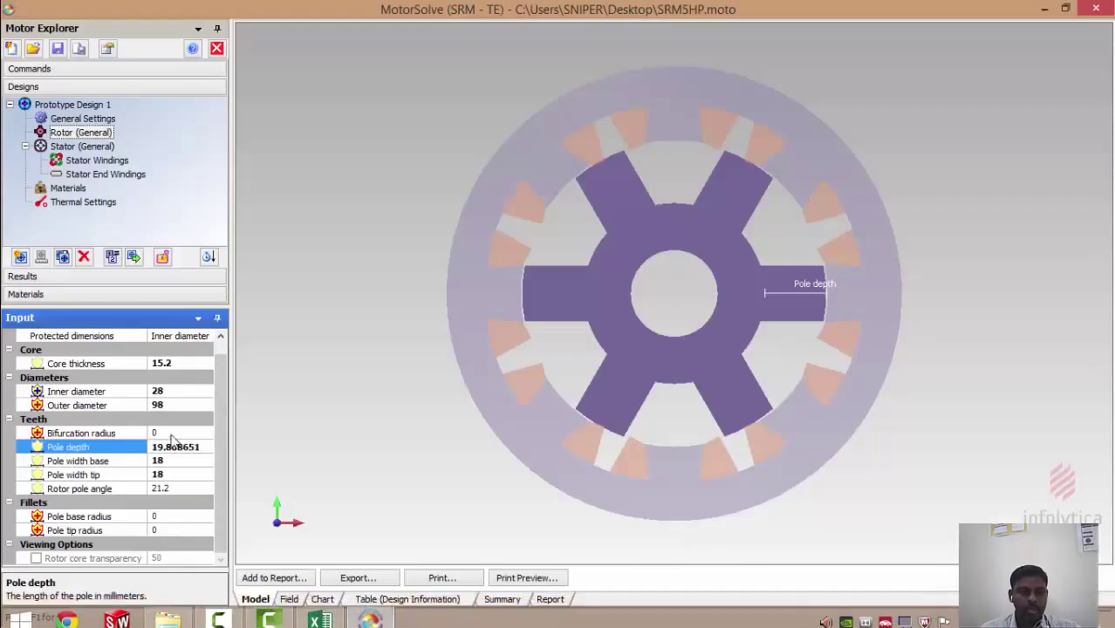
# Try a rotor pole depth of 29.2 mm and a pole base width of 29 mm
pyautogui.click(207, 453)
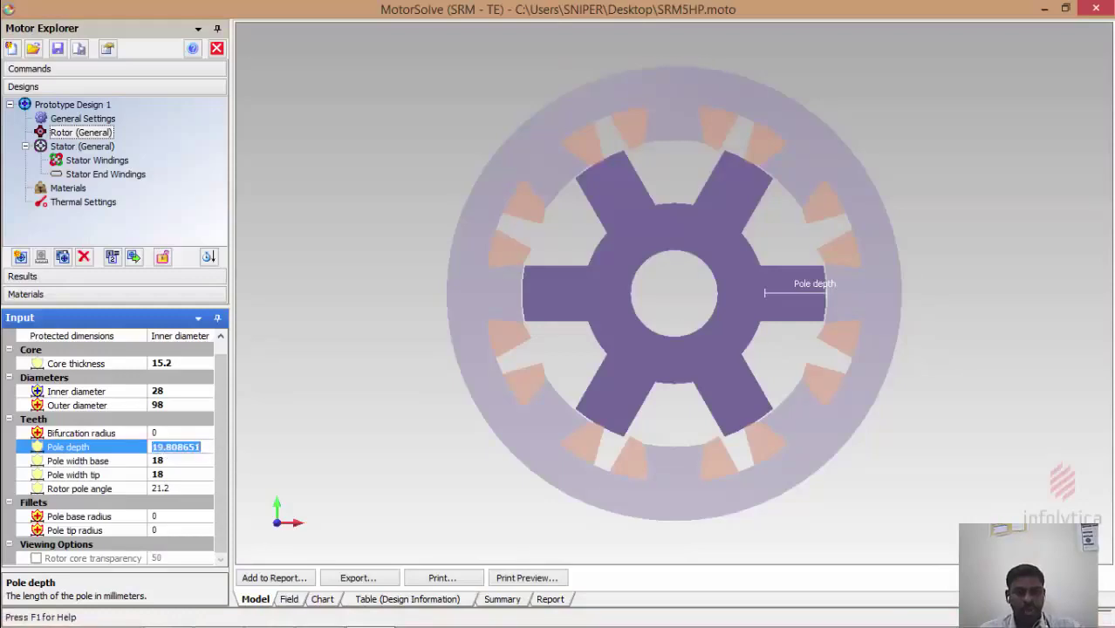
pyautogui.write('29.2')
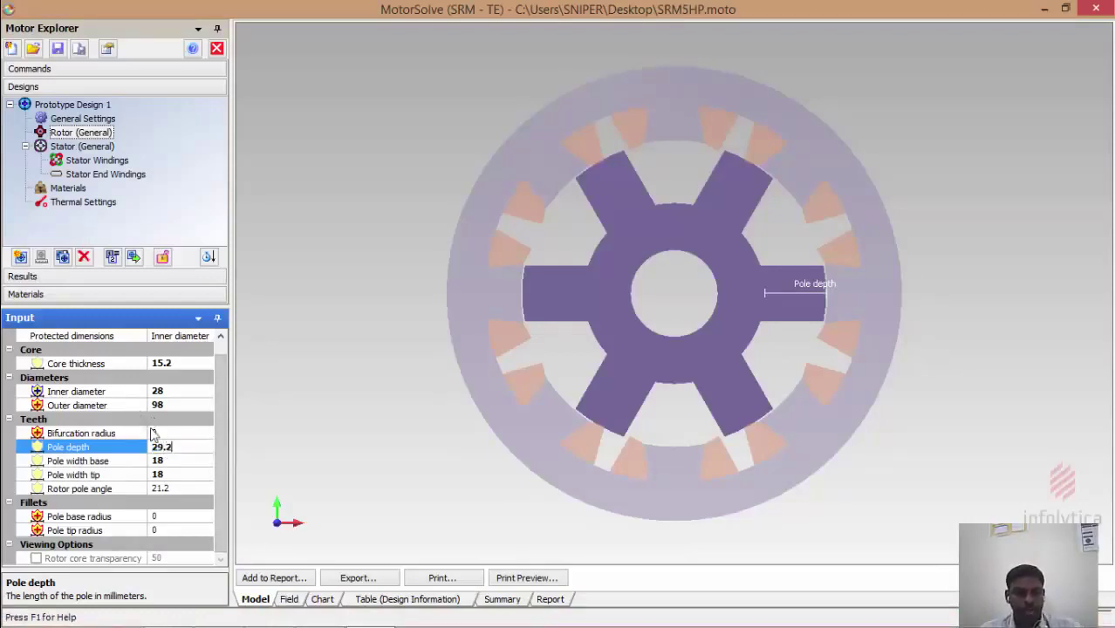
pyautogui.click(186, 461)
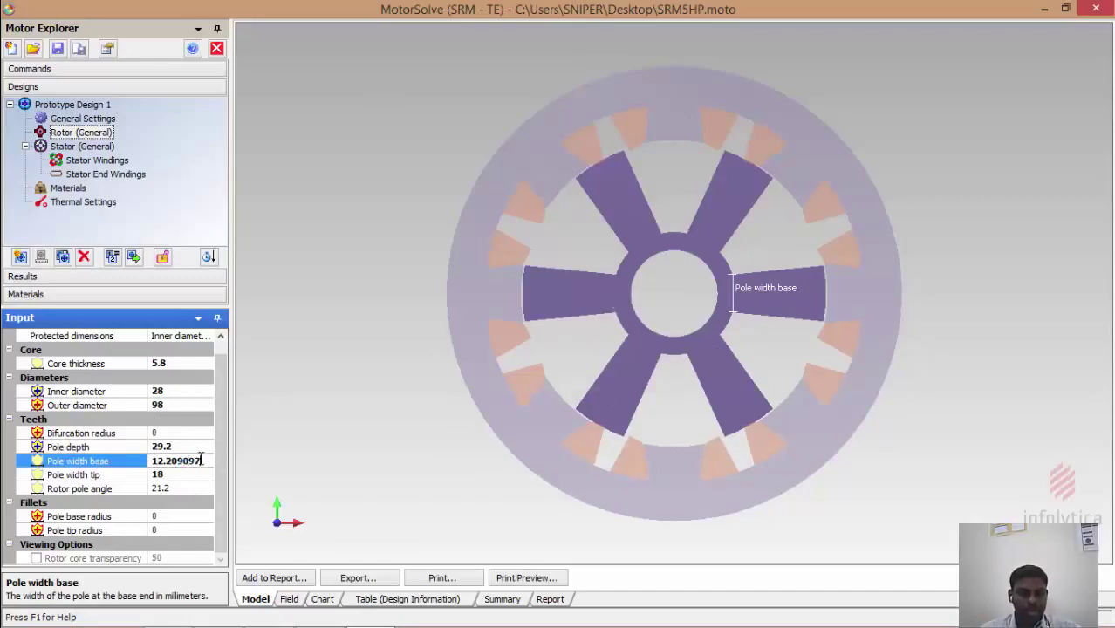
pyautogui.moveTo(201, 460); pyautogui.dragTo(93, 471)
pyautogui.write('2')
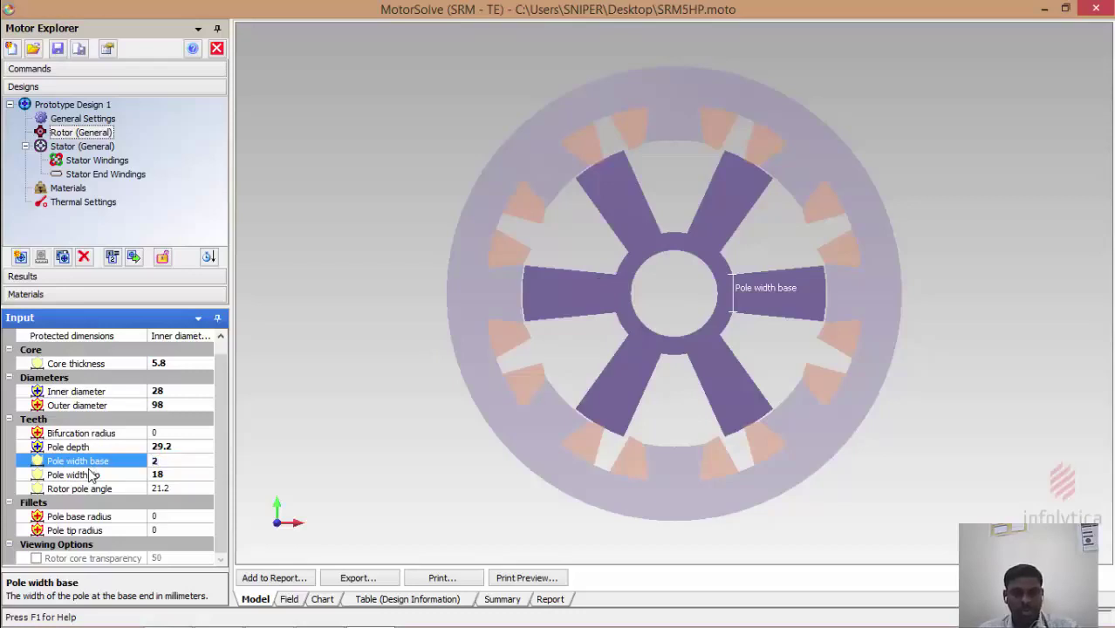
pyautogui.write('9')
pyautogui.click(178, 477)
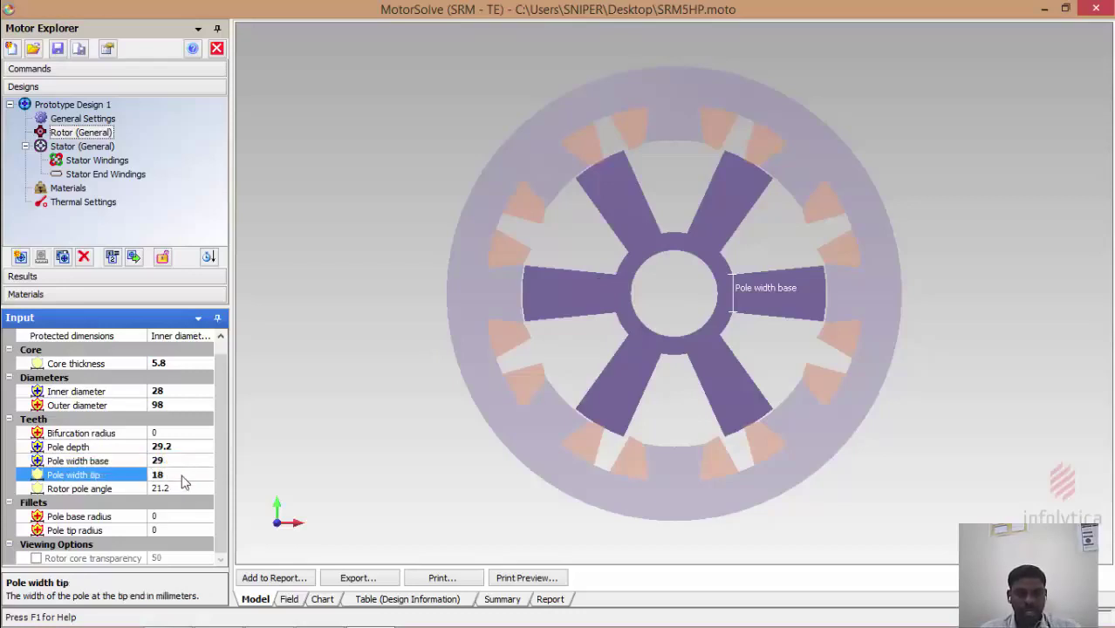
pyautogui.click(182, 476)
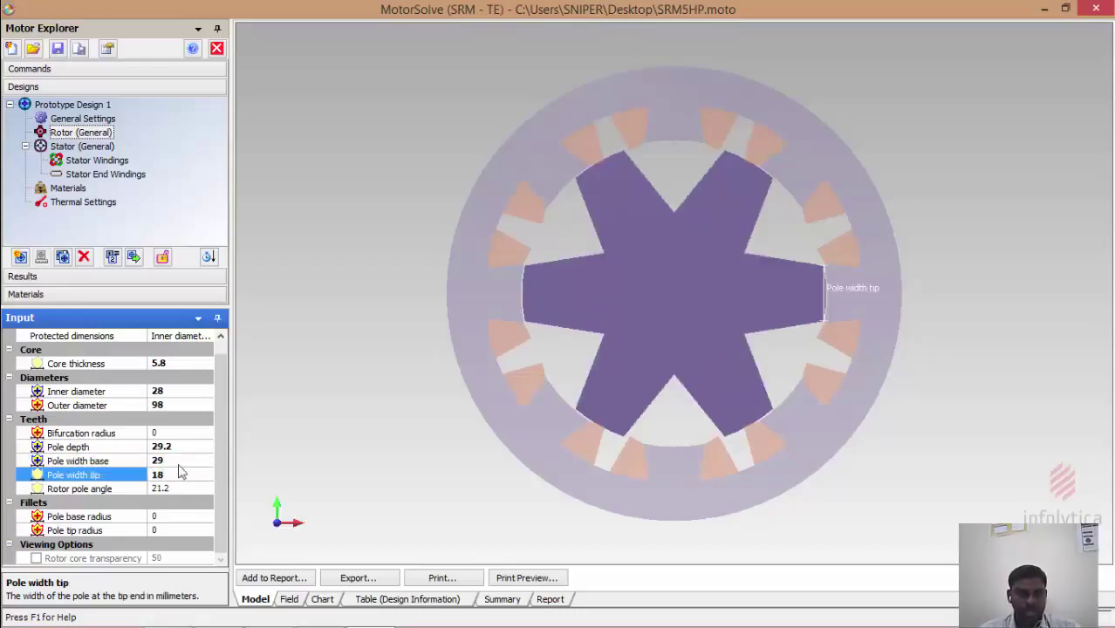
# Set the rotor's pole depth to 14.6 mm
pyautogui.click(179, 445)
pyautogui.click(180, 448)
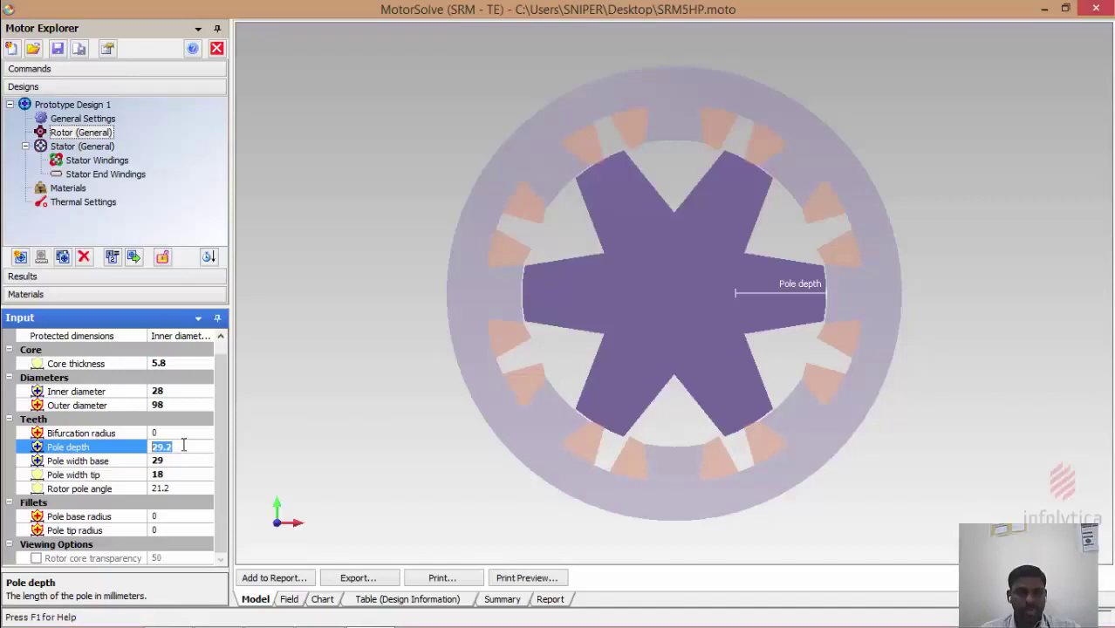
pyautogui.write('1')
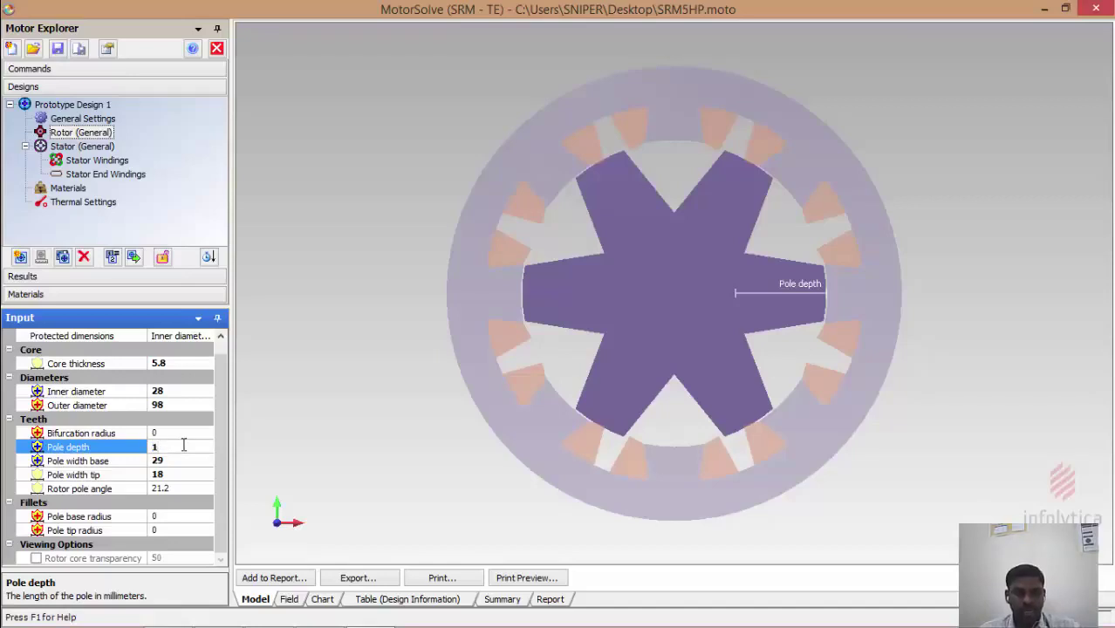
pyautogui.write('4.')
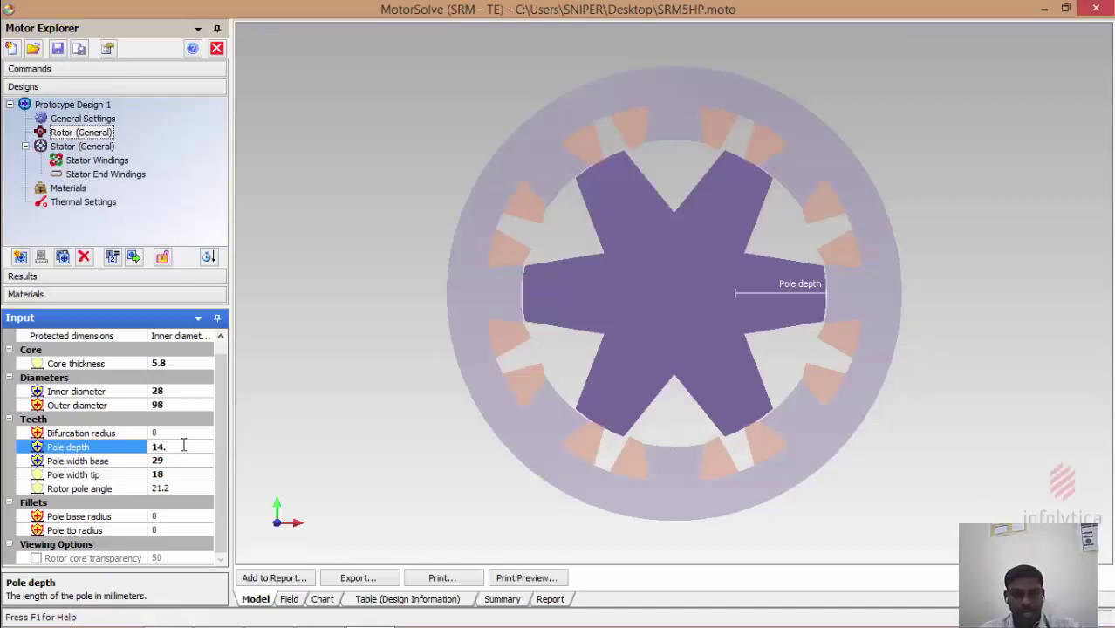
pyautogui.write('6')
# Set the rotor's pole width to 14 mm at both the base and the tip
pyautogui.click(174, 462)
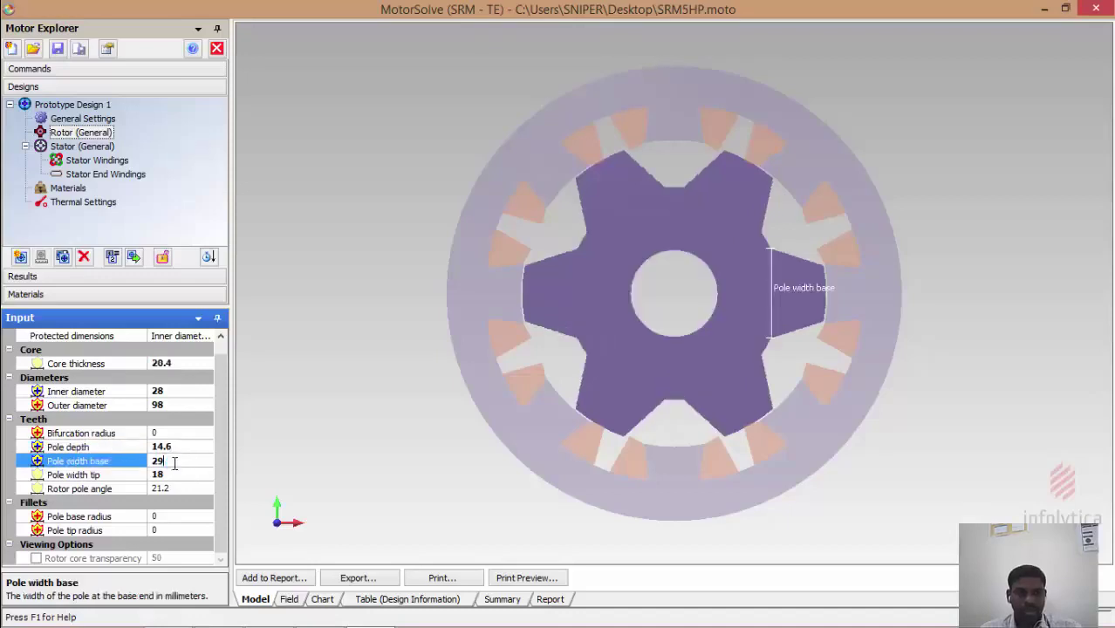
pyautogui.moveTo(175, 460); pyautogui.dragTo(120, 471)
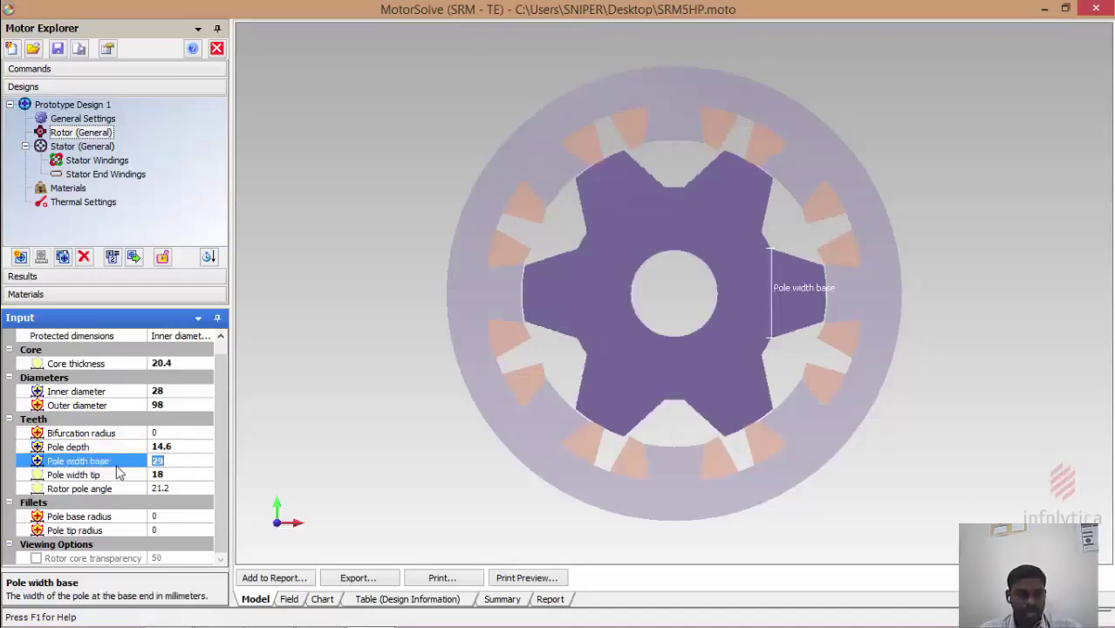
pyautogui.write('14')
pyautogui.click(185, 475)
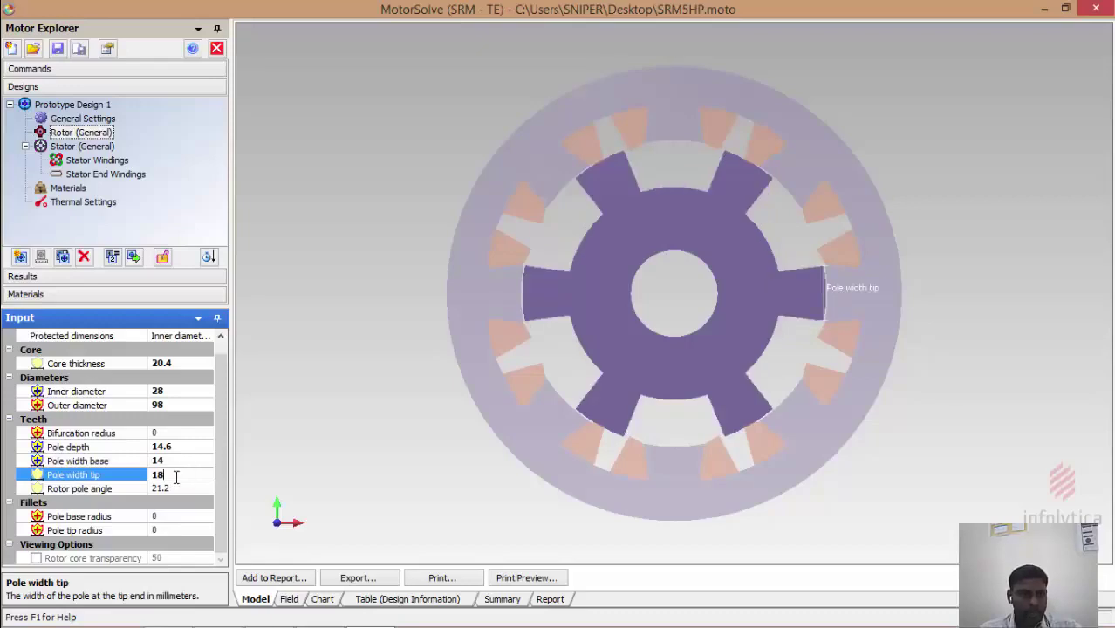
pyautogui.moveTo(175, 477); pyautogui.dragTo(147, 490)
pyautogui.write('14')
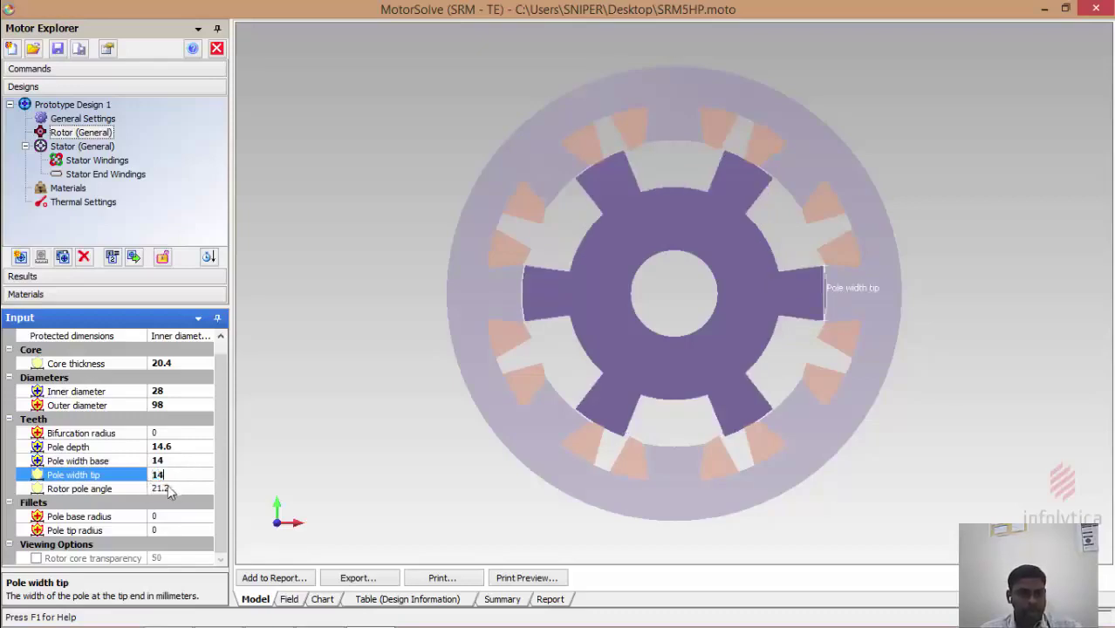
# Try a rotor pole angle of 23 degrees
pyautogui.click(180, 488)
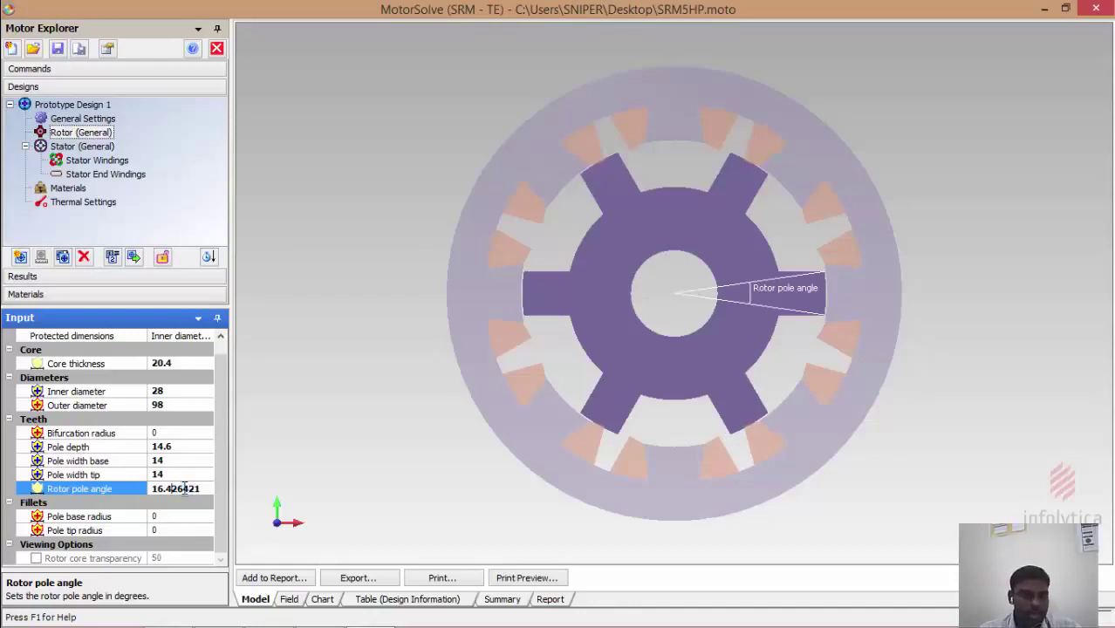
pyautogui.moveTo(158, 491); pyautogui.dragTo(204, 490)
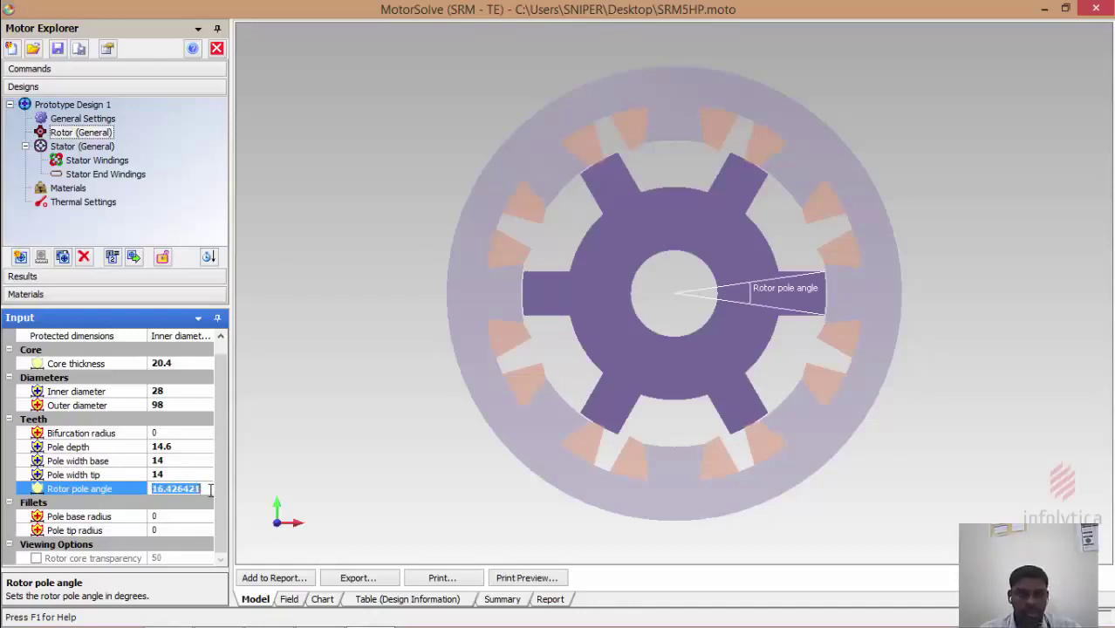
pyautogui.write('23')
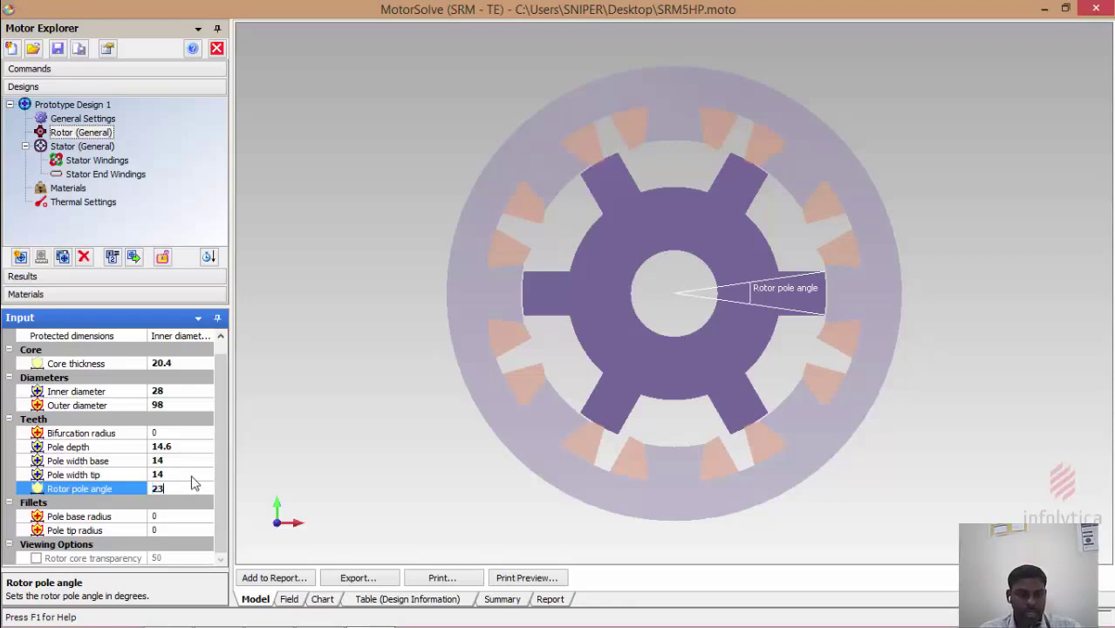
pyautogui.press('Return')
pyautogui.click(516, 436)
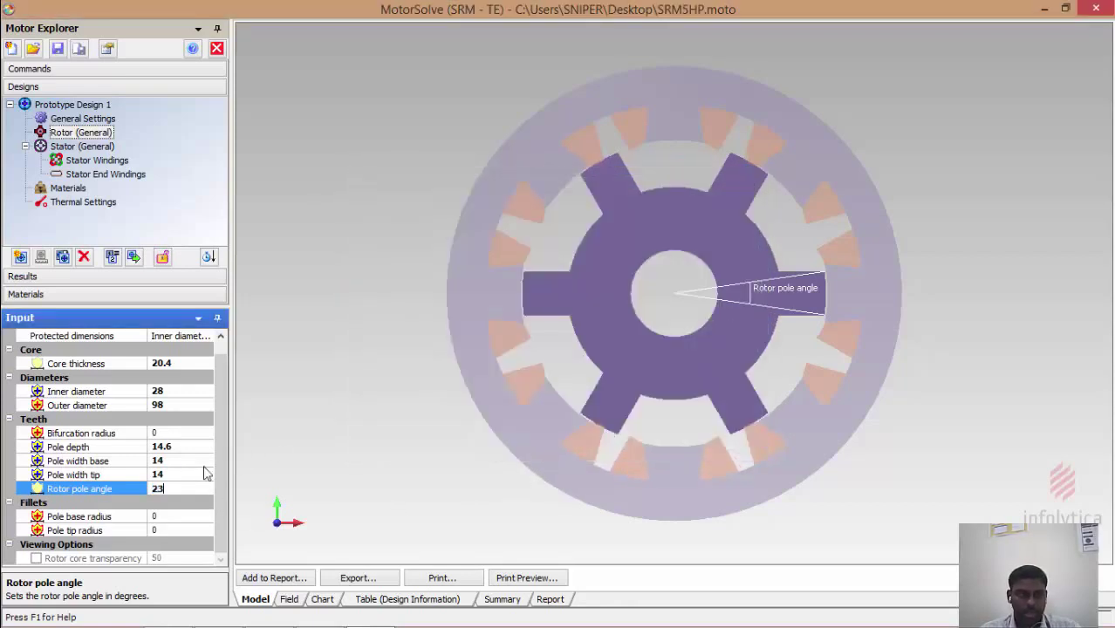
pyautogui.click(205, 474)
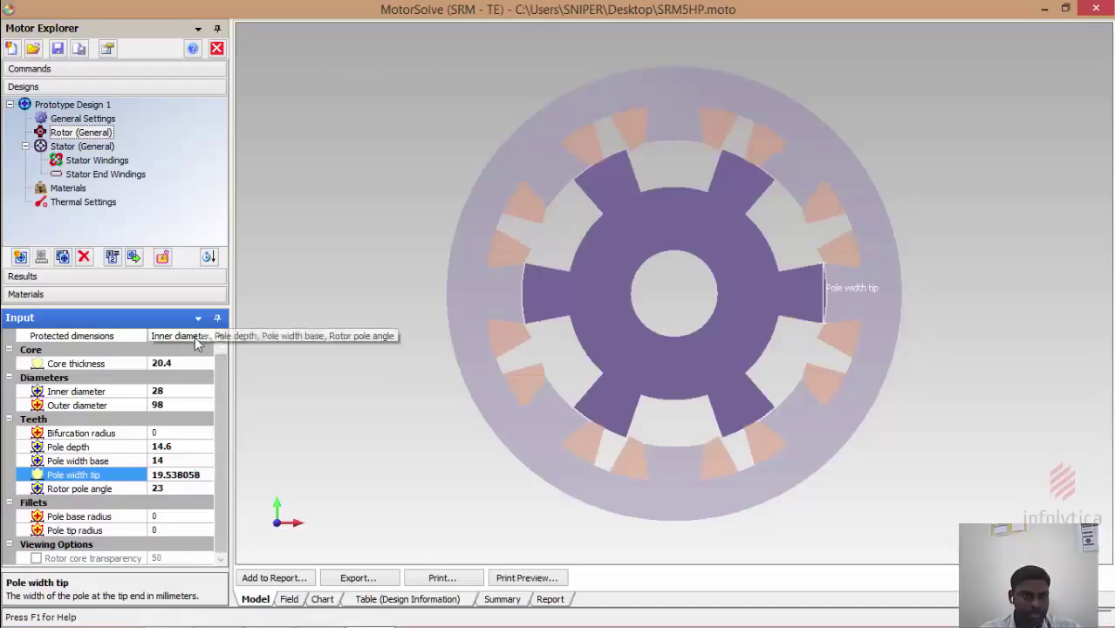
# Remove the protection from the rotor's inner diameter, pole depth, pole width base and rotor pole angle
pyautogui.click(197, 340)
pyautogui.click(206, 335)
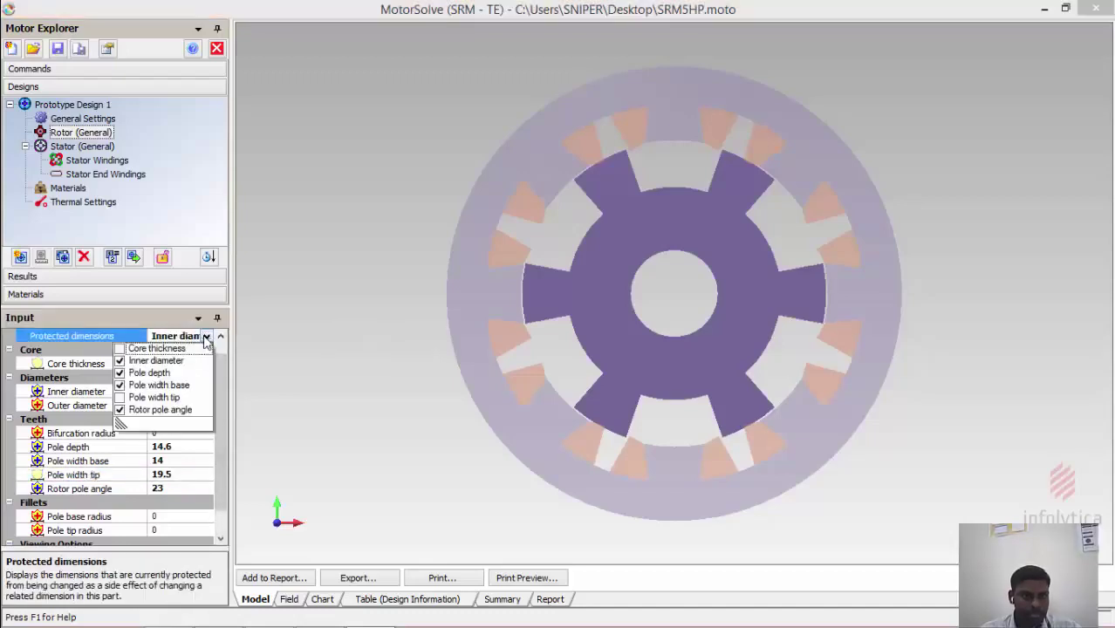
pyautogui.click(120, 372)
pyautogui.click(120, 385)
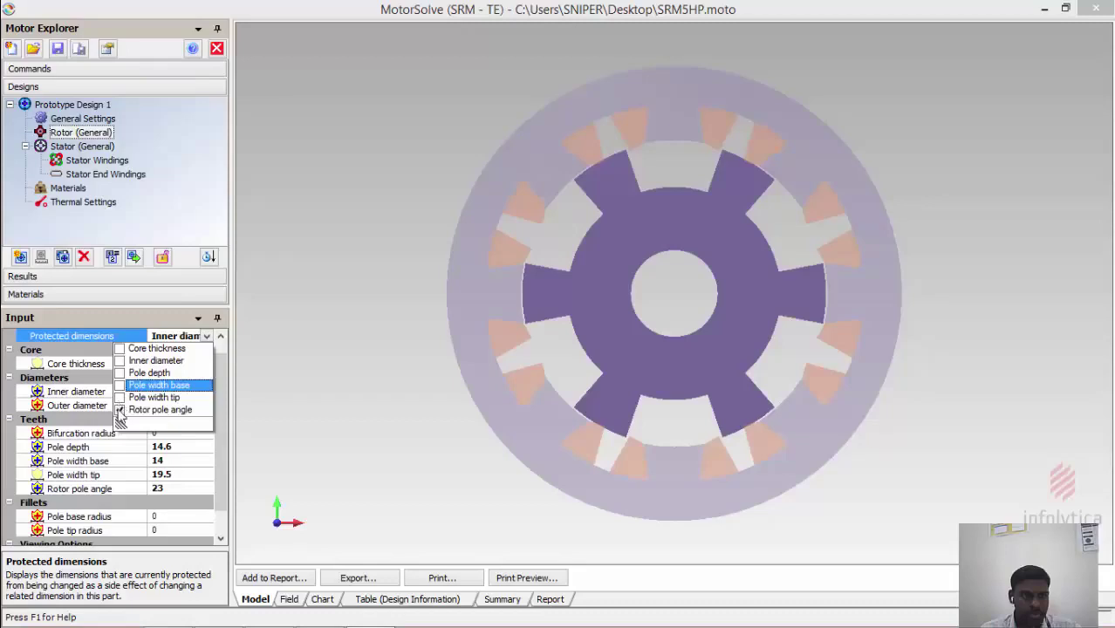
pyautogui.click(119, 410)
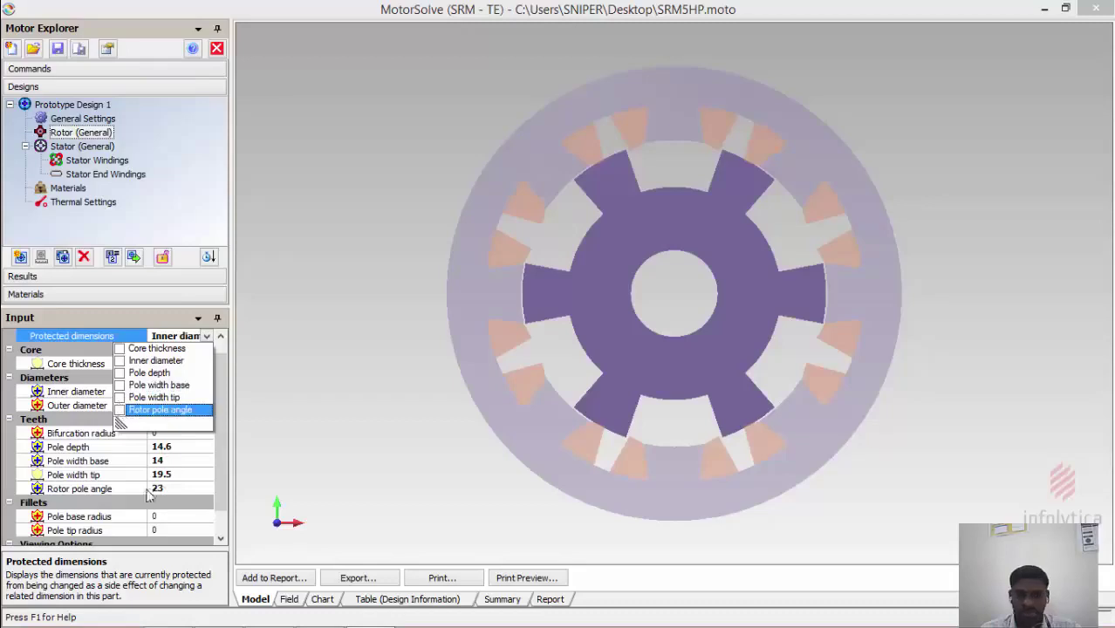
pyautogui.click(319, 442)
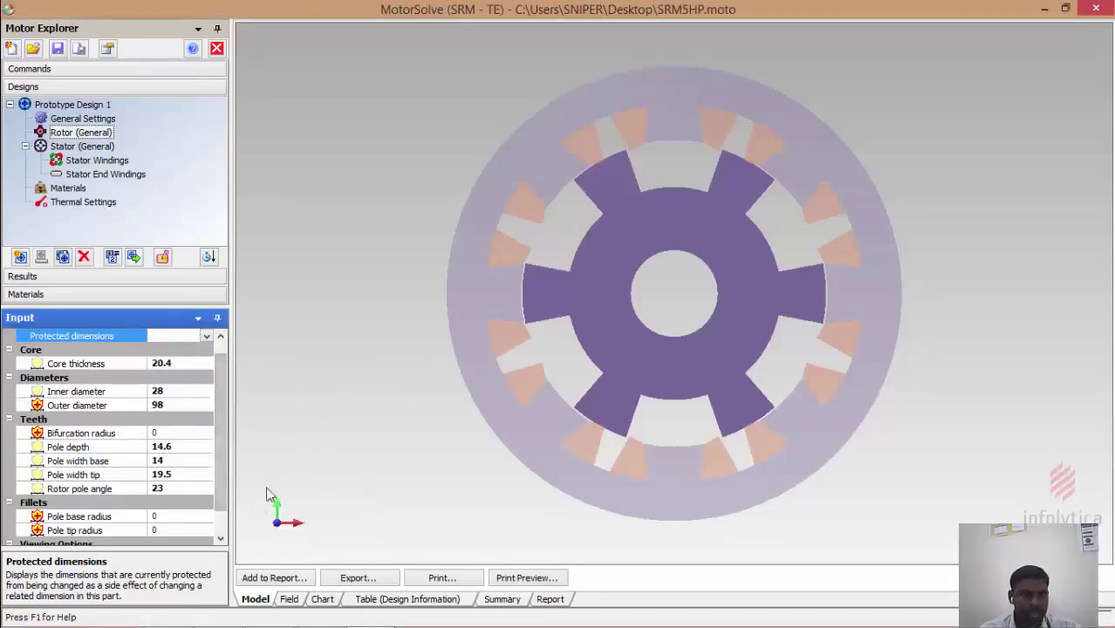
# Set the rotor's pole width to 14.6 mm at both the base and the tip
pyautogui.click(173, 476)
pyautogui.click(180, 460)
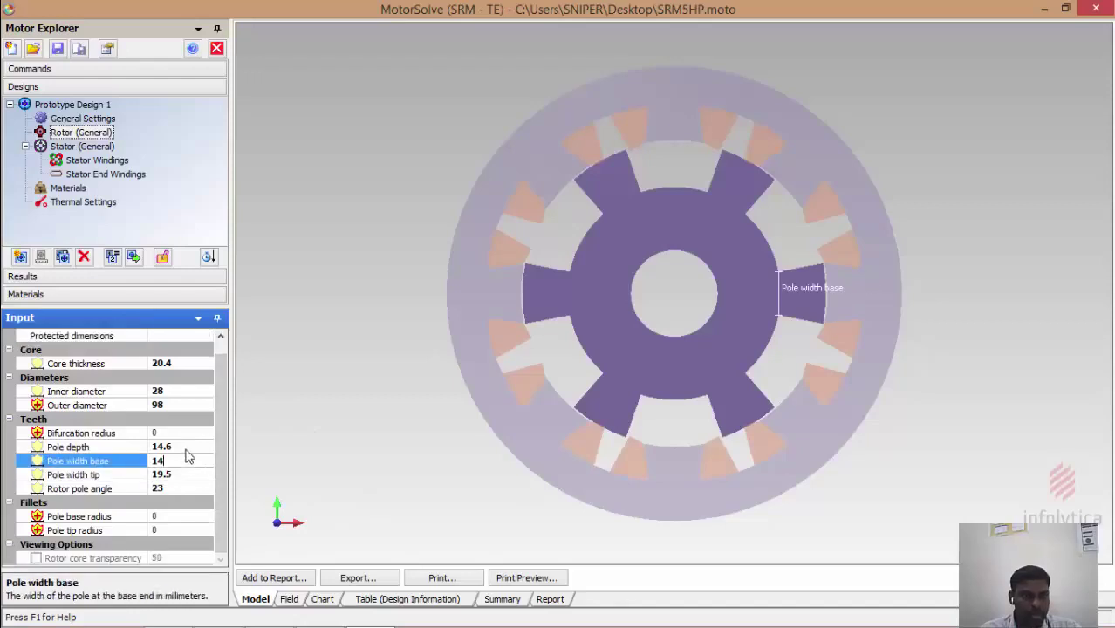
pyautogui.moveTo(177, 463); pyautogui.dragTo(118, 461)
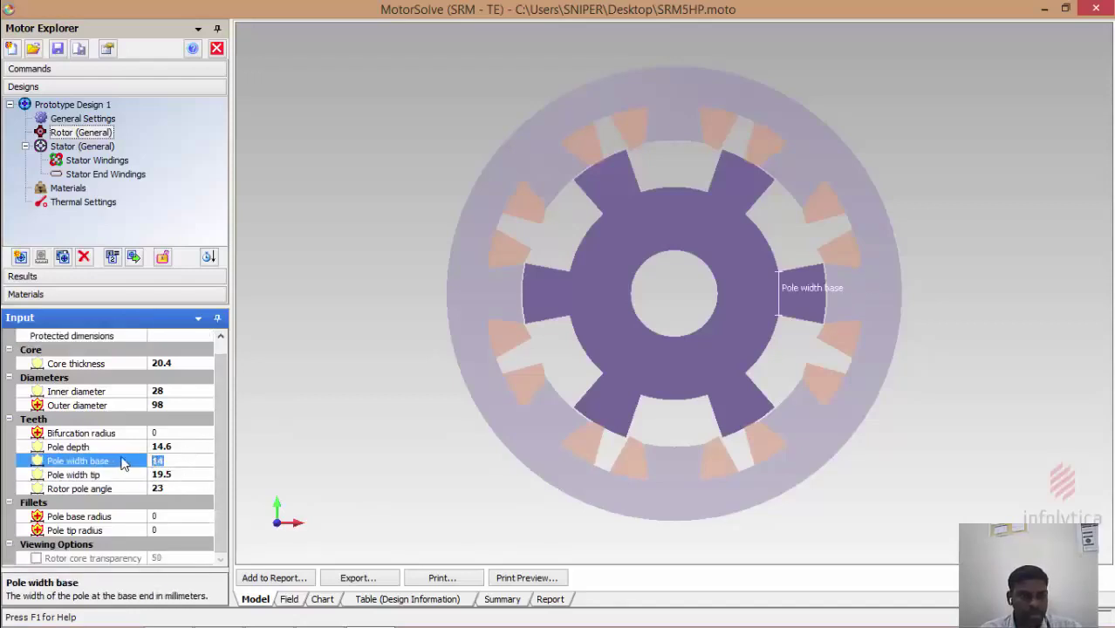
pyautogui.write('14.6')
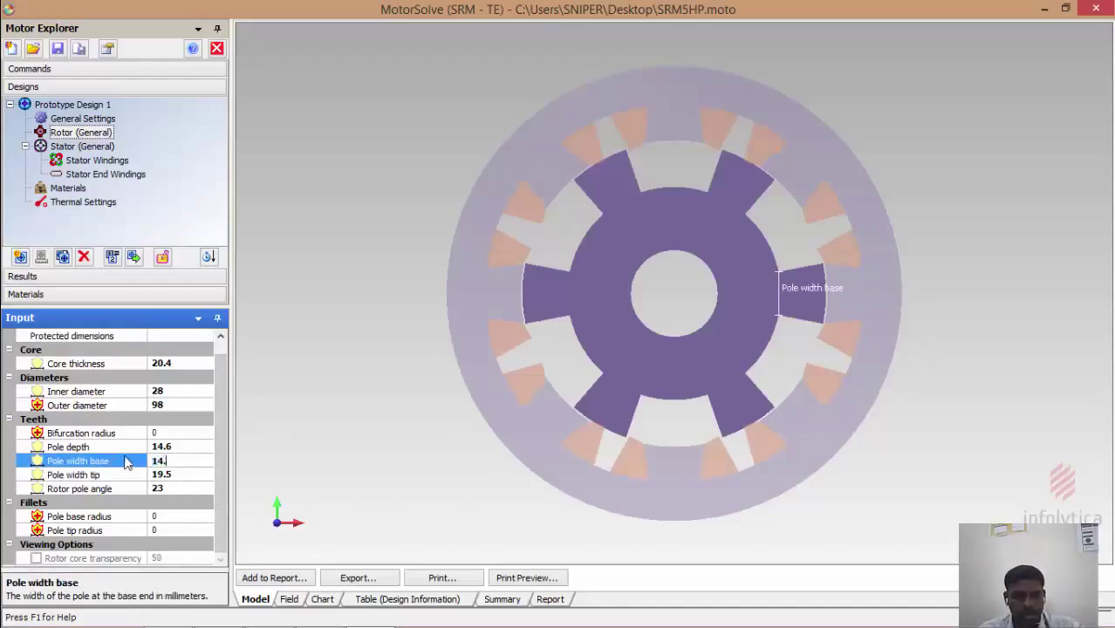
pyautogui.click(185, 475)
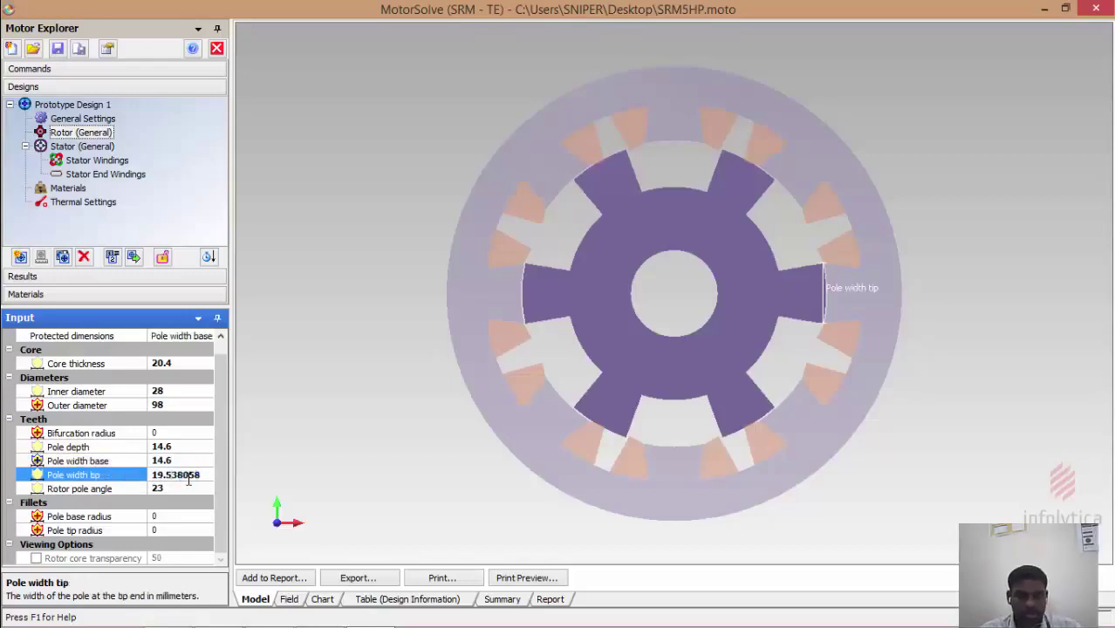
pyautogui.moveTo(201, 474); pyautogui.dragTo(133, 473)
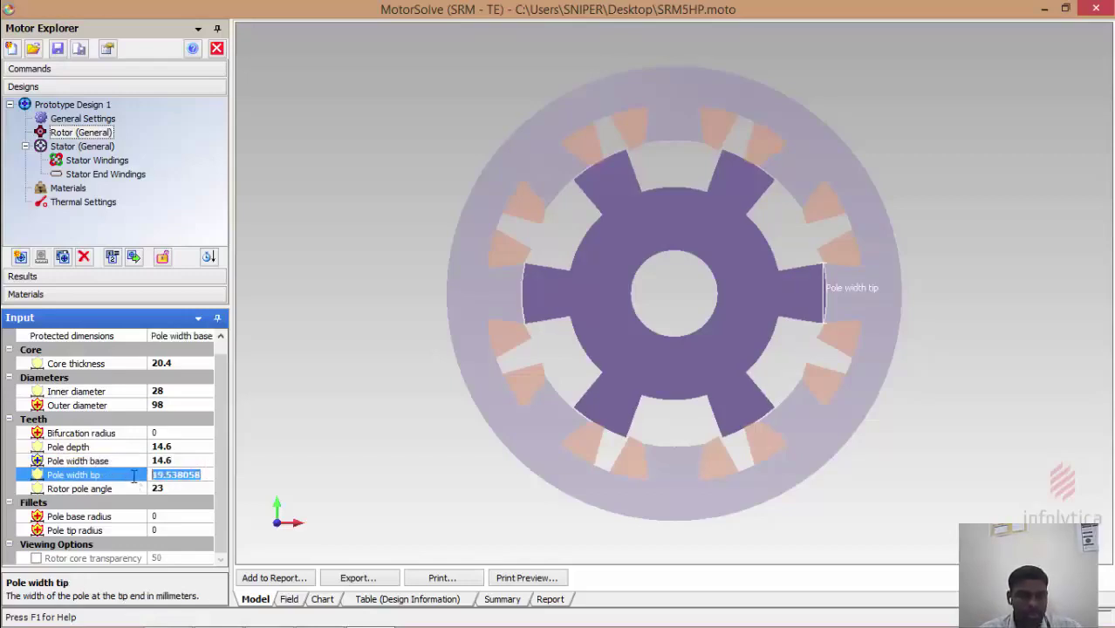
pyautogui.write('14')
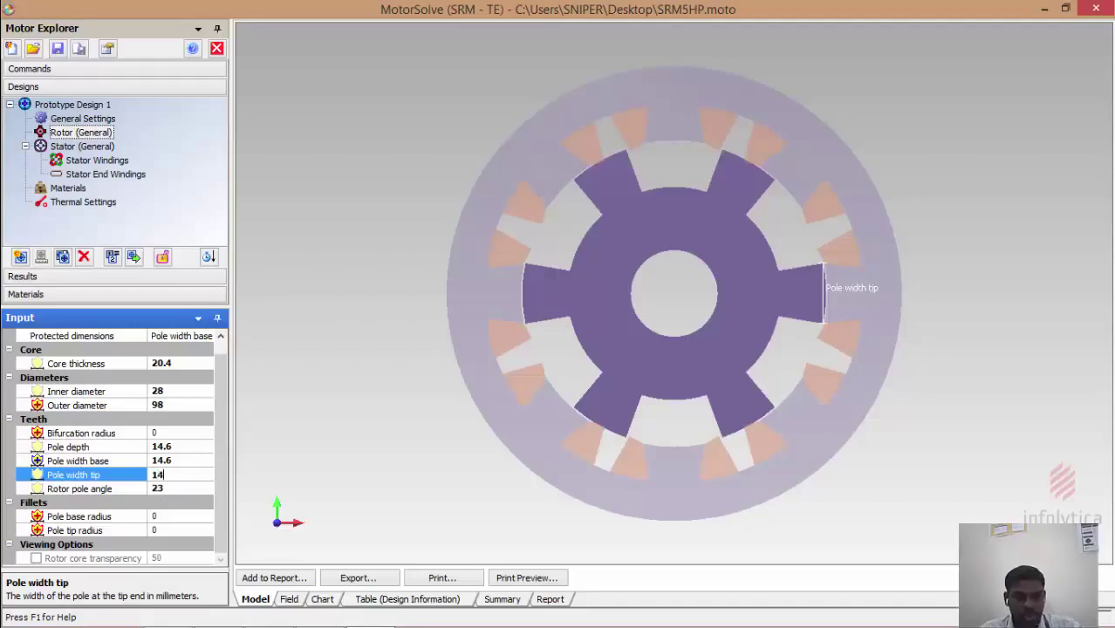
pyautogui.write('.6')
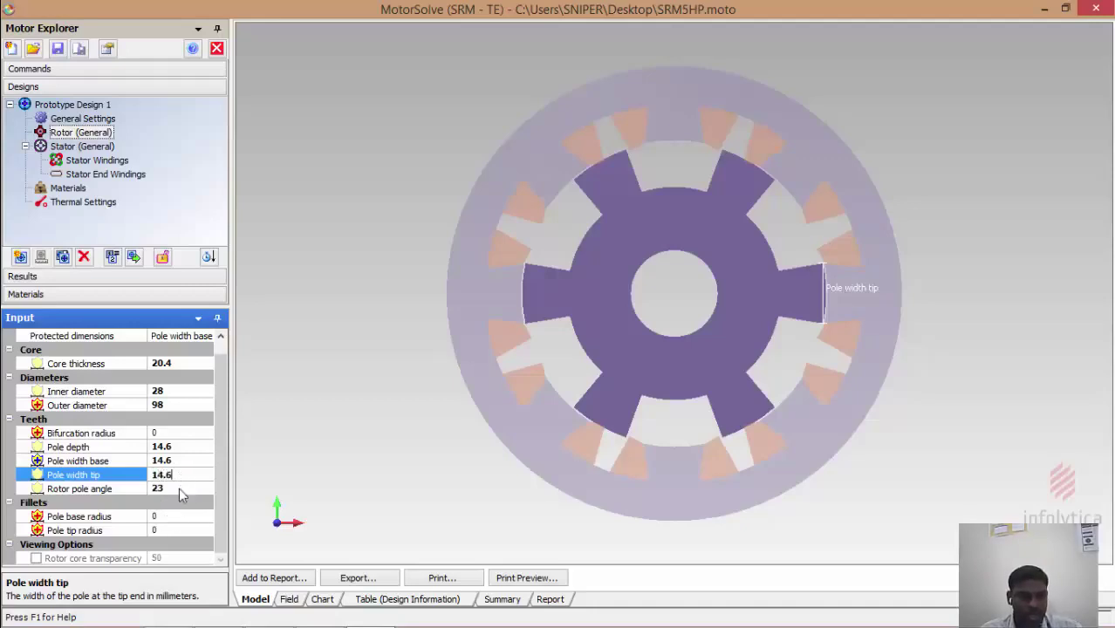
pyautogui.click(178, 488)
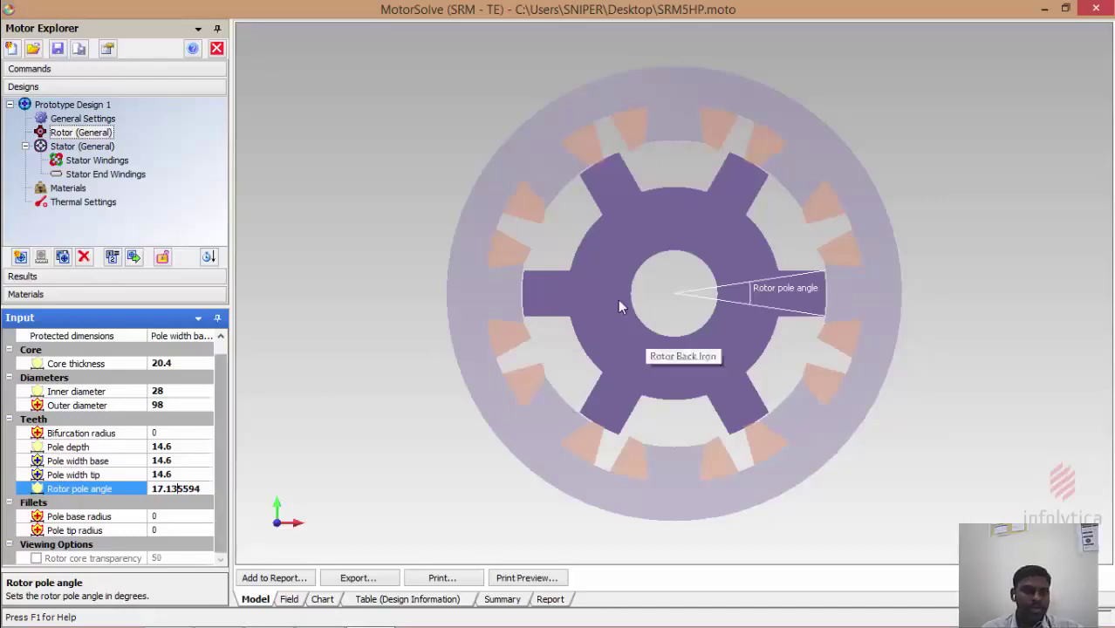
# Review the rotor's inner and outer diameters and its pole fillet radii, and save the design
pyautogui.click(172, 392)
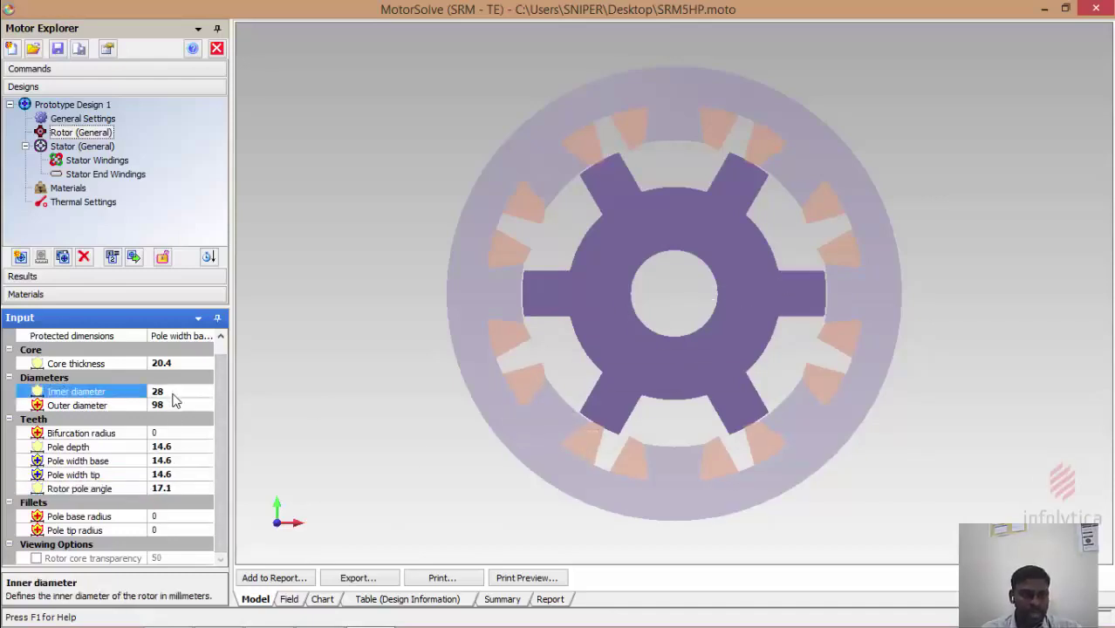
pyautogui.click(177, 405)
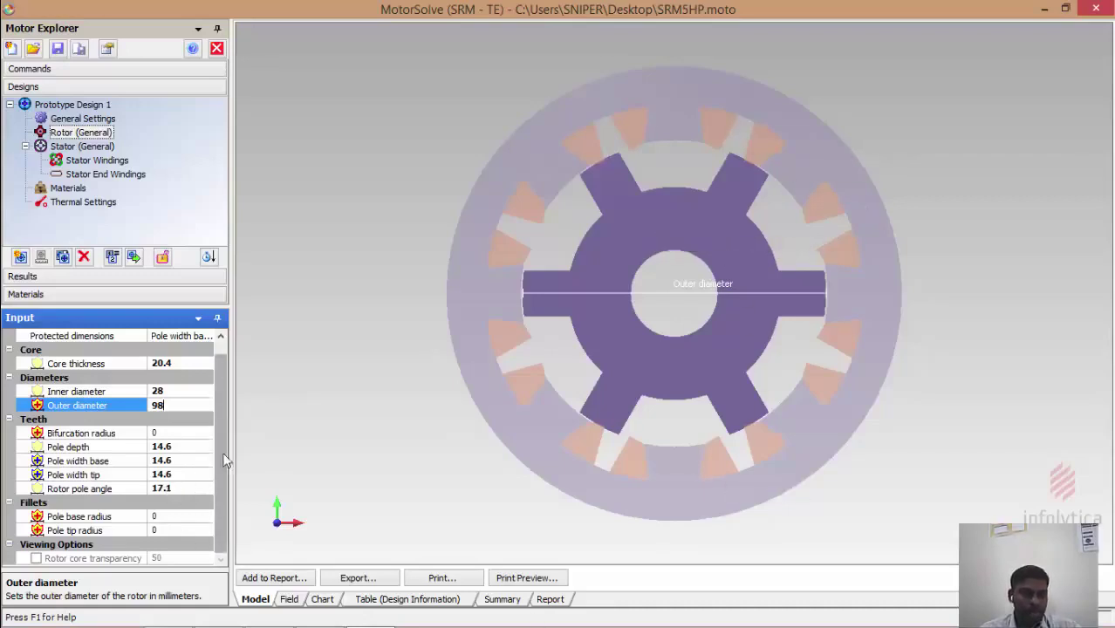
pyautogui.click(170, 519)
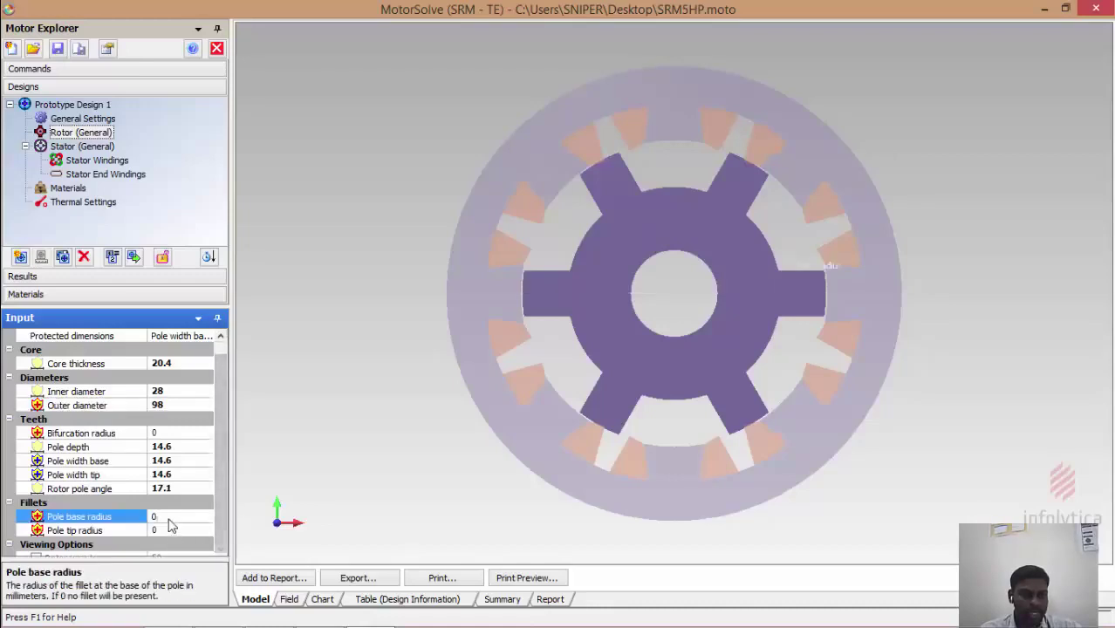
pyautogui.click(170, 518)
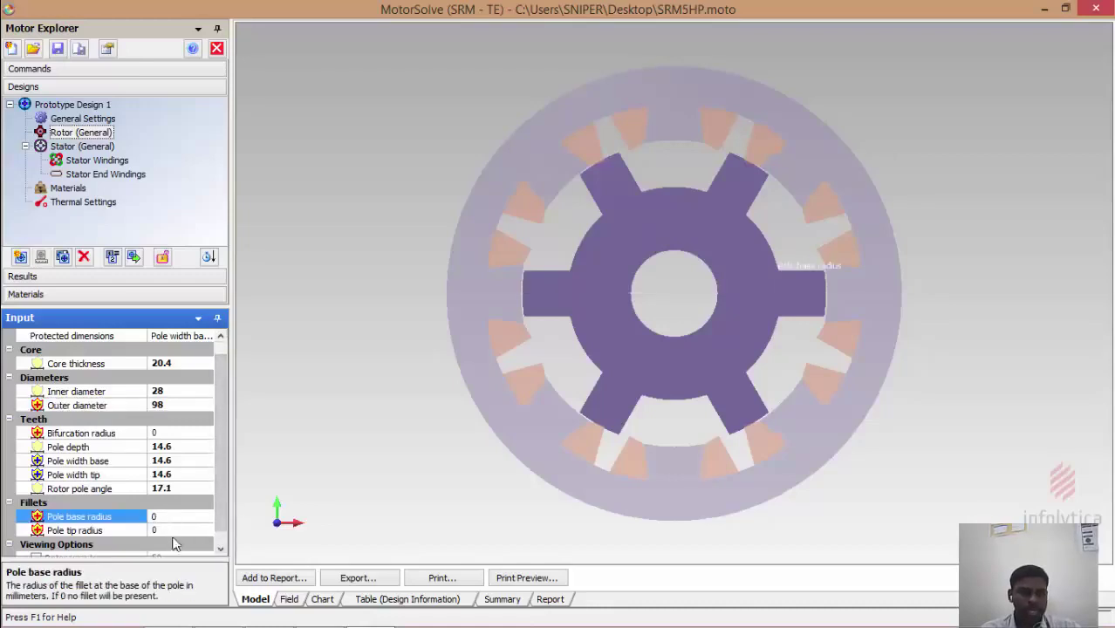
pyautogui.click(171, 531)
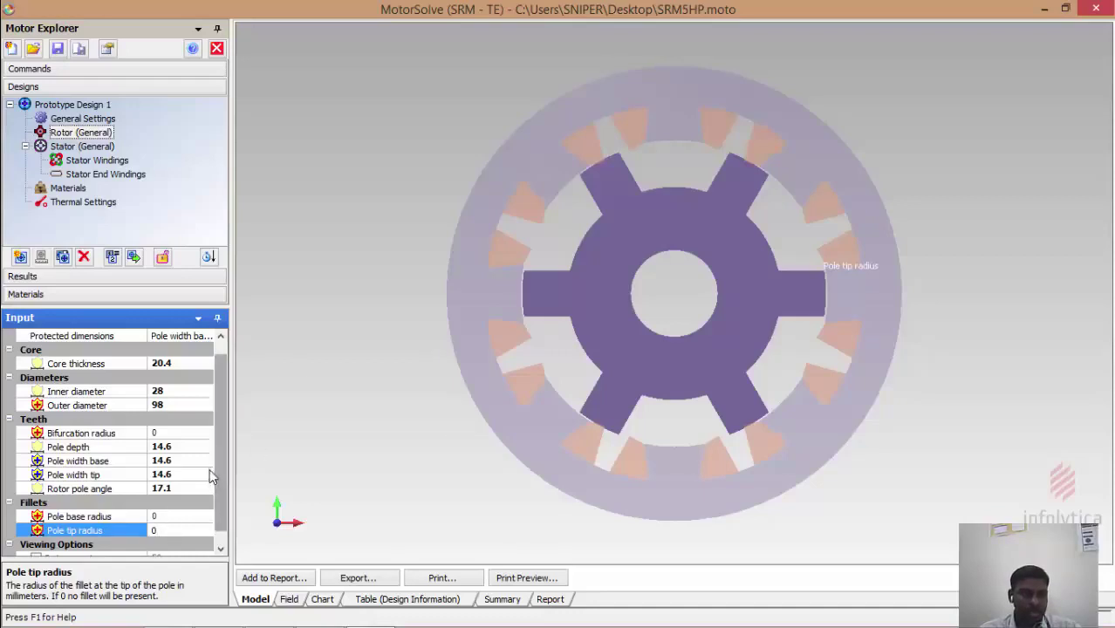
pyautogui.moveTo(219, 471); pyautogui.dragTo(219, 447)
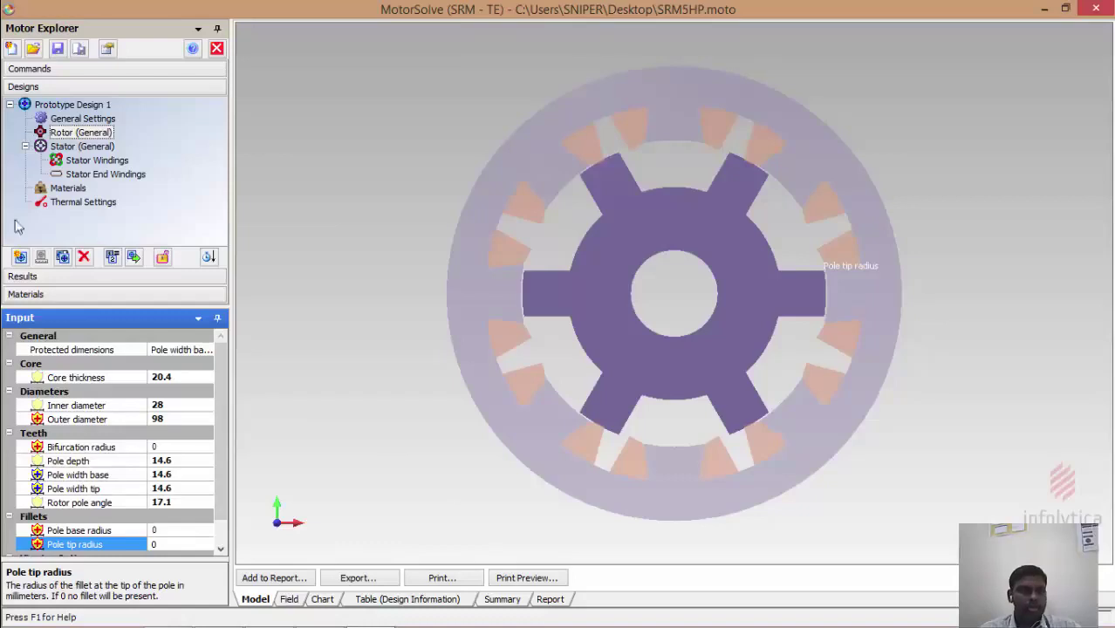
pyautogui.click(58, 49)
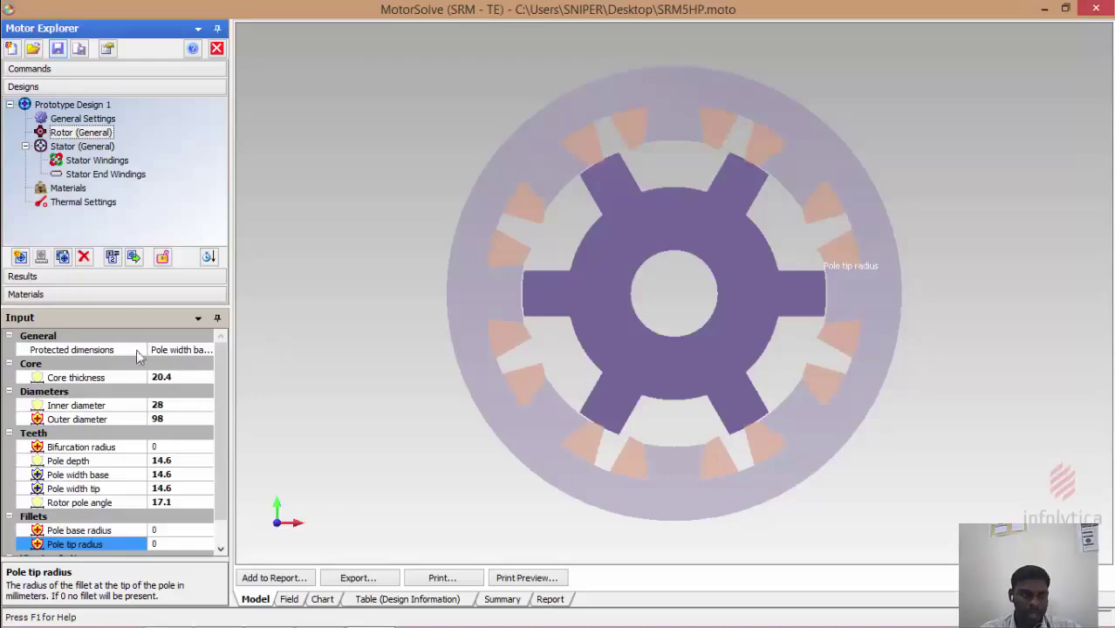
# Open the general stator settings and examine the outer and inner diameters, back iron depth and slot area
pyautogui.click(88, 151)
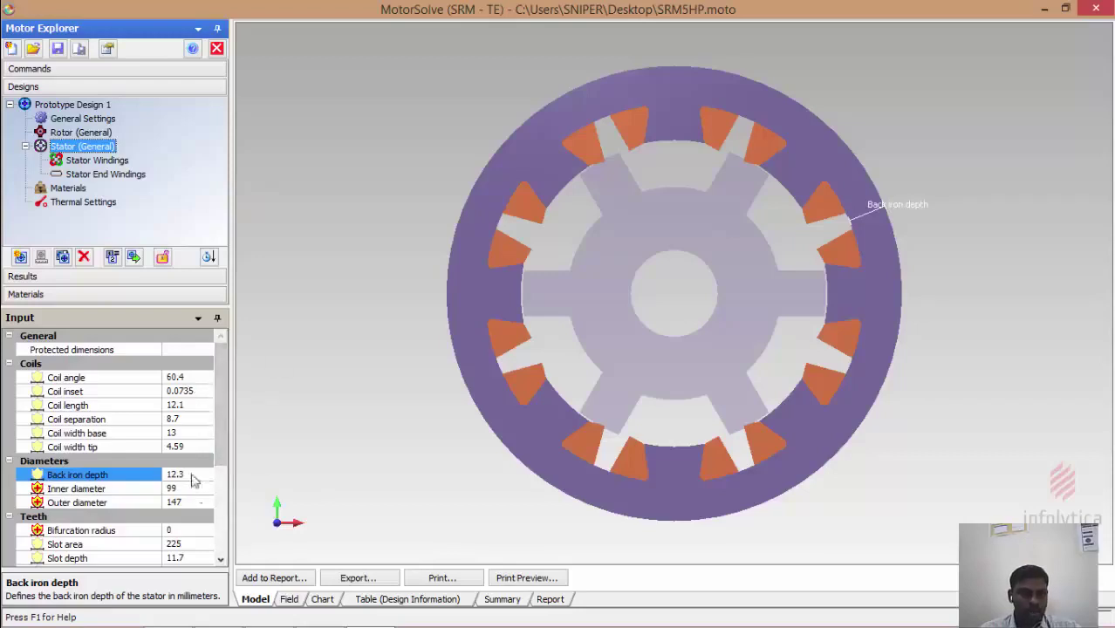
pyautogui.scroll(-2, 227, 401)
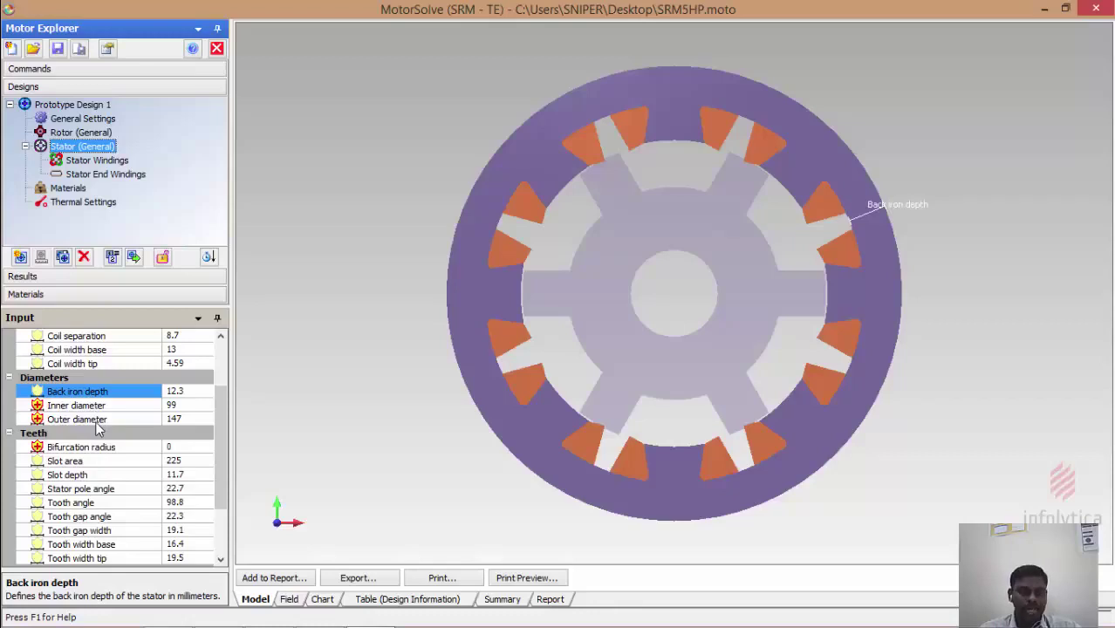
pyautogui.click(184, 419)
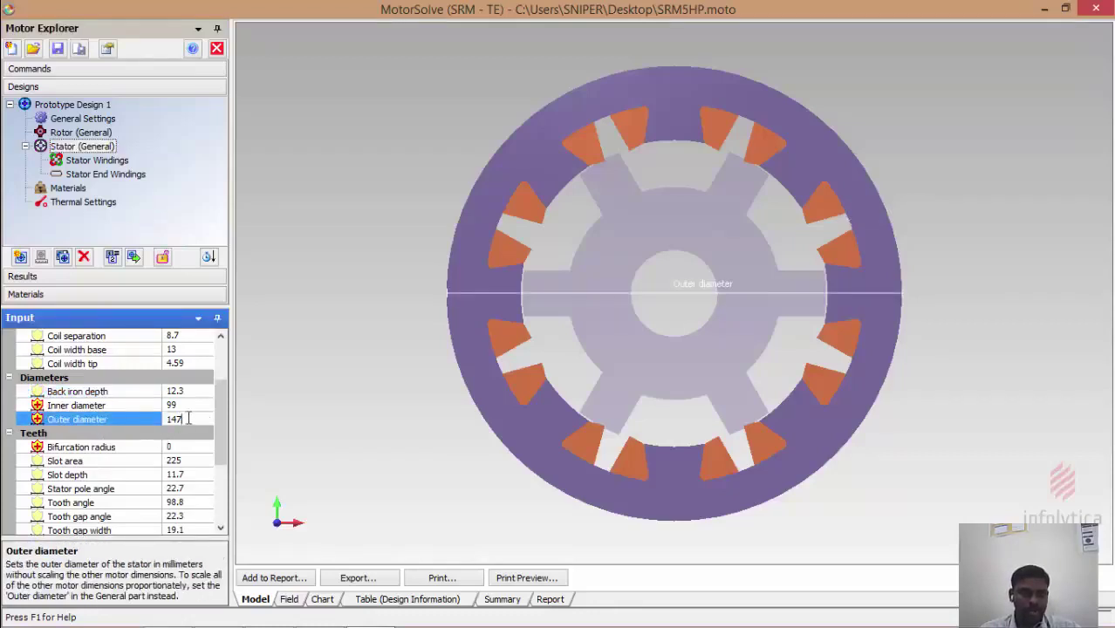
pyautogui.click(184, 407)
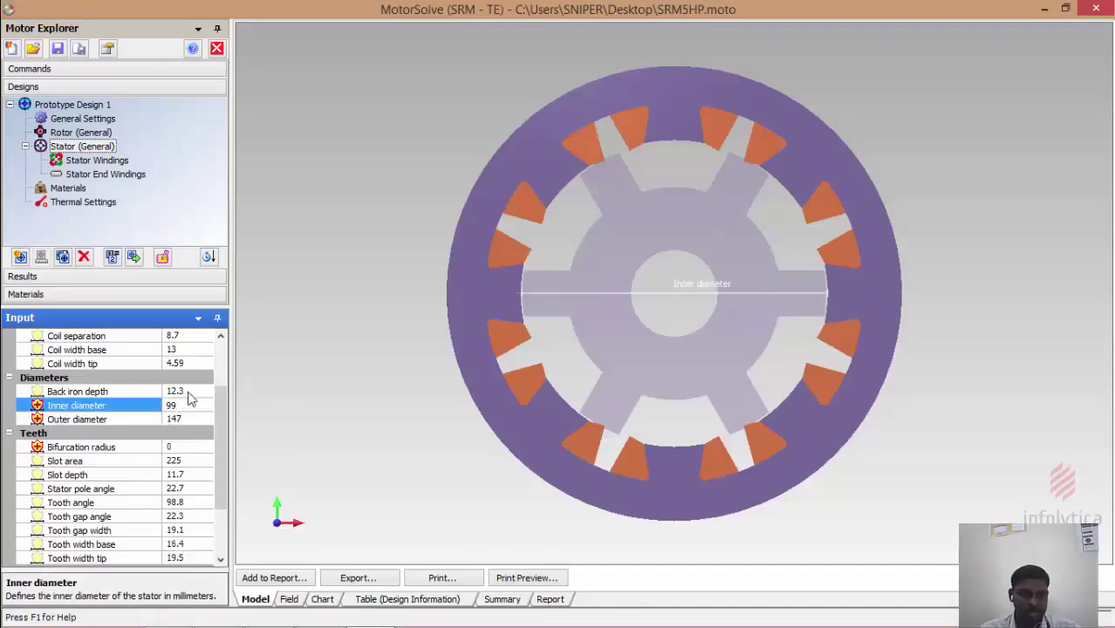
pyautogui.click(194, 392)
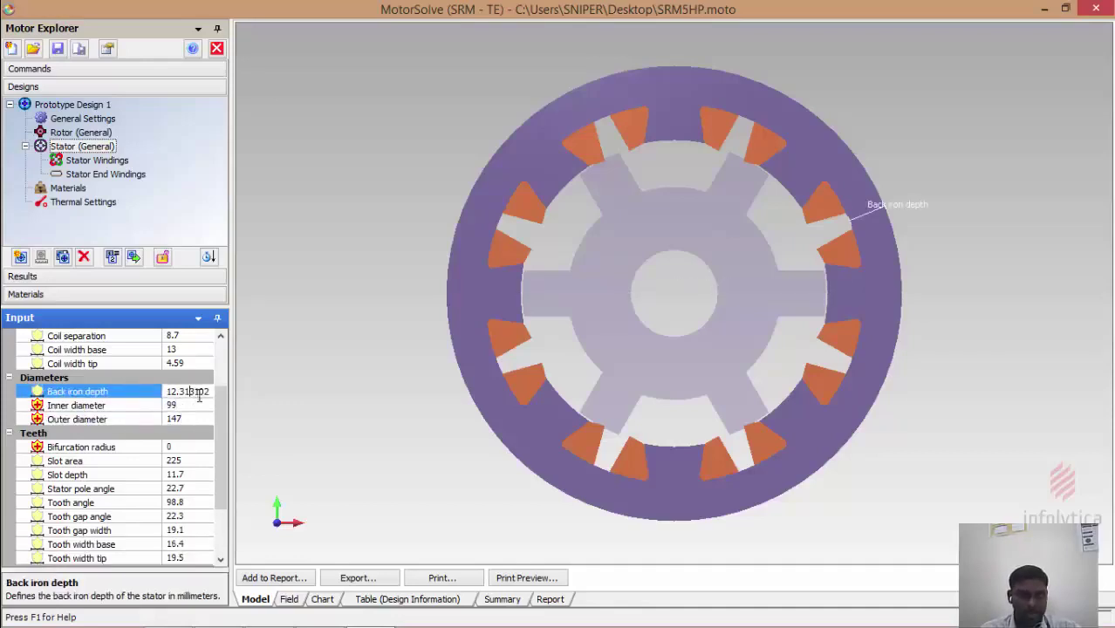
pyautogui.click(183, 462)
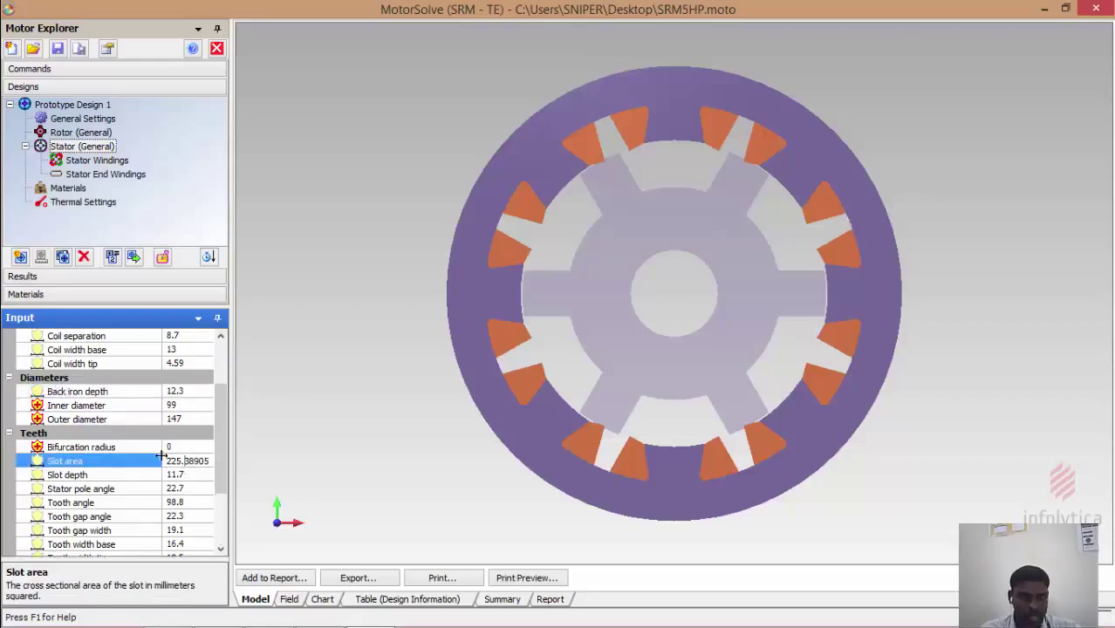
# Try a stator slot depth of 13 mm
pyautogui.click(194, 476)
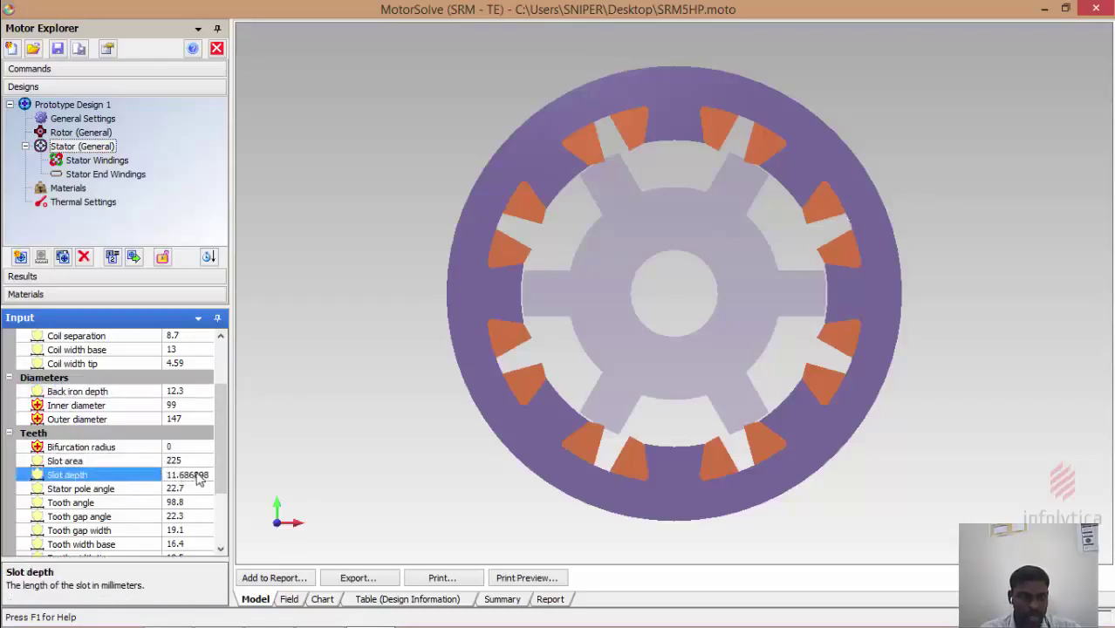
pyautogui.doubleClick(193, 475)
pyautogui.write('13')
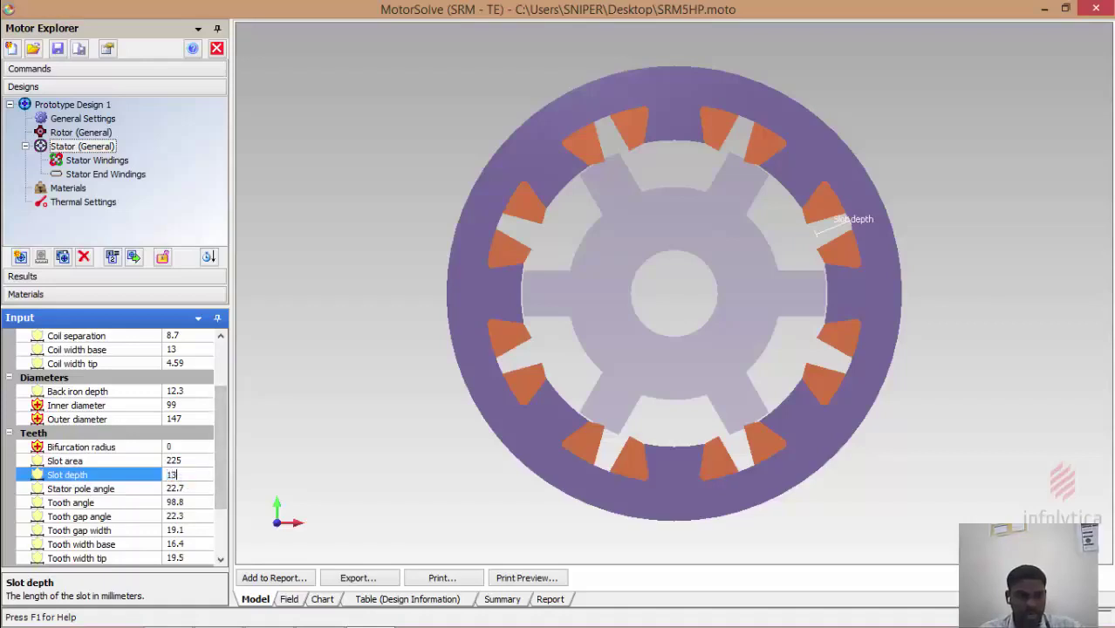
pyautogui.click(189, 489)
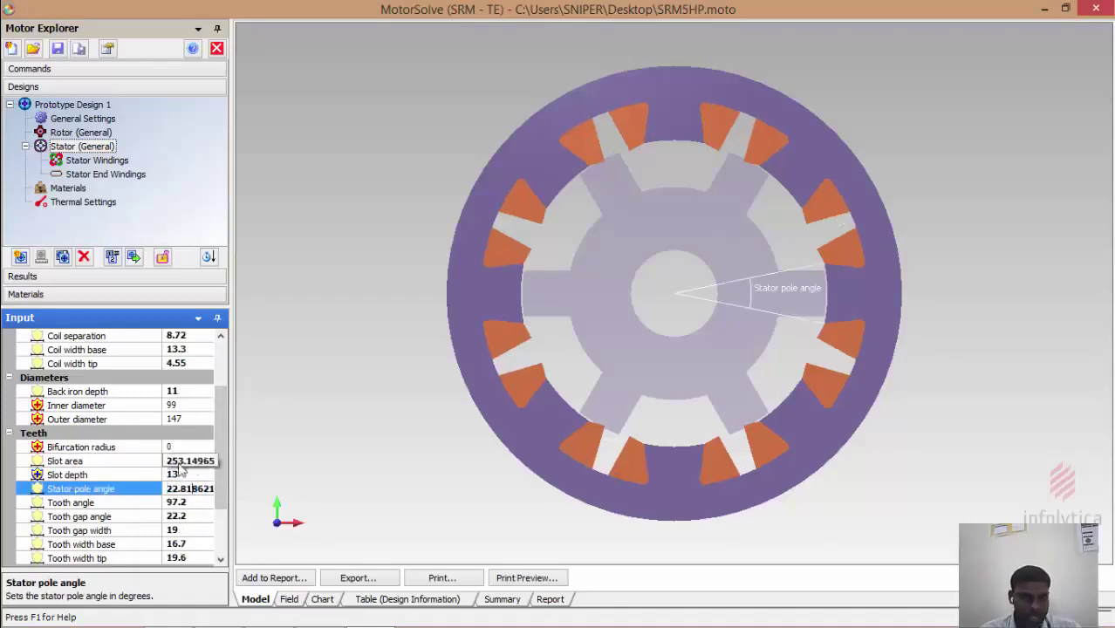
# Set the stator's slot depth to 15 mm
pyautogui.click(190, 475)
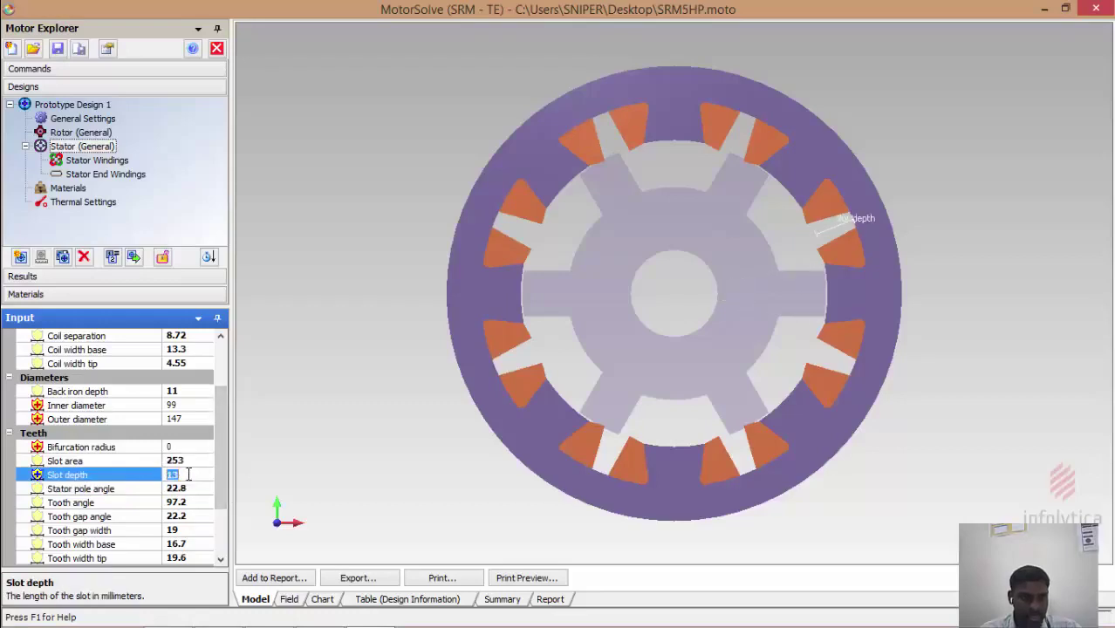
pyautogui.write('15')
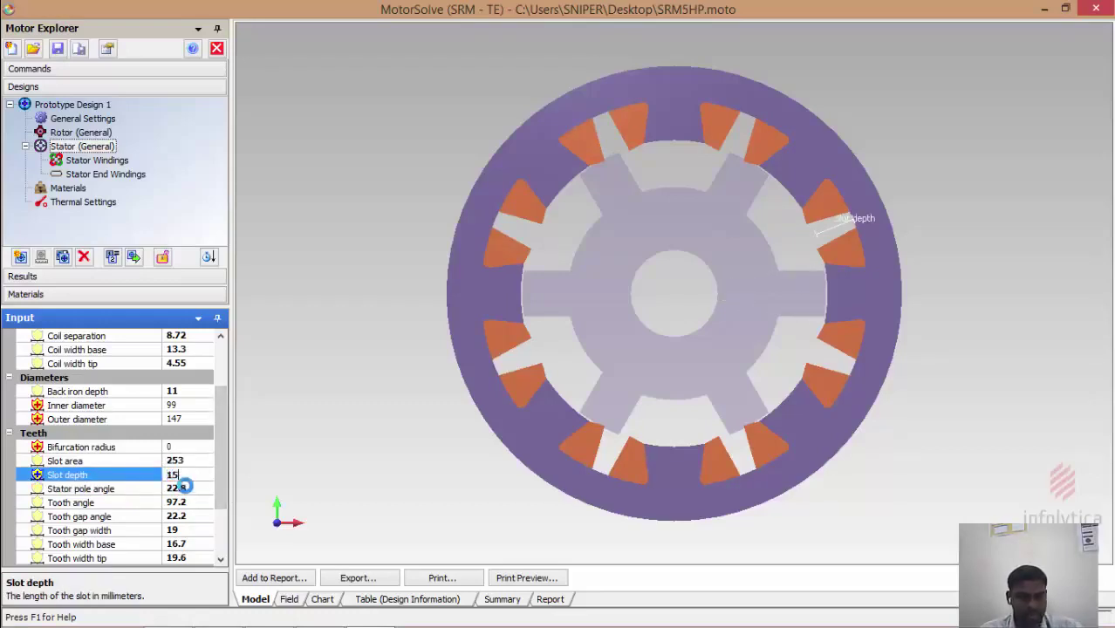
# Check the stator's pole angle, tooth angle and tooth gap values, and set the tooth width base to 20 mm
pyautogui.click(186, 487)
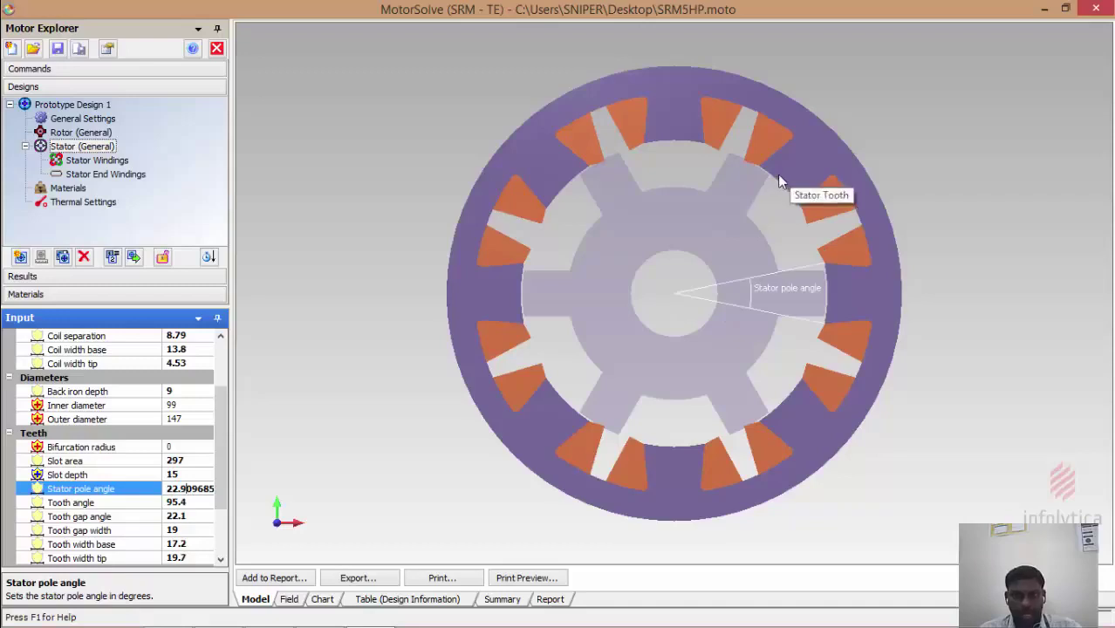
pyautogui.click(173, 502)
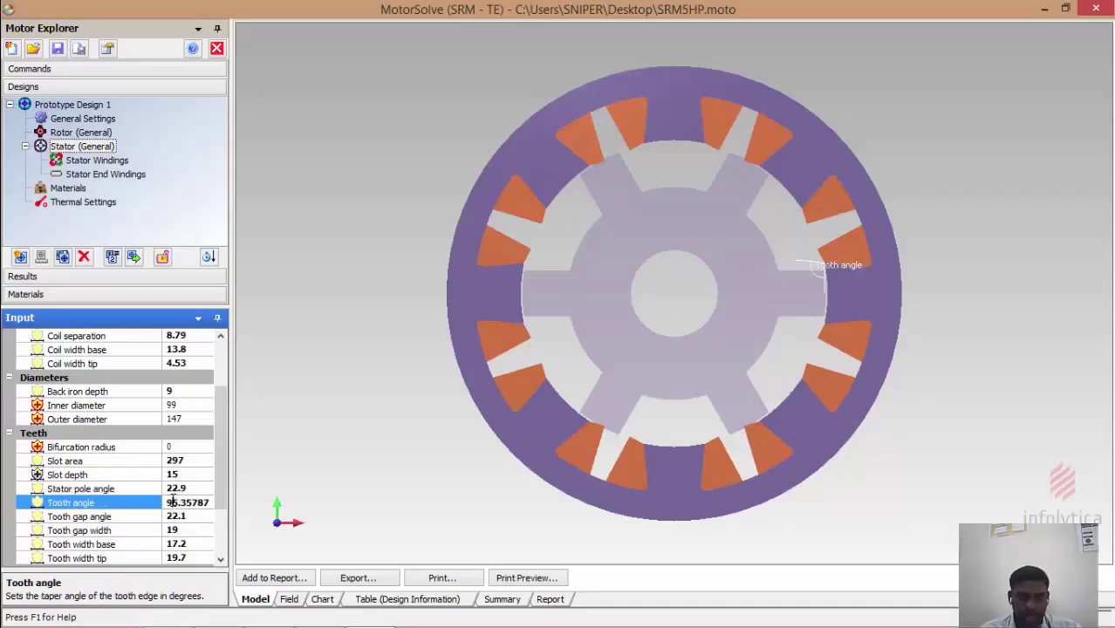
pyautogui.click(178, 517)
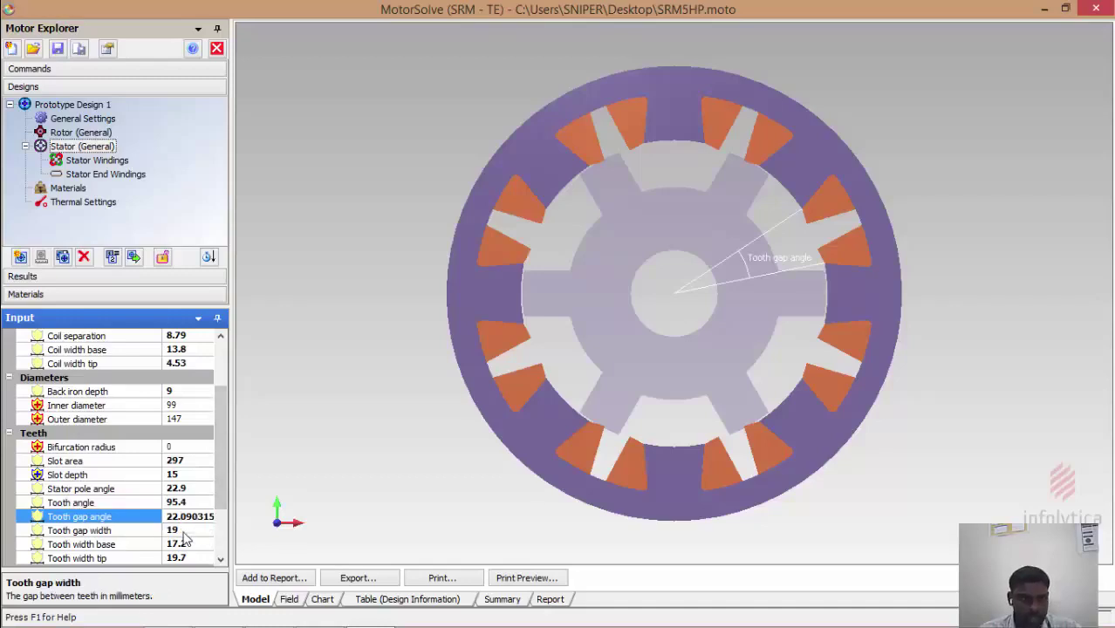
pyautogui.click(187, 531)
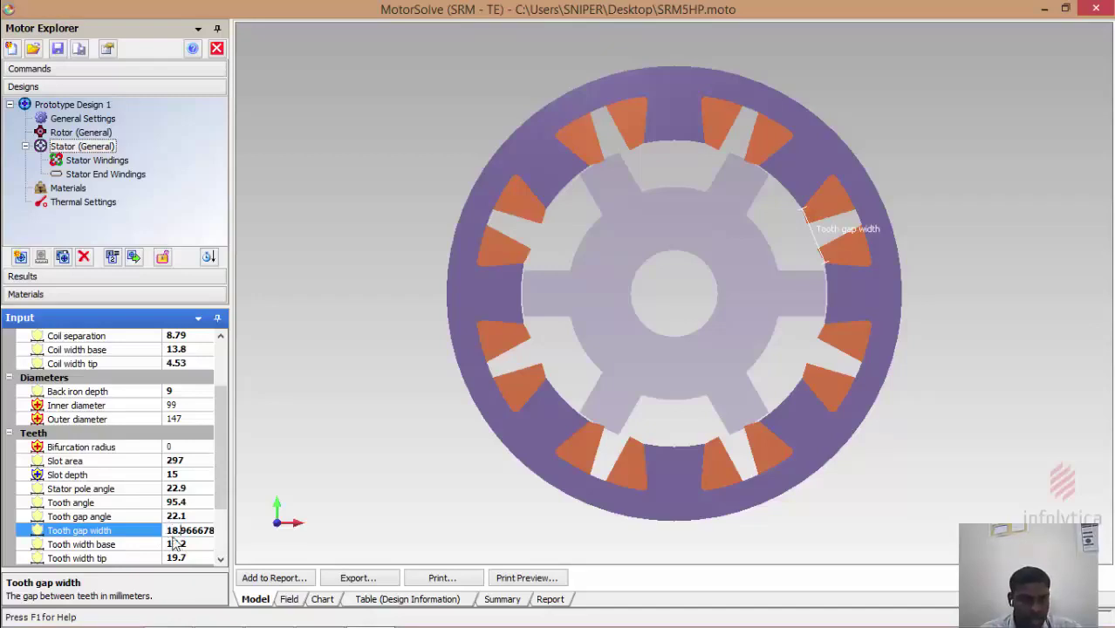
pyautogui.click(175, 545)
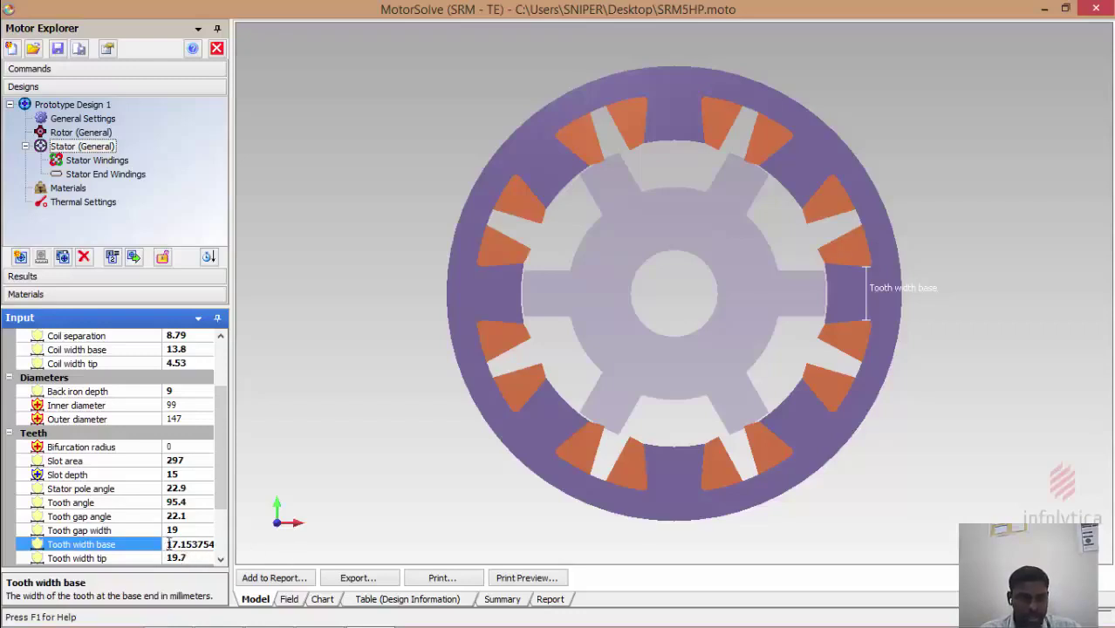
pyautogui.click(167, 544)
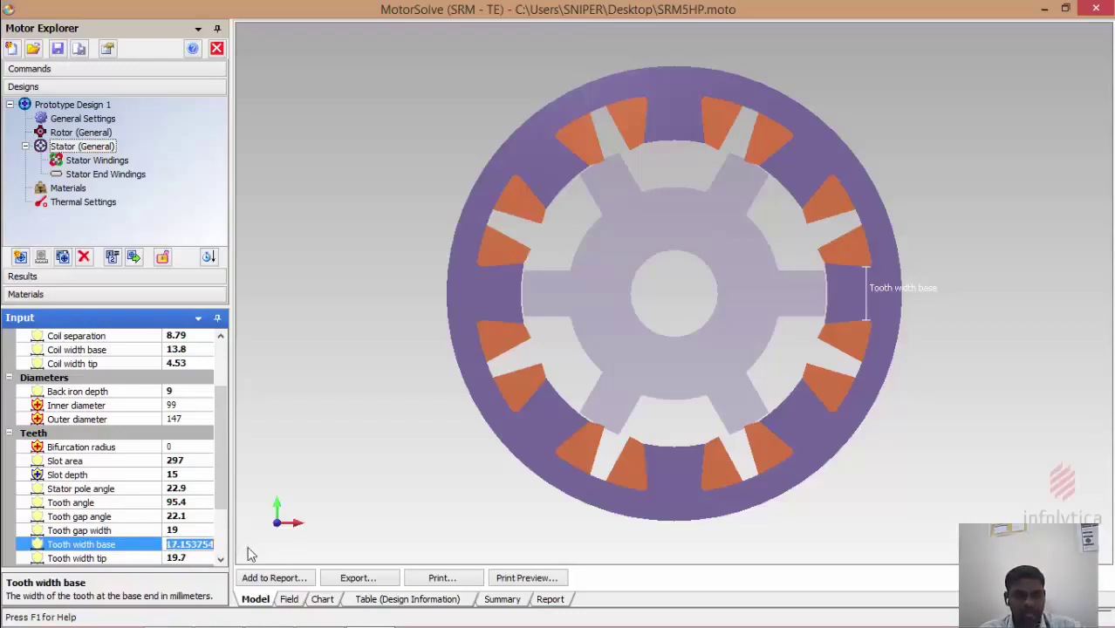
pyautogui.write('20')
pyautogui.press('Return')
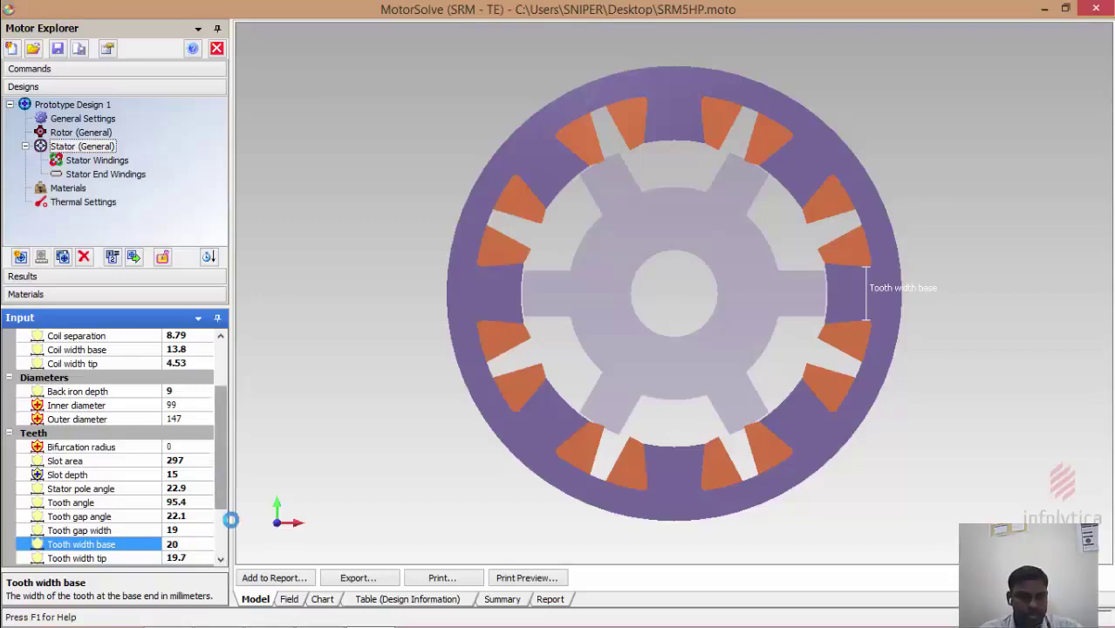
# Set the stator's tooth width tip to 20 mm
pyautogui.scroll(-2, 213, 487)
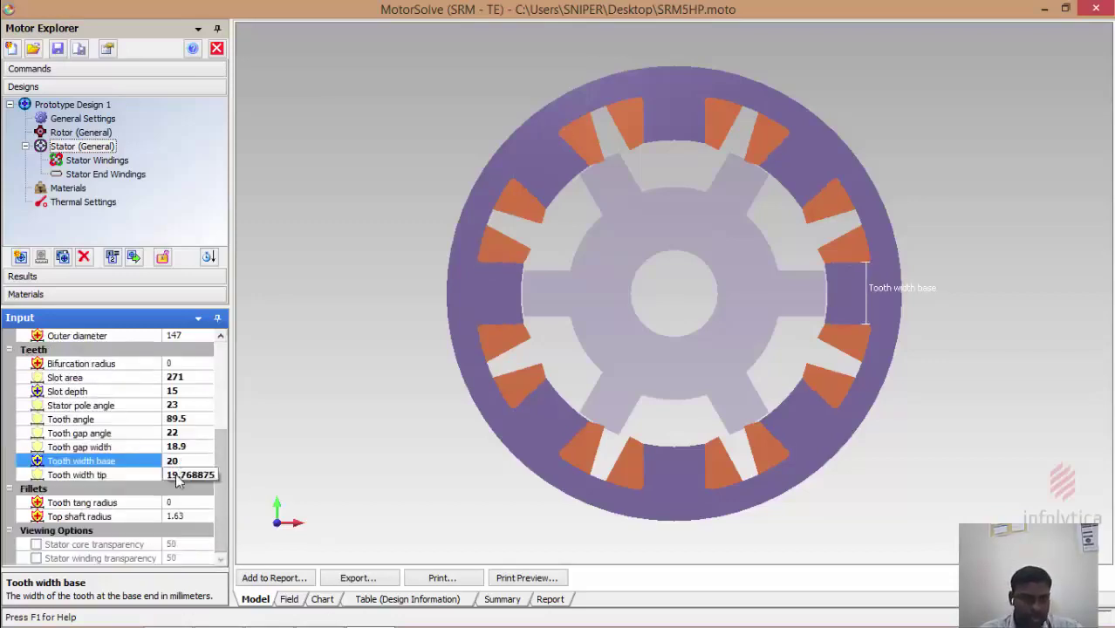
pyautogui.click(177, 478)
pyautogui.doubleClick(203, 475)
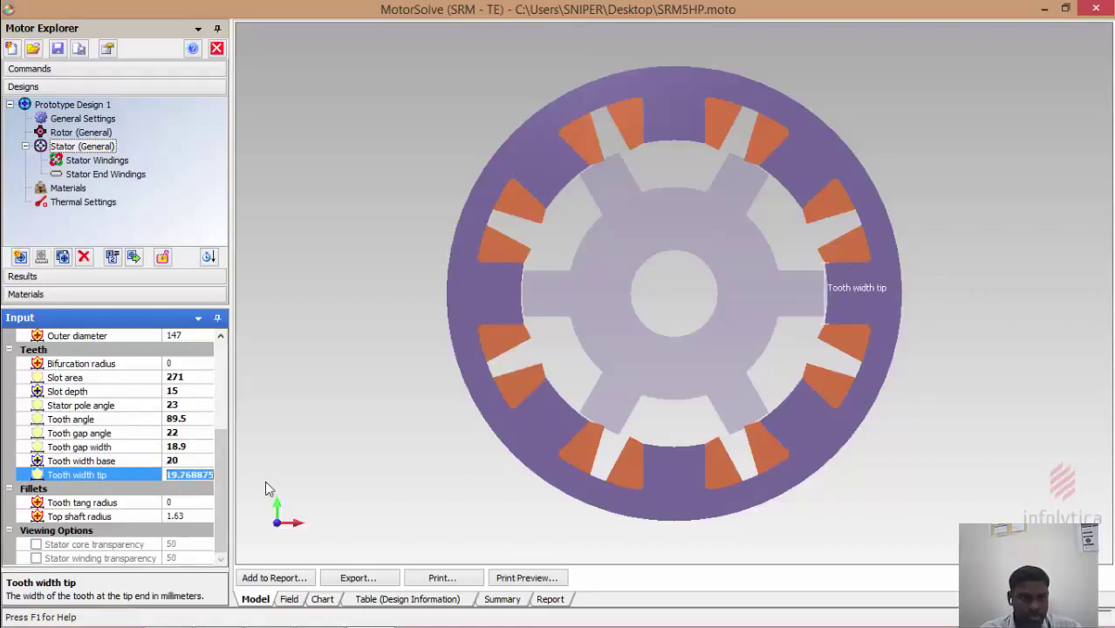
pyautogui.write('20')
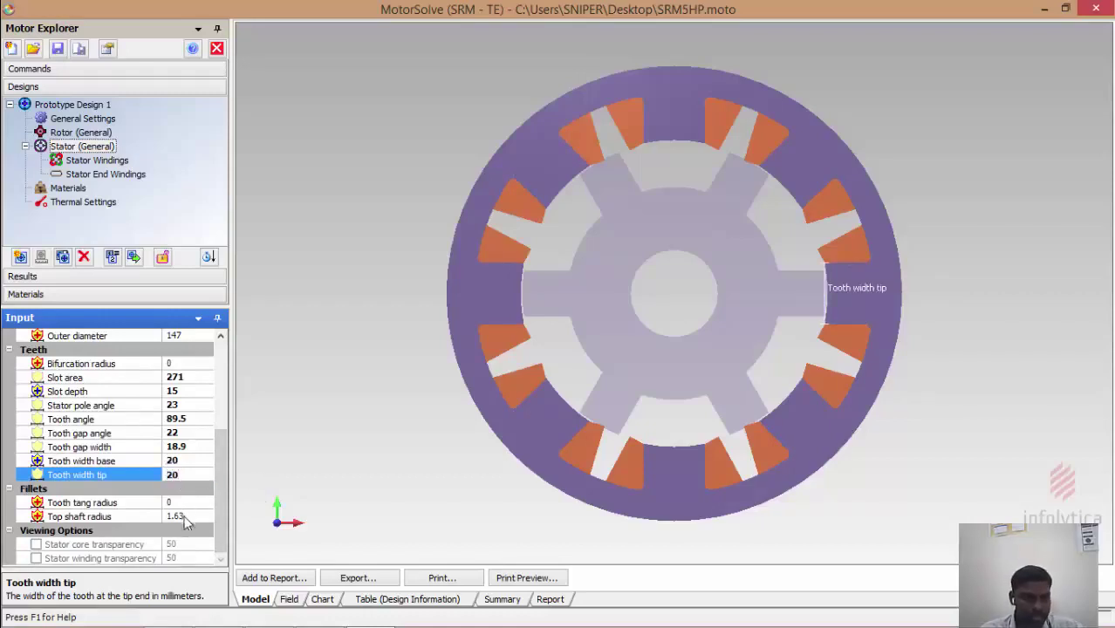
pyautogui.click(193, 515)
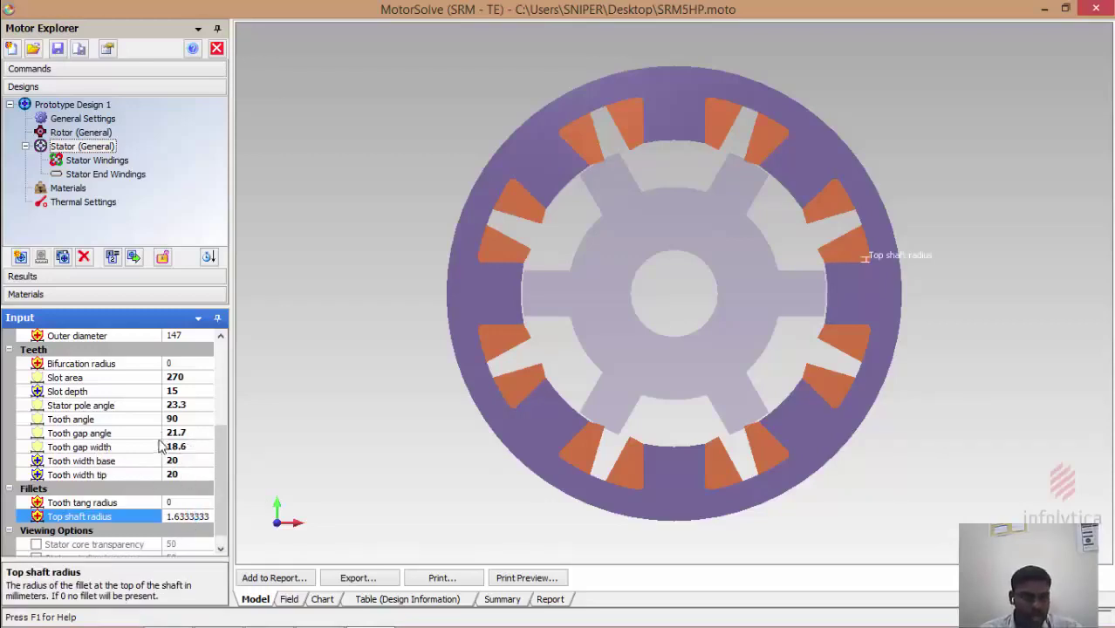
# Review the stator's tooth gap and tooth width values, and try a stator pole angle of 23 degrees
pyautogui.click(196, 435)
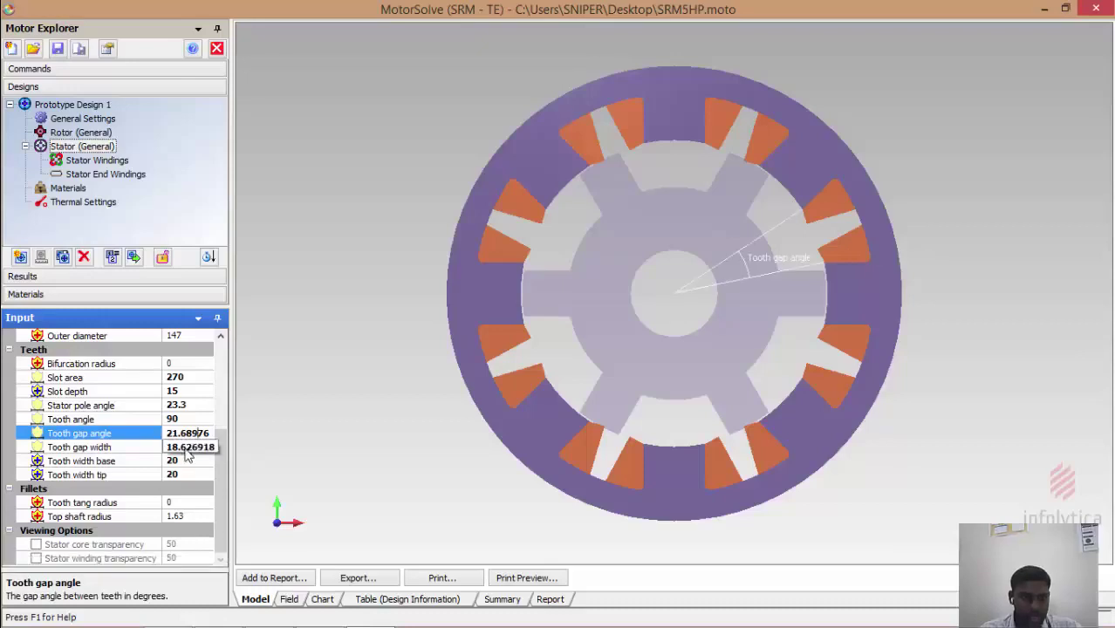
pyautogui.click(185, 448)
pyautogui.click(185, 463)
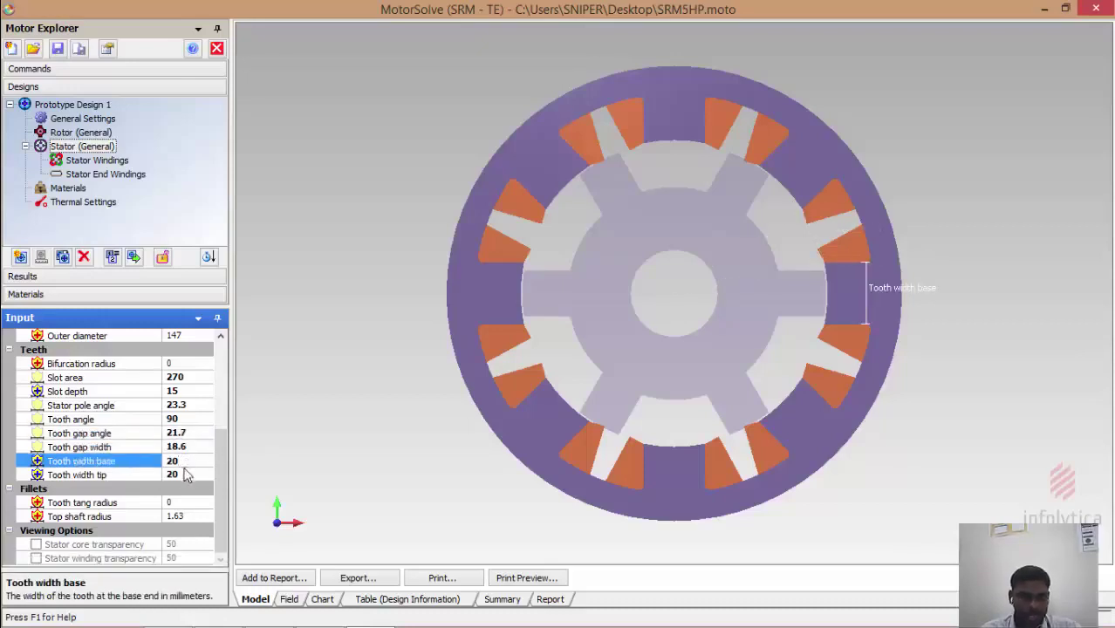
pyautogui.click(178, 474)
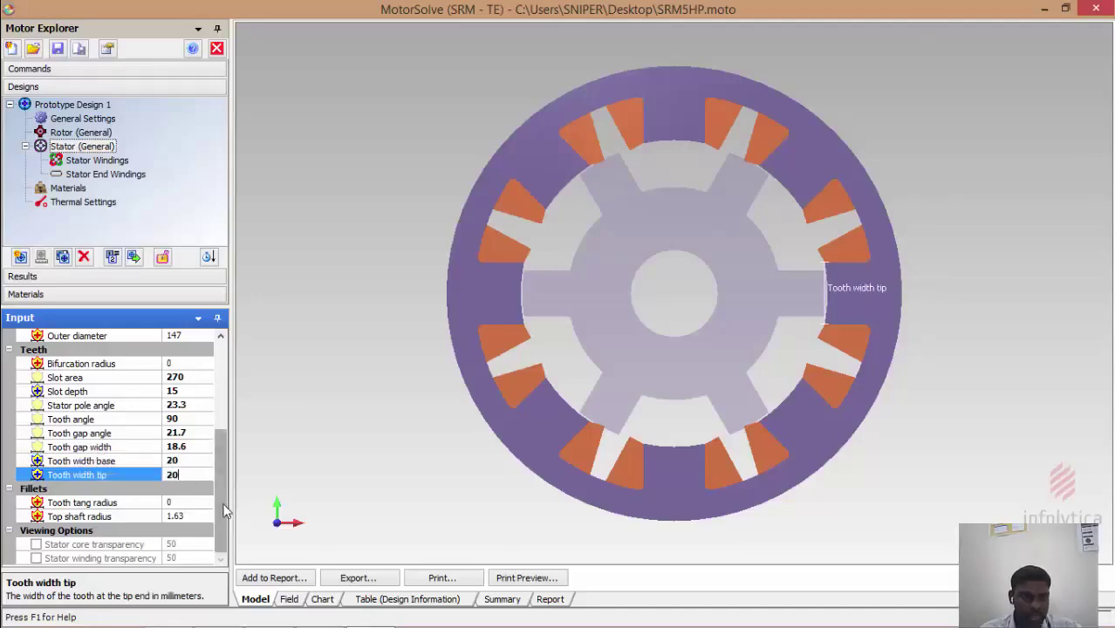
pyautogui.scroll(2, 219, 479)
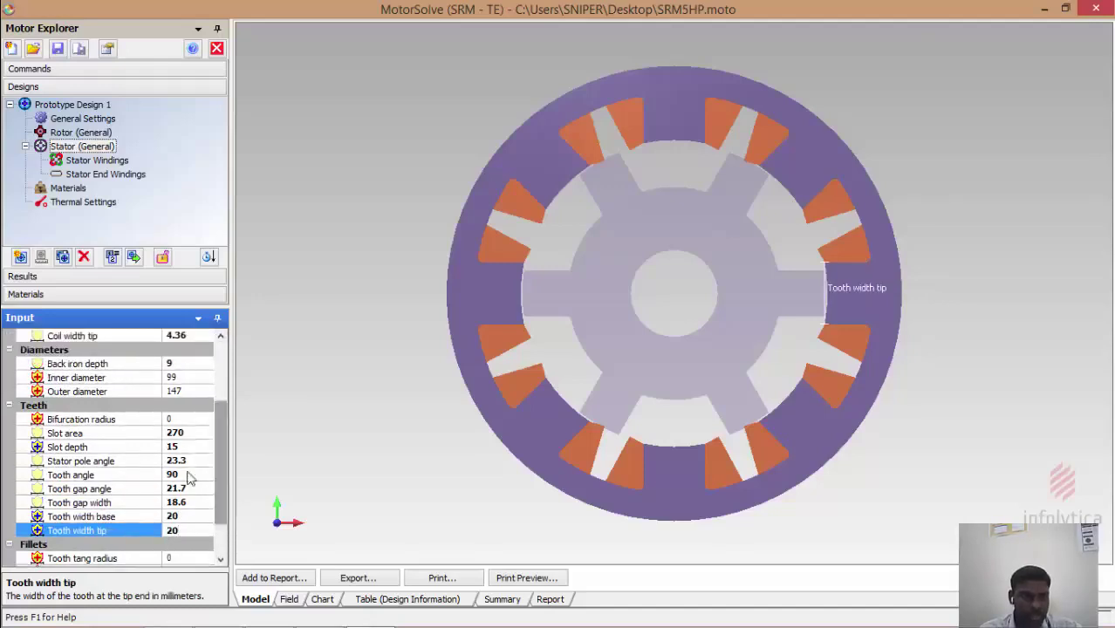
pyautogui.click(181, 462)
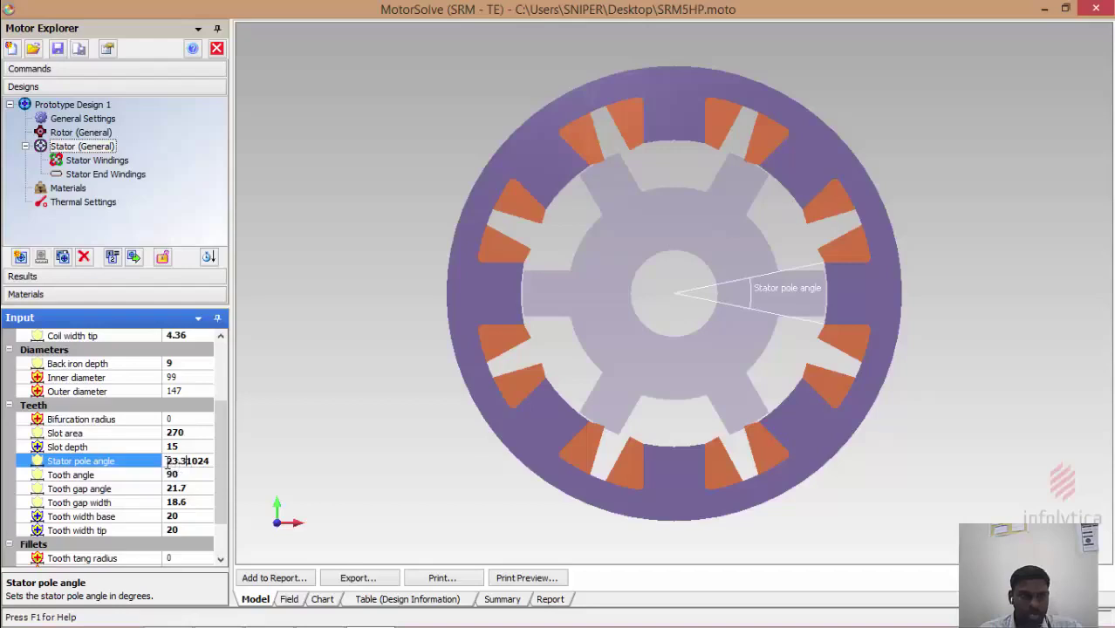
pyautogui.moveTo(169, 465); pyautogui.dragTo(244, 468)
pyautogui.write('23')
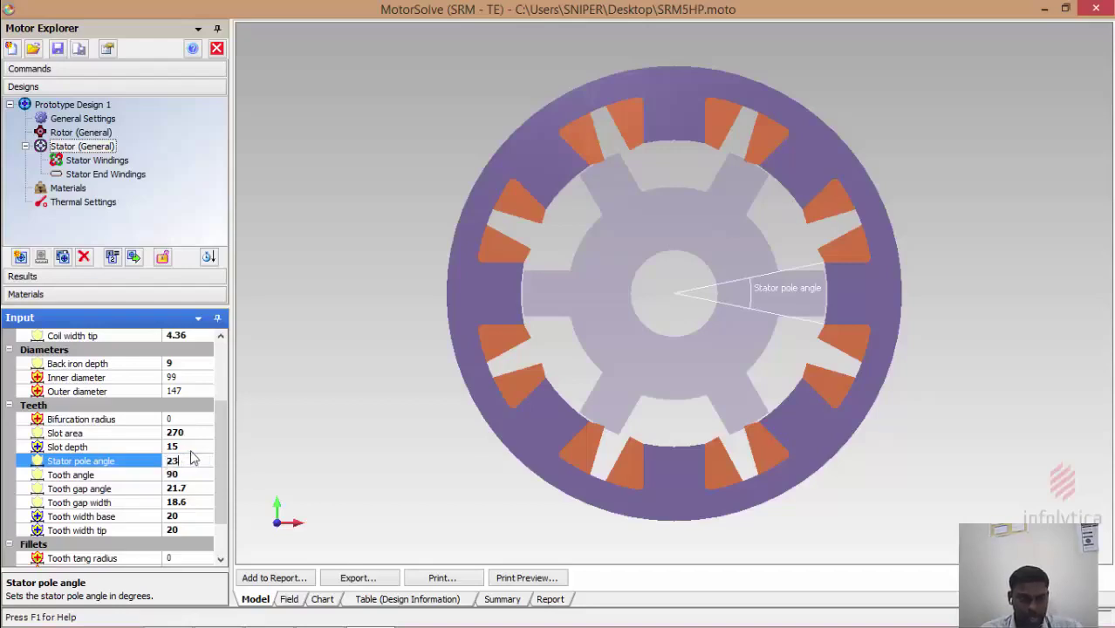
pyautogui.press('Return')
pyautogui.click(672, 396)
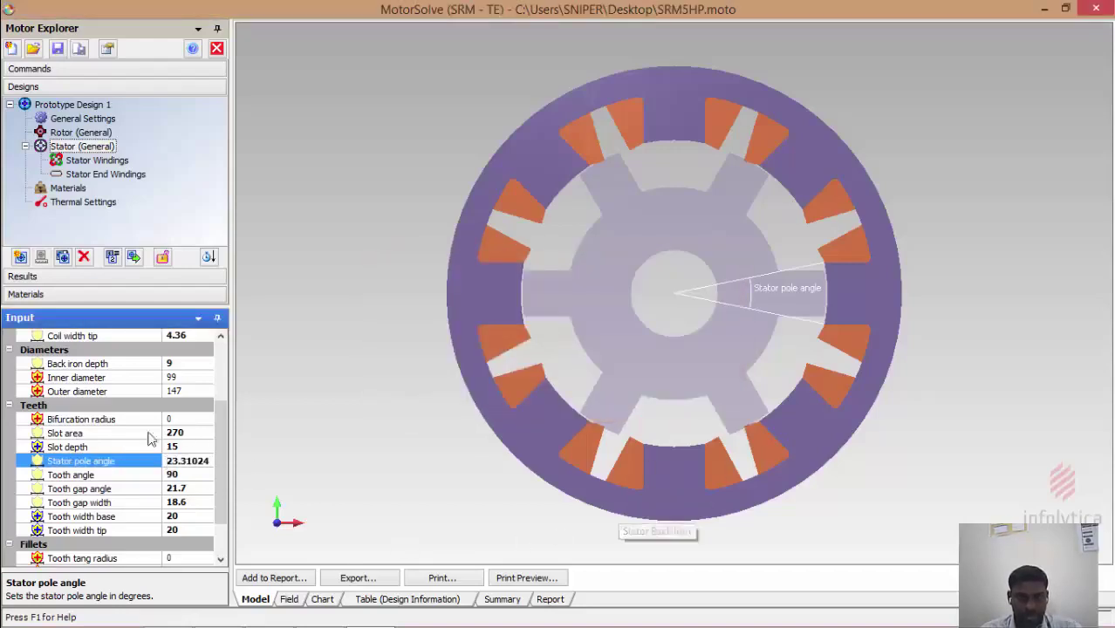
# Set the stator's coil angle to 90 degrees
pyautogui.moveTo(219, 485); pyautogui.dragTo(231, 425)
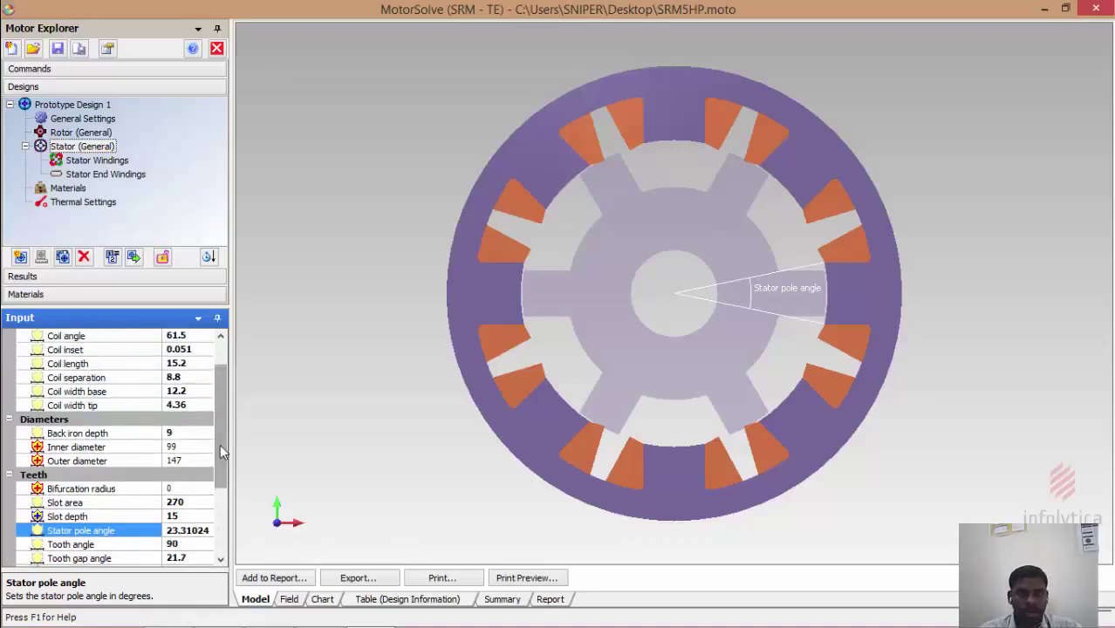
pyautogui.moveTo(225, 389); pyautogui.dragTo(265, 387)
pyautogui.click(192, 377)
pyautogui.write('90')
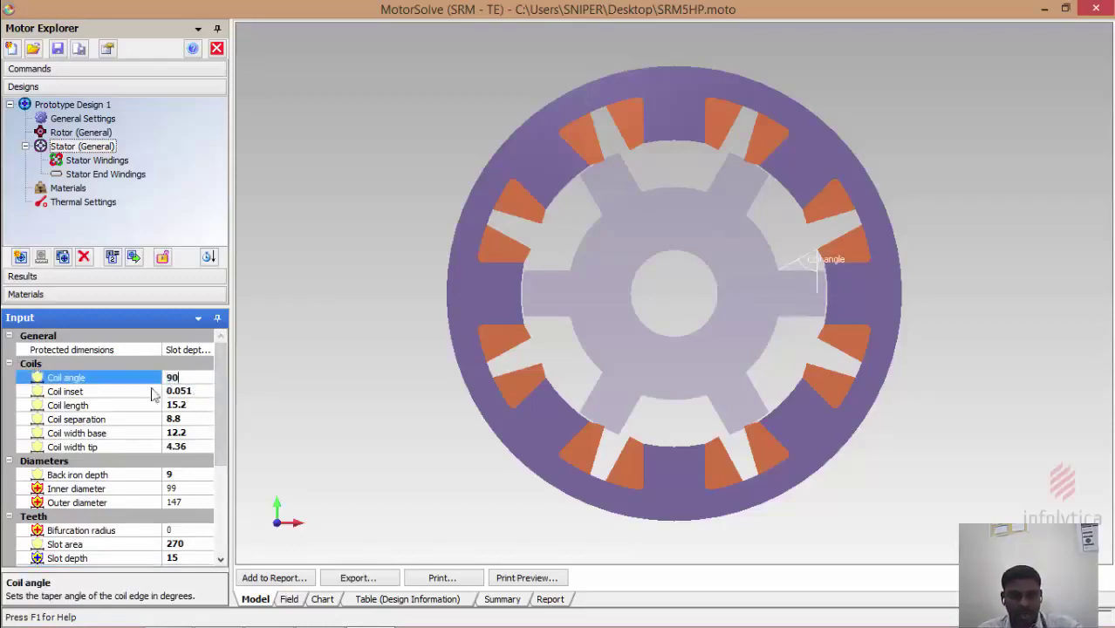
# Set the stator's coil inset to 1 mm and check the coil length, coil widths and back iron depth
pyautogui.click(180, 391)
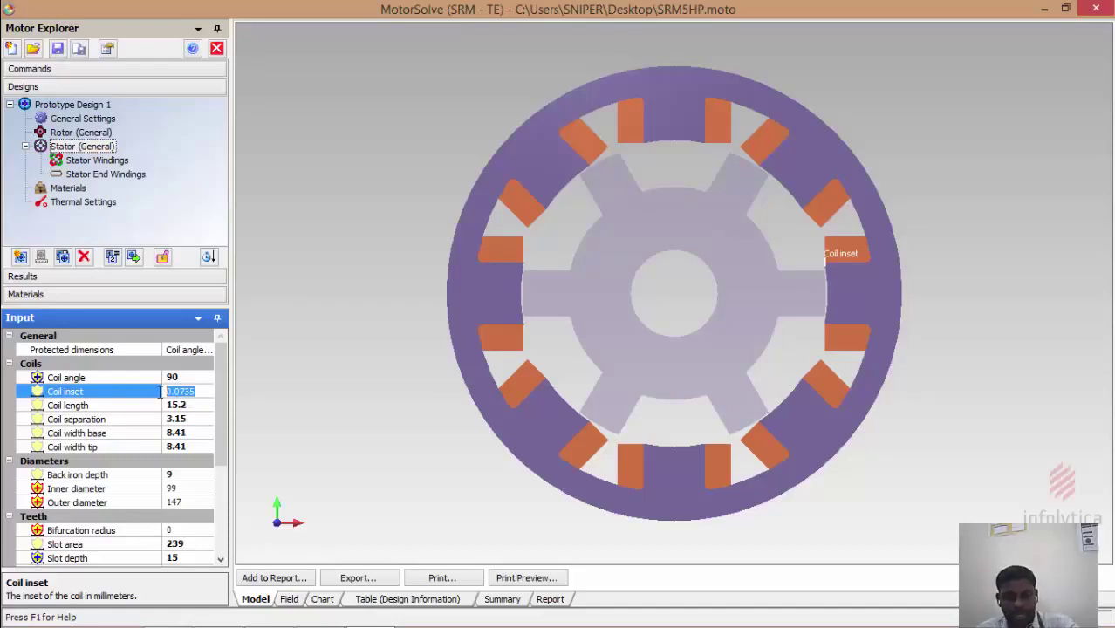
pyautogui.write('1')
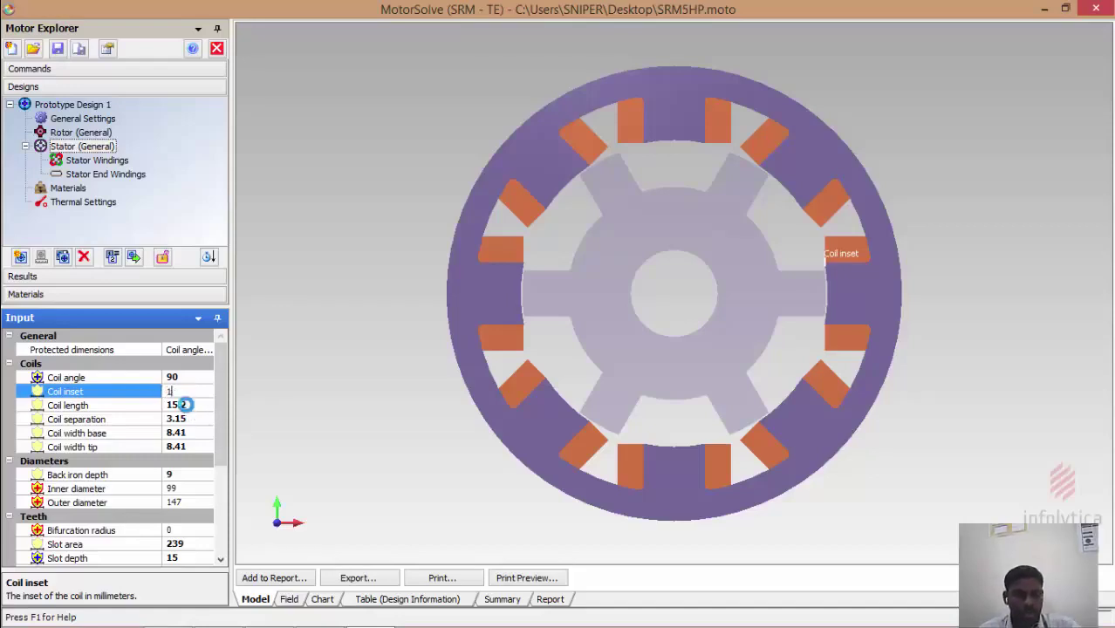
pyautogui.click(183, 404)
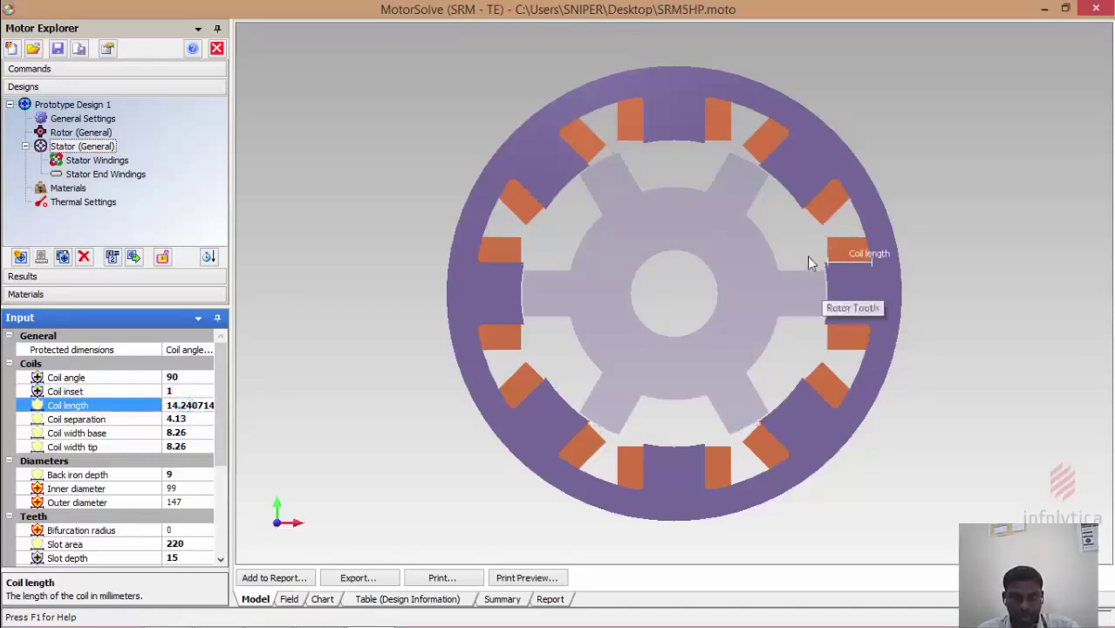
pyautogui.click(175, 435)
pyautogui.click(175, 449)
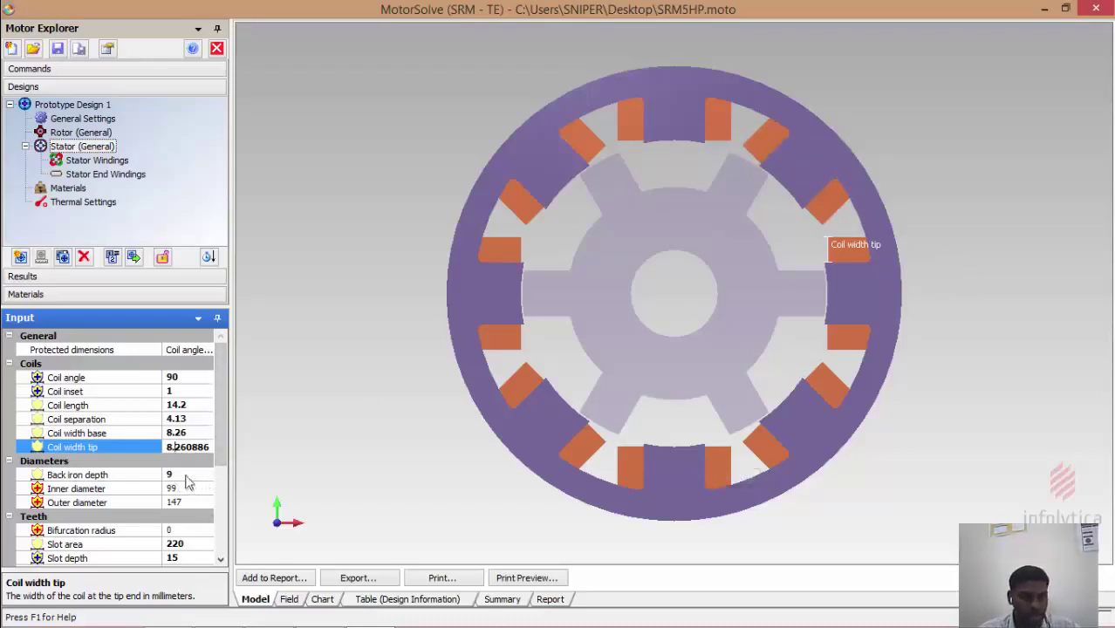
pyautogui.click(186, 480)
pyautogui.moveTo(216, 438); pyautogui.dragTo(232, 415)
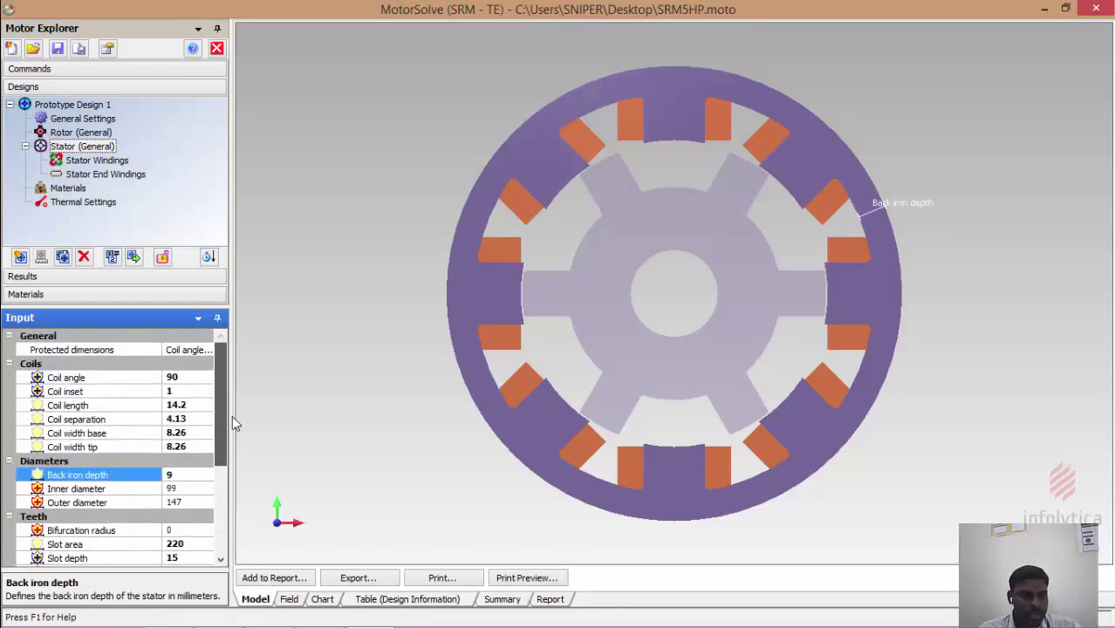
# Open the general rotor settings and set the pole depth to 15 mm after trying 22 mm
pyautogui.click(87, 136)
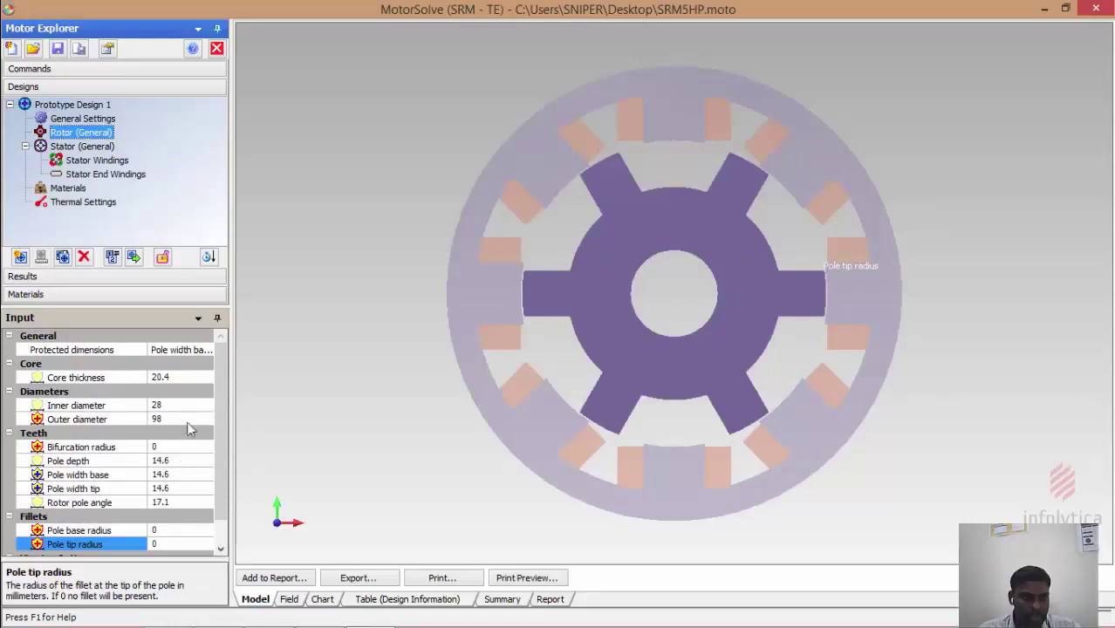
pyautogui.click(171, 467)
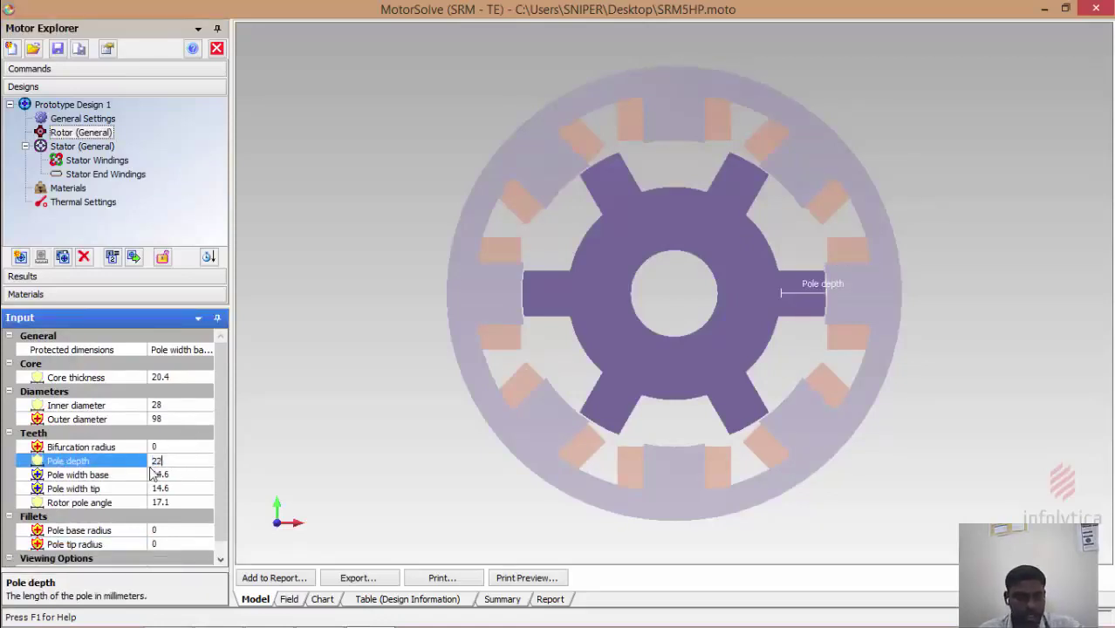
pyautogui.click(182, 472)
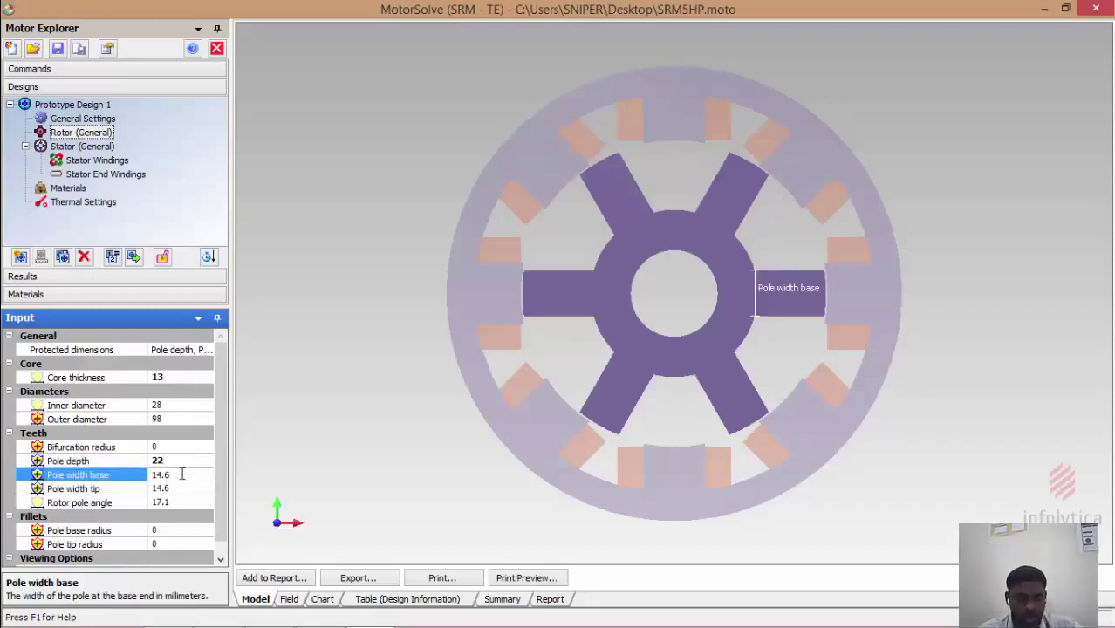
pyautogui.click(180, 476)
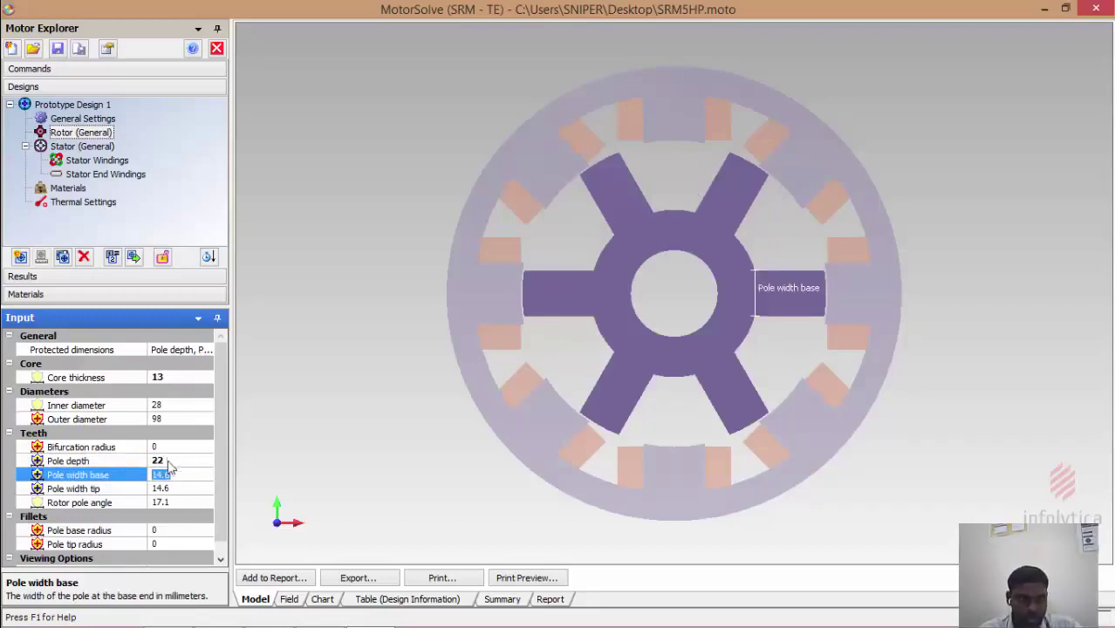
pyautogui.click(170, 461)
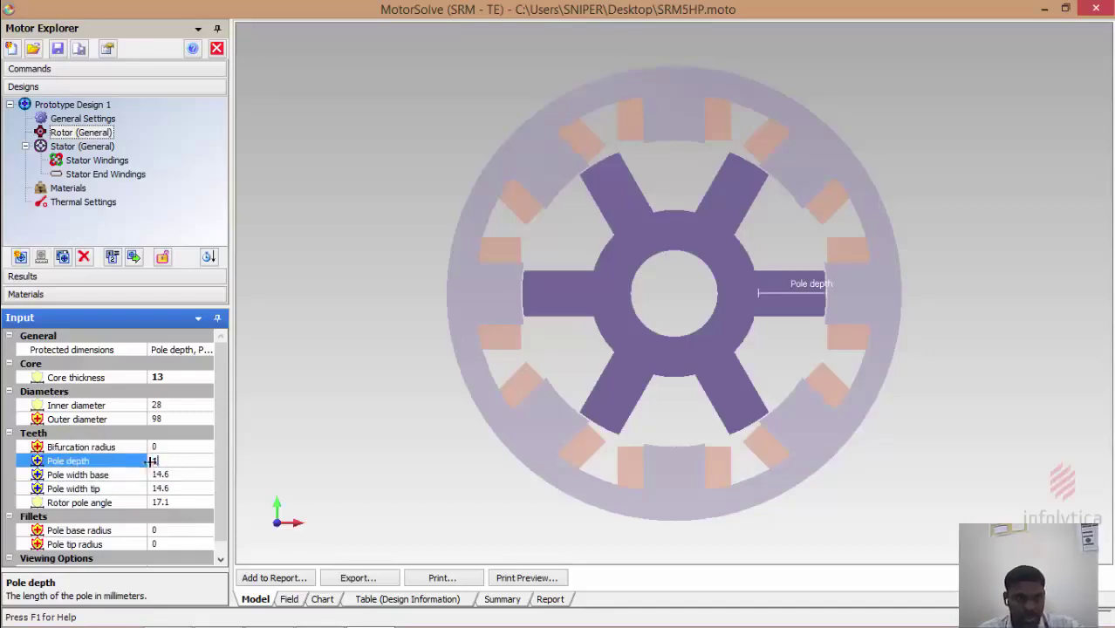
# Set the rotor's pole width base and pole width tip to 22 mm, and return to the general stator settings
pyautogui.click(186, 475)
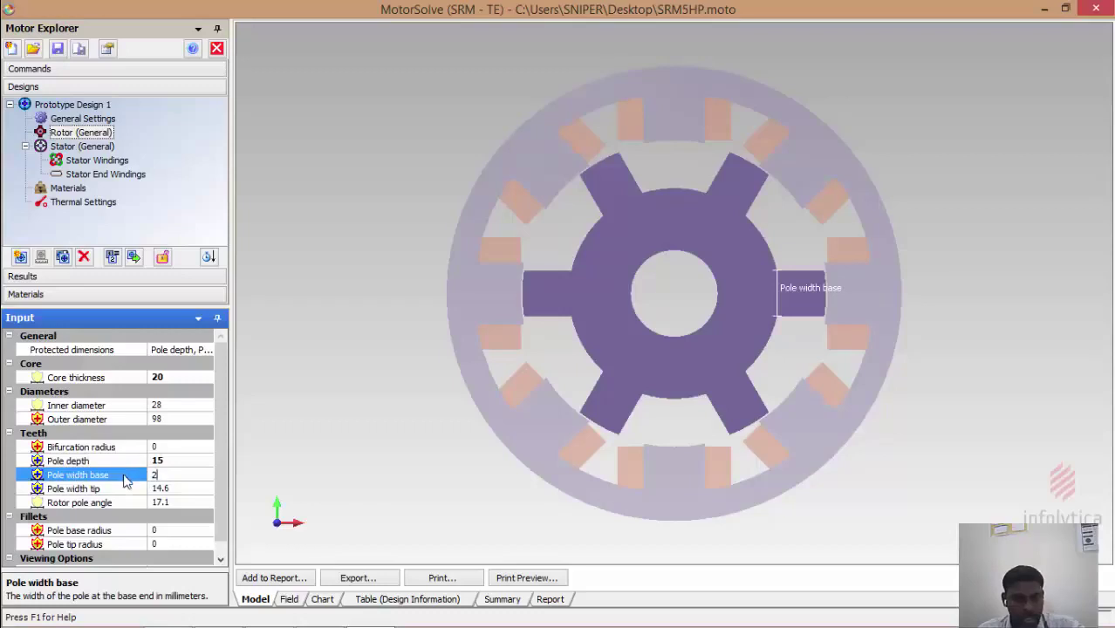
pyautogui.click(175, 487)
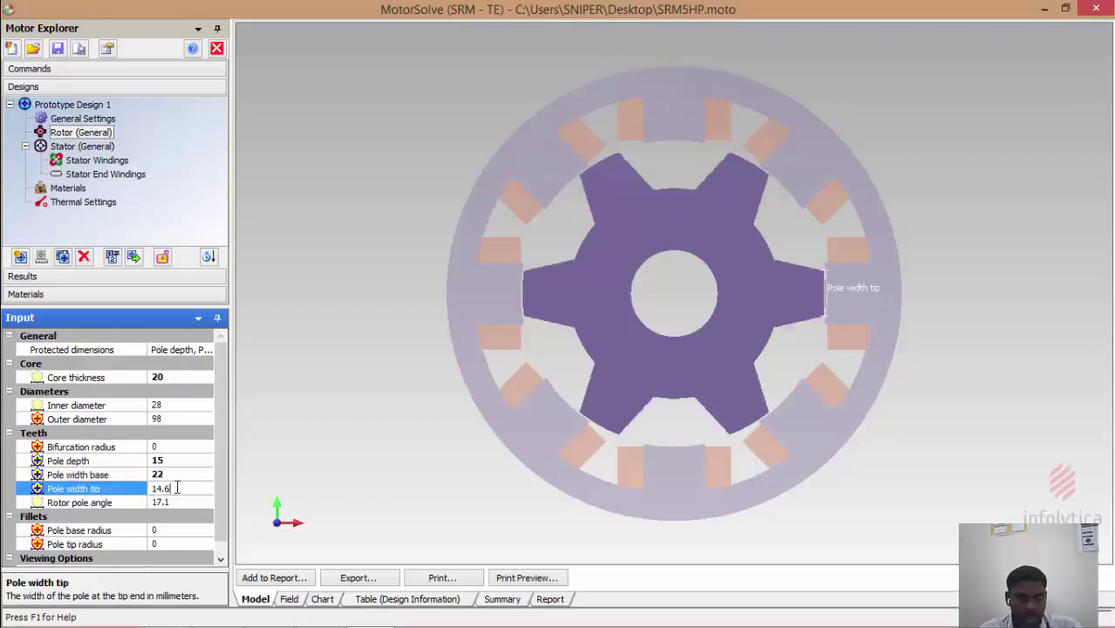
pyautogui.moveTo(181, 490); pyautogui.dragTo(122, 494)
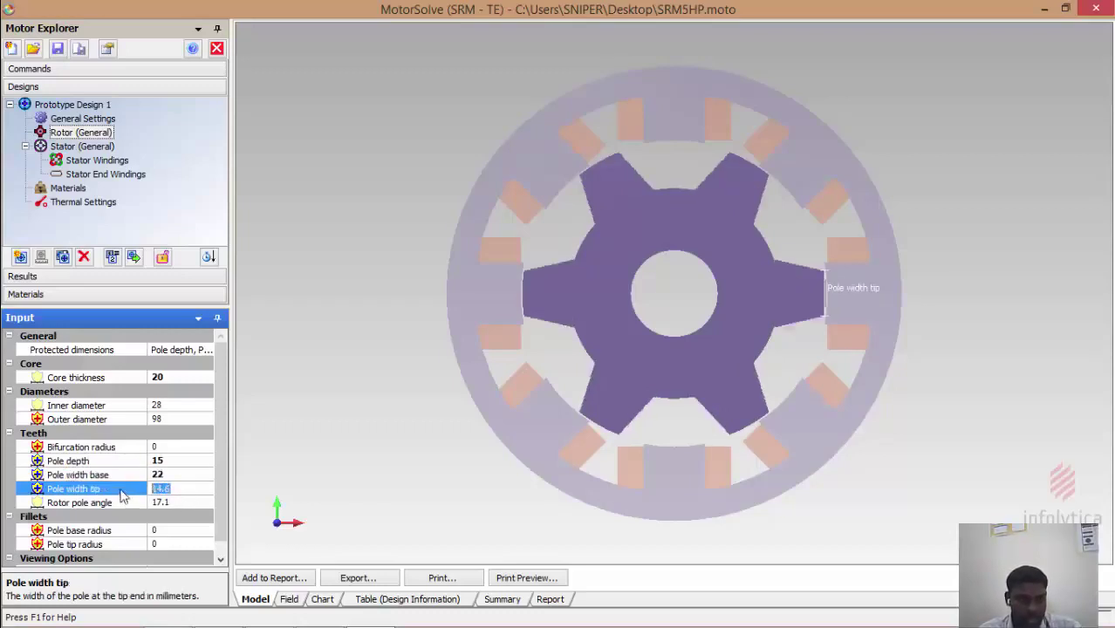
pyautogui.write('22')
pyautogui.click(171, 503)
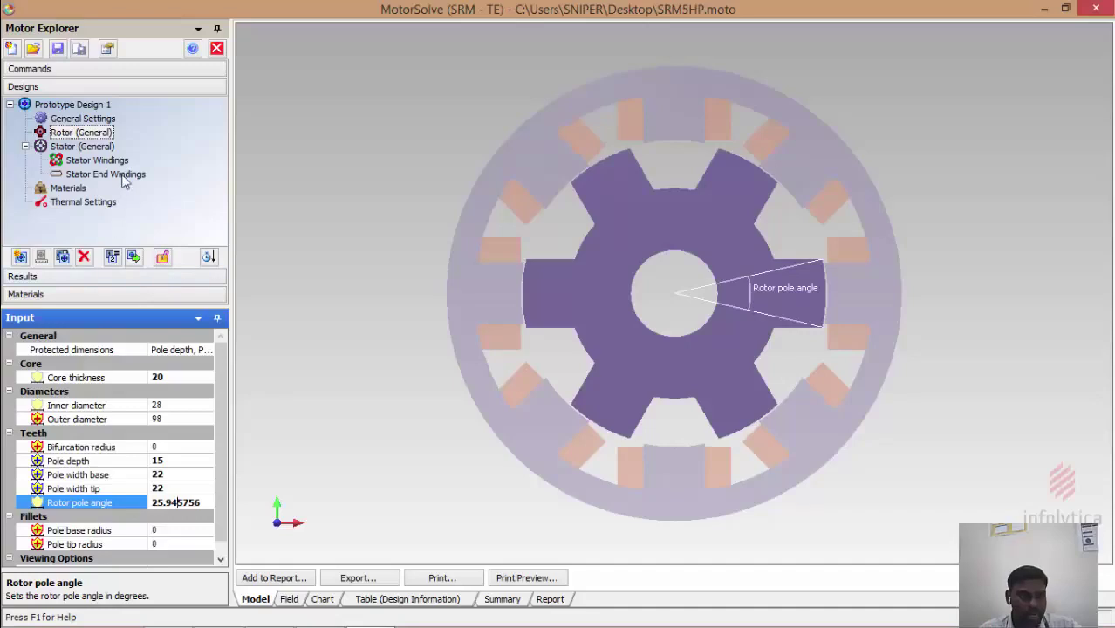
pyautogui.click(96, 147)
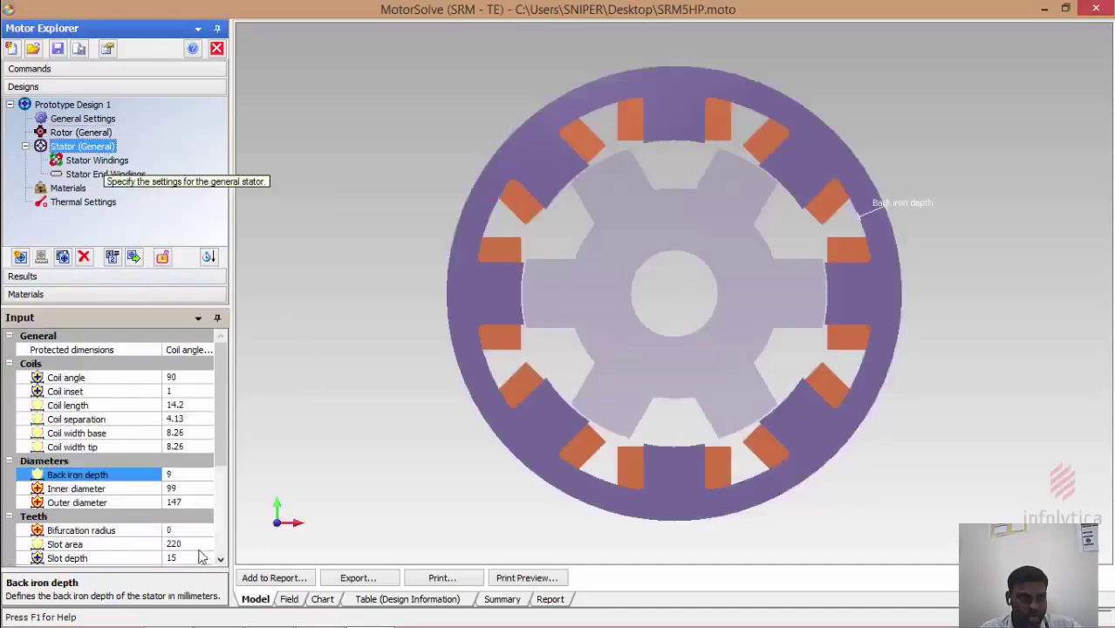
# Examine the stator's tooth gap angle and stator pole angle, the general rotor settings and the motor's general specifications
pyautogui.scroll(-4, 215, 427)
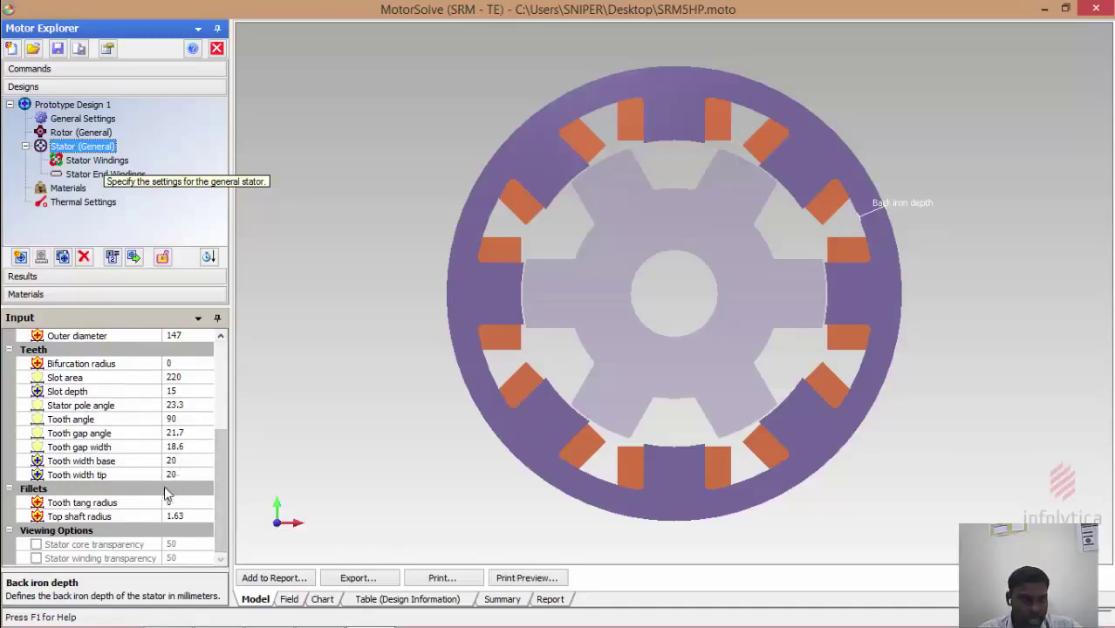
pyautogui.click(177, 435)
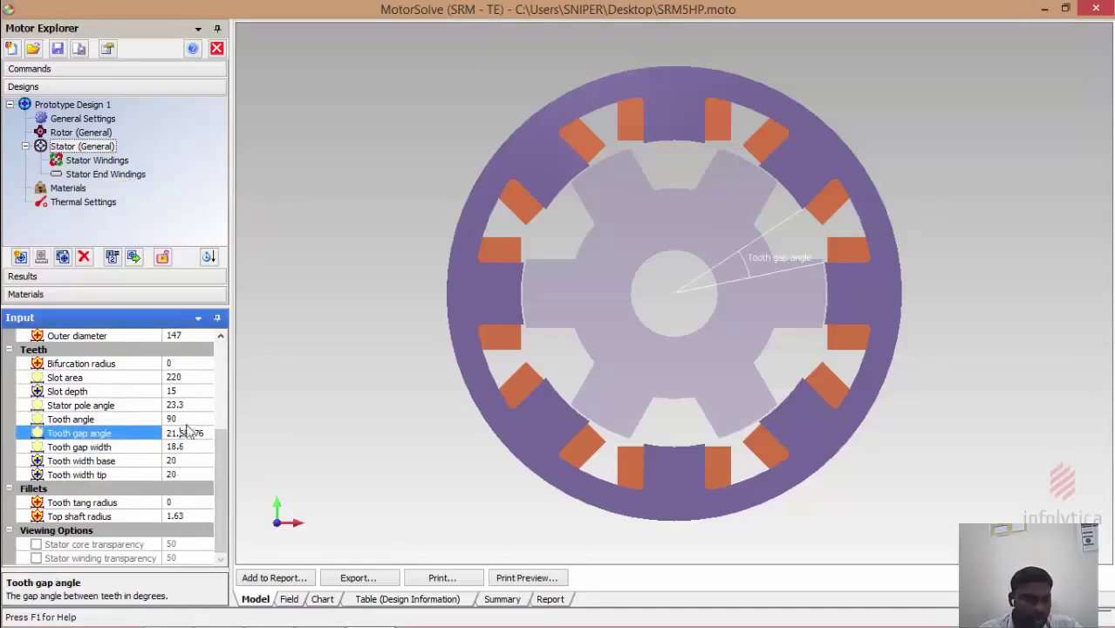
pyautogui.click(183, 406)
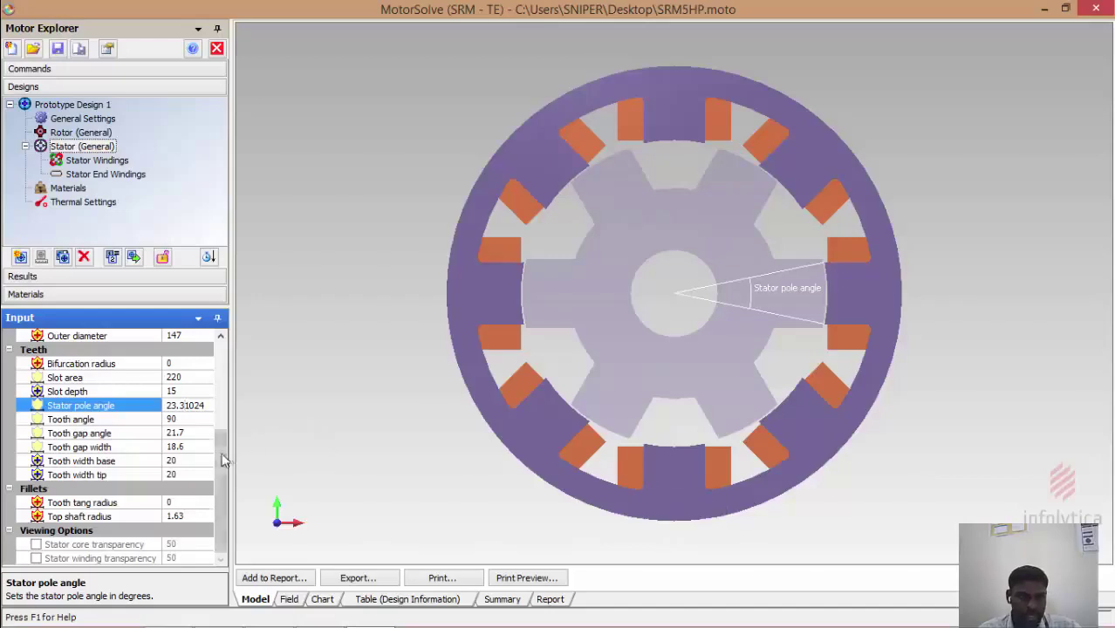
pyautogui.moveTo(225, 456); pyautogui.dragTo(234, 354)
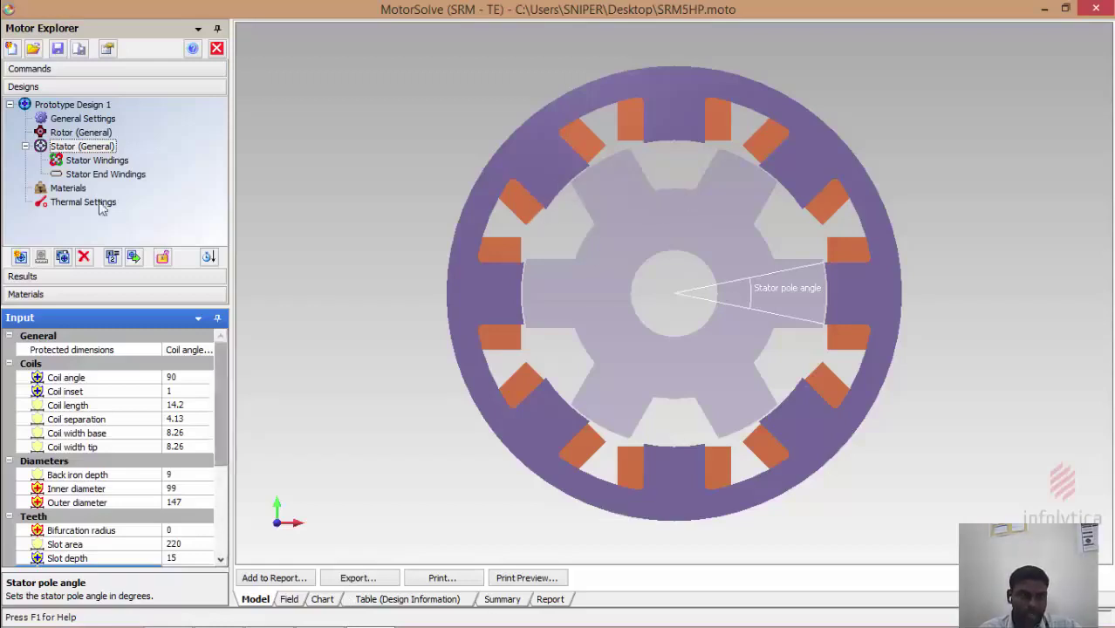
pyautogui.click(75, 146)
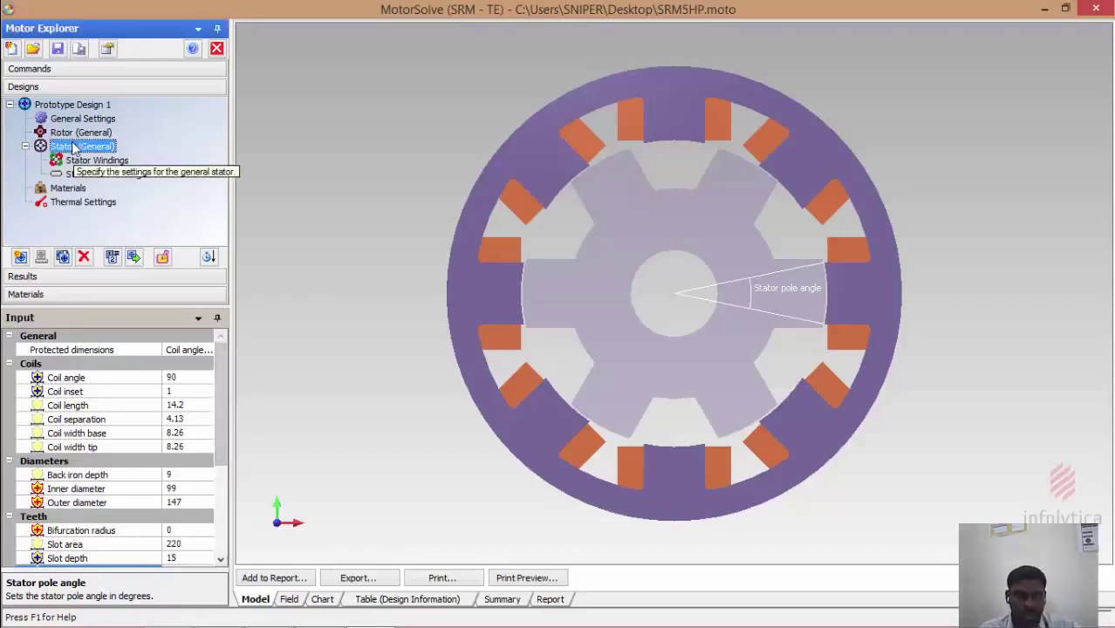
pyautogui.click(74, 132)
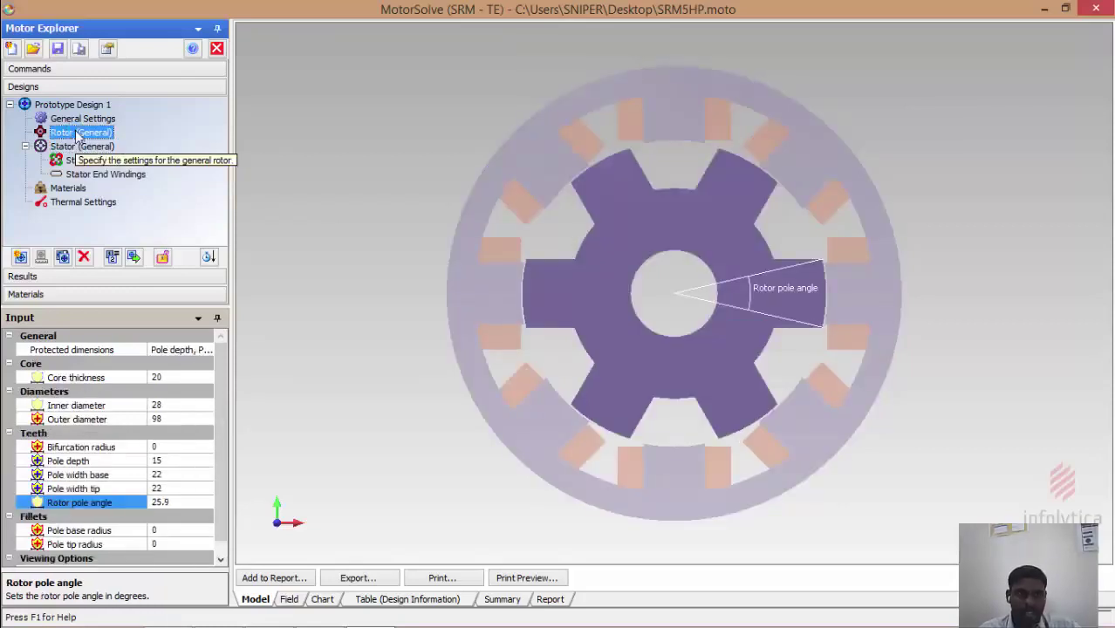
pyautogui.click(80, 119)
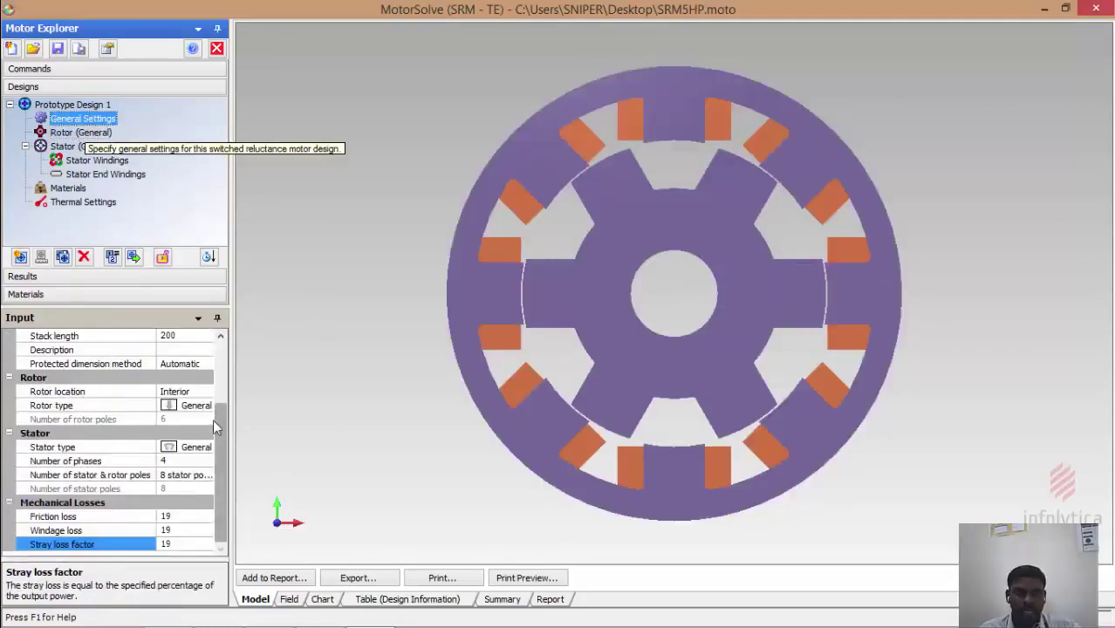
pyautogui.scroll(3, 216, 427)
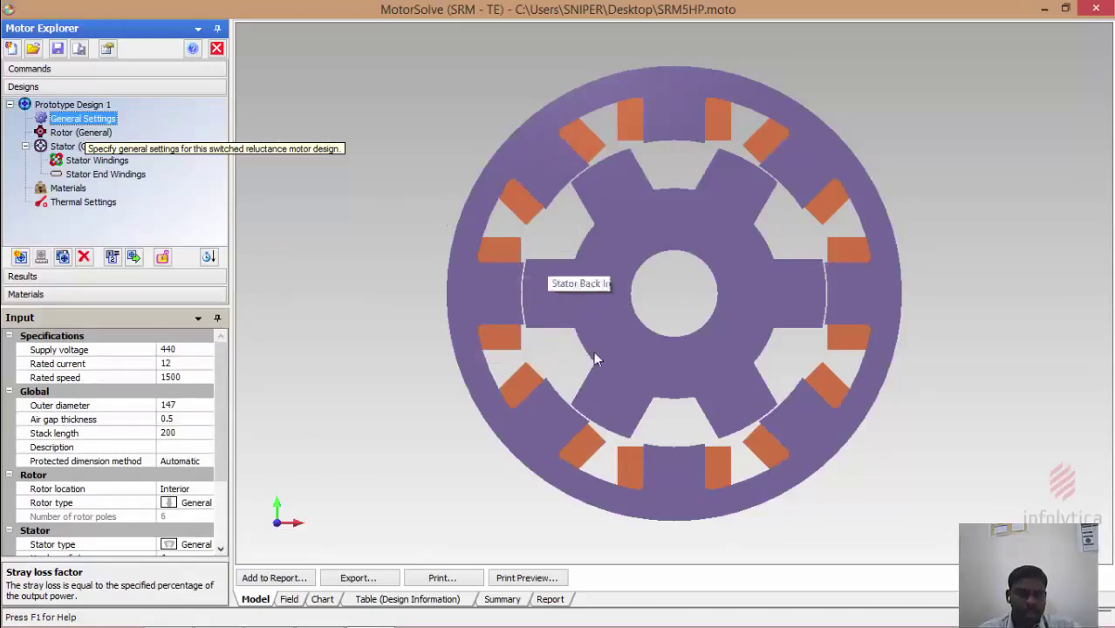
# Orbit the motor model to inspect the stator, rotor and coils in 3D, and restore the front view
pyautogui.click(552, 297)
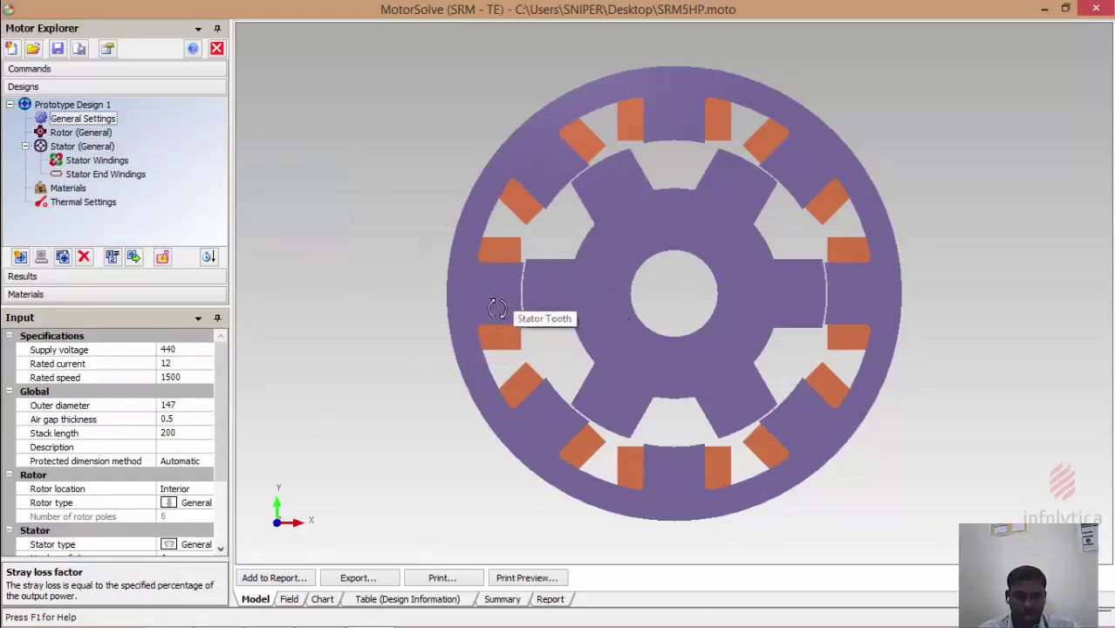
pyautogui.moveTo(498, 308); pyautogui.dragTo(467, 300)
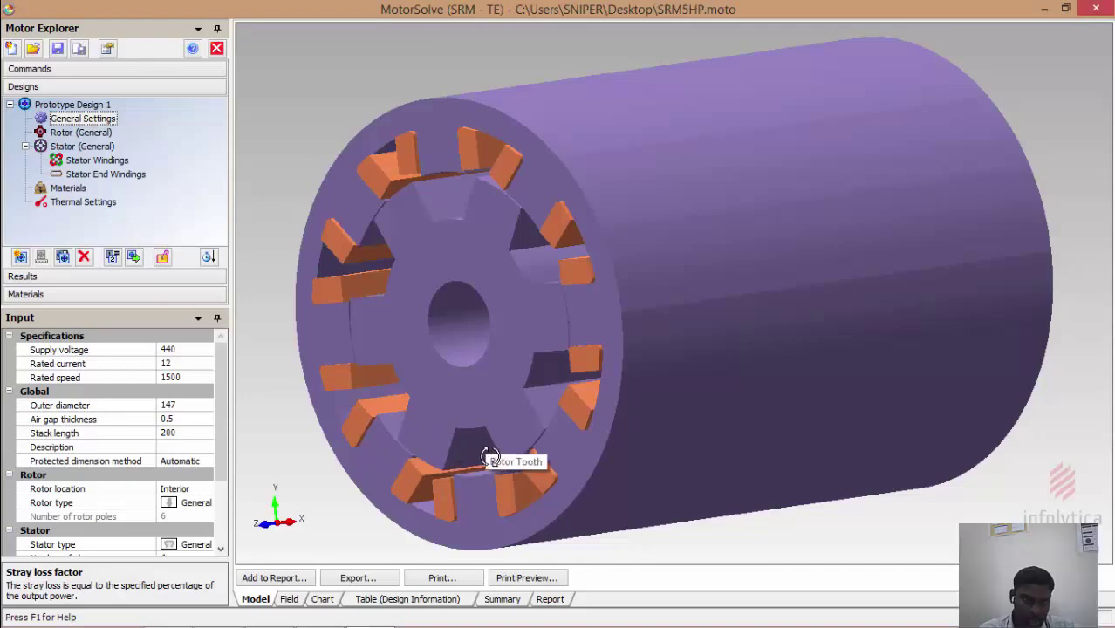
pyautogui.moveTo(489, 457); pyautogui.dragTo(469, 249)
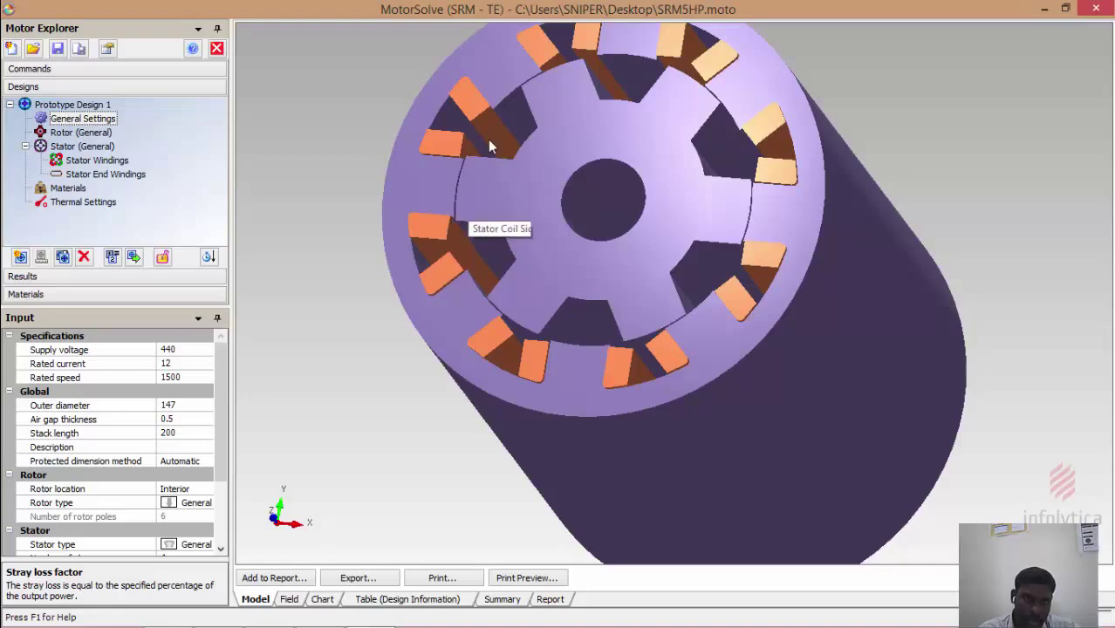
pyautogui.moveTo(441, 150)
pyautogui.mouseDown()
pyautogui.moveTo(462, 190)
pyautogui.moveTo(448, 177)
pyautogui.moveTo(452, 152)
pyautogui.moveTo(444, 174)
pyautogui.moveTo(445, 163)
pyautogui.mouseUp()
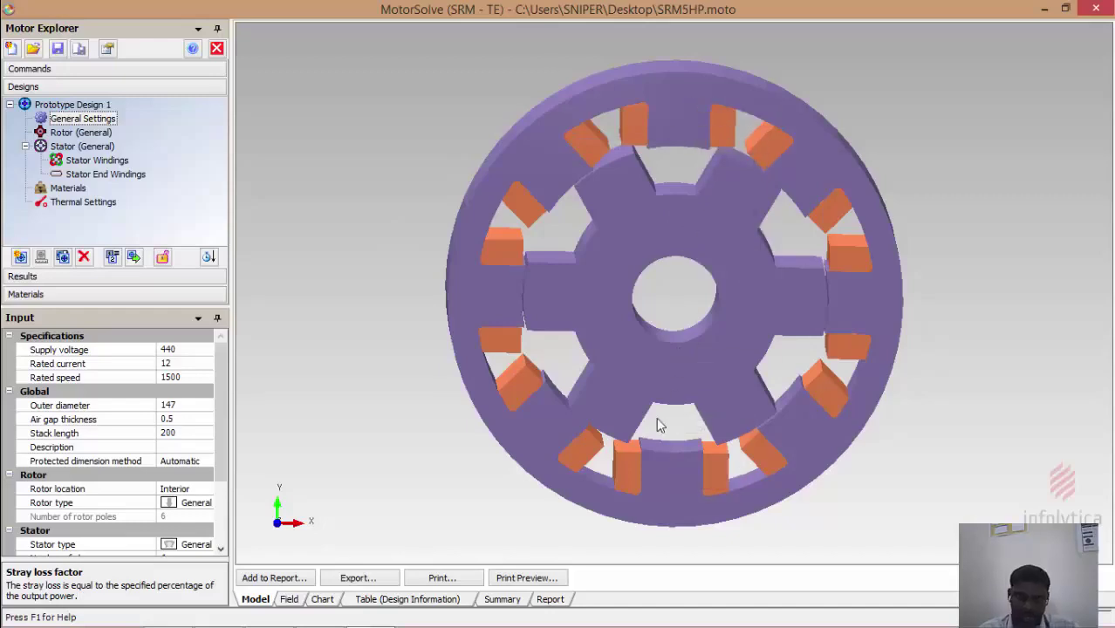
pyautogui.rightClick(374, 129)
pyautogui.click(428, 140)
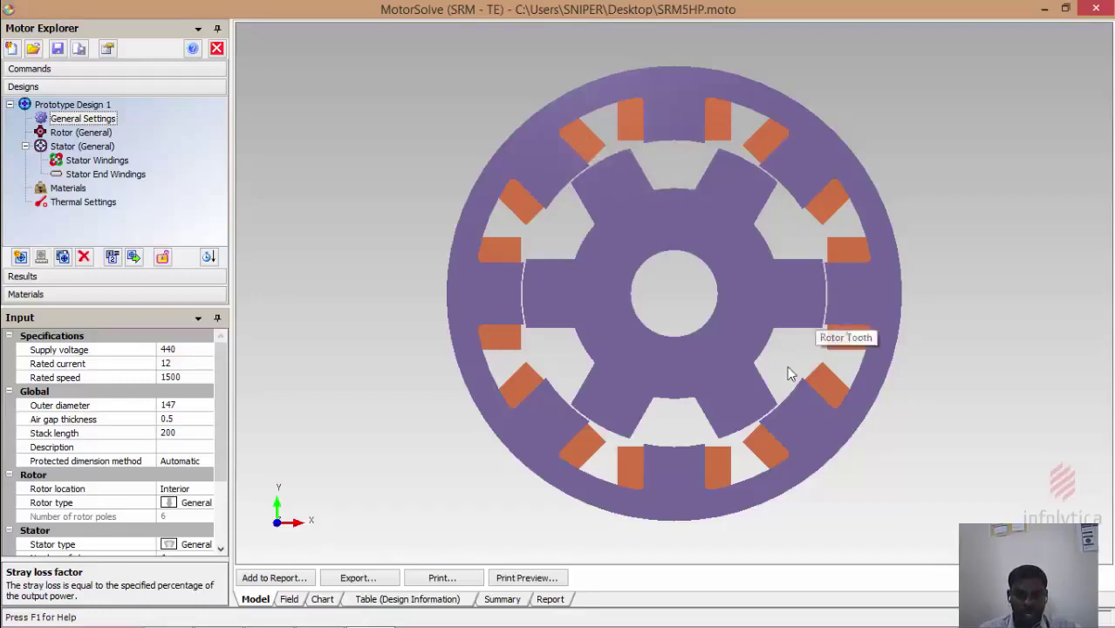
# Open the stator windings settings and set the number of turns to 172
pyautogui.click(86, 162)
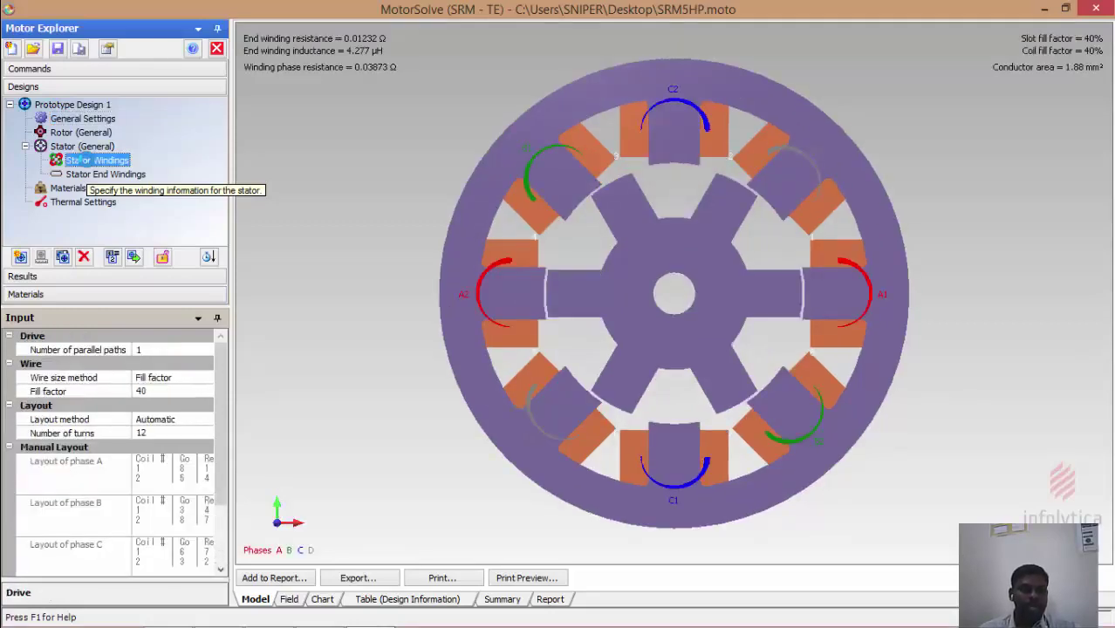
pyautogui.click(155, 432)
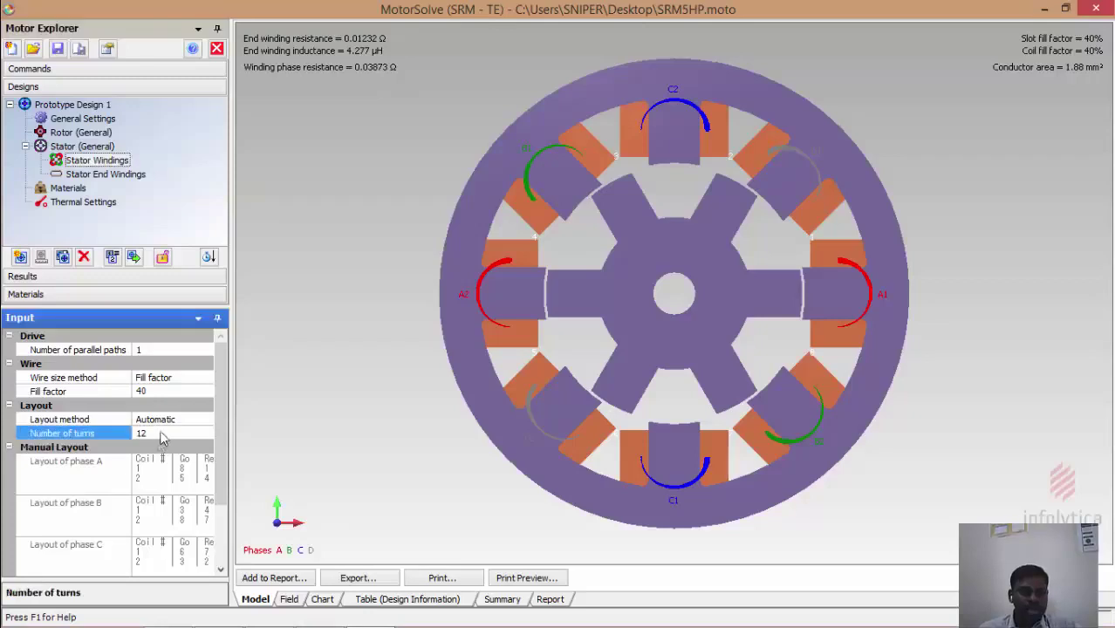
pyautogui.moveTo(159, 434); pyautogui.dragTo(129, 446)
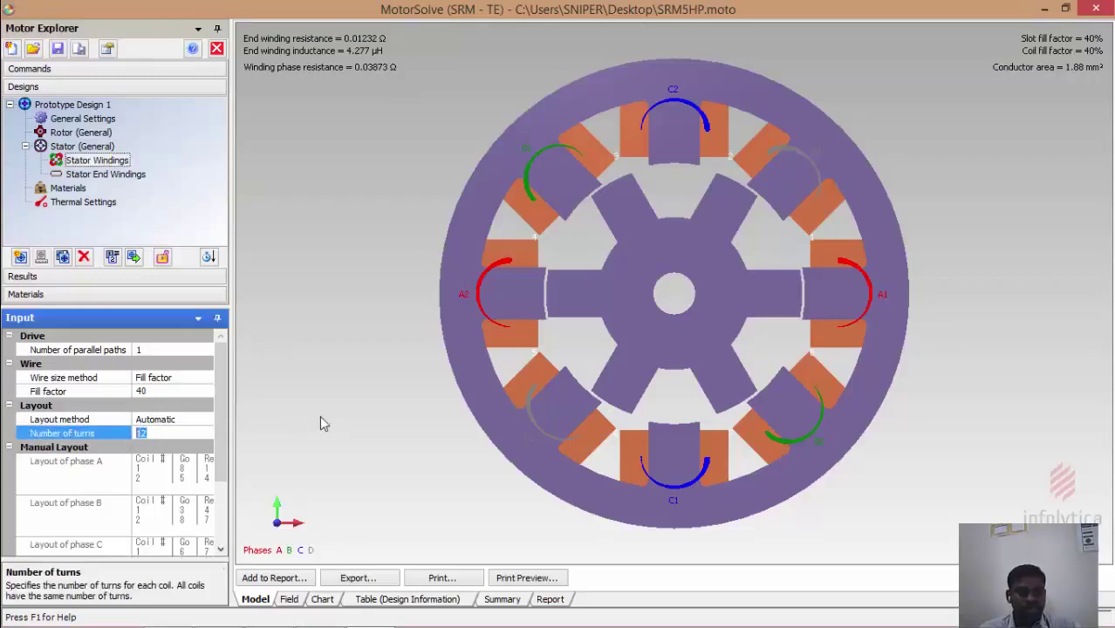
pyautogui.write('17')
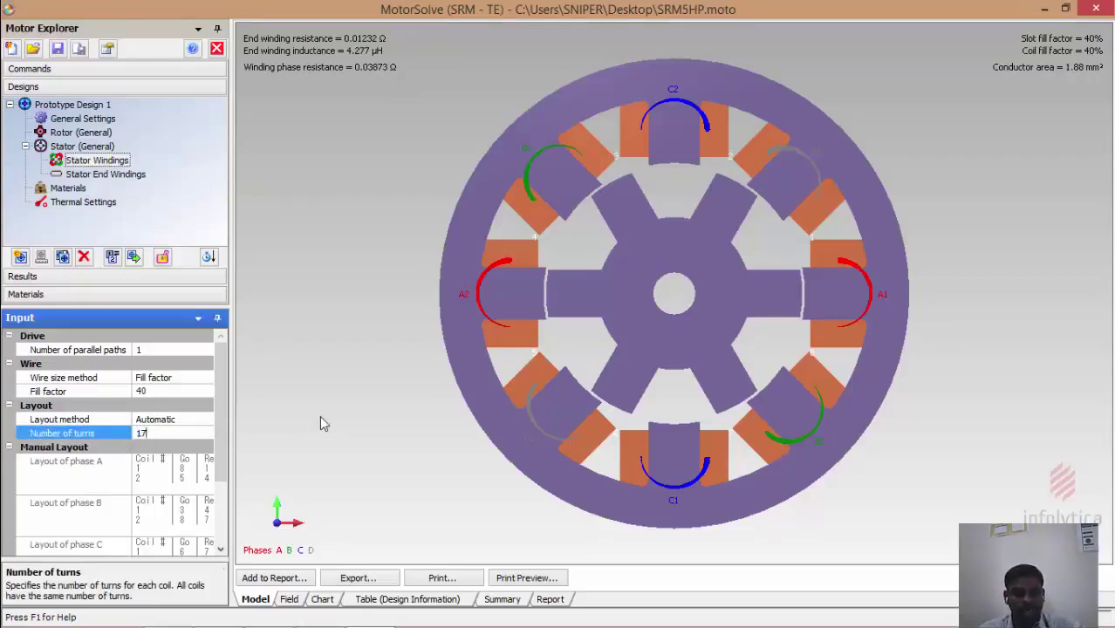
pyautogui.write('2')
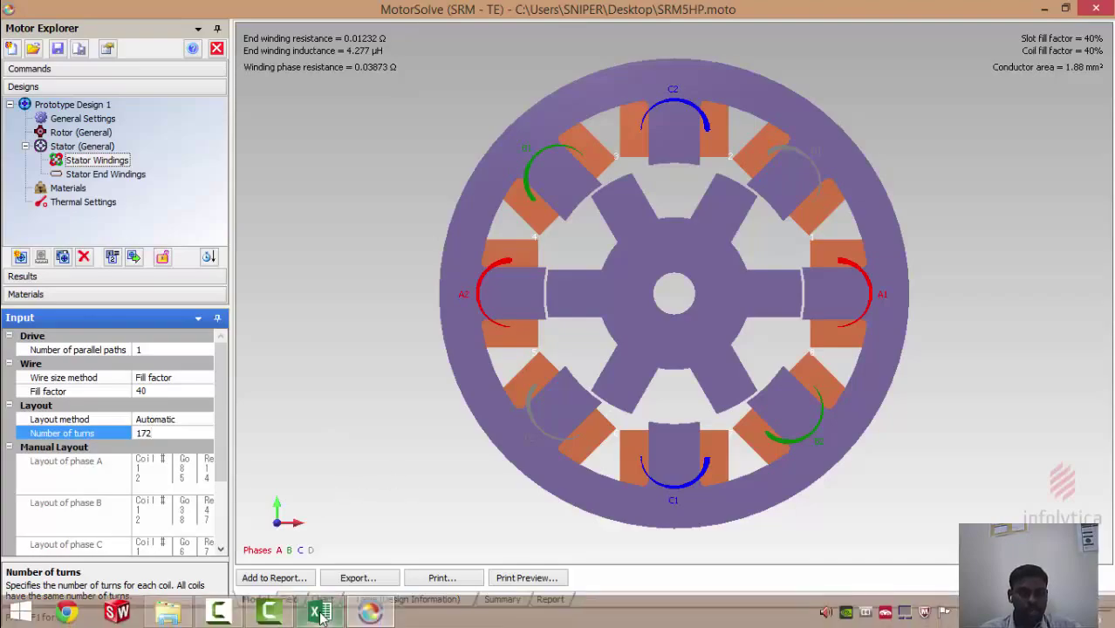
# Switch to the Excel specification sheet to verify the number of turns per phase, and return to MotorSolve
pyautogui.click(319, 613)
pyautogui.click(428, 322)
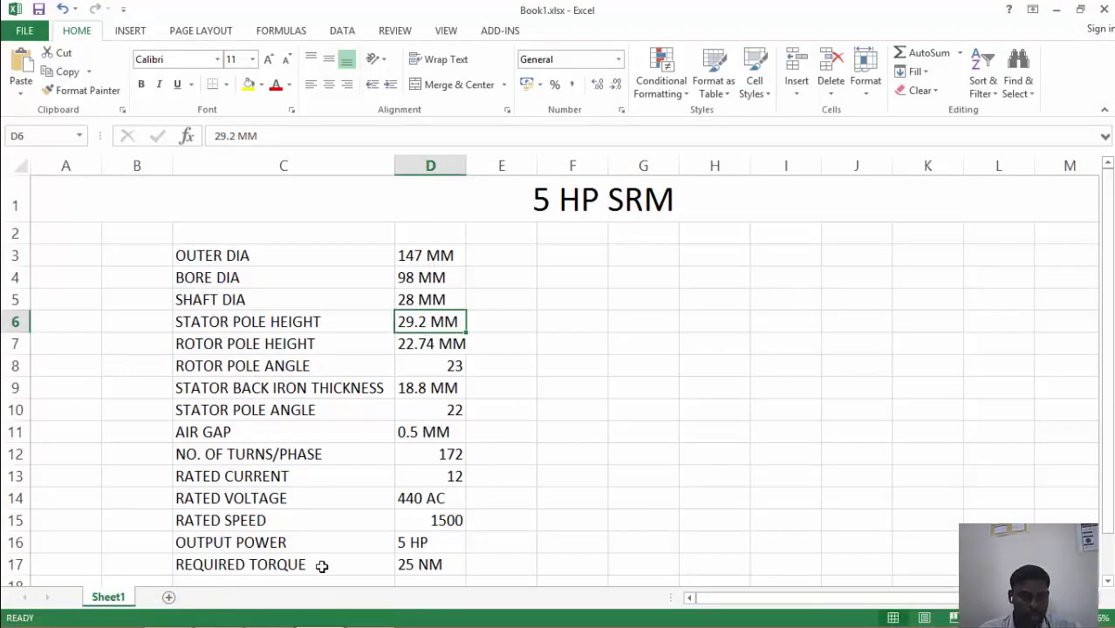
pyautogui.press('Down')
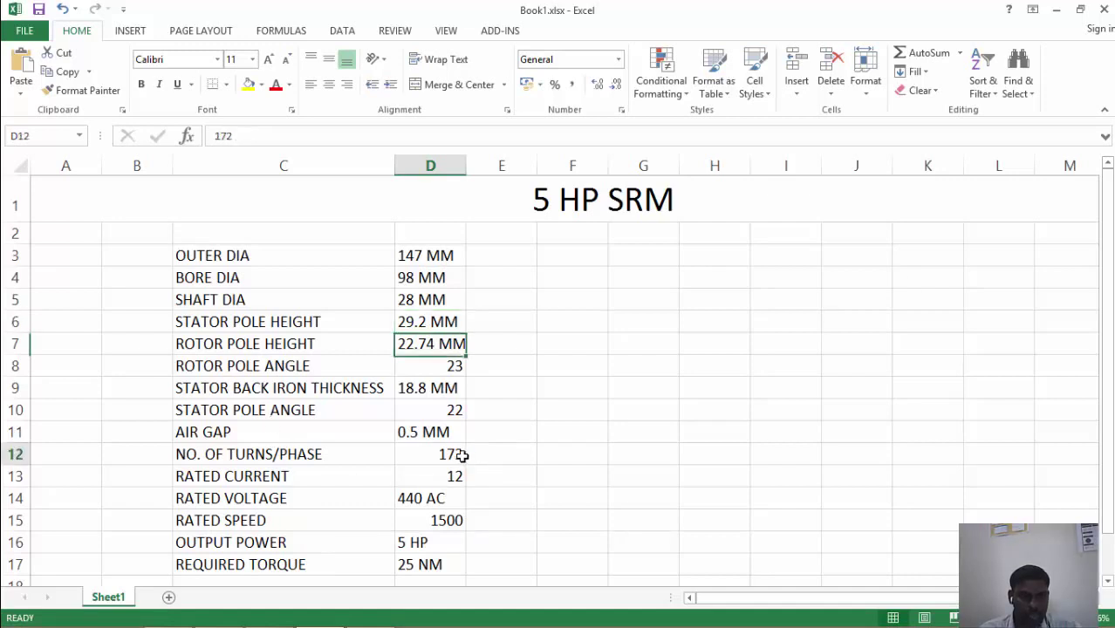
pyautogui.click(462, 455)
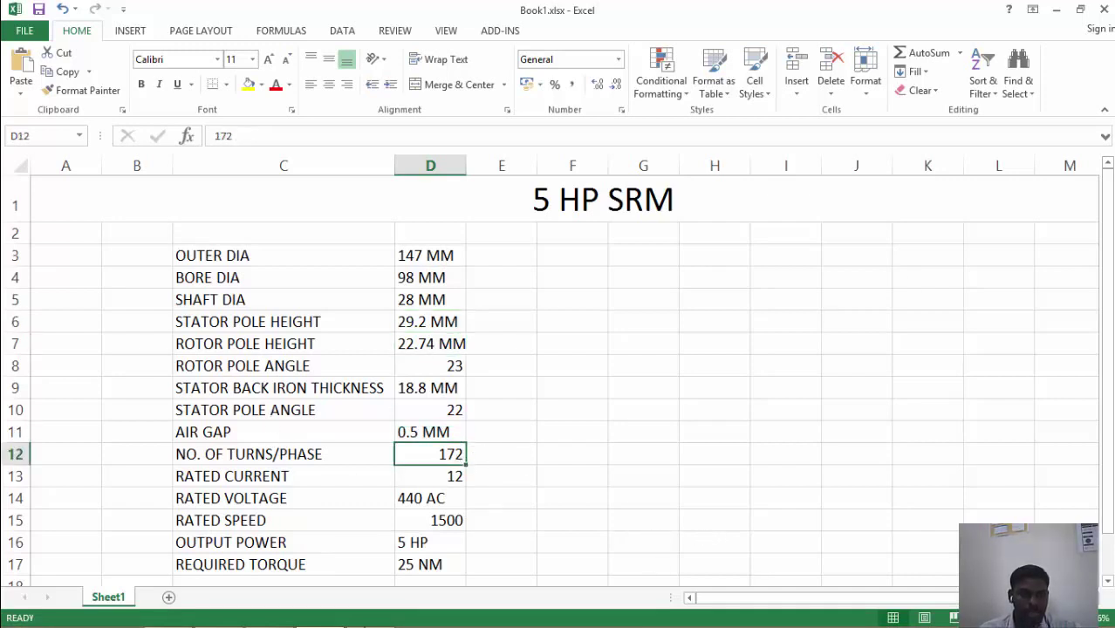
pyautogui.click(373, 616)
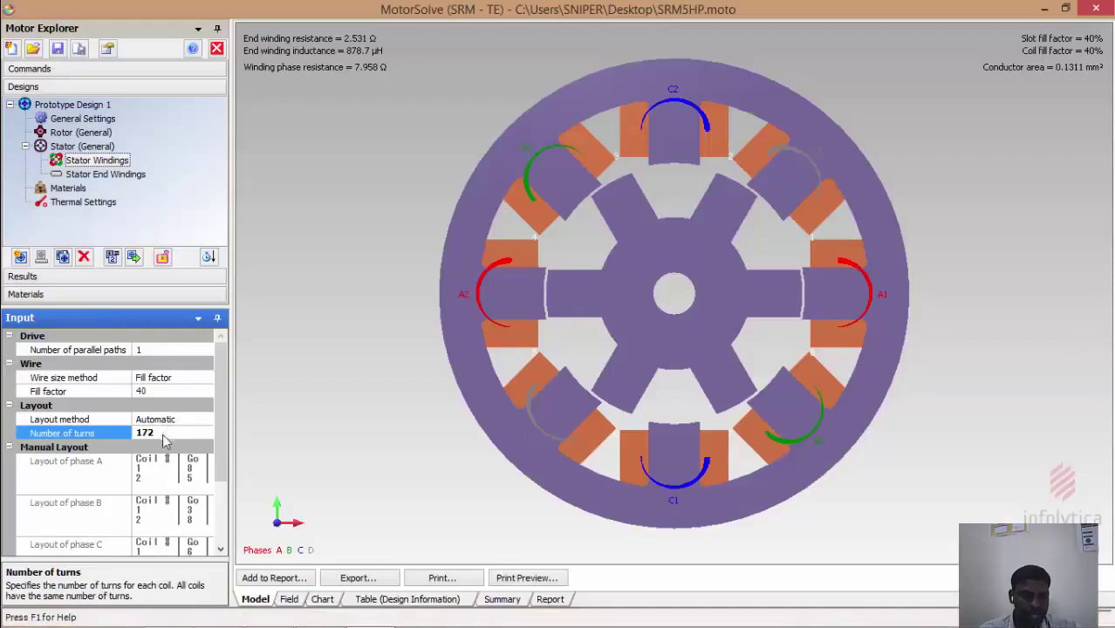
# Check the winding fill factor, and set the end winding gap in the stator end windings to 1 mm
pyautogui.click(157, 392)
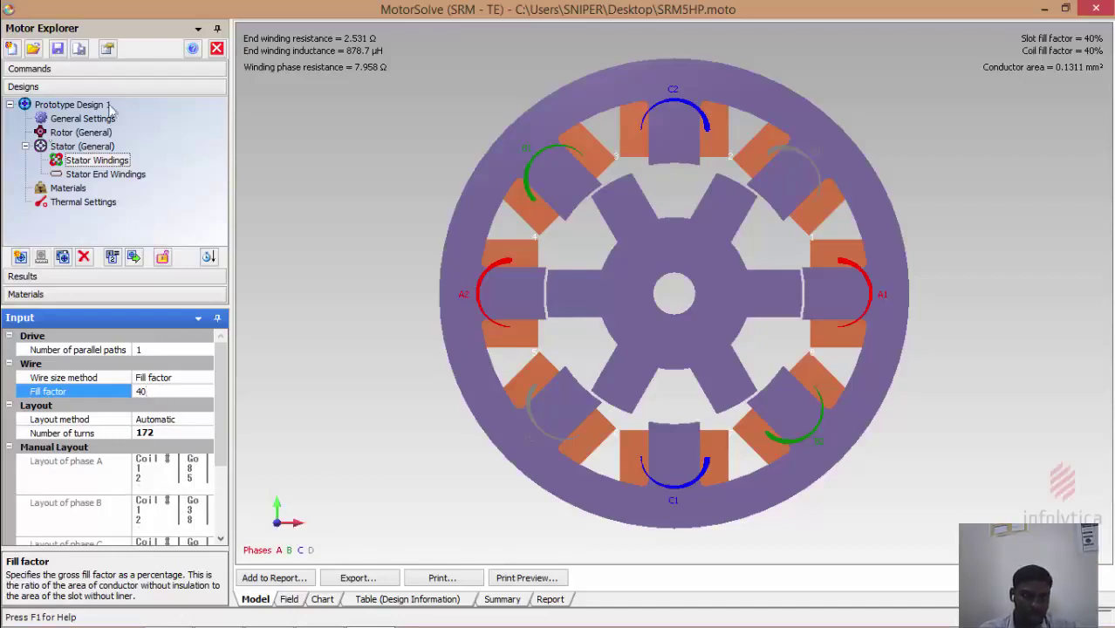
pyautogui.click(102, 164)
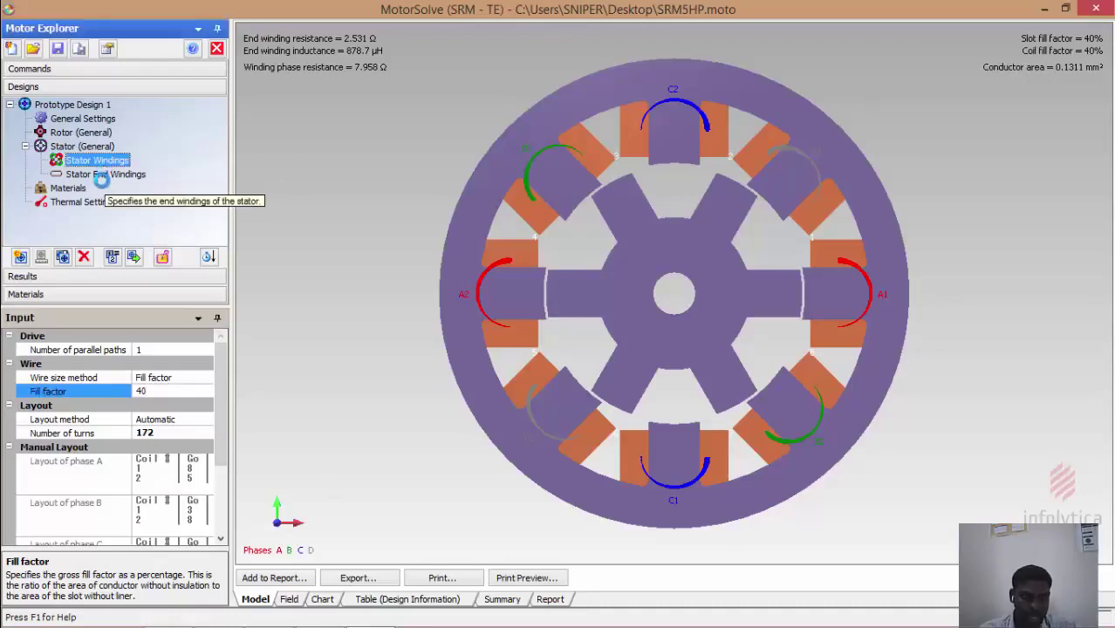
pyautogui.click(105, 175)
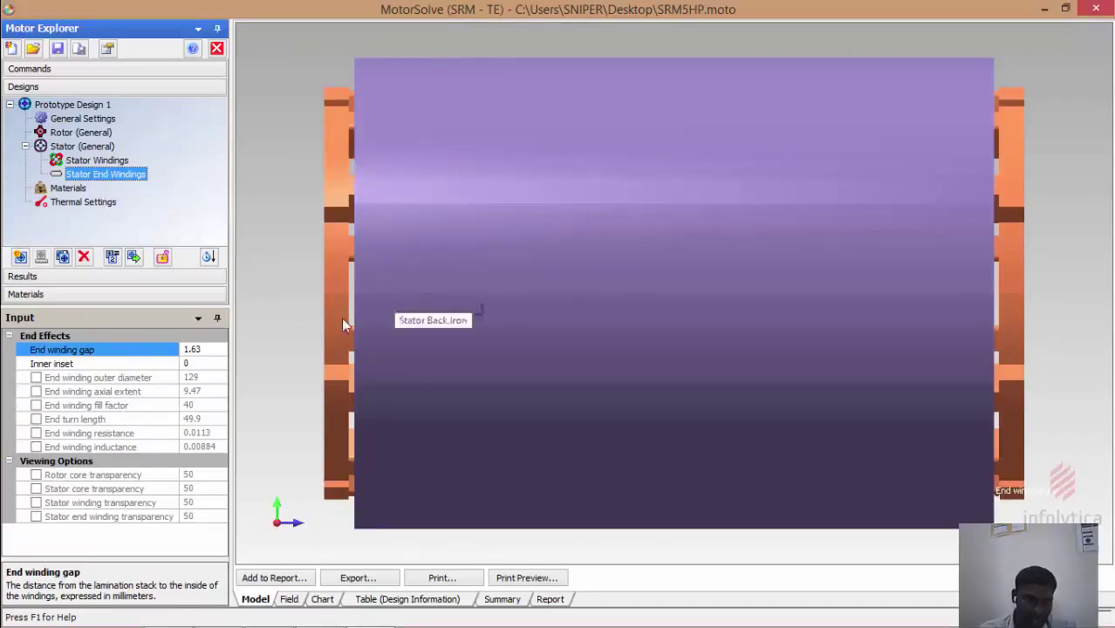
pyautogui.click(213, 351)
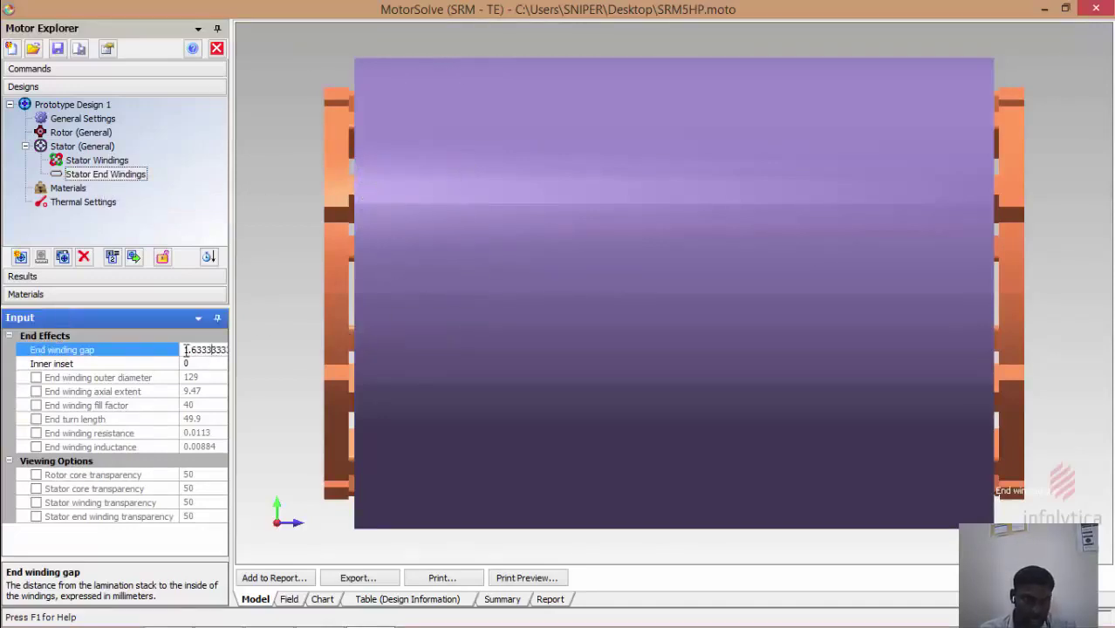
pyautogui.moveTo(186, 349); pyautogui.dragTo(281, 350)
pyautogui.write('1')
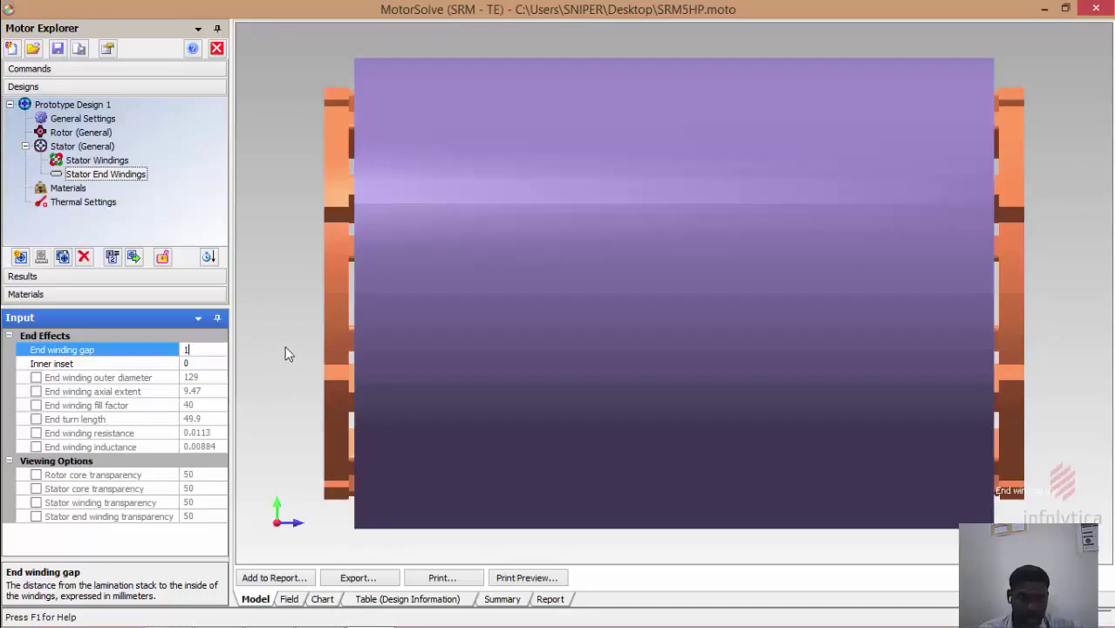
pyautogui.press('Return')
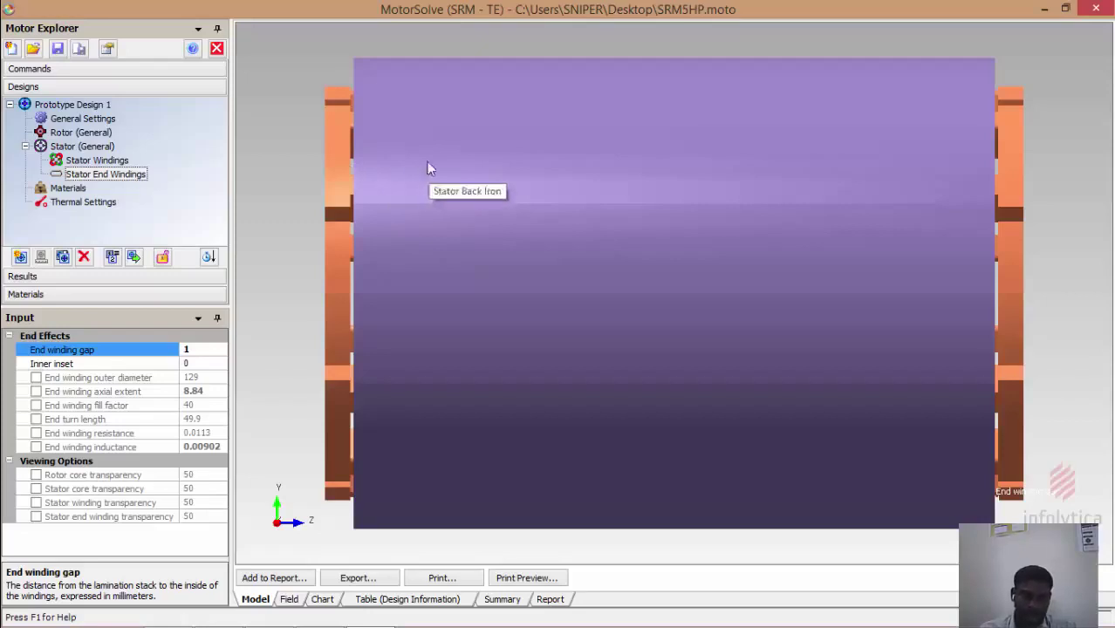
# Animate the current flow of the coils in the stator windings model, and turn the animation off again
pyautogui.click(99, 163)
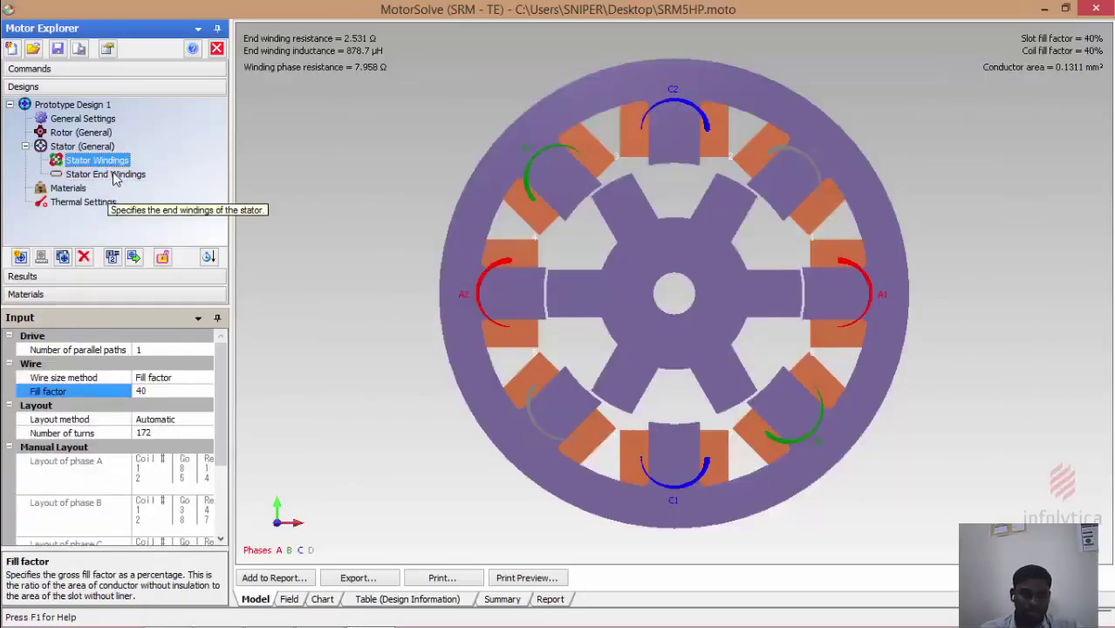
pyautogui.scroll(-3, 232, 407)
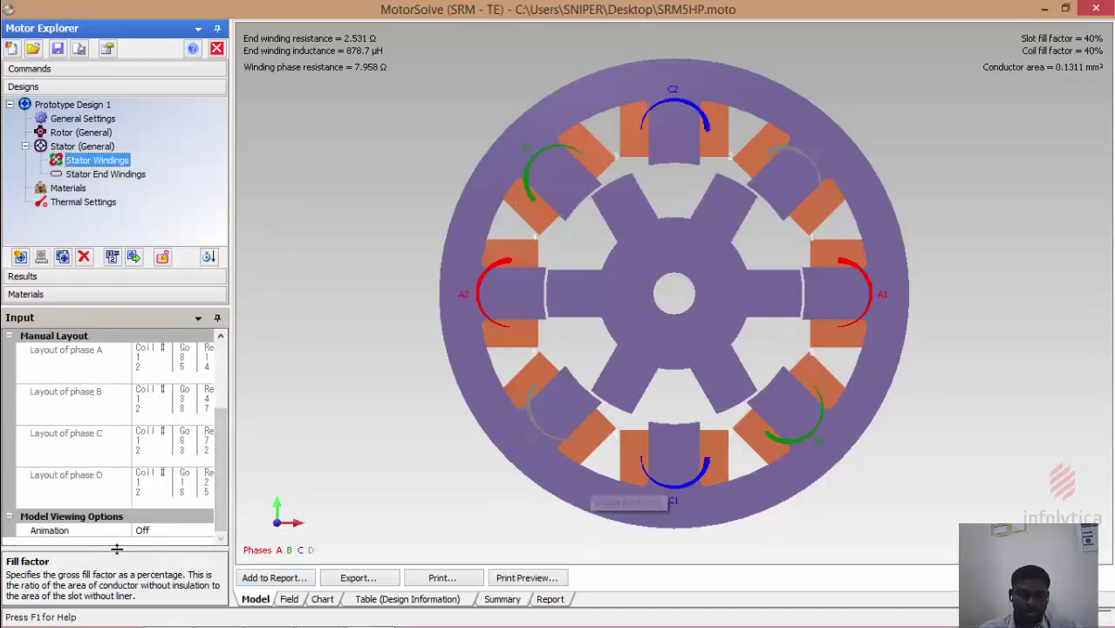
pyautogui.click(166, 531)
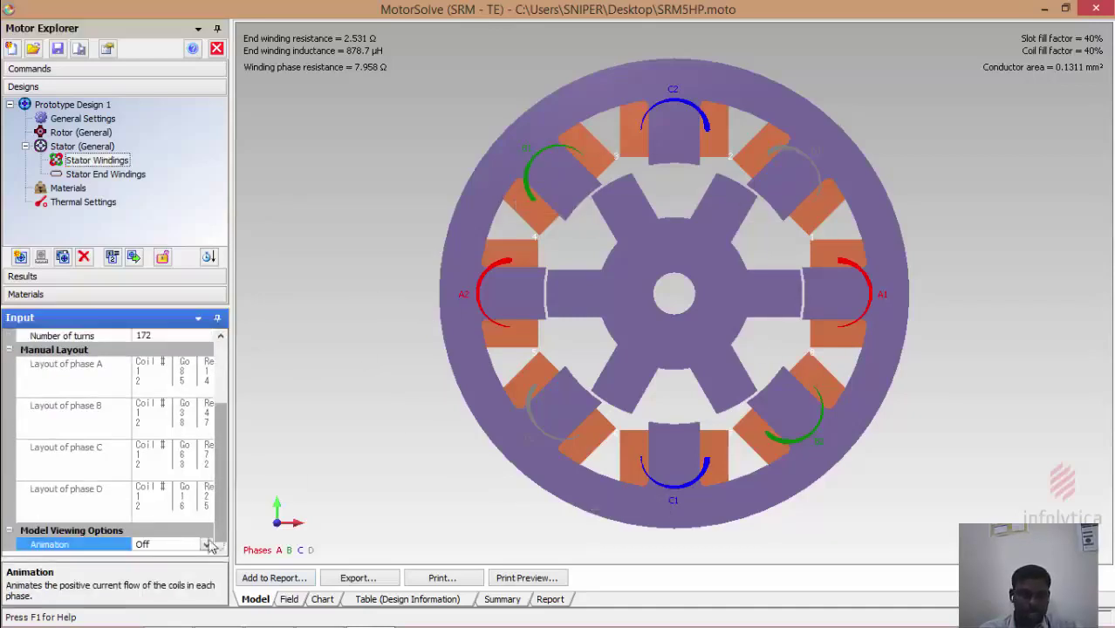
pyautogui.click(210, 546)
pyautogui.click(167, 565)
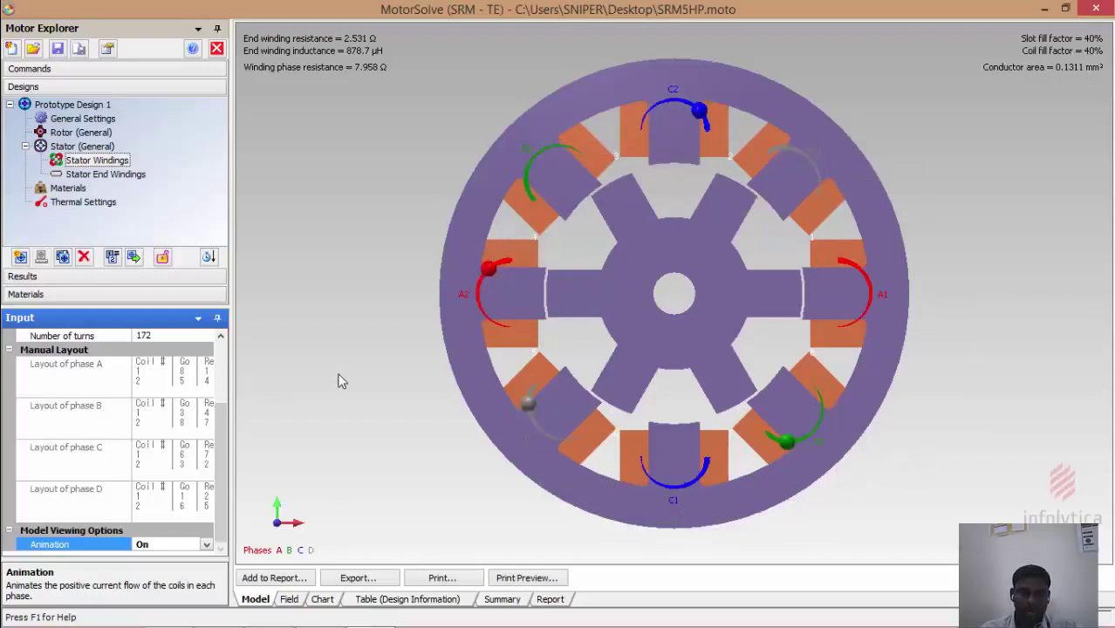
pyautogui.click(207, 544)
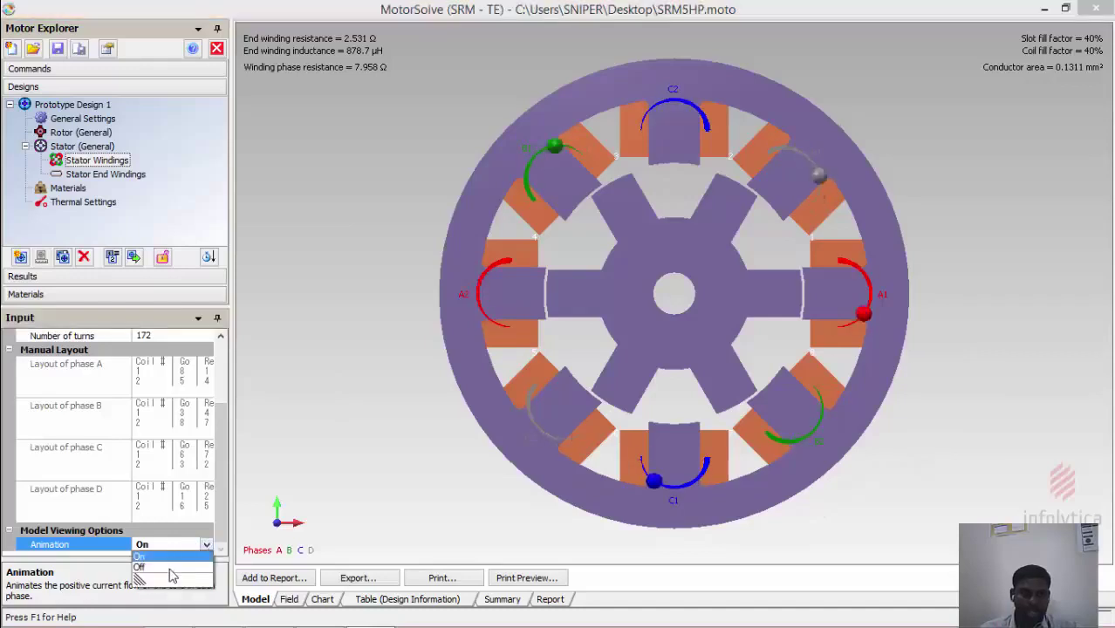
pyautogui.click(172, 568)
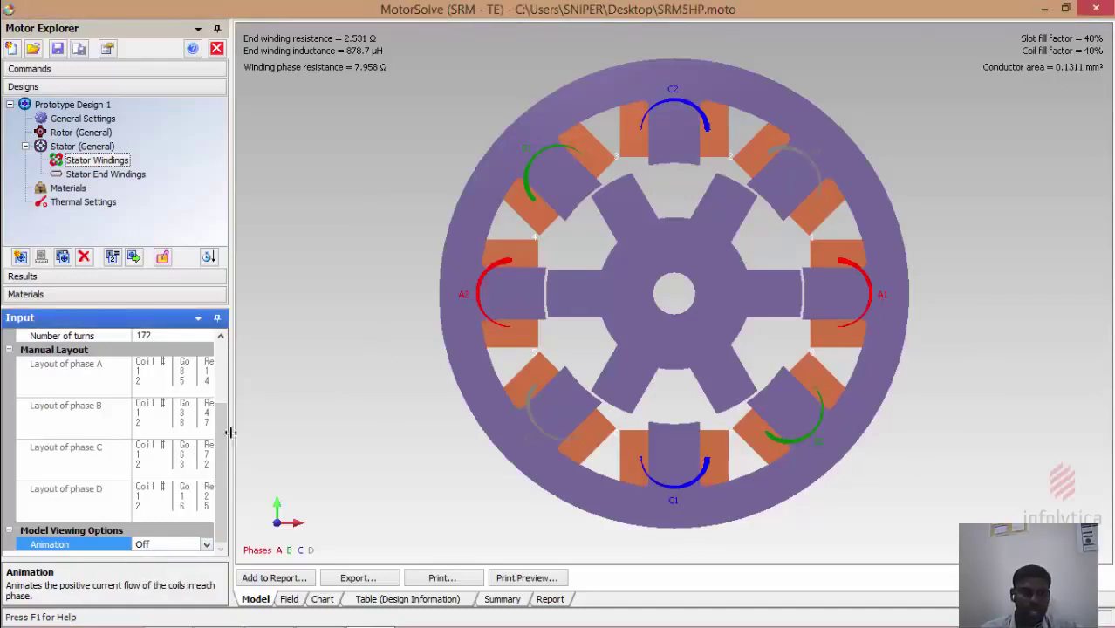
pyautogui.moveTo(229, 431); pyautogui.dragTo(249, 367)
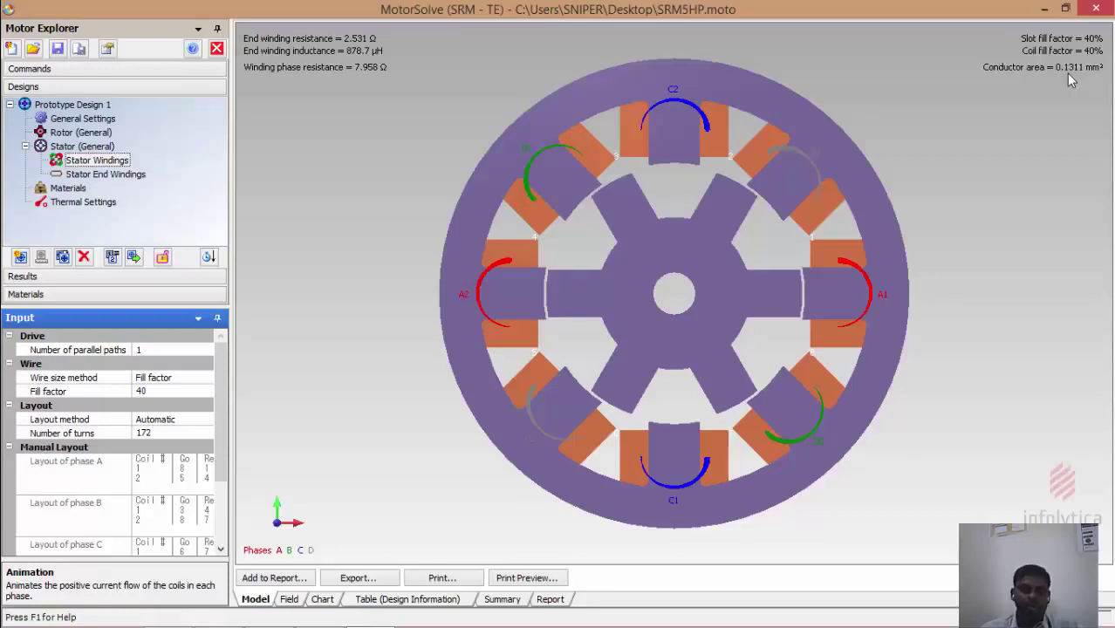
# Open the results list, select the flux linkage performance chart and review its current input method and peak phase current percentage
pyautogui.click(122, 279)
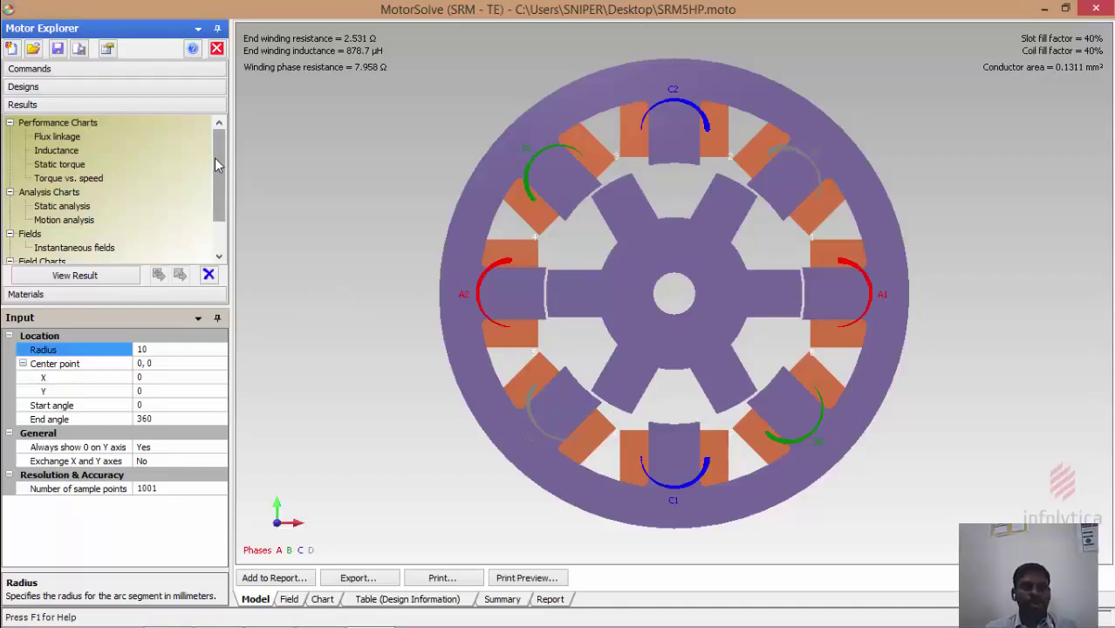
pyautogui.scroll(-1, 213, 181)
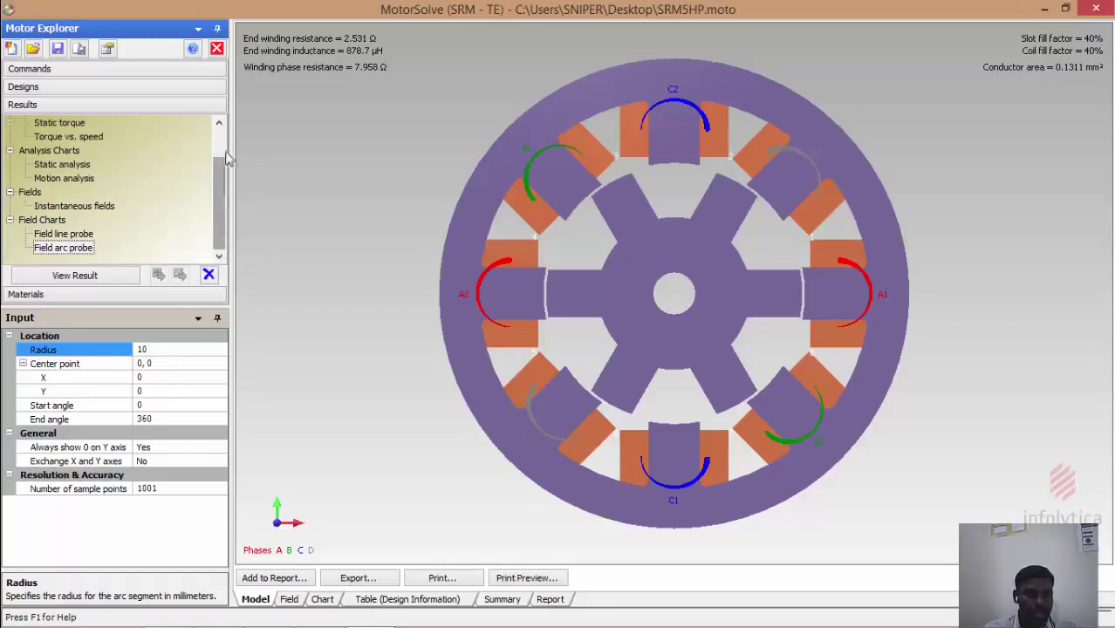
pyautogui.scroll(1, 124, 162)
pyautogui.click(57, 136)
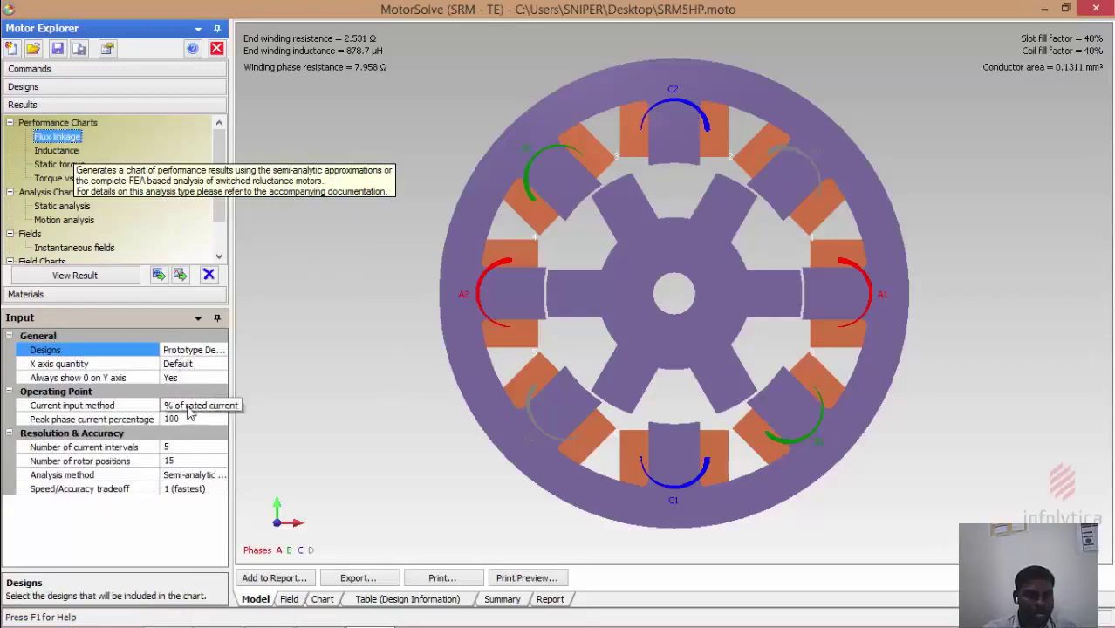
pyautogui.click(220, 409)
pyautogui.click(189, 419)
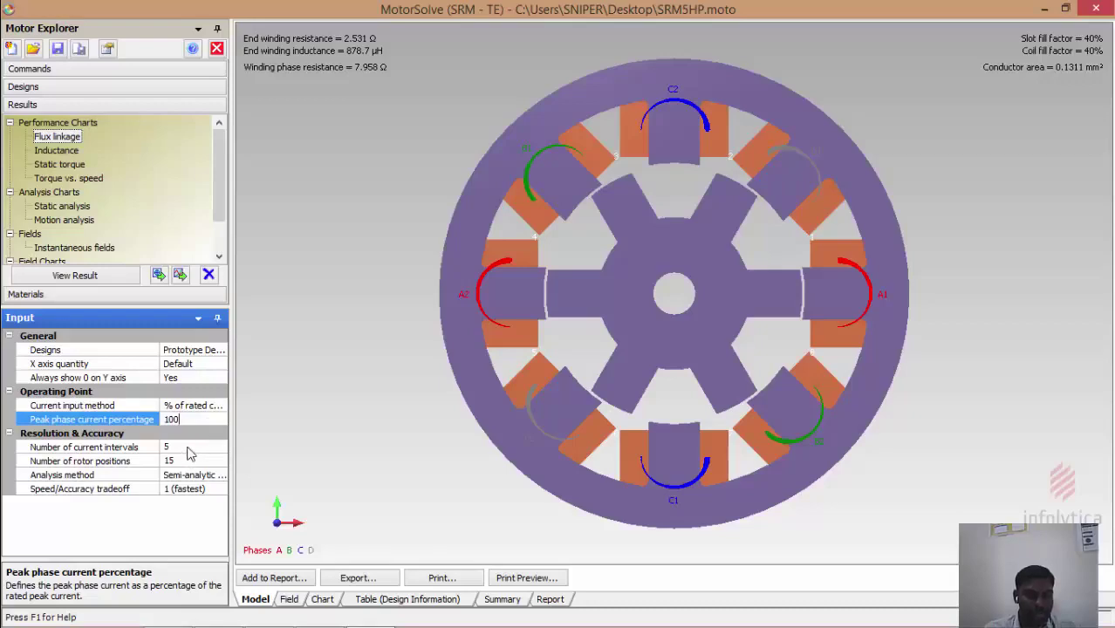
# Try to set the flux linkage chart's number of current intervals to 2
pyautogui.click(193, 449)
pyautogui.doubleClick(178, 447)
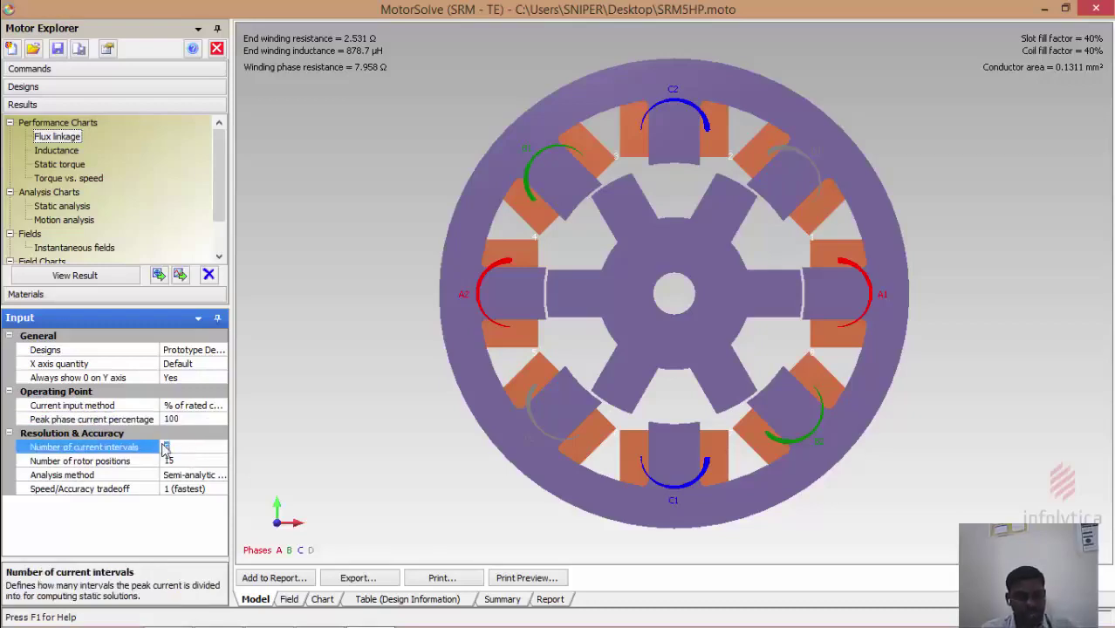
pyautogui.write('2')
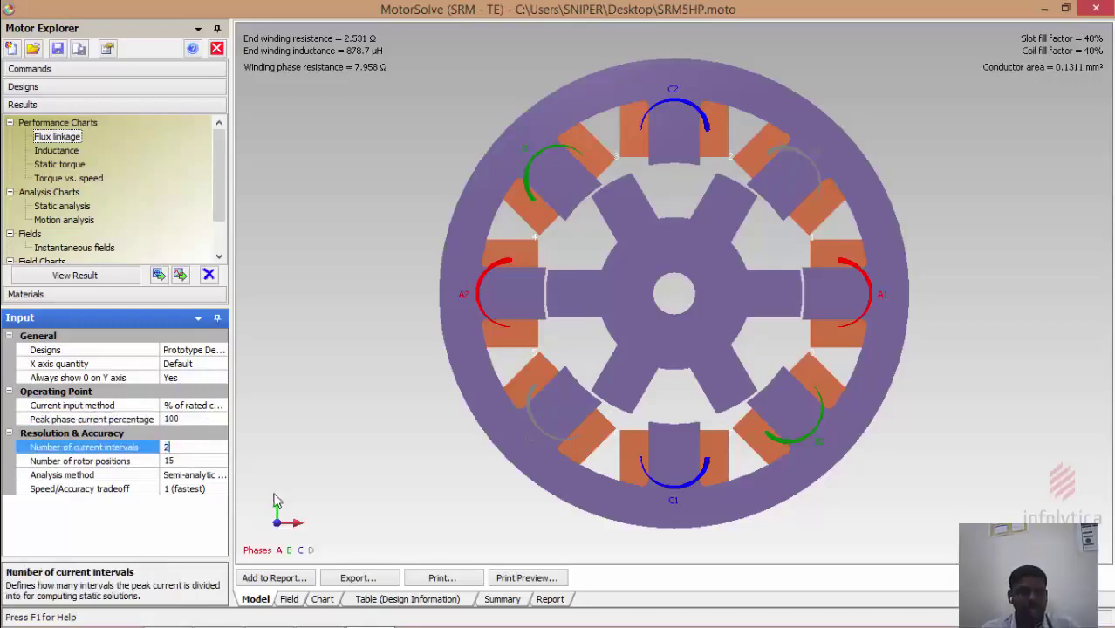
pyautogui.click(186, 462)
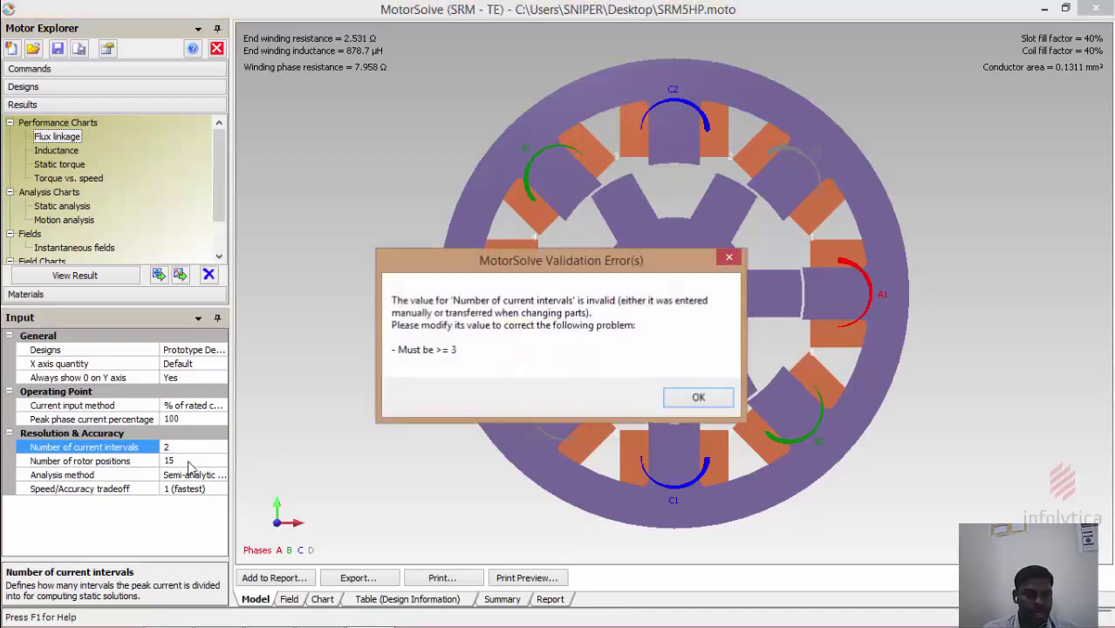
pyautogui.click(695, 407)
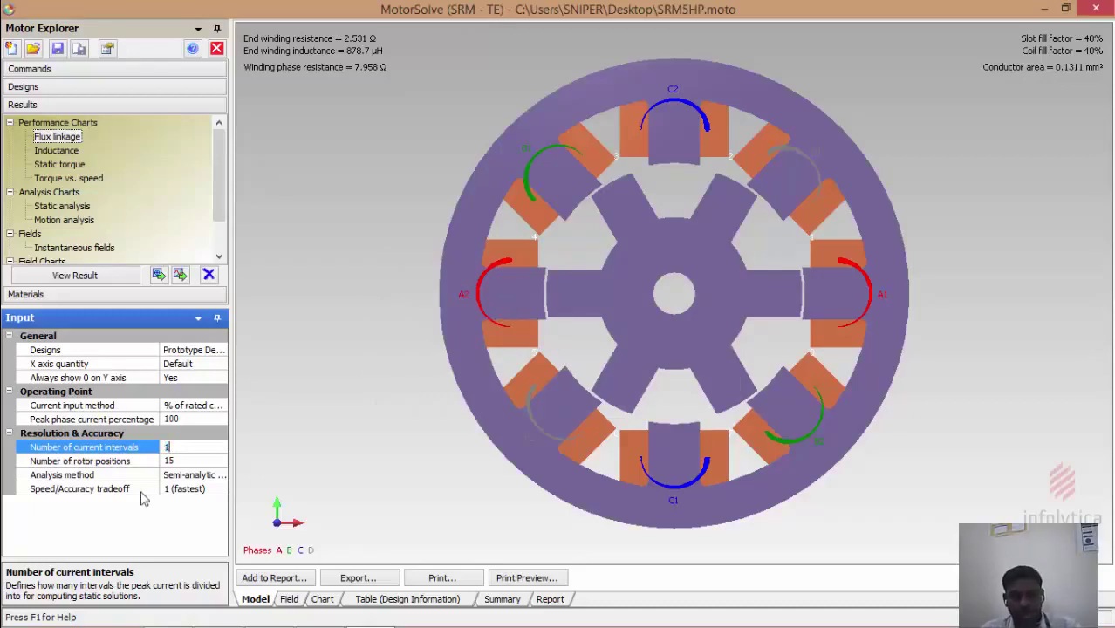
# Set the flux linkage chart's number of current intervals to 10 and its analysis method to Complete FEA based analysis
pyautogui.write('0')
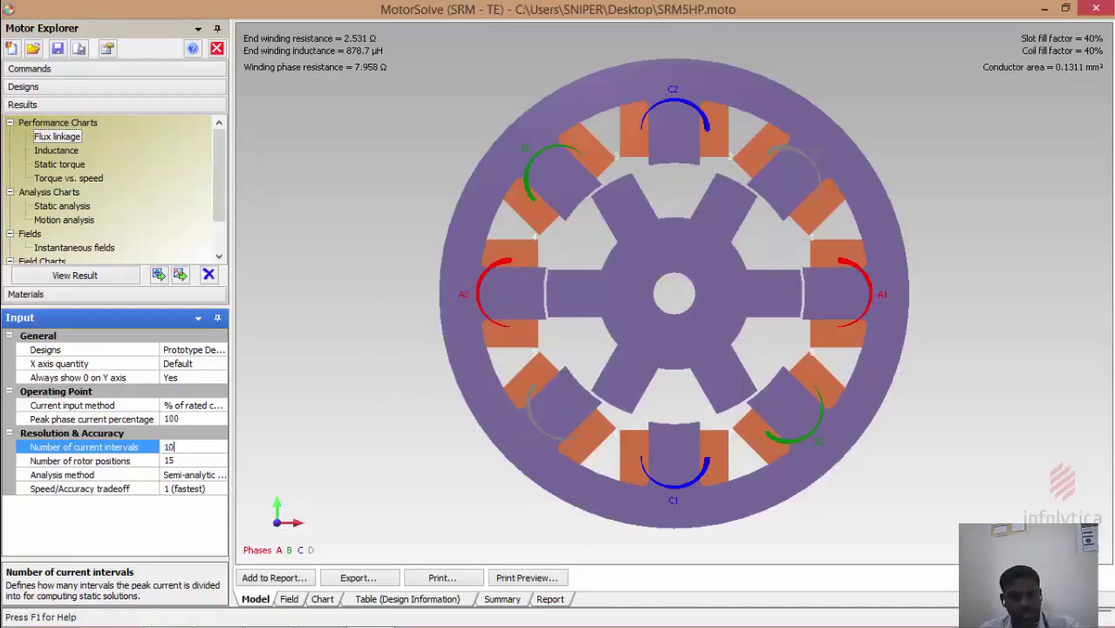
pyautogui.click(172, 462)
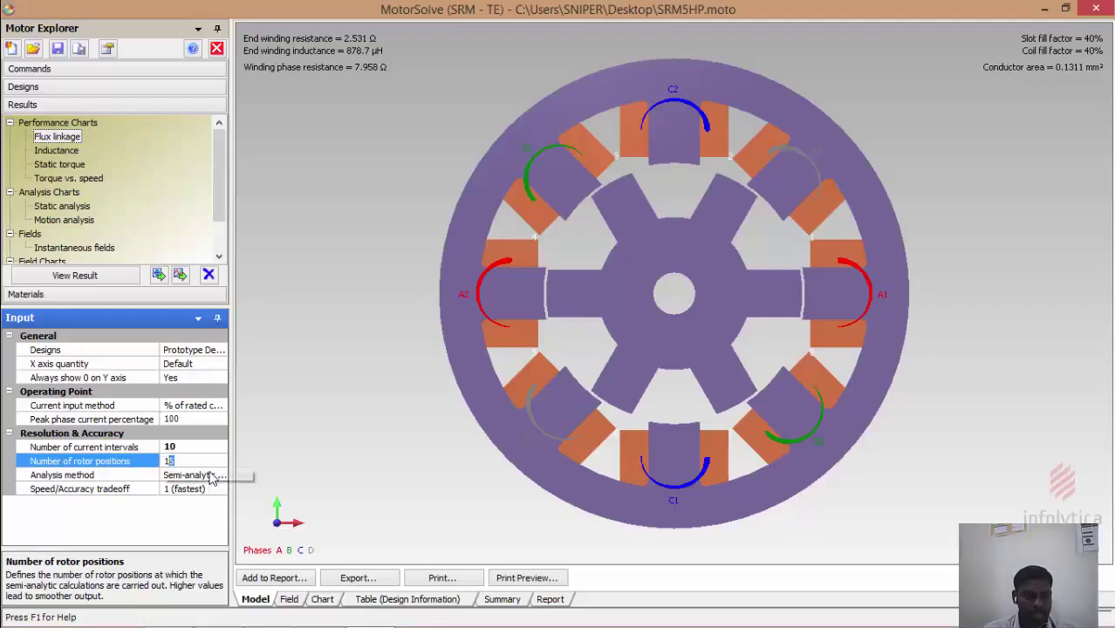
pyautogui.click(210, 476)
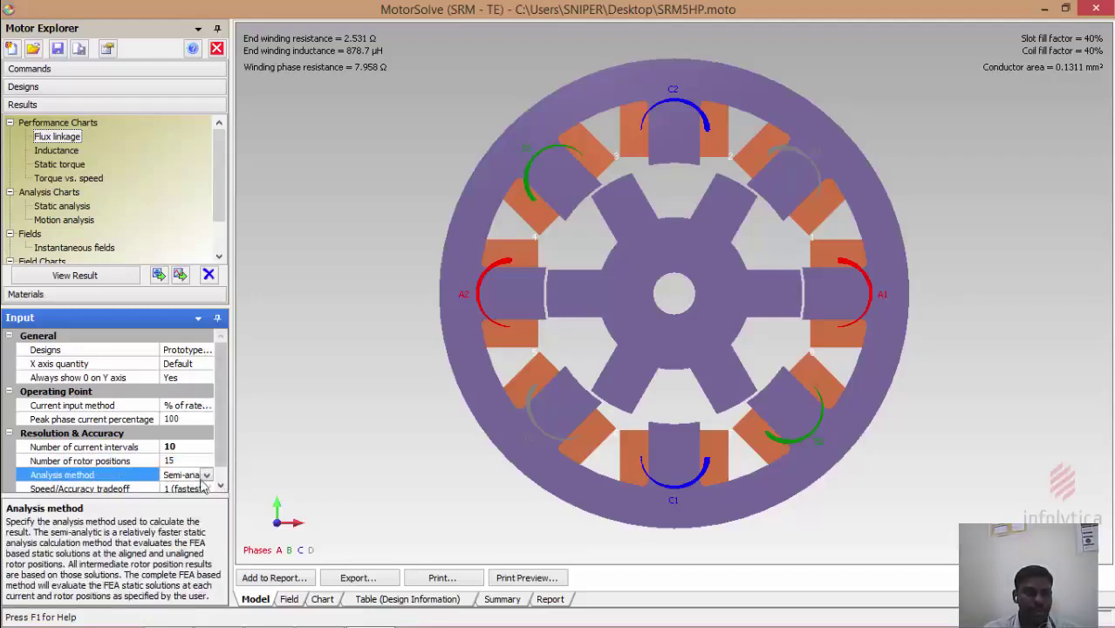
pyautogui.click(206, 476)
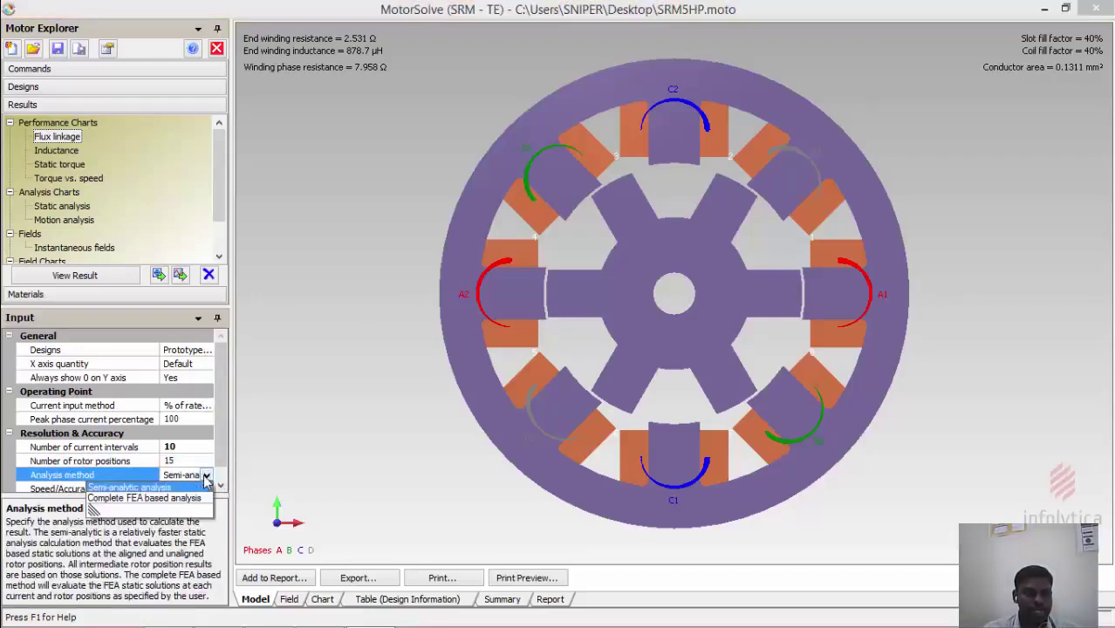
pyautogui.click(131, 498)
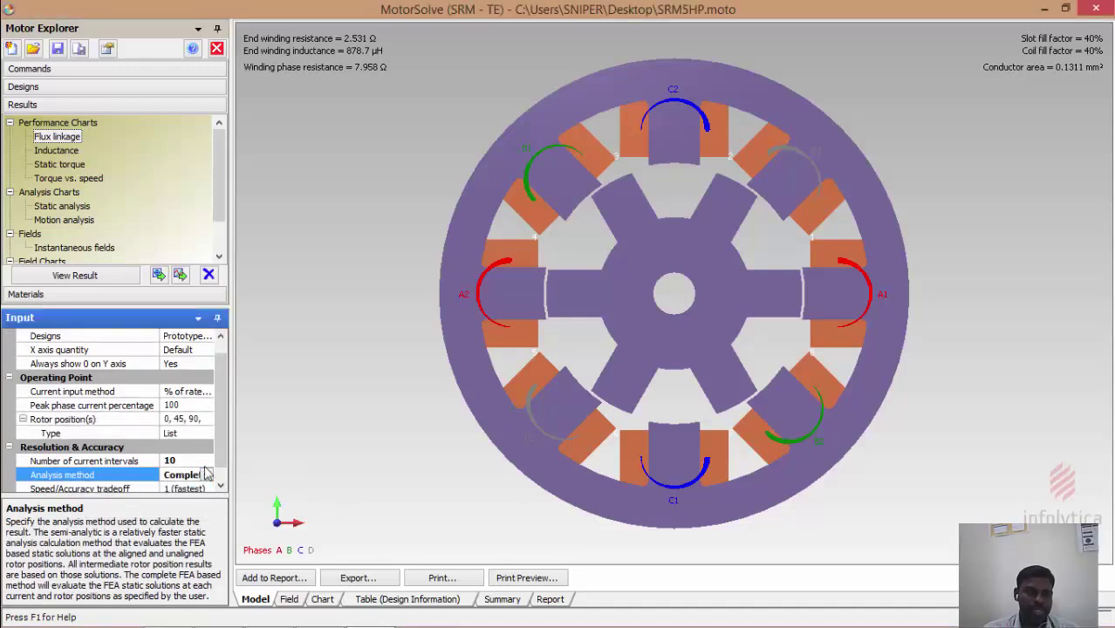
pyautogui.scroll(-1, 209, 462)
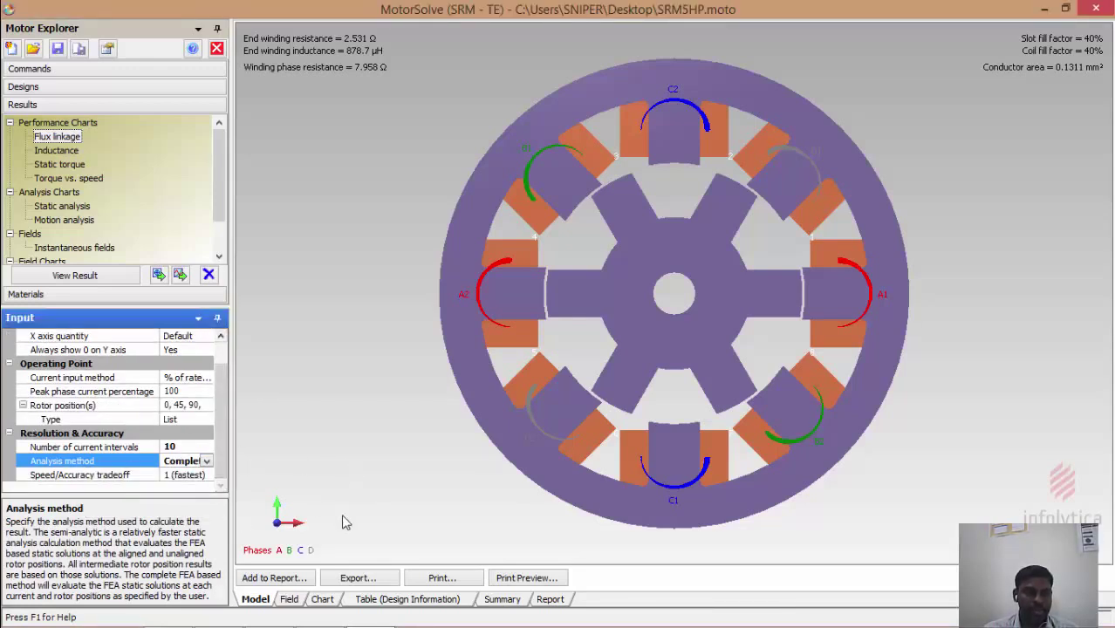
# Check the available speed/accuracy tradeoff levels for the flux linkage analysis
pyautogui.click(191, 476)
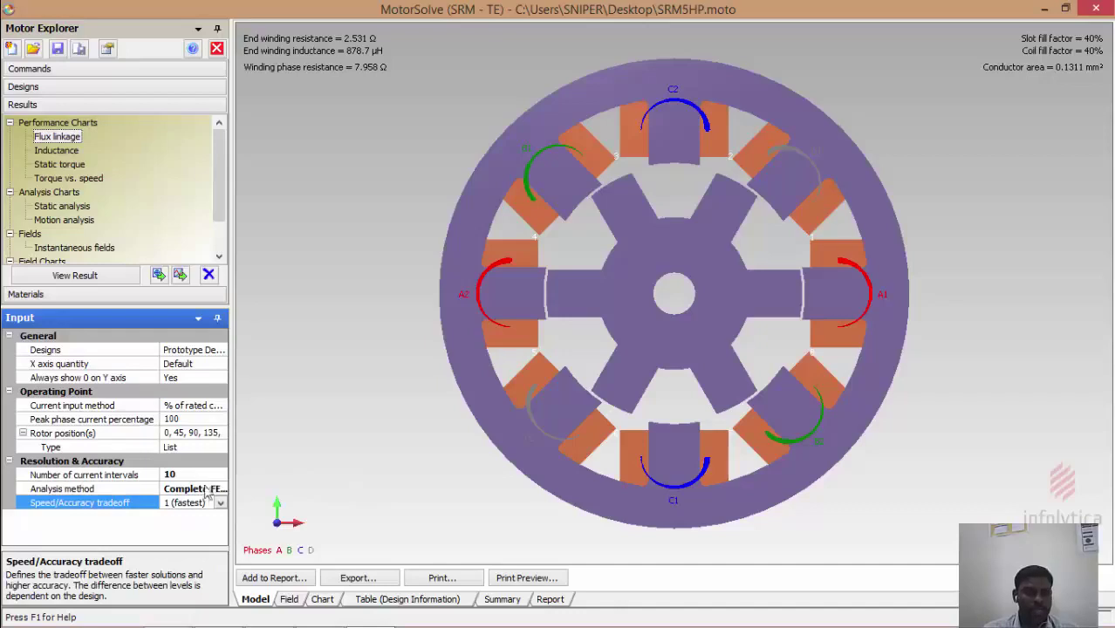
pyautogui.click(221, 503)
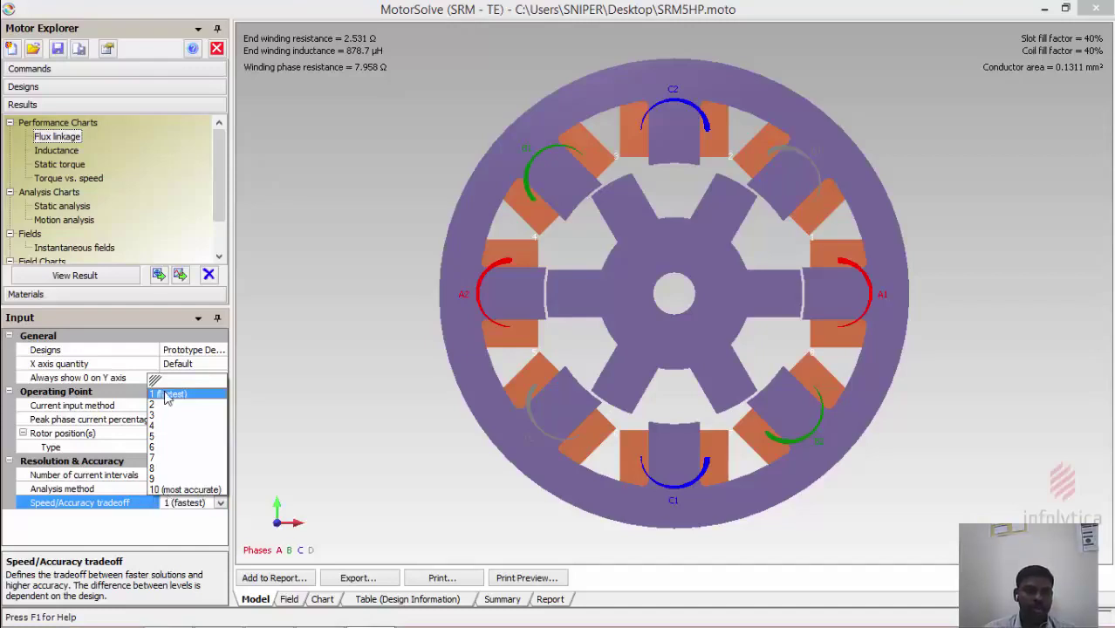
pyautogui.click(314, 446)
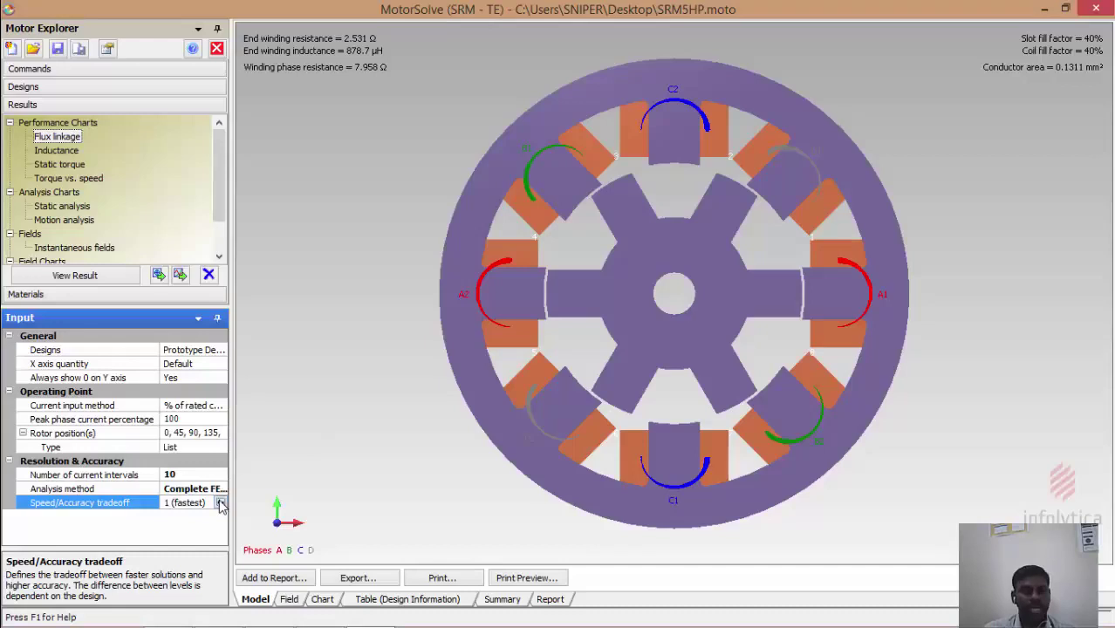
pyautogui.click(221, 503)
pyautogui.click(347, 452)
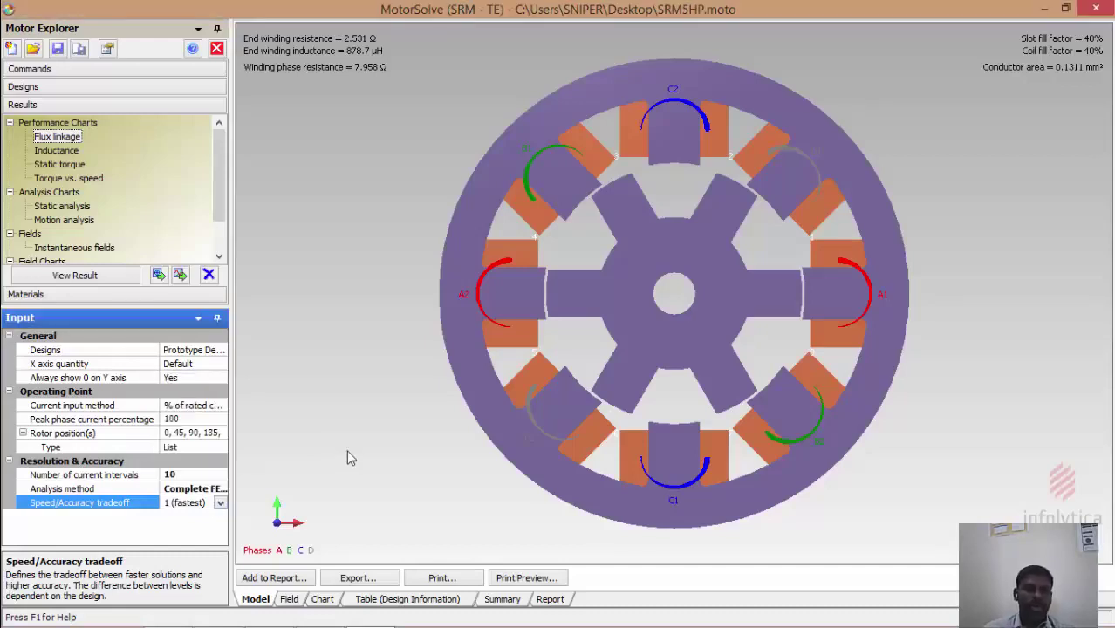
# Generate the flux linkage chart with the complete FEA based analysis
pyautogui.click(55, 137)
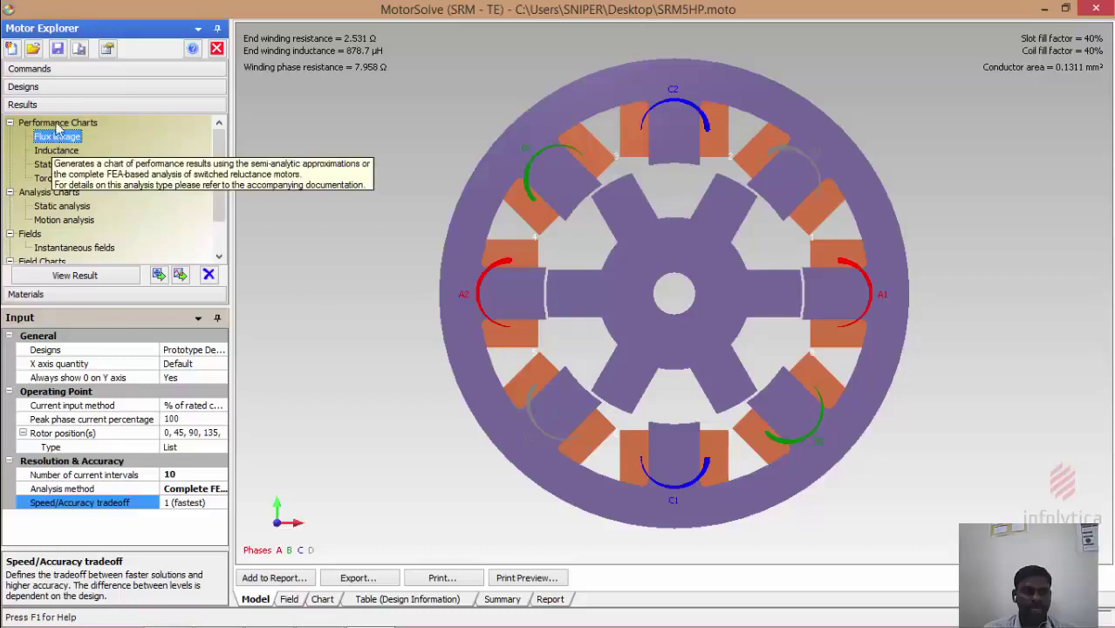
pyautogui.click(72, 287)
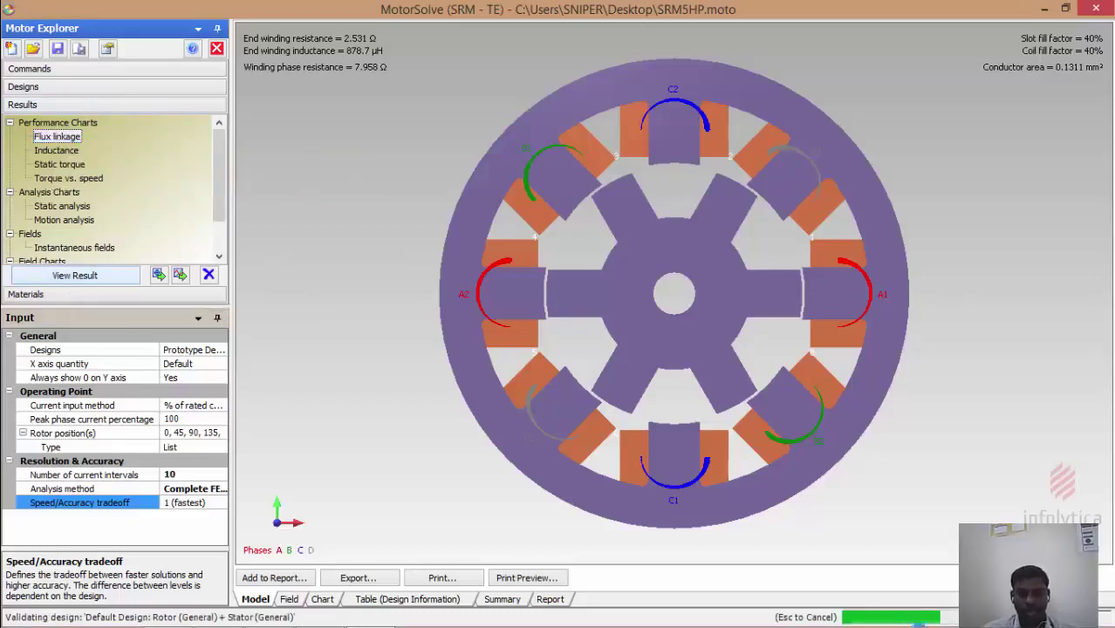
pyautogui.moveTo(740, 620)
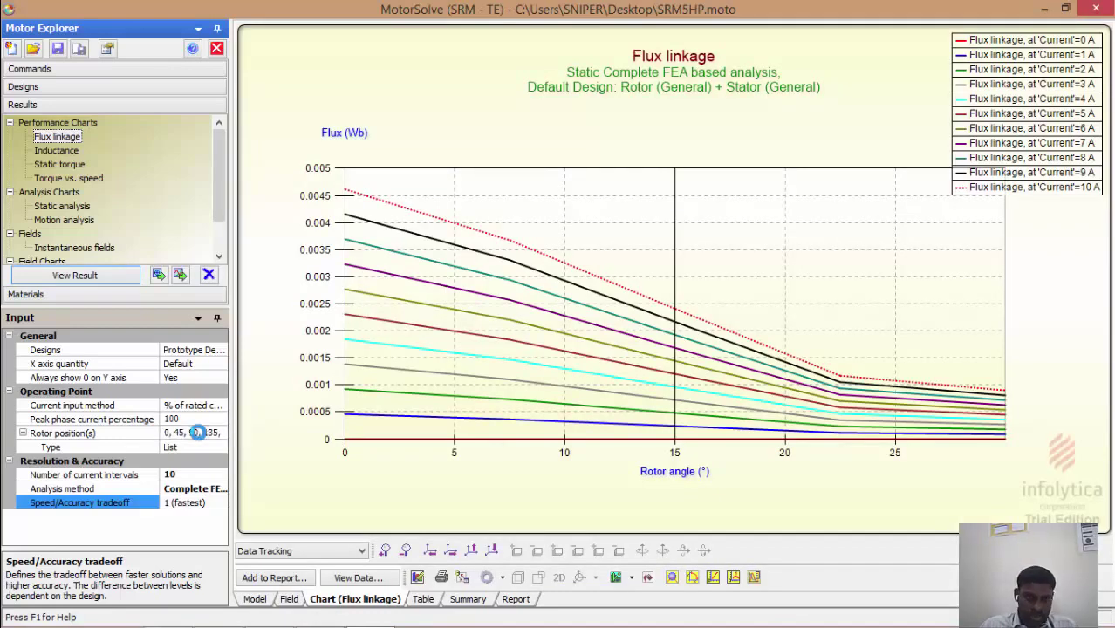
# Read the flux linkage values of the current curves at several rotor angles, including both ends of the chart
pyautogui.moveTo(408, 228); pyautogui.dragTo(1088, 452)
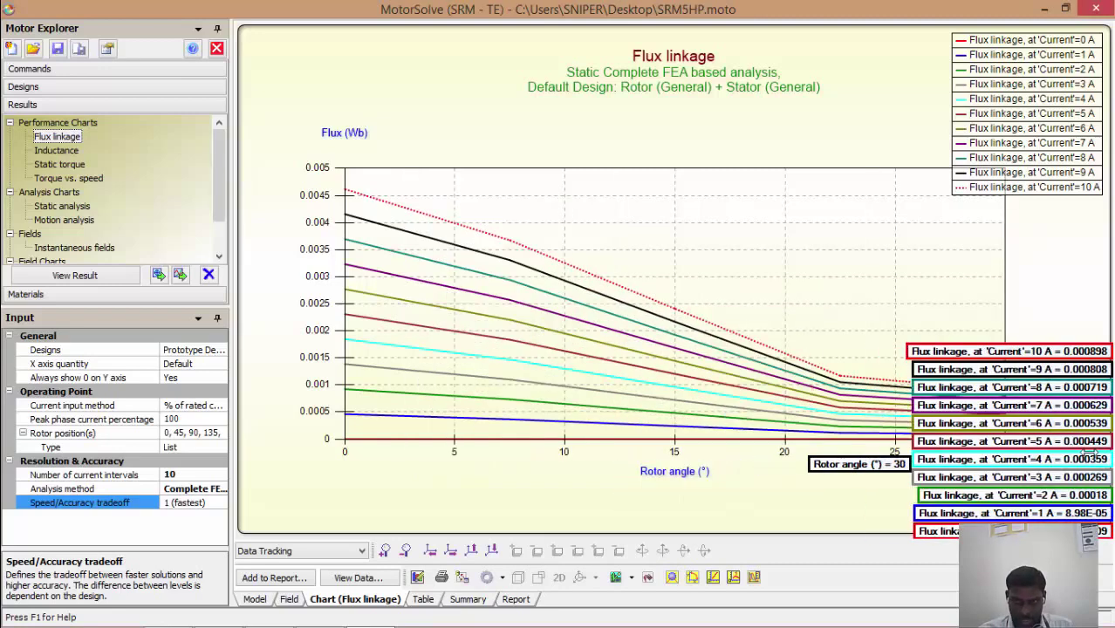
pyautogui.moveTo(779, 467); pyautogui.dragTo(770, 462)
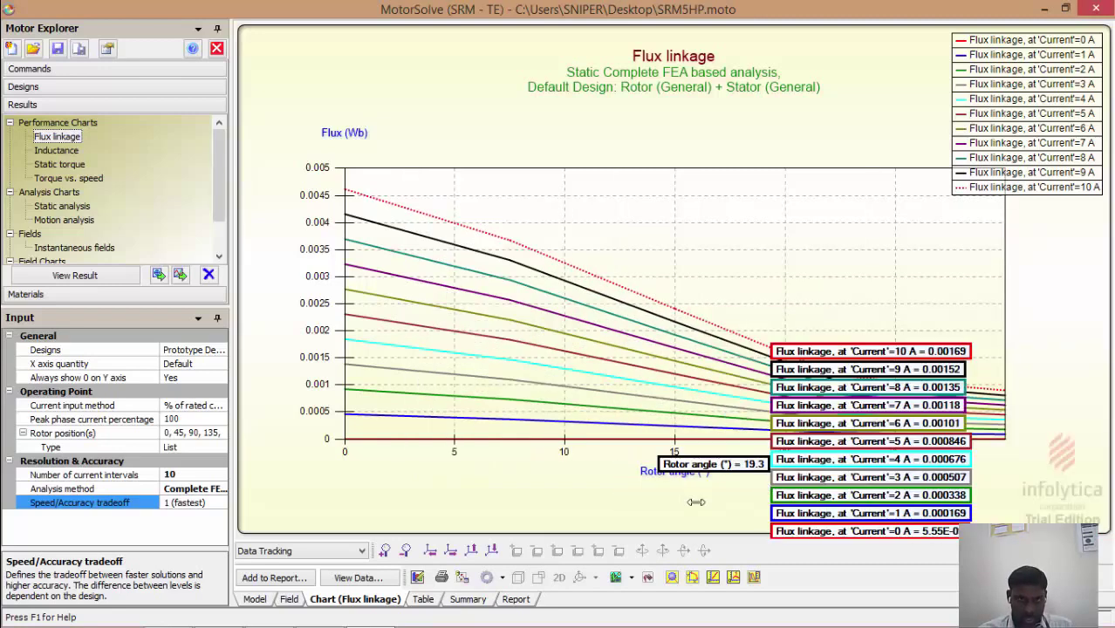
pyautogui.click(347, 199)
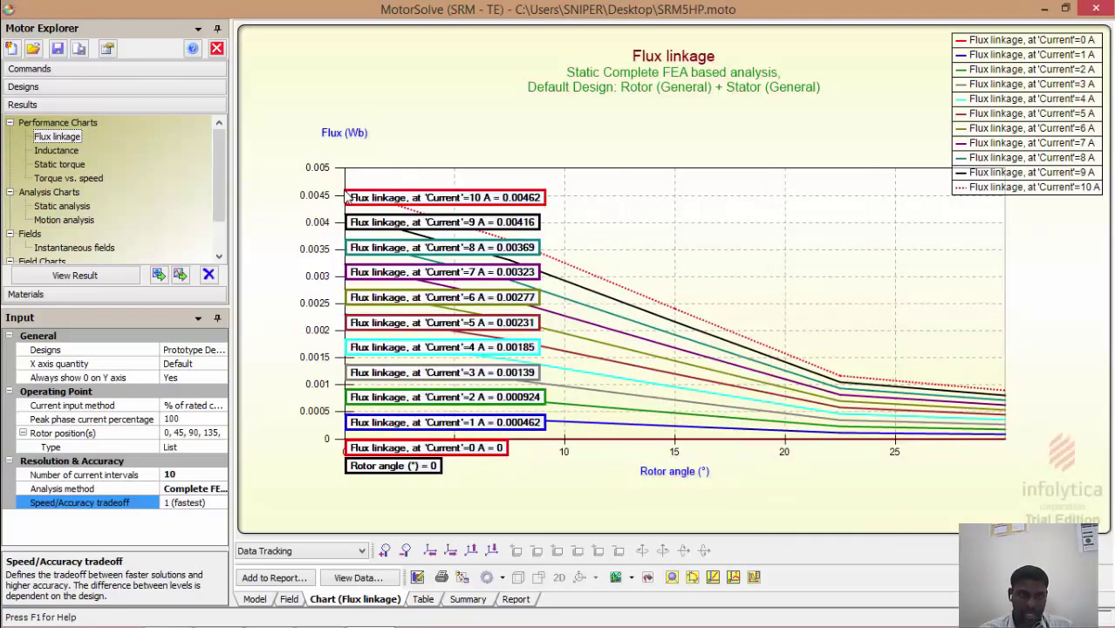
pyautogui.moveTo(347, 199); pyautogui.dragTo(949, 441)
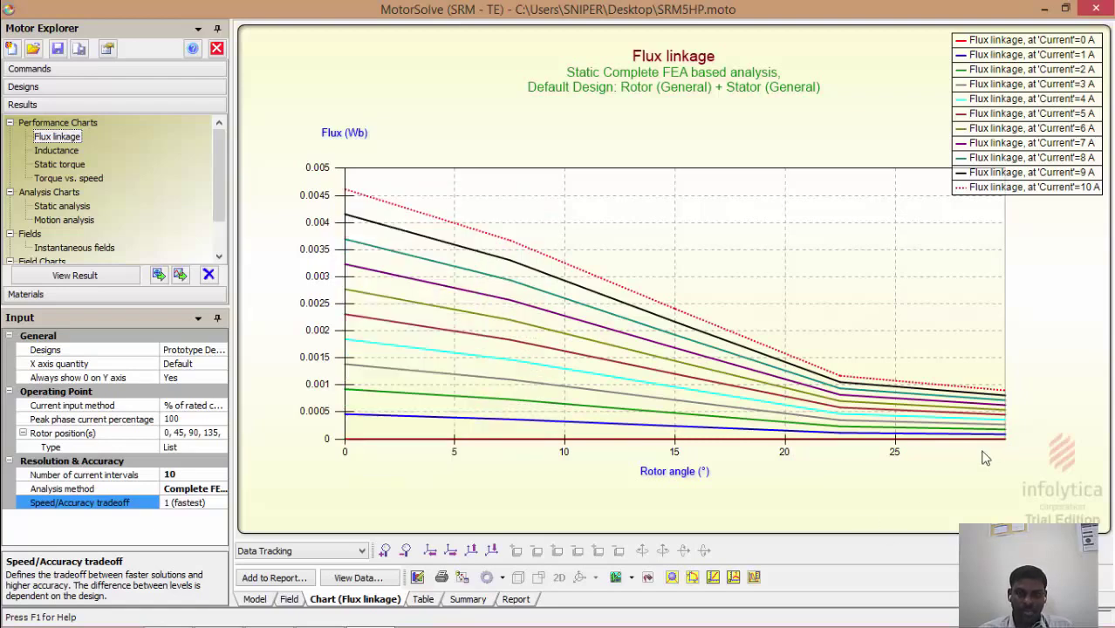
pyautogui.click(1007, 447)
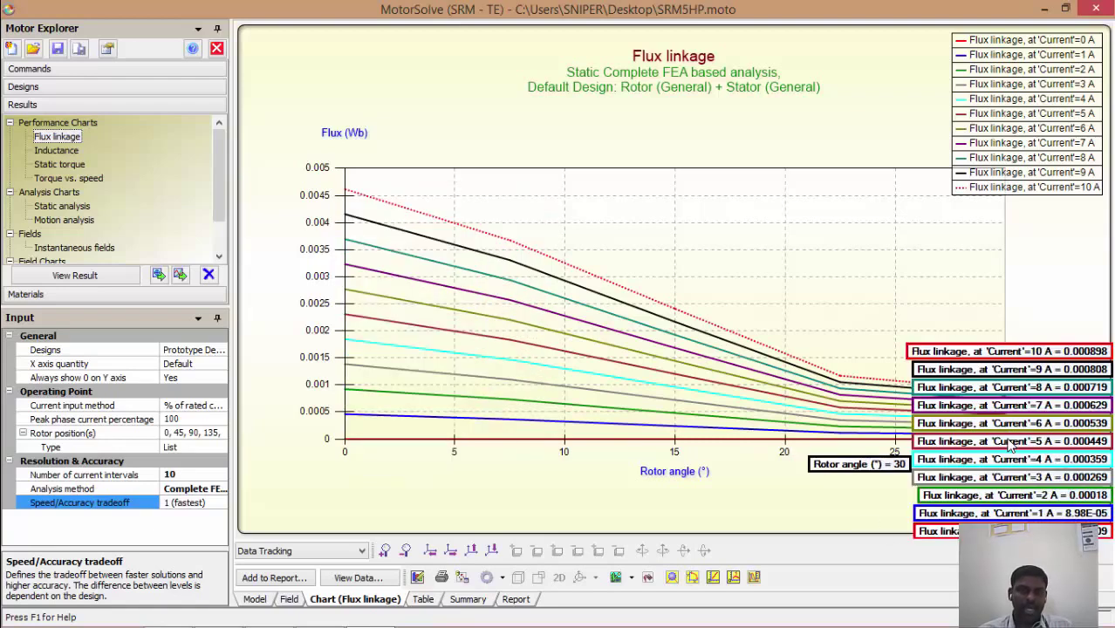
pyautogui.click(907, 496)
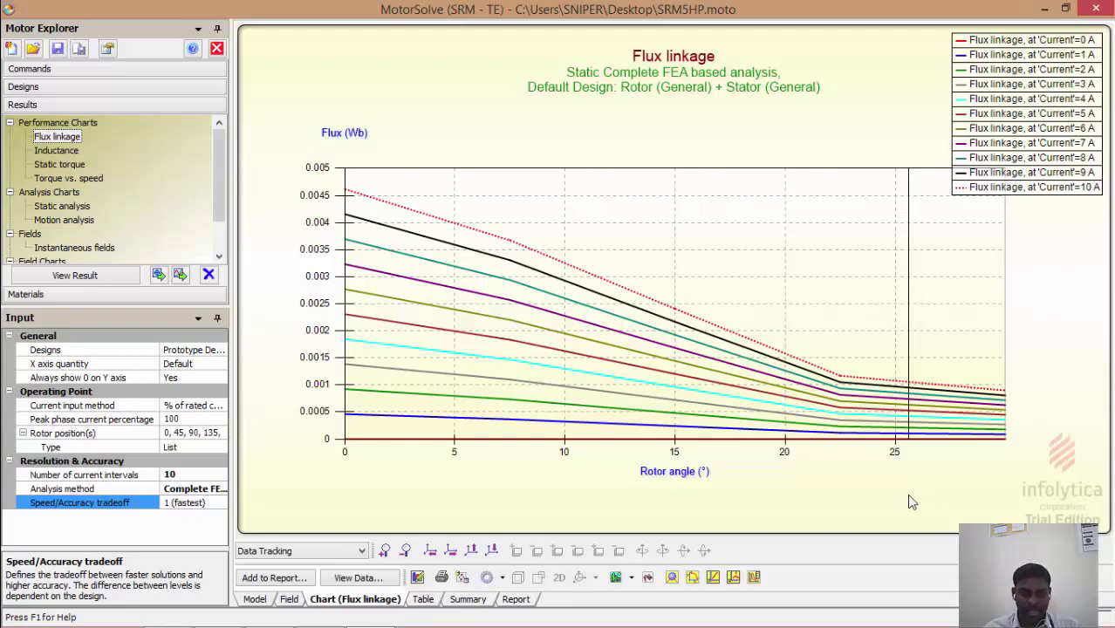
# Set the flux linkage analysis method to Semi-analytic analysis and generate the chart again
pyautogui.click(199, 489)
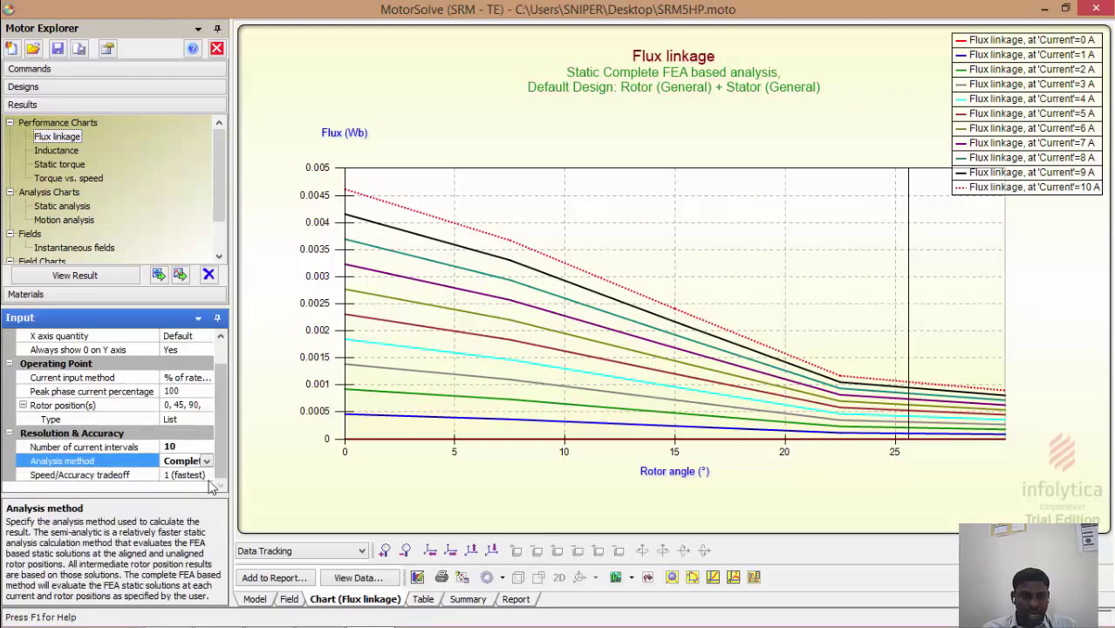
pyautogui.click(207, 460)
pyautogui.click(166, 476)
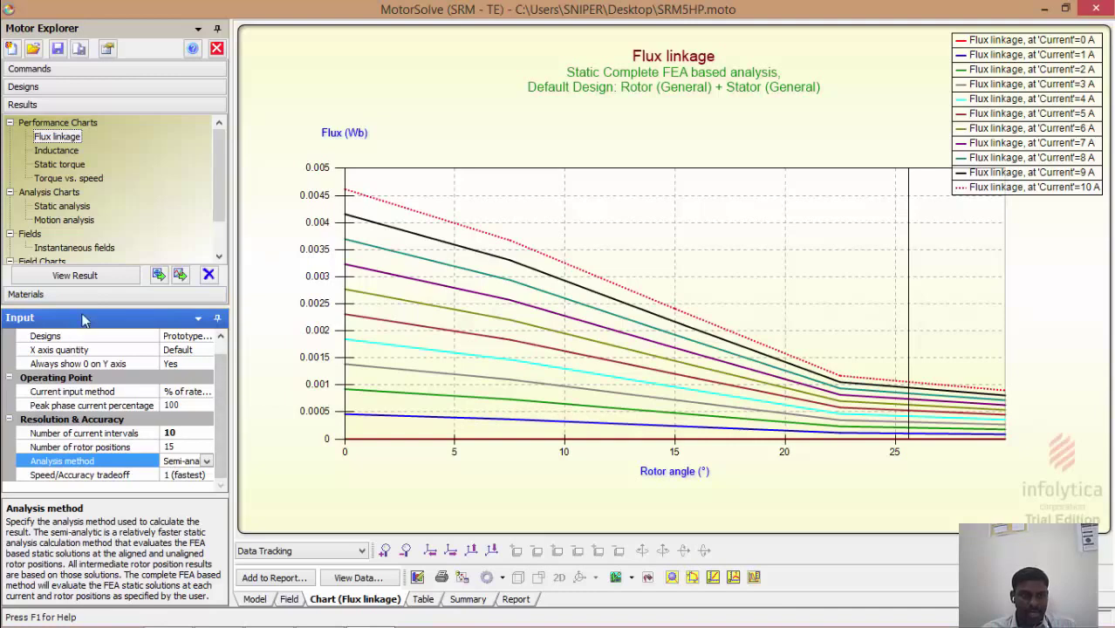
pyautogui.click(101, 279)
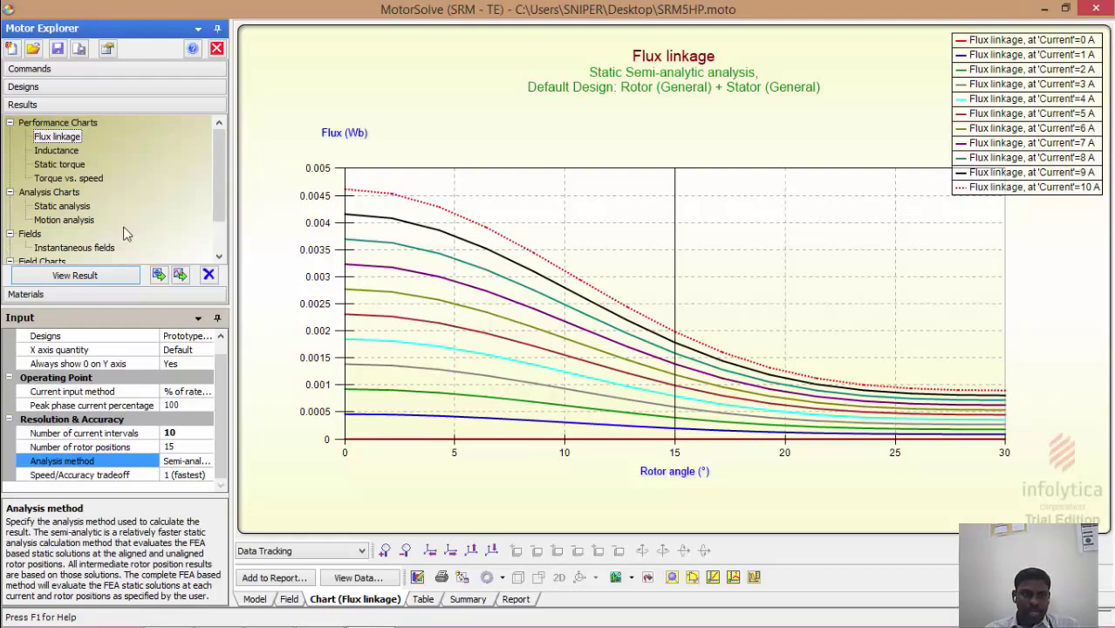
# Generate the inductance chart with the Semi-analytic analysis method
pyautogui.click(61, 151)
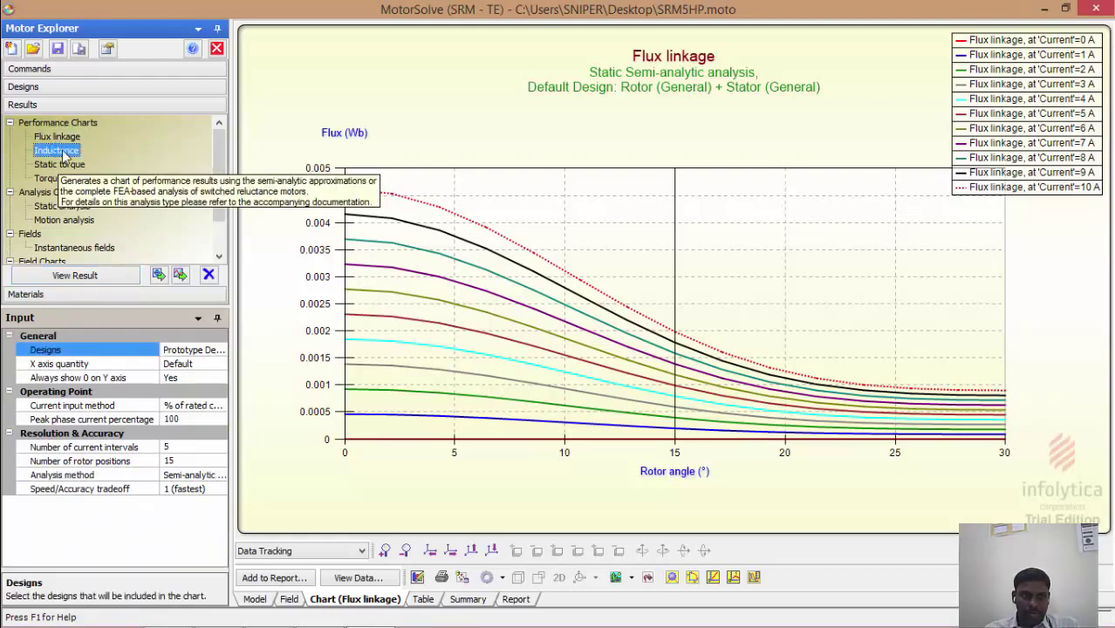
pyautogui.click(182, 477)
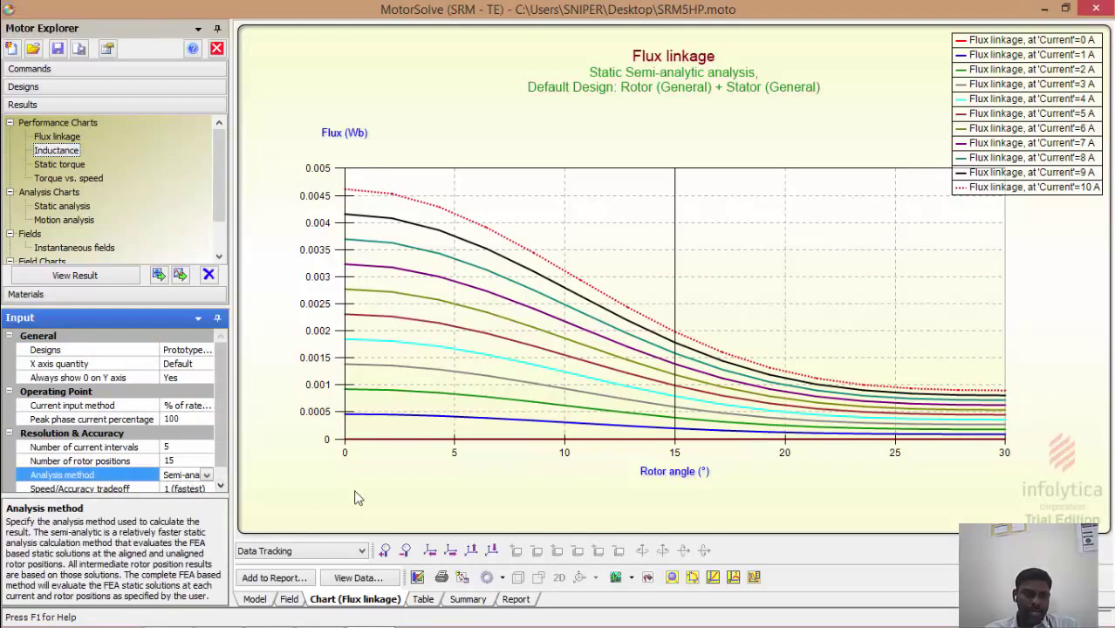
pyautogui.click(207, 476)
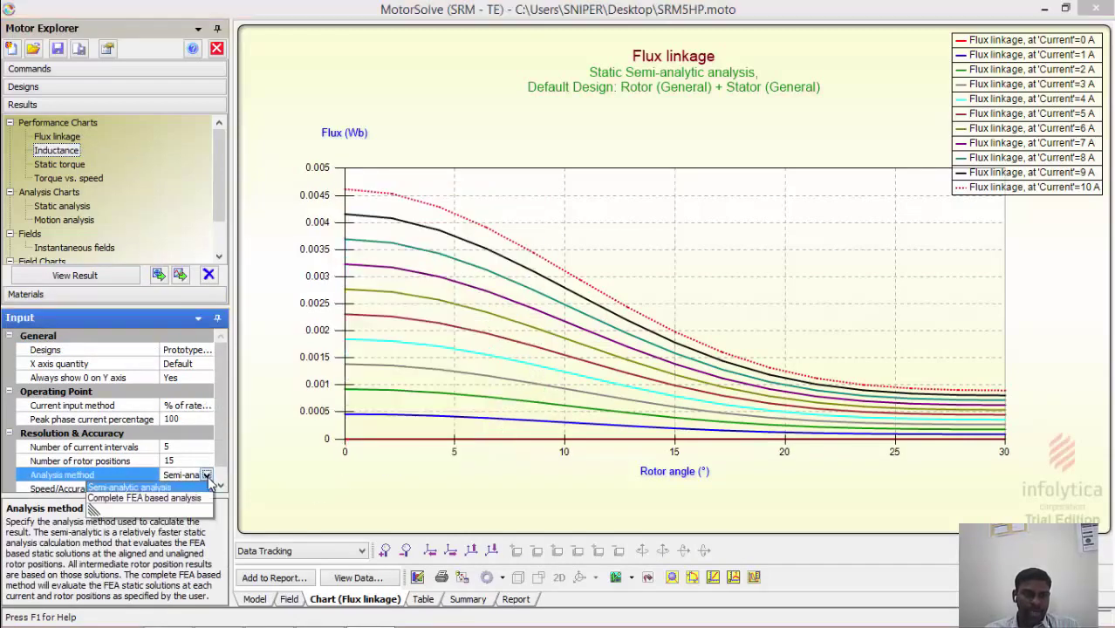
pyautogui.click(202, 487)
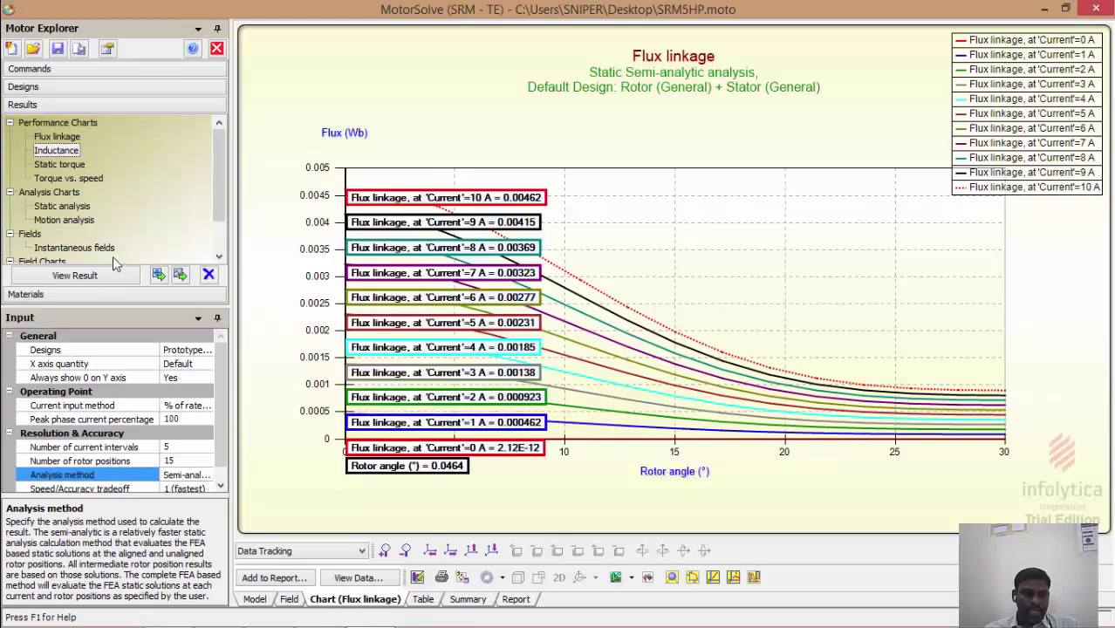
pyautogui.click(59, 151)
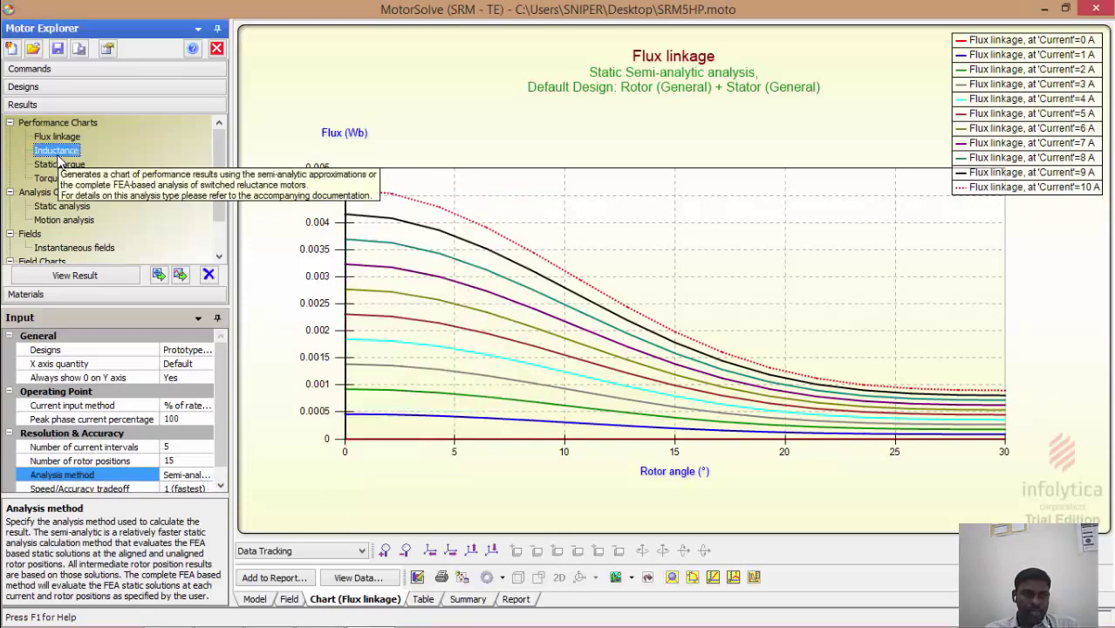
pyautogui.click(111, 277)
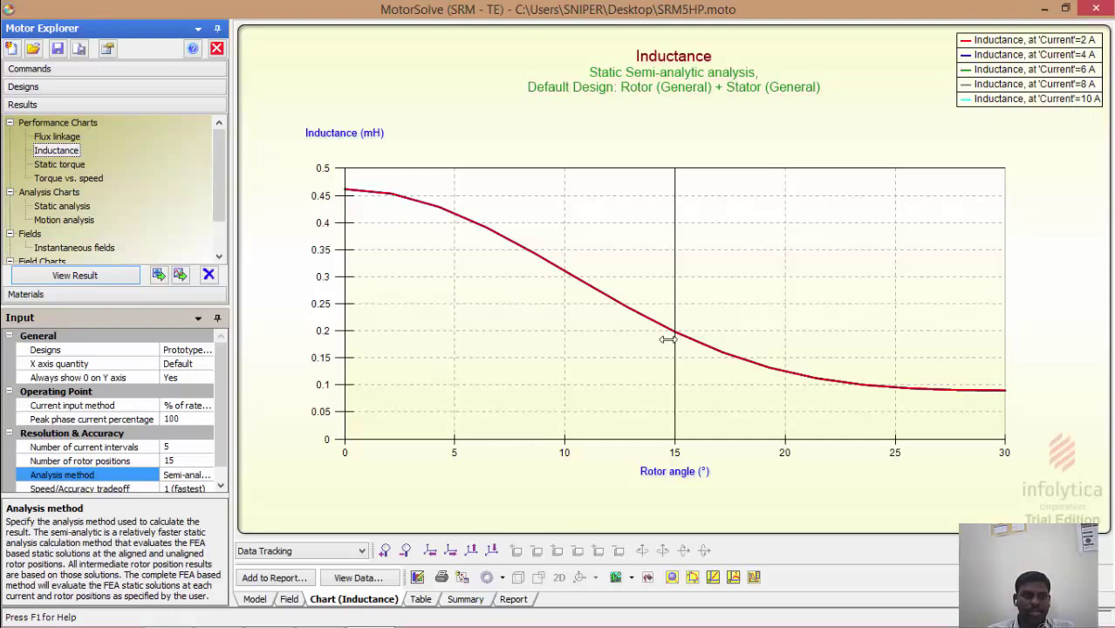
# Generate the static torque chart with Semi-analytic analysis, and again with the Complete FEA based analysis method
pyautogui.click(70, 165)
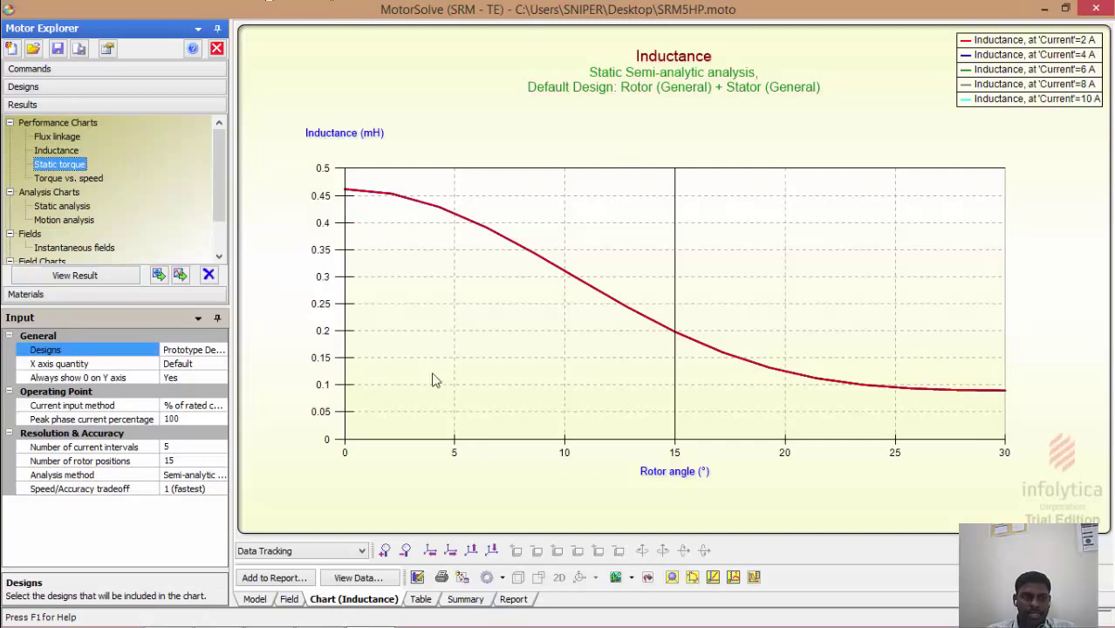
pyautogui.click(112, 277)
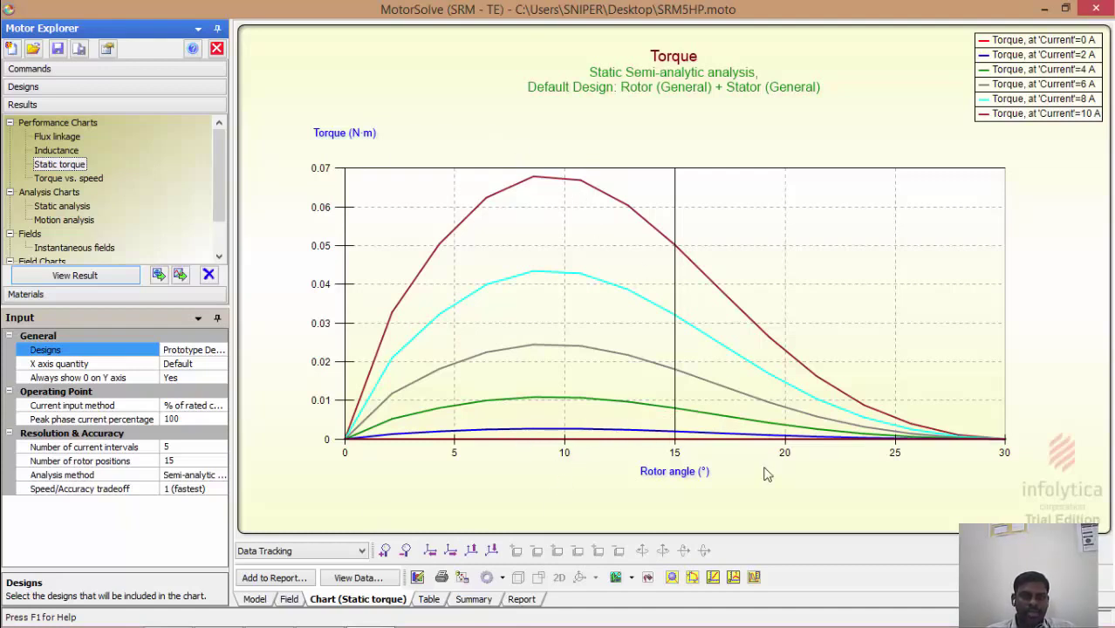
pyautogui.click(199, 479)
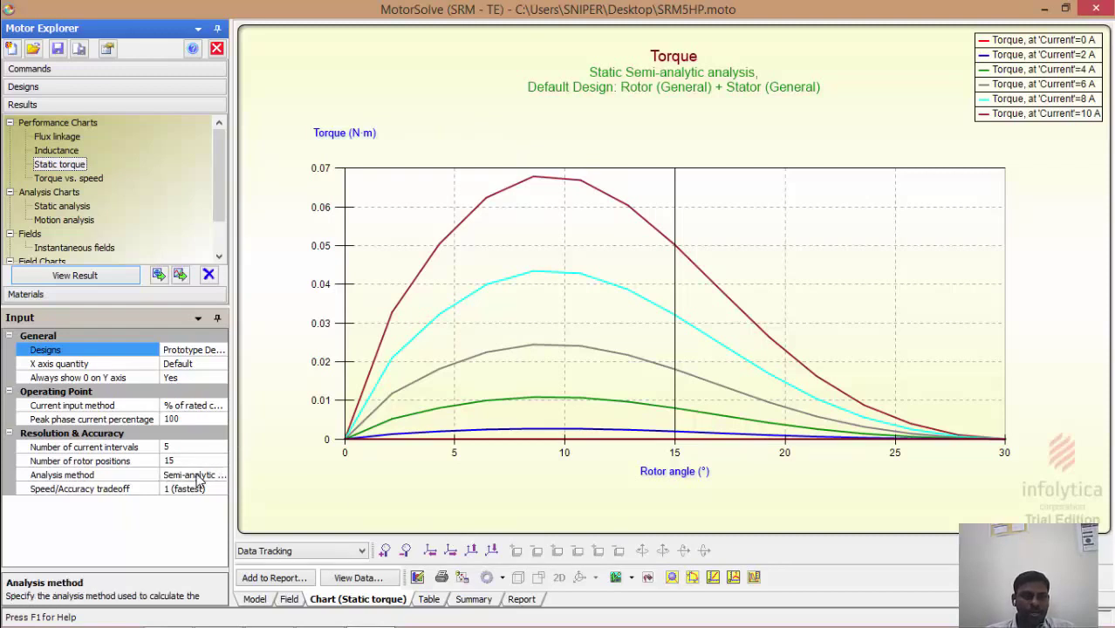
pyautogui.click(208, 461)
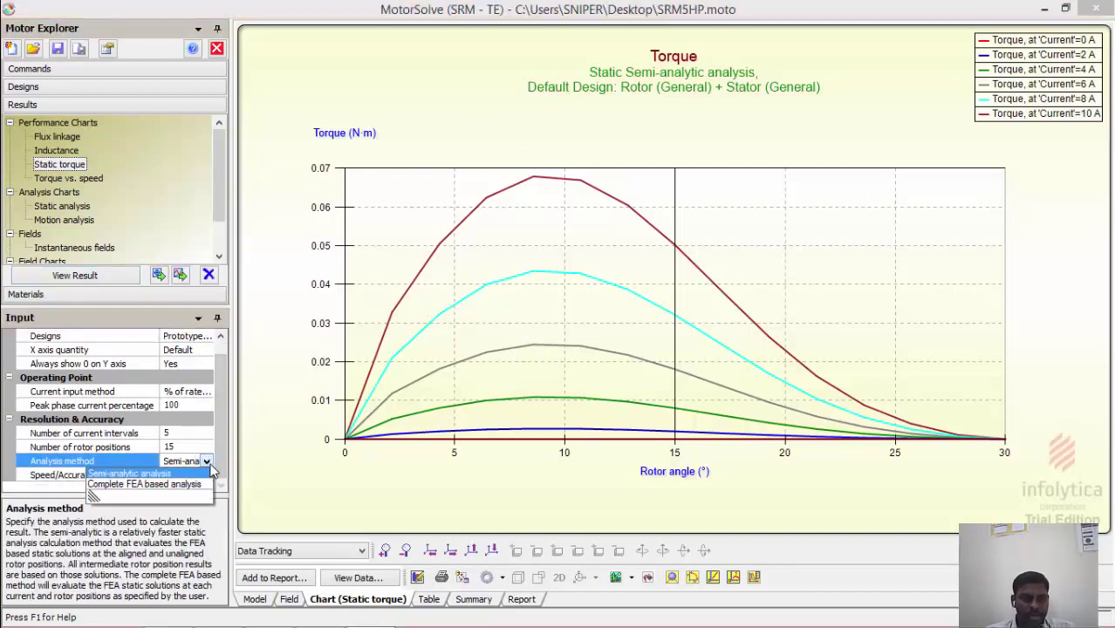
pyautogui.click(179, 484)
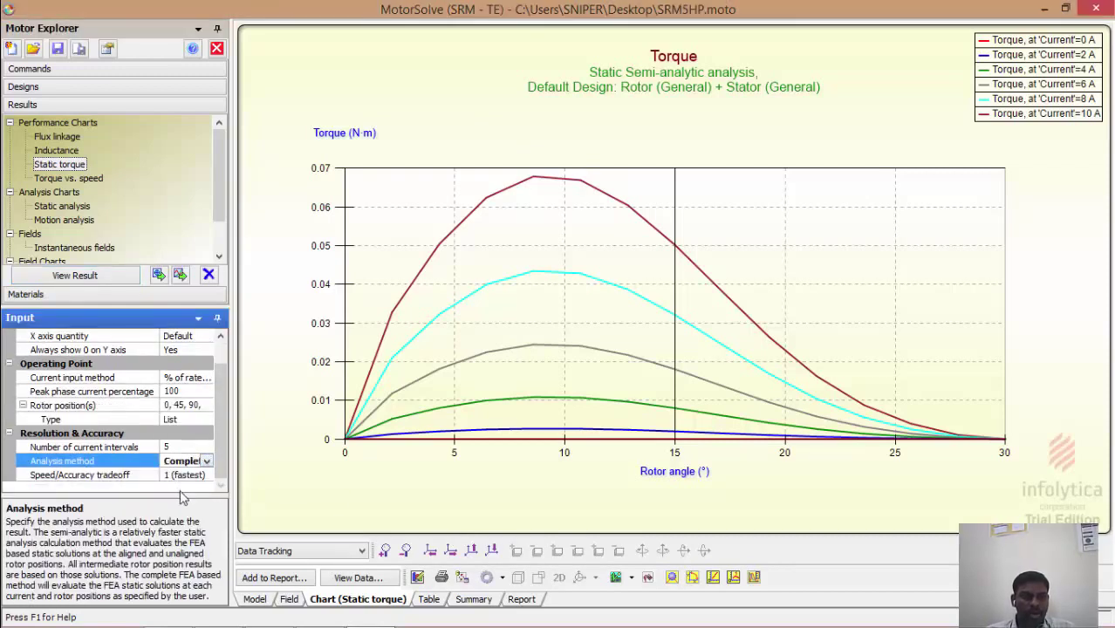
pyautogui.click(70, 166)
pyautogui.click(93, 277)
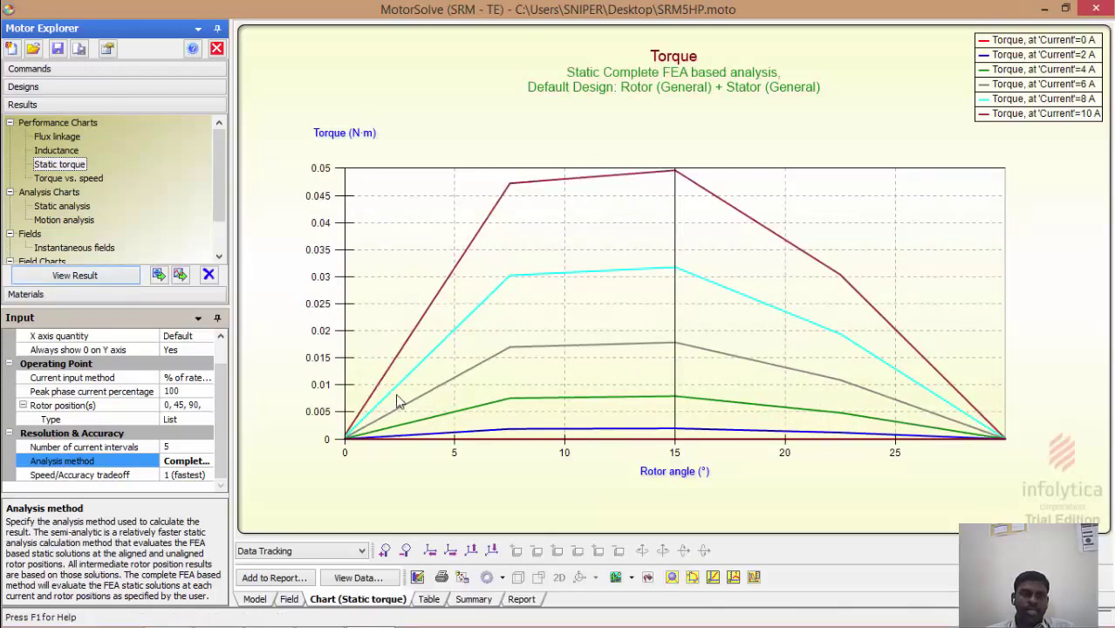
pyautogui.click(199, 406)
pyautogui.scroll(1, 202, 410)
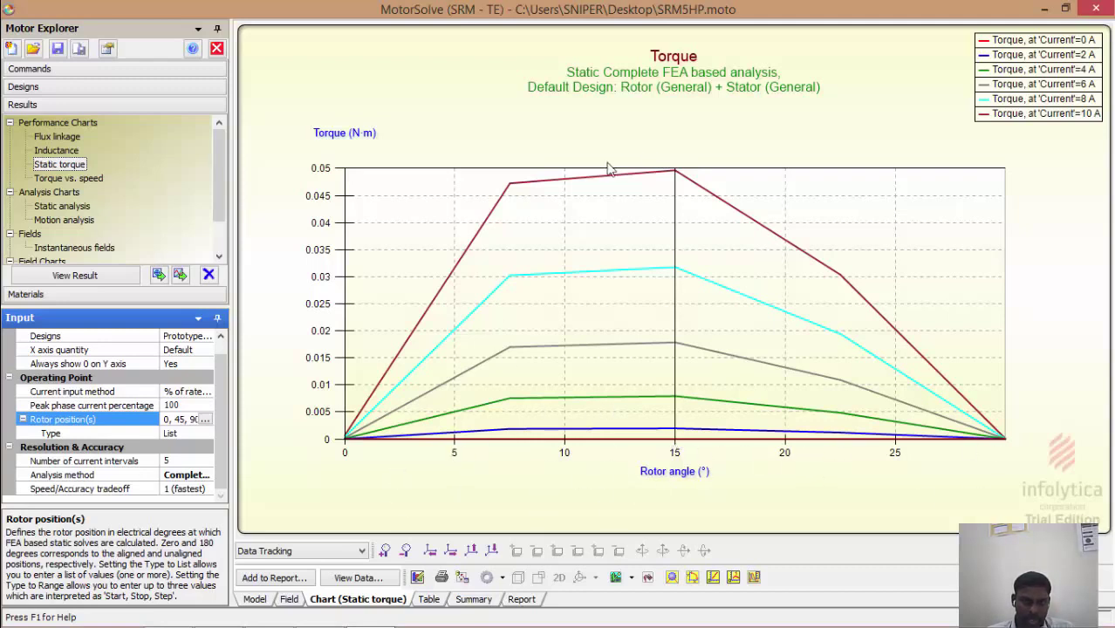
# Choose Current as the result quantity for the static analysis chart
pyautogui.click(87, 178)
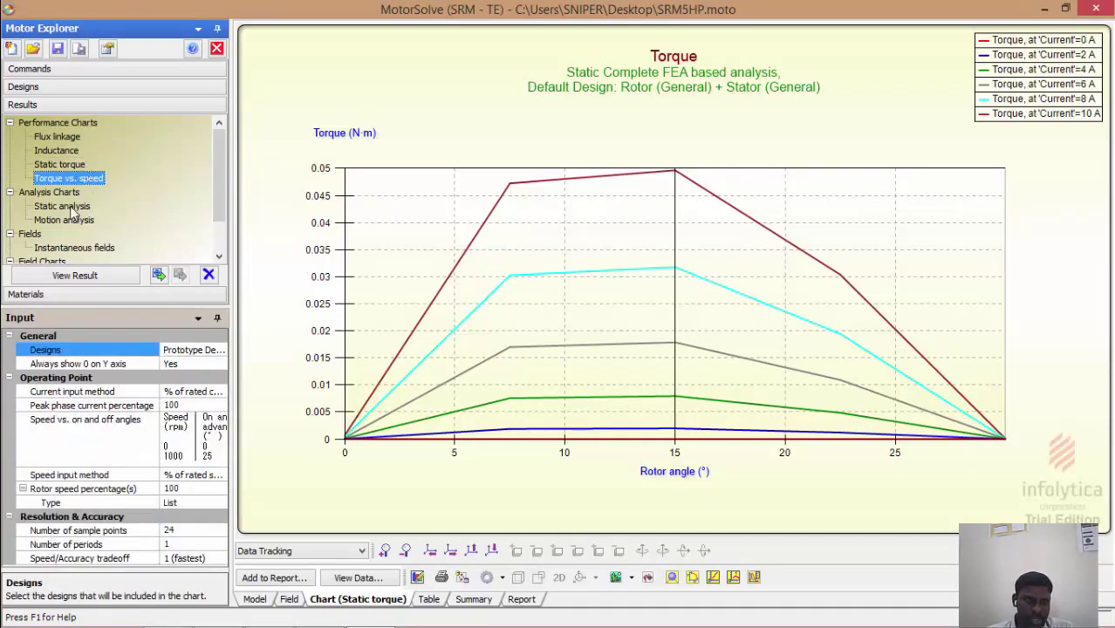
pyautogui.click(72, 207)
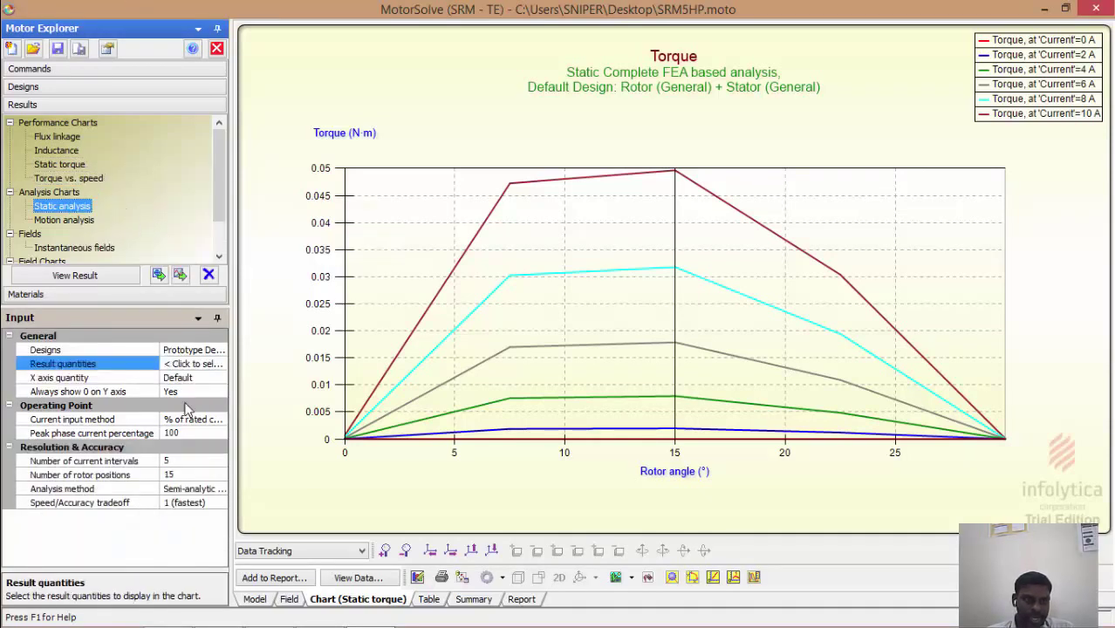
pyautogui.click(186, 365)
pyautogui.click(221, 364)
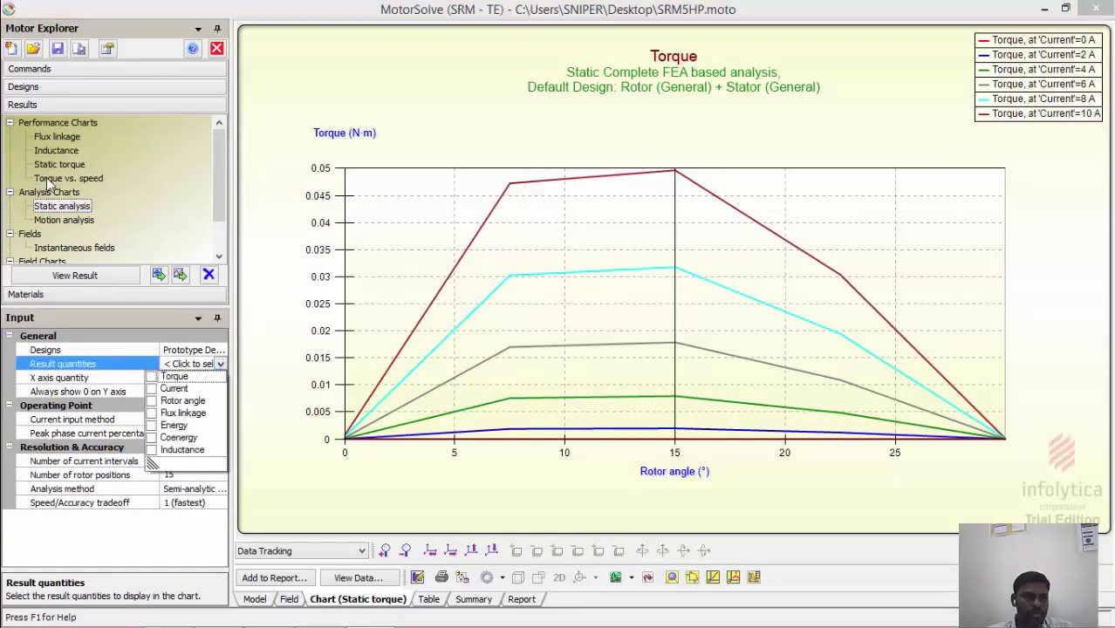
pyautogui.click(151, 388)
pyautogui.click(260, 410)
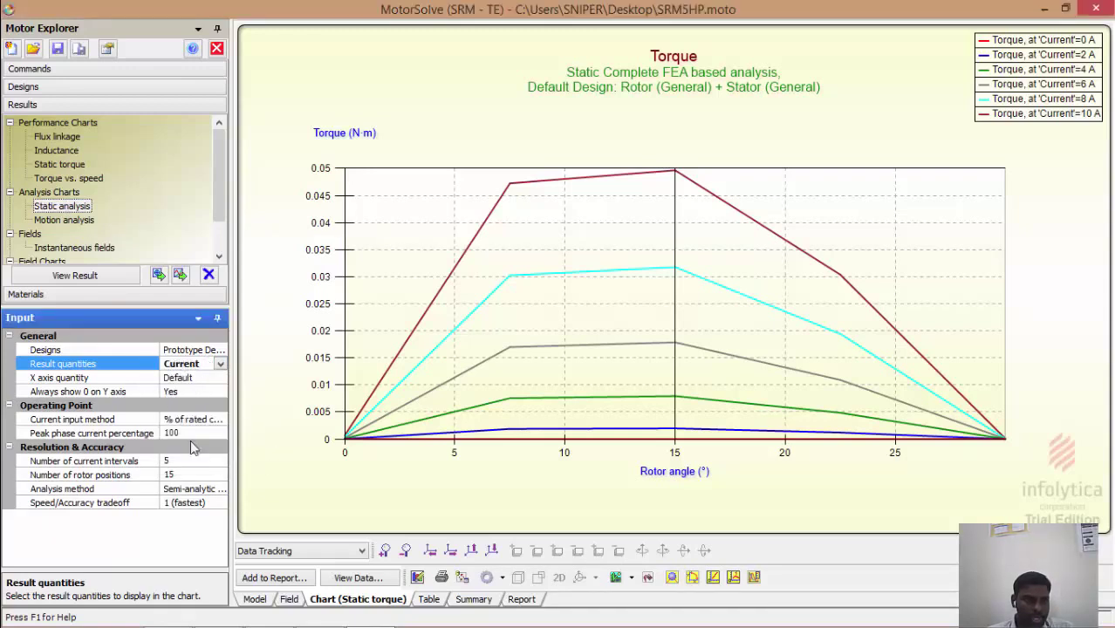
# Set the static analysis chart's X axis quantity to Torque and generate the chart
pyautogui.click(187, 378)
pyautogui.click(221, 380)
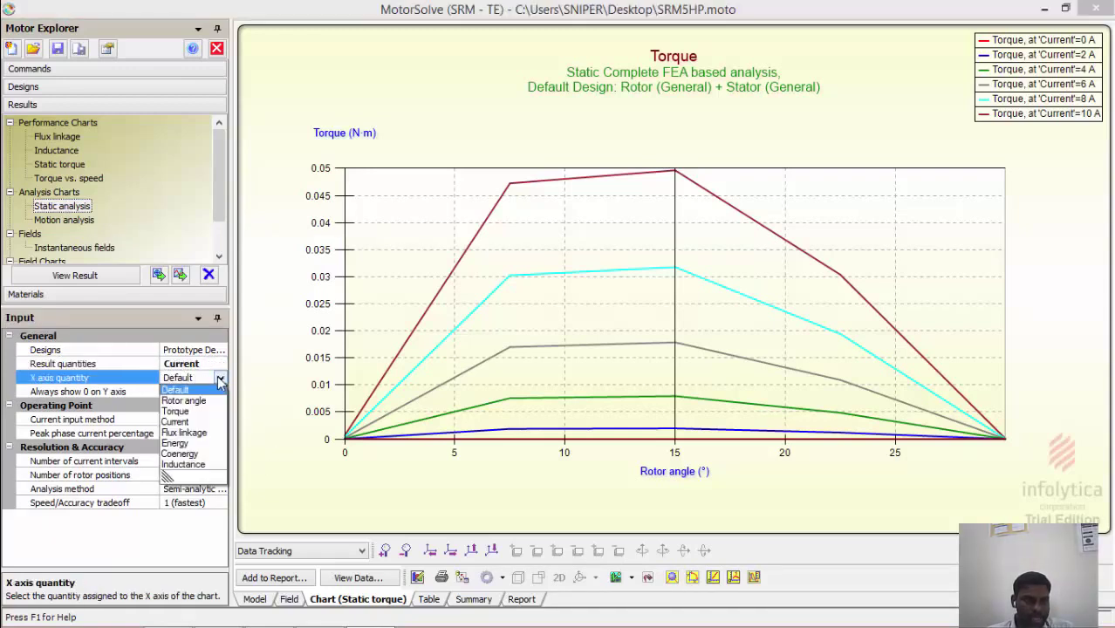
pyautogui.click(182, 422)
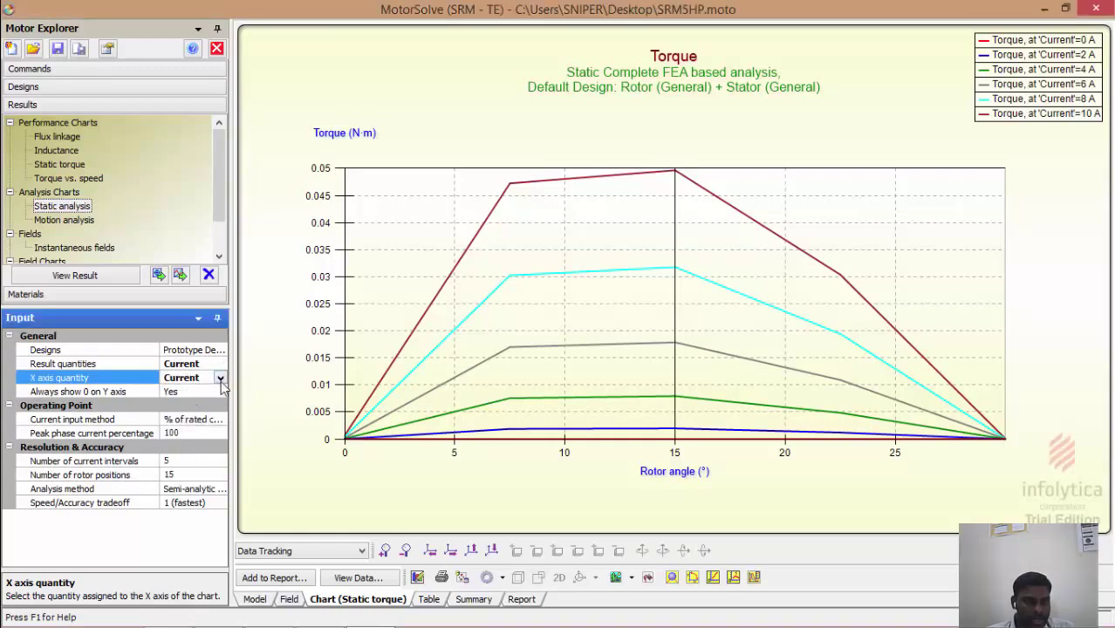
pyautogui.click(220, 380)
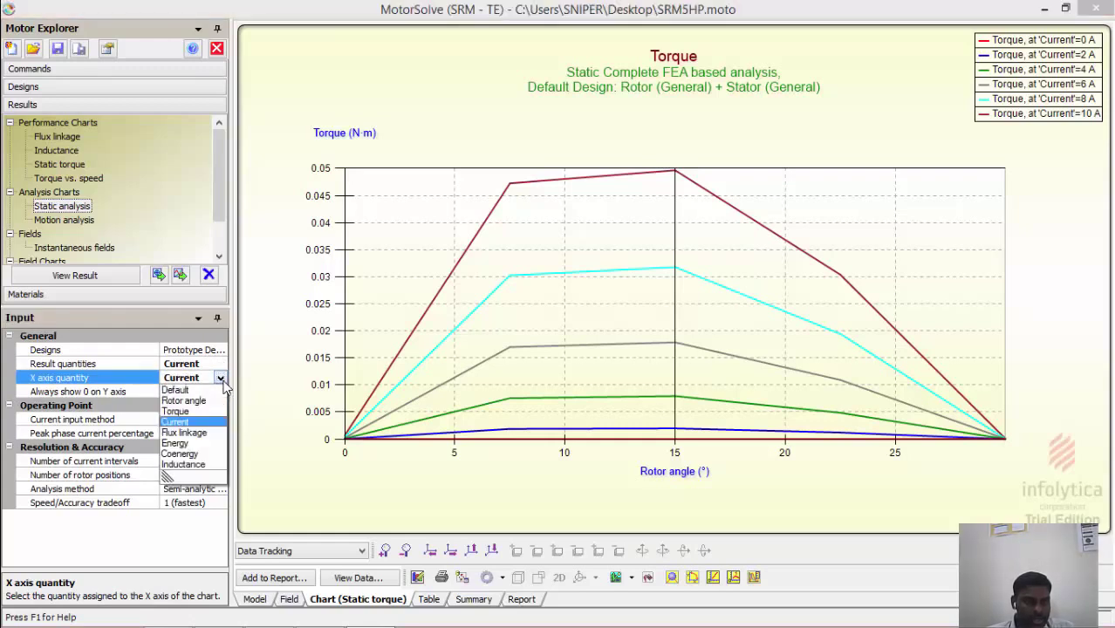
pyautogui.click(180, 412)
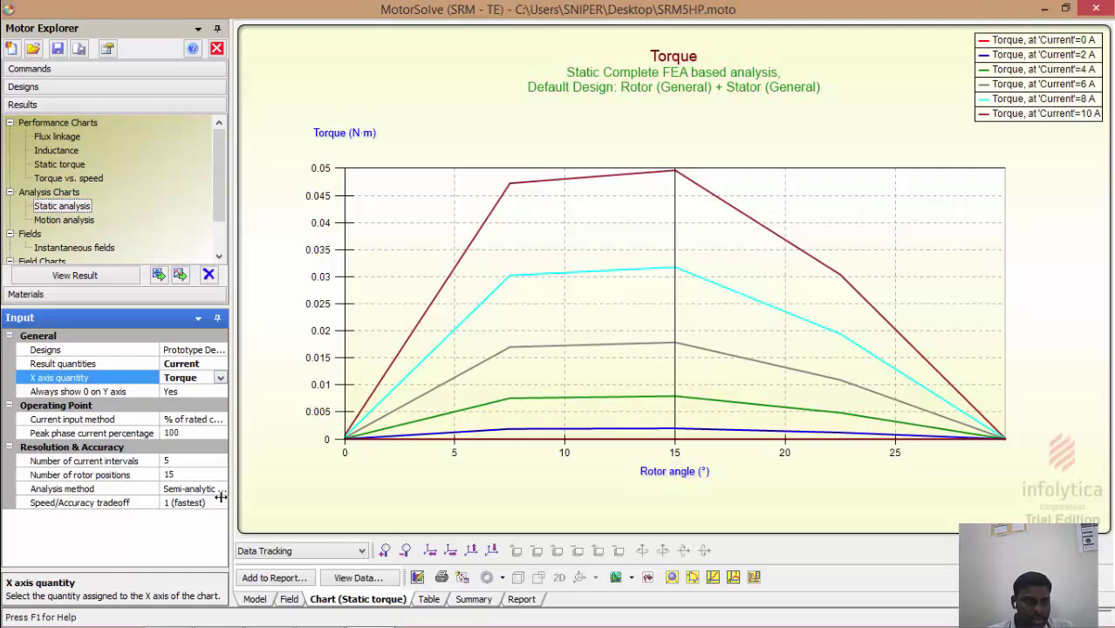
pyautogui.click(86, 277)
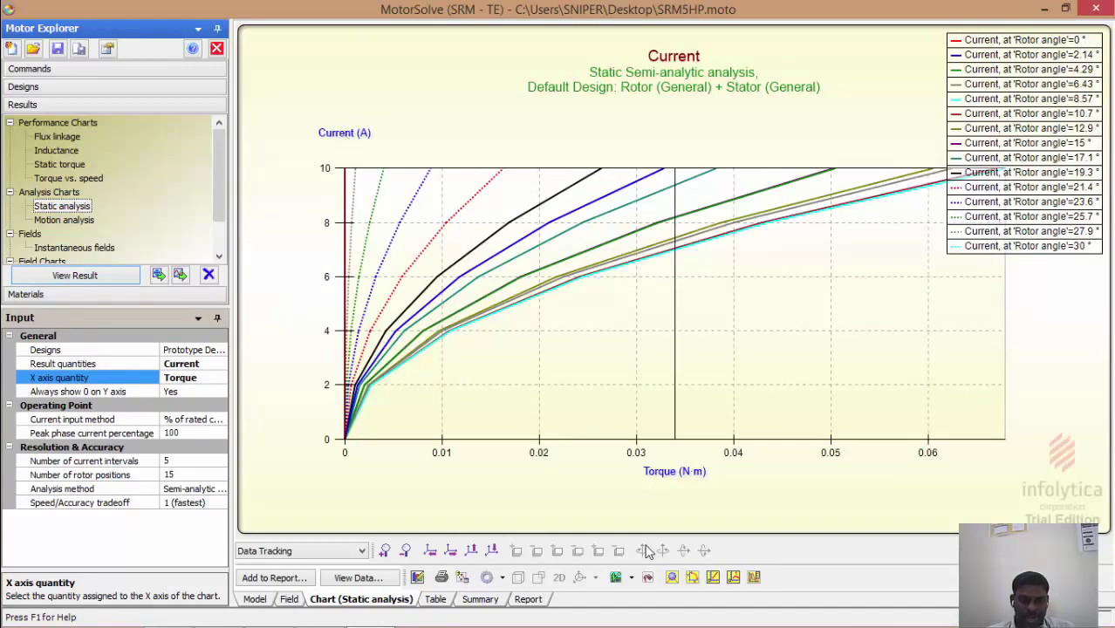
# Set the static analysis chart's X axis quantity to Energy and generate the current chart again
pyautogui.click(180, 364)
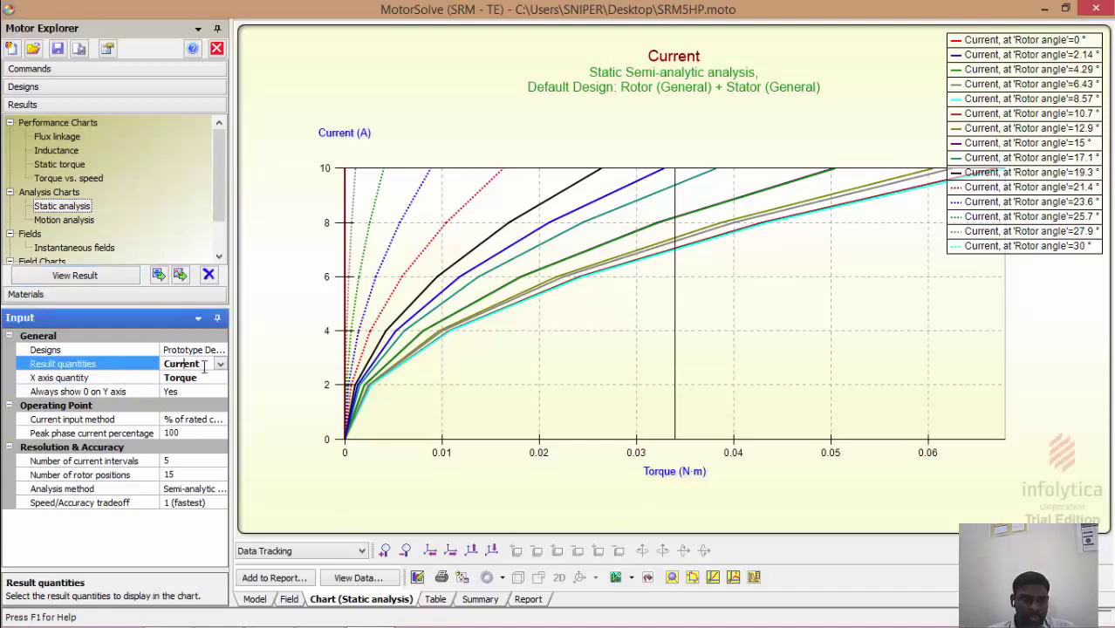
pyautogui.click(199, 378)
pyautogui.click(220, 381)
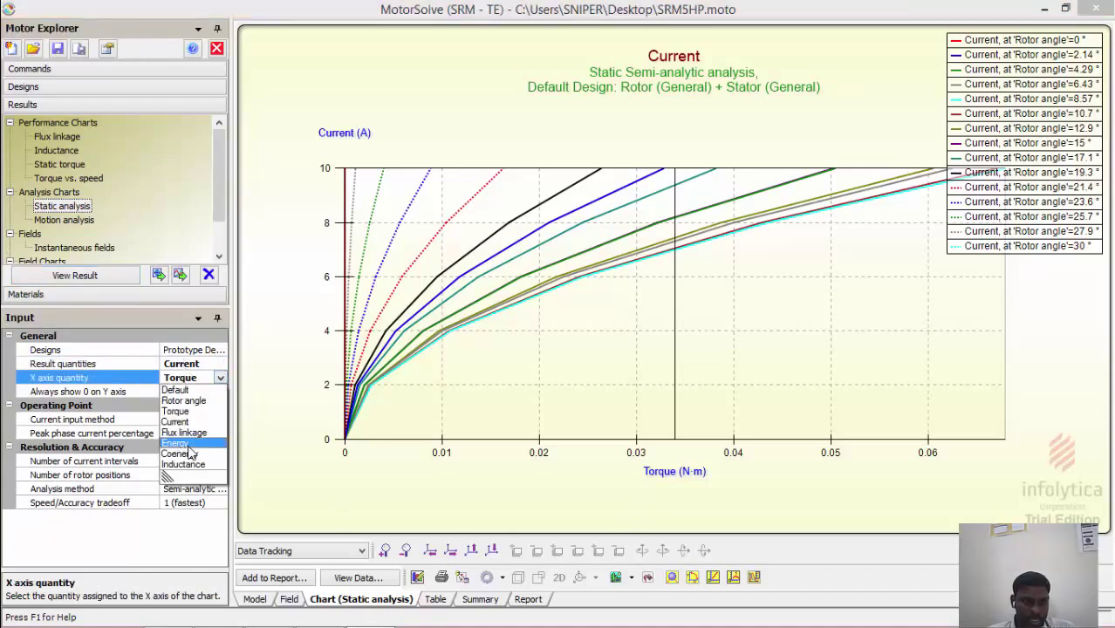
pyautogui.click(188, 444)
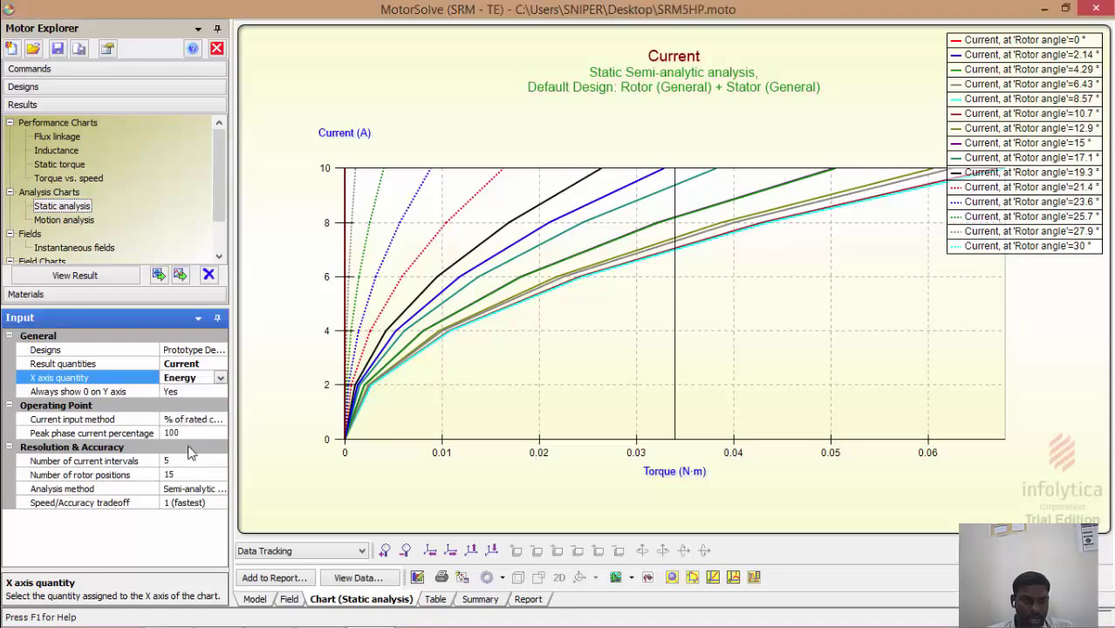
pyautogui.click(75, 275)
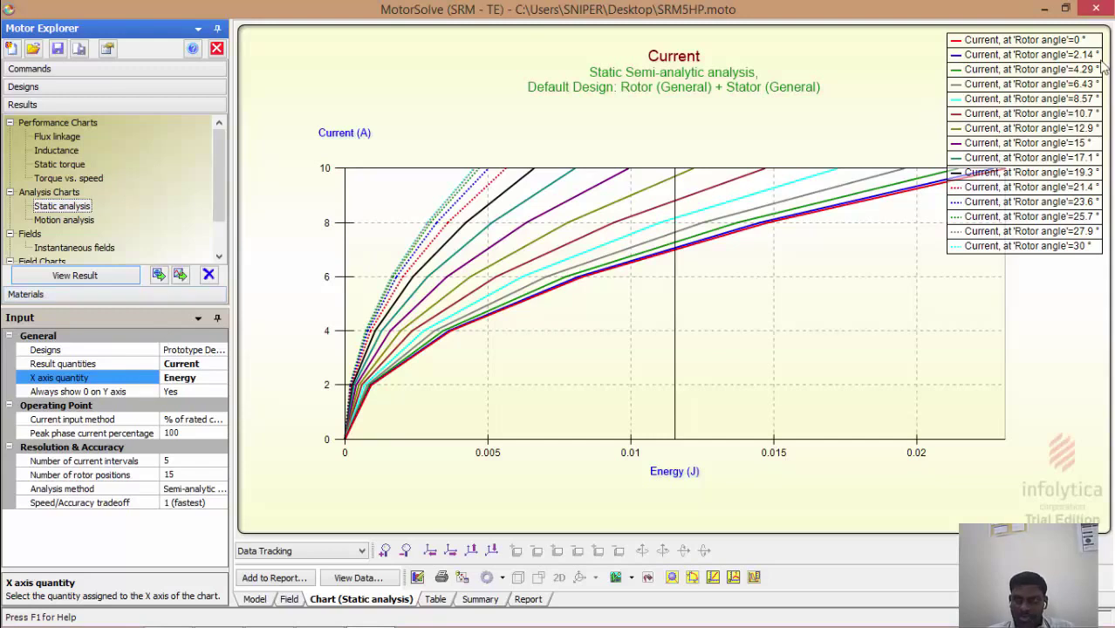
# Plot the static analysis current against Coenergy on the X axis
pyautogui.click(218, 377)
pyautogui.click(221, 377)
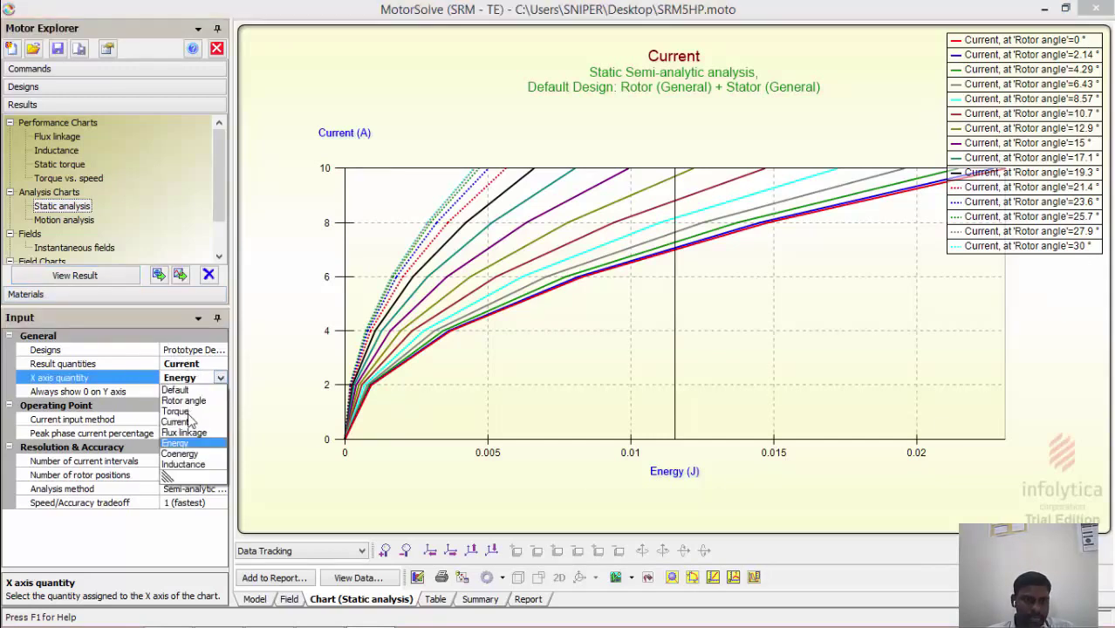
pyautogui.click(188, 455)
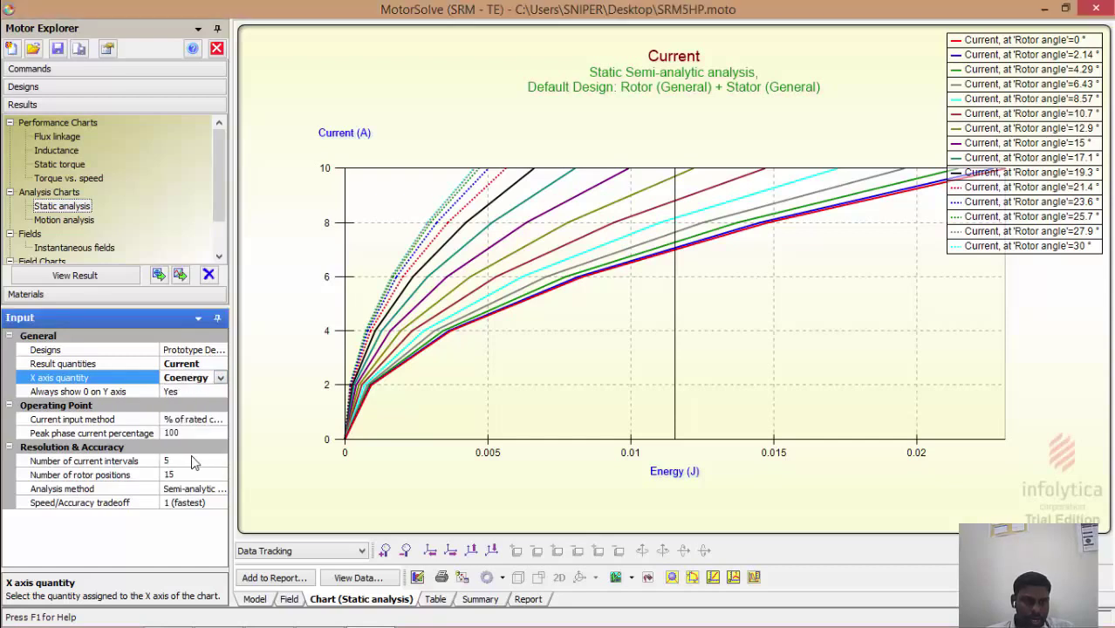
pyautogui.click(100, 277)
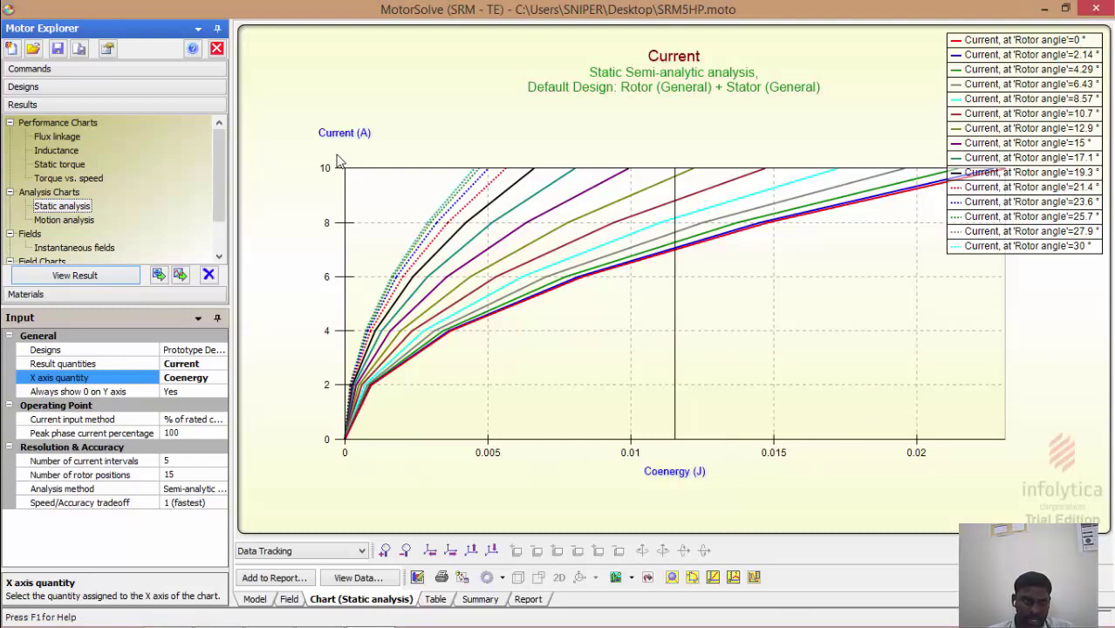
# Generate the instantaneous fields plot of flux function and flux density, and examine the field around the stator and rotor poles
pyautogui.click(77, 247)
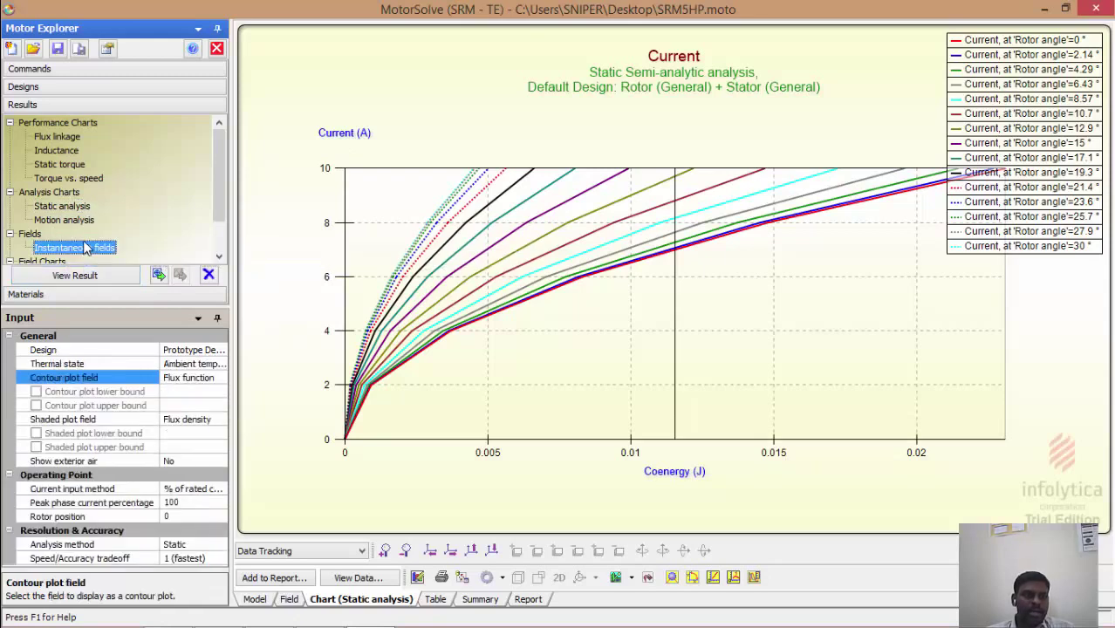
pyautogui.click(88, 280)
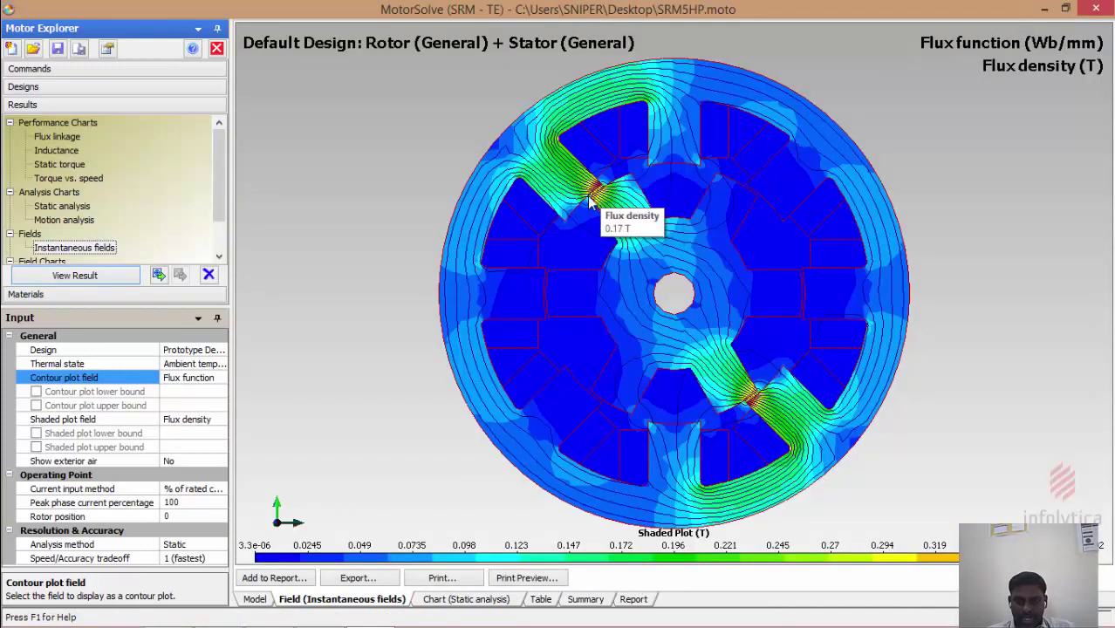
pyautogui.moveTo(708, 371)
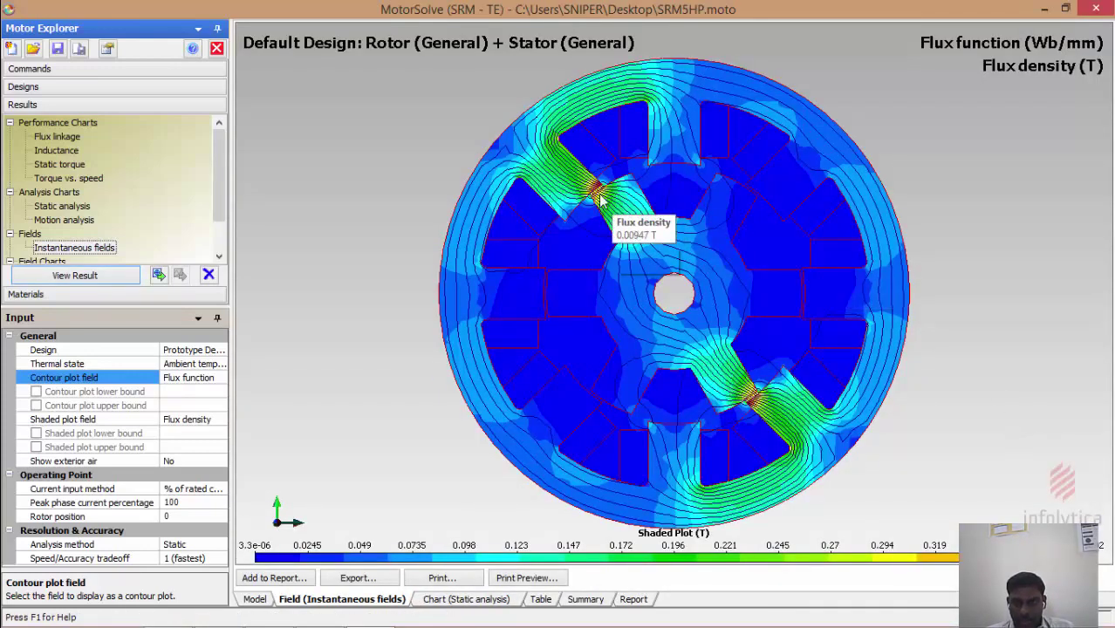
pyautogui.moveTo(731, 390); pyautogui.dragTo(757, 377)
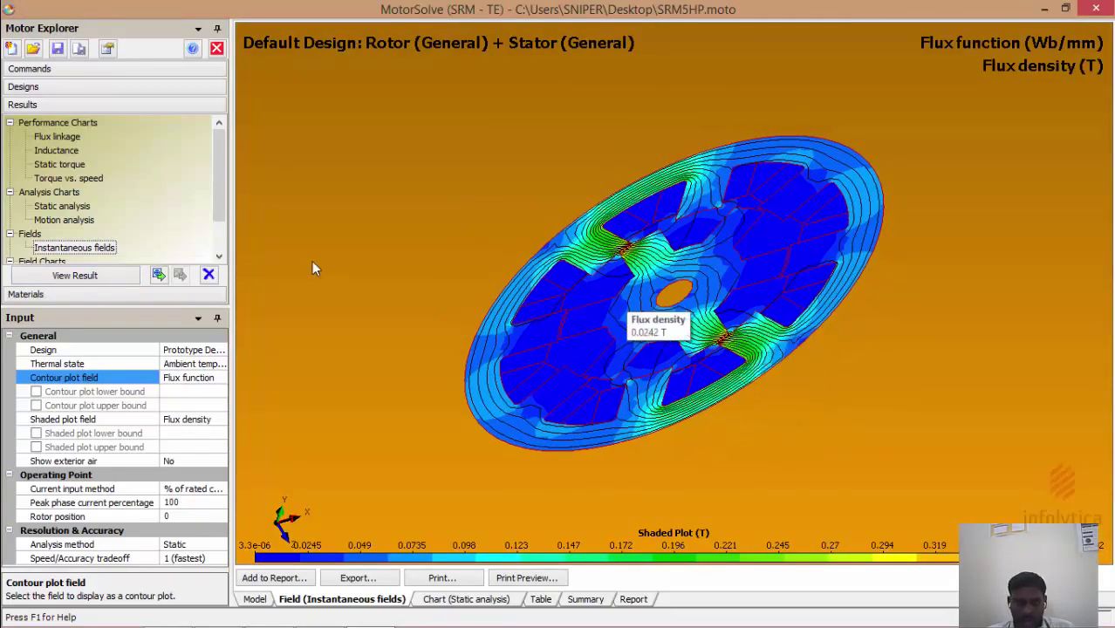
pyautogui.rightClick(283, 166)
pyautogui.click(370, 175)
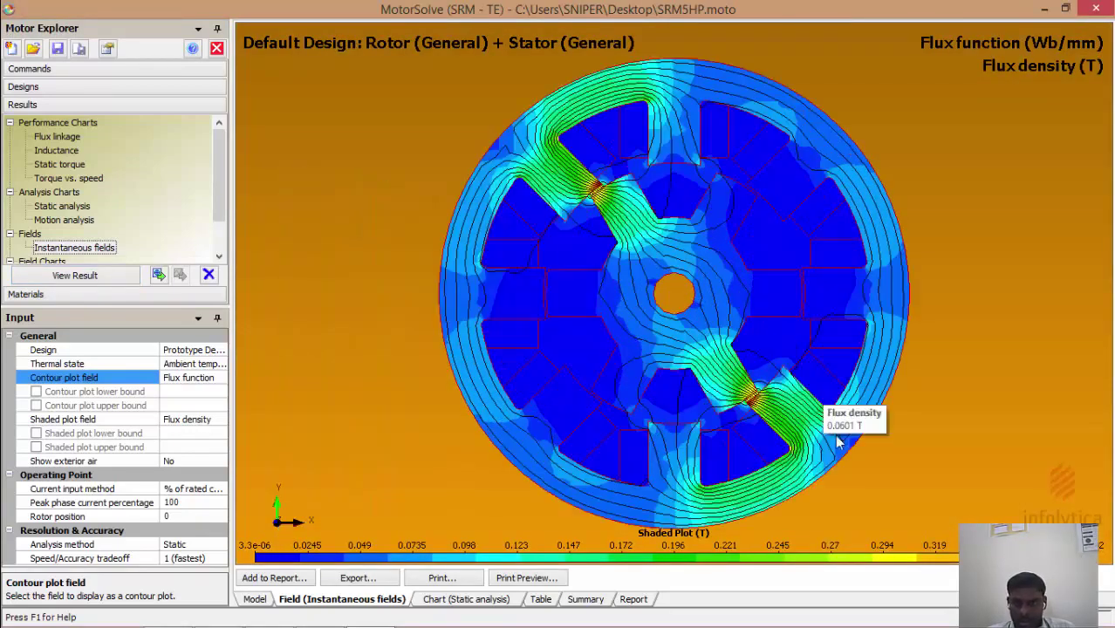
pyautogui.scroll(2, 756, 404)
pyautogui.scroll(2, 755, 404)
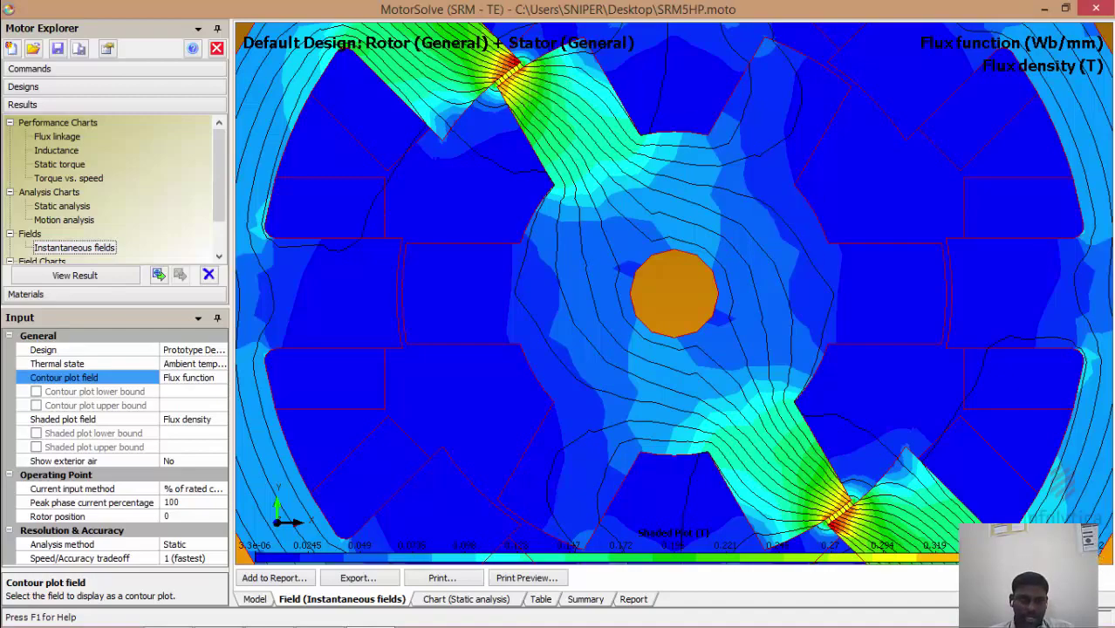
pyautogui.moveTo(359, 384)
pyautogui.scroll(-5, 360, 383)
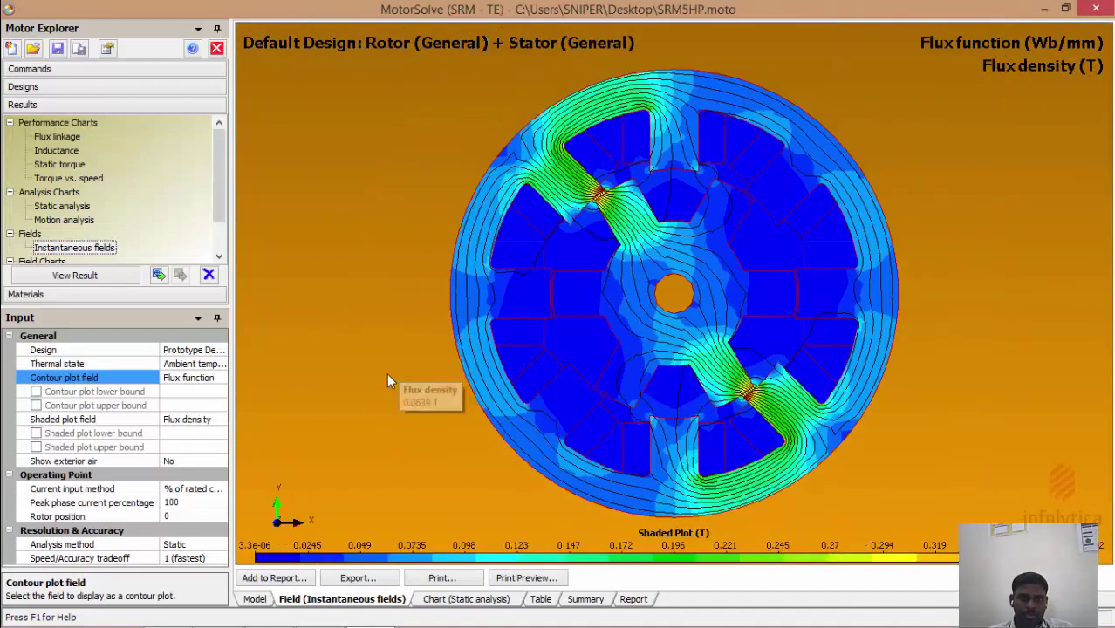
pyautogui.rightClick(328, 73)
pyautogui.press('Escape')
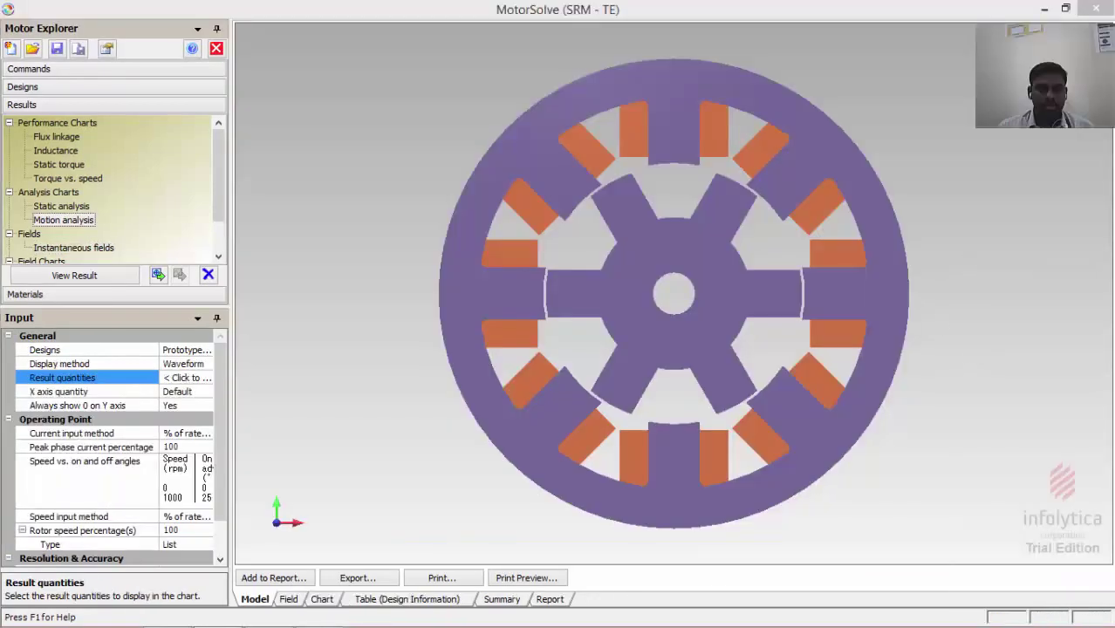
# Set up the motion analysis chart with Output power as the result quantity and Torque as the X axis quantity
pyautogui.click(71, 224)
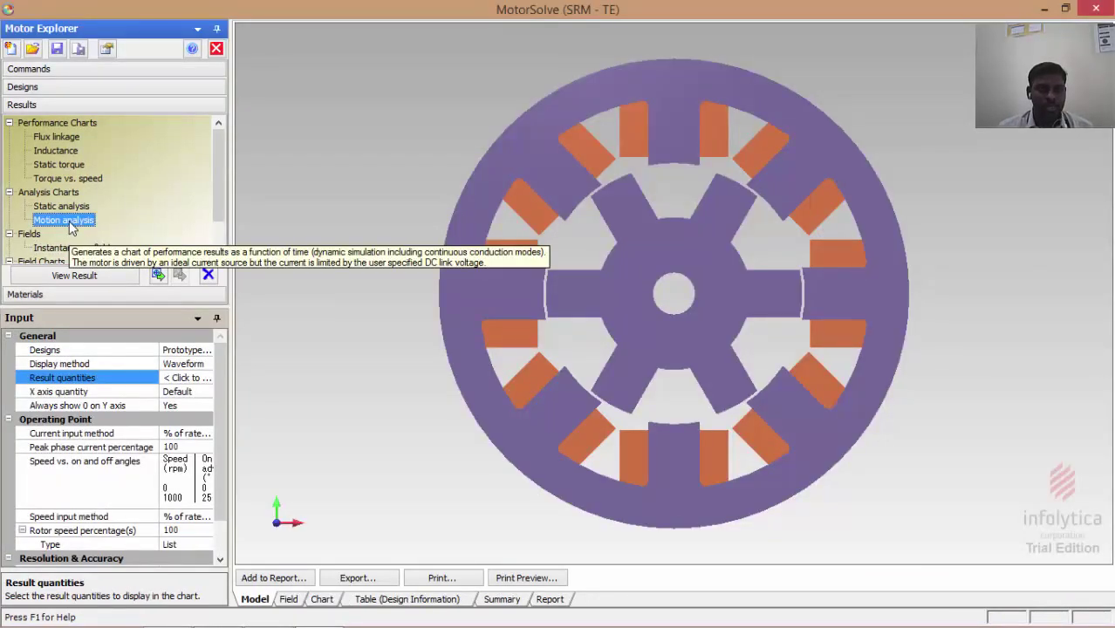
pyautogui.click(185, 381)
pyautogui.click(208, 380)
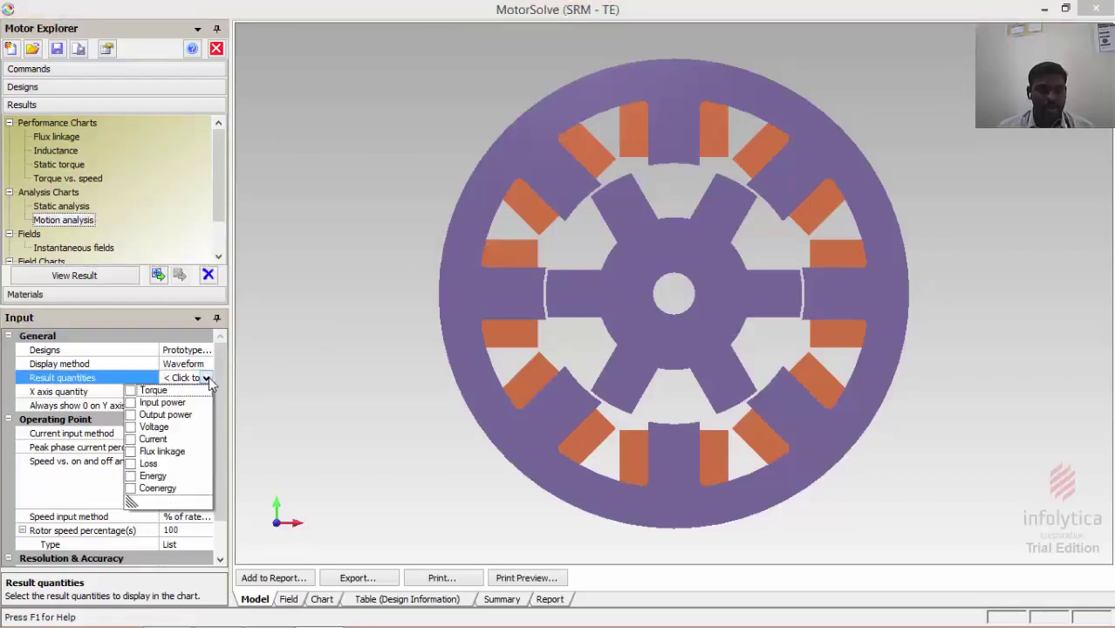
pyautogui.click(130, 414)
pyautogui.click(310, 439)
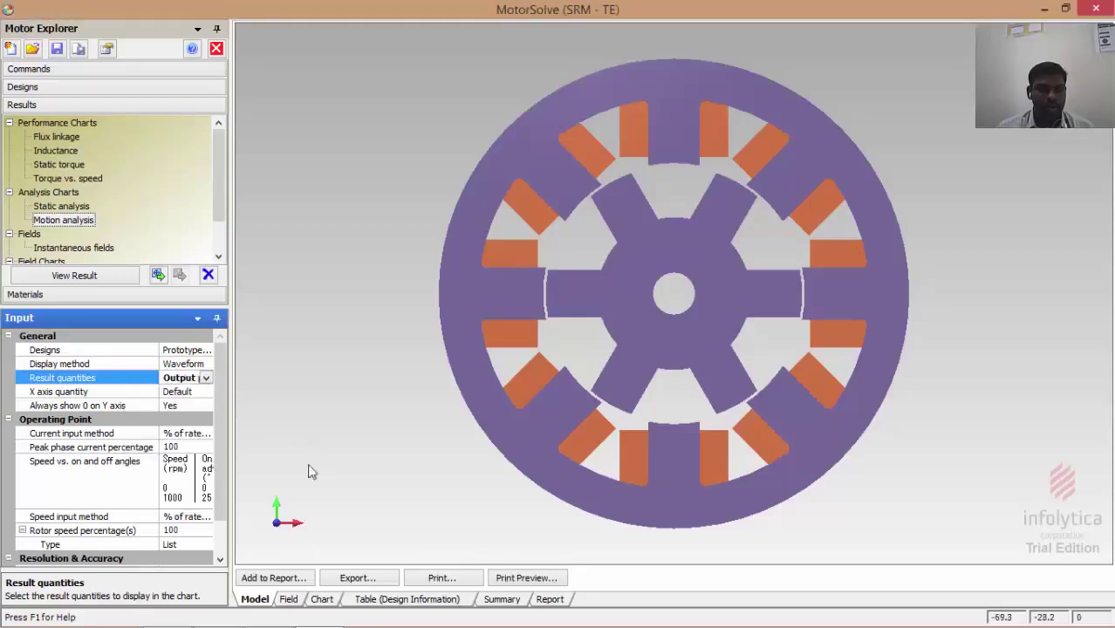
pyautogui.click(192, 393)
pyautogui.click(206, 392)
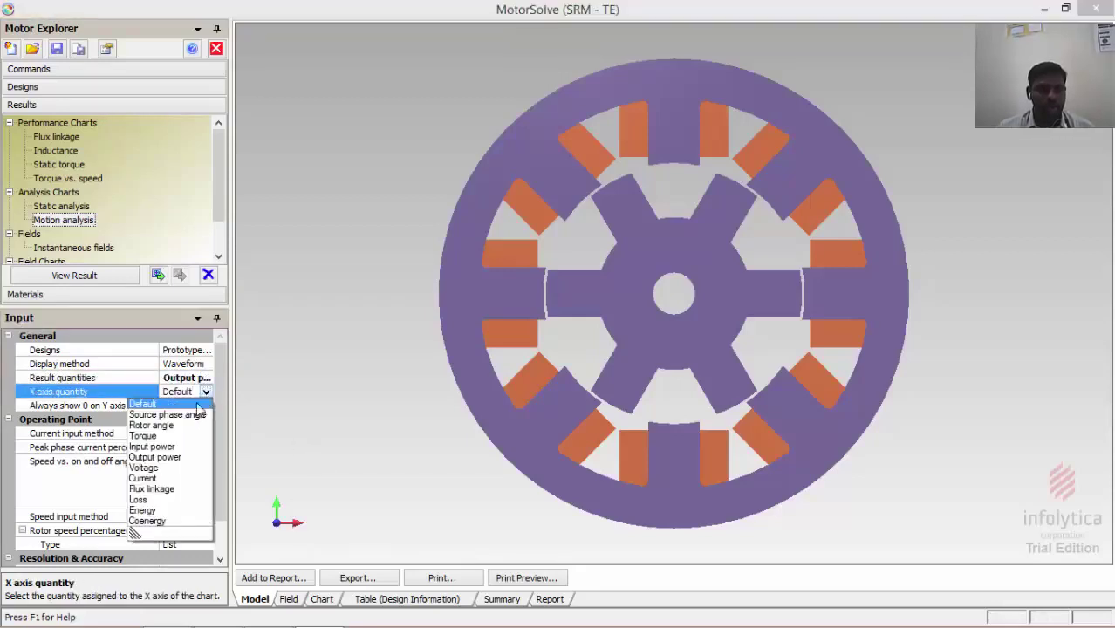
pyautogui.click(143, 437)
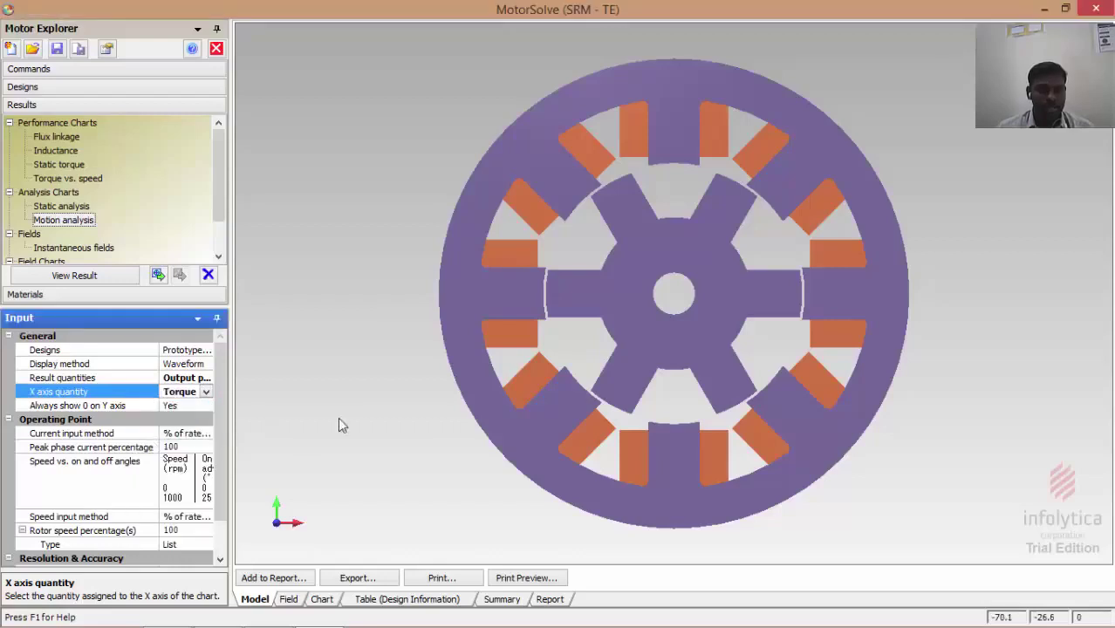
# Try to generate the motion analysis chart of output power against torque
pyautogui.click(63, 220)
pyautogui.click(74, 276)
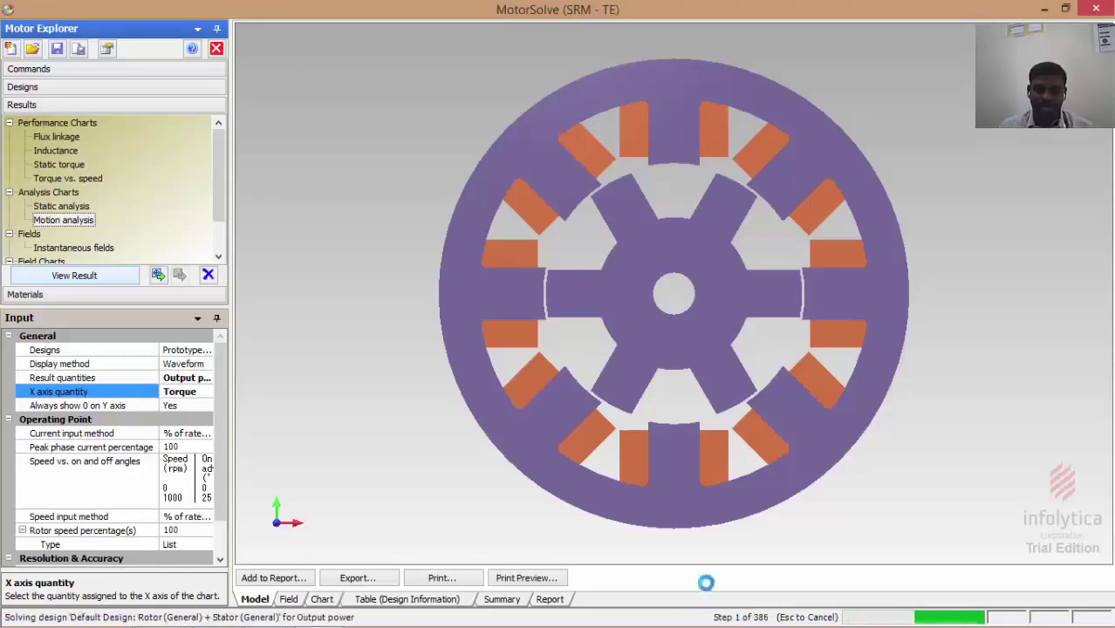
pyautogui.moveTo(772, 615)
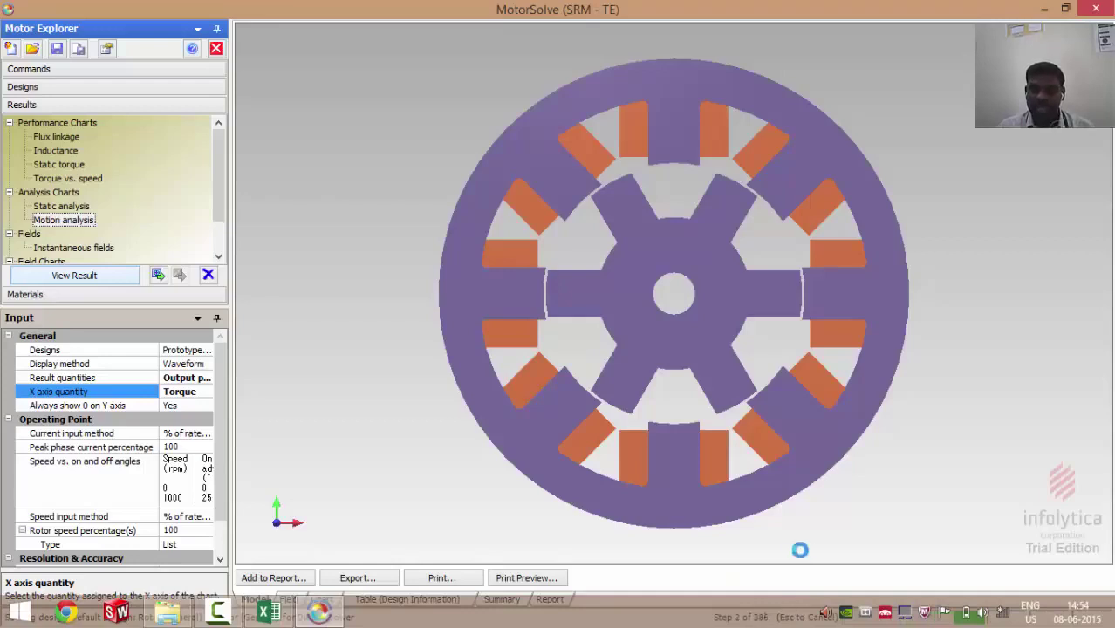
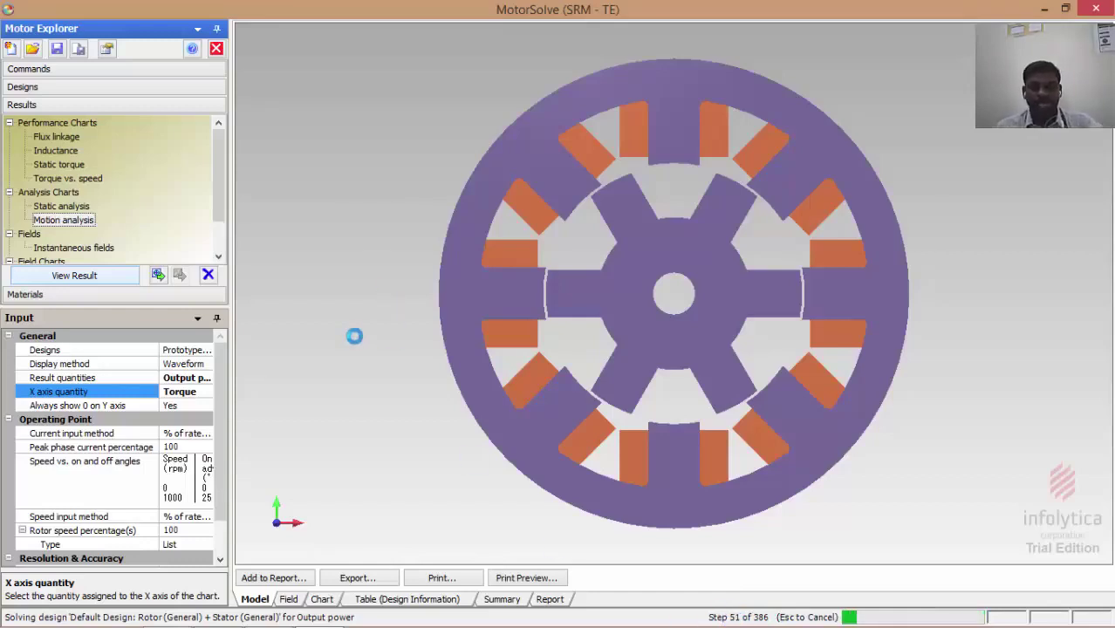
pyautogui.press('Escape')
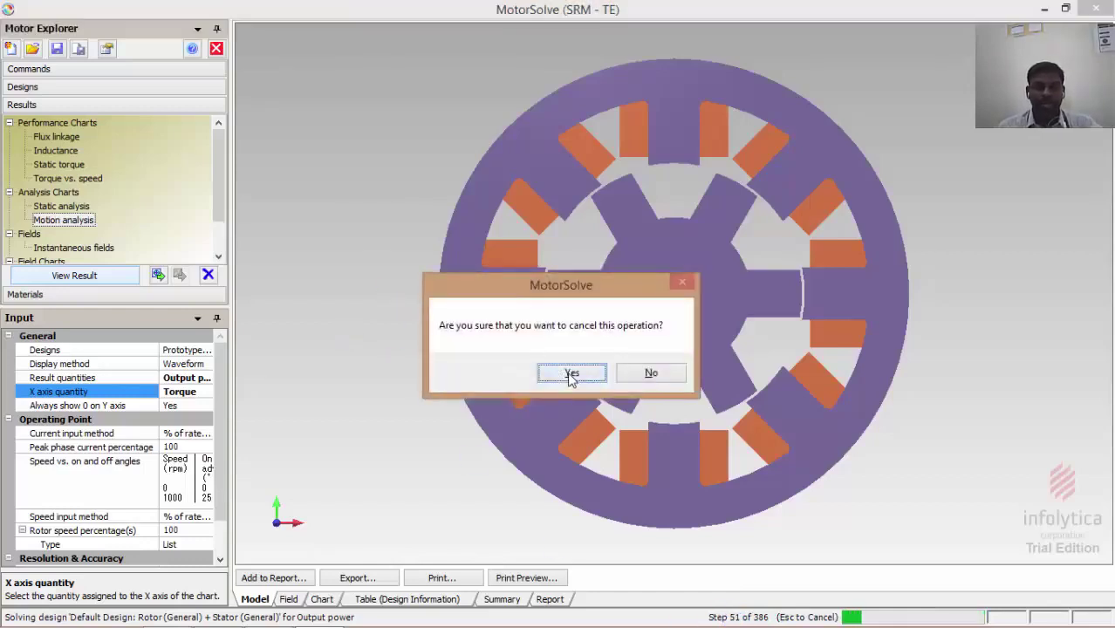
pyautogui.click(571, 374)
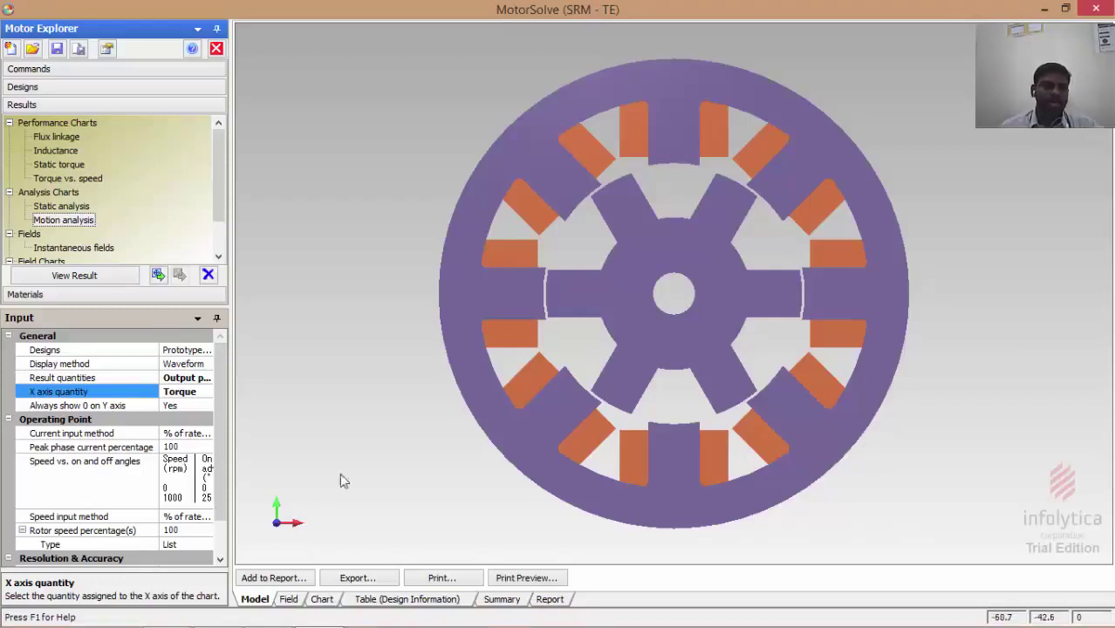
# Review which result quantities and X axis quantities the motion analysis chart offers
pyautogui.click(206, 377)
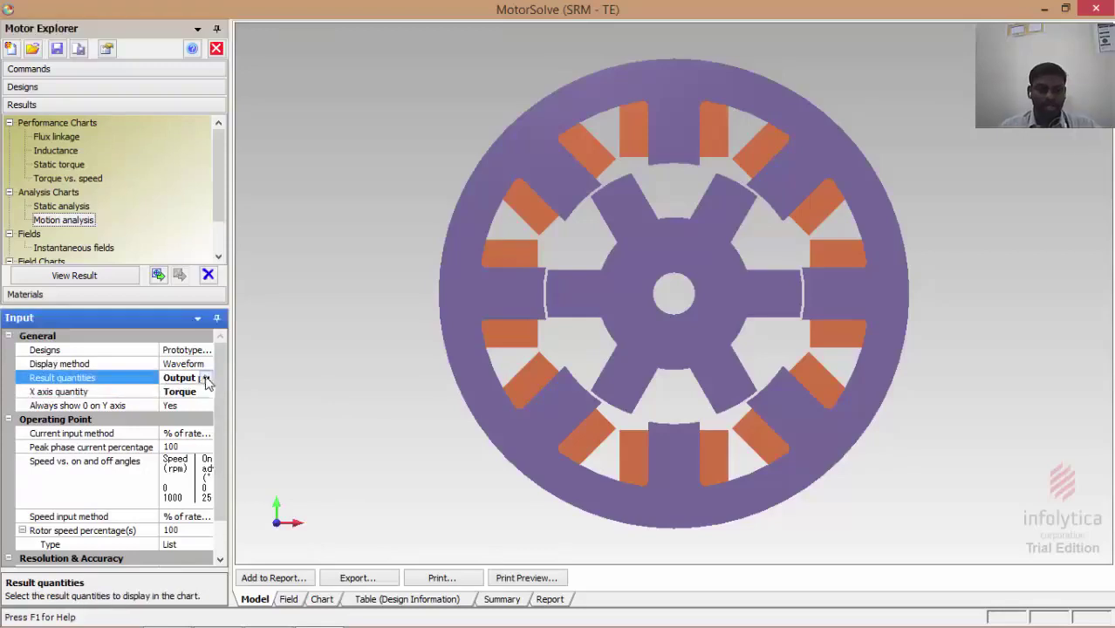
pyautogui.click(206, 378)
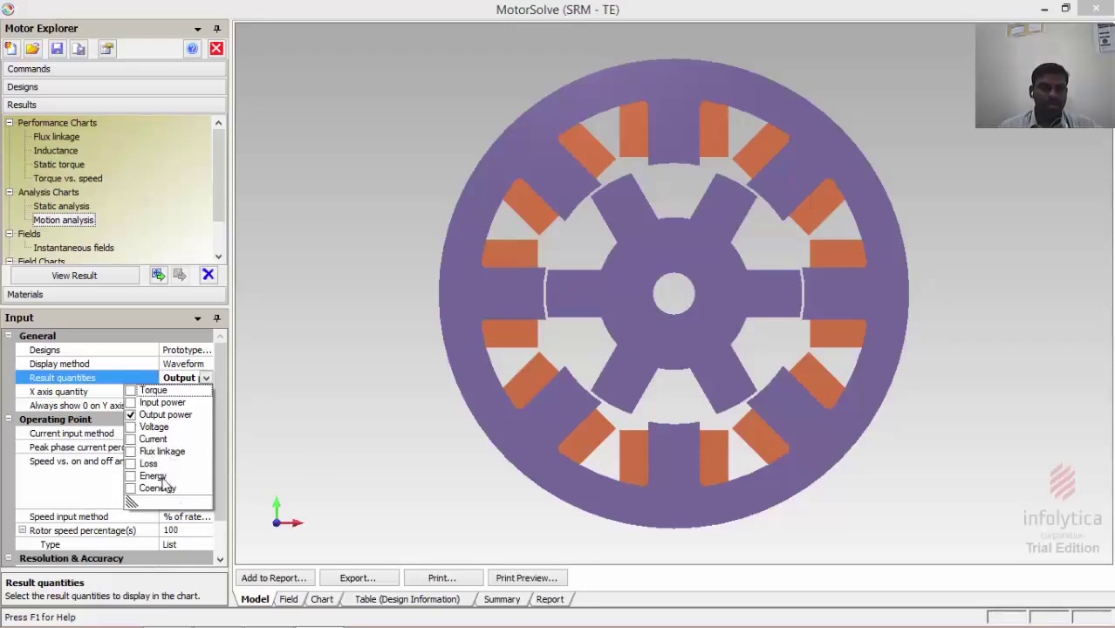
pyautogui.click(322, 466)
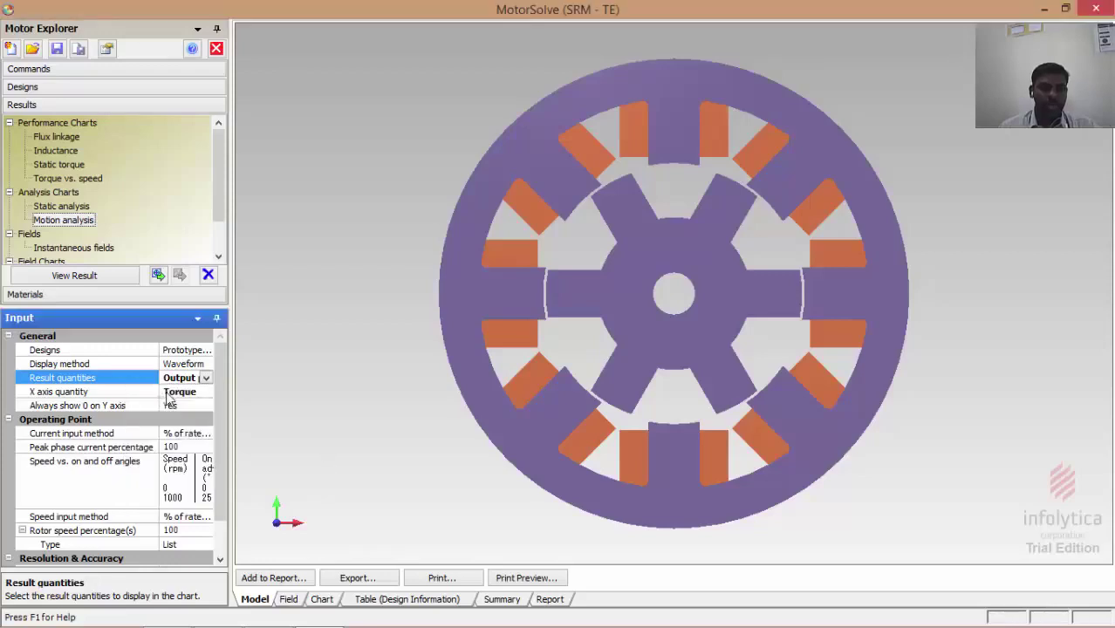
pyautogui.click(199, 394)
pyautogui.click(205, 392)
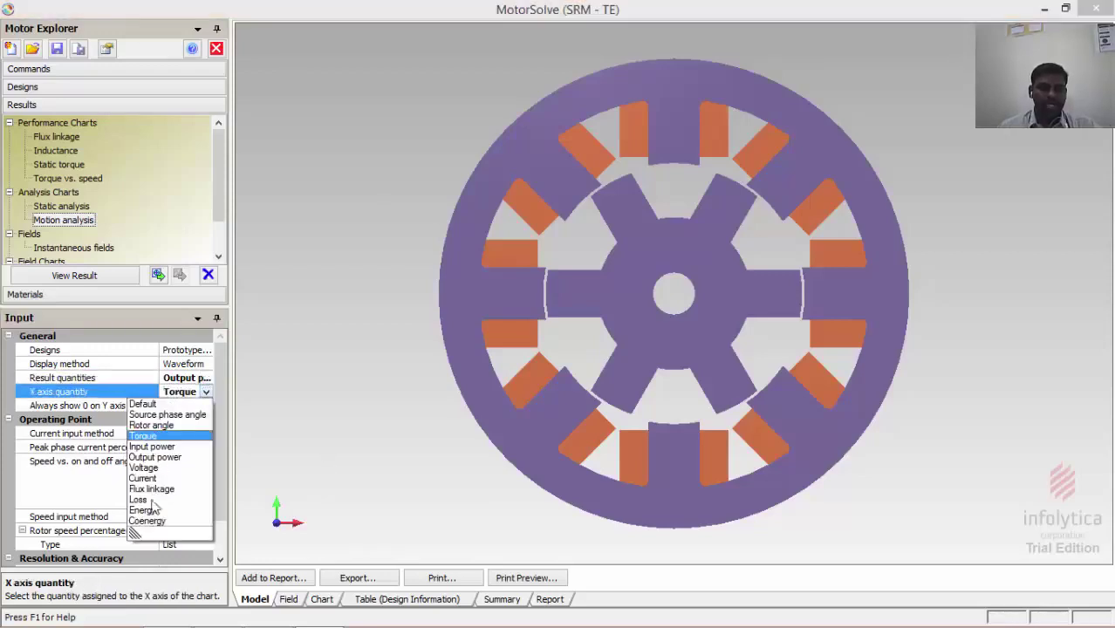
pyautogui.click(346, 408)
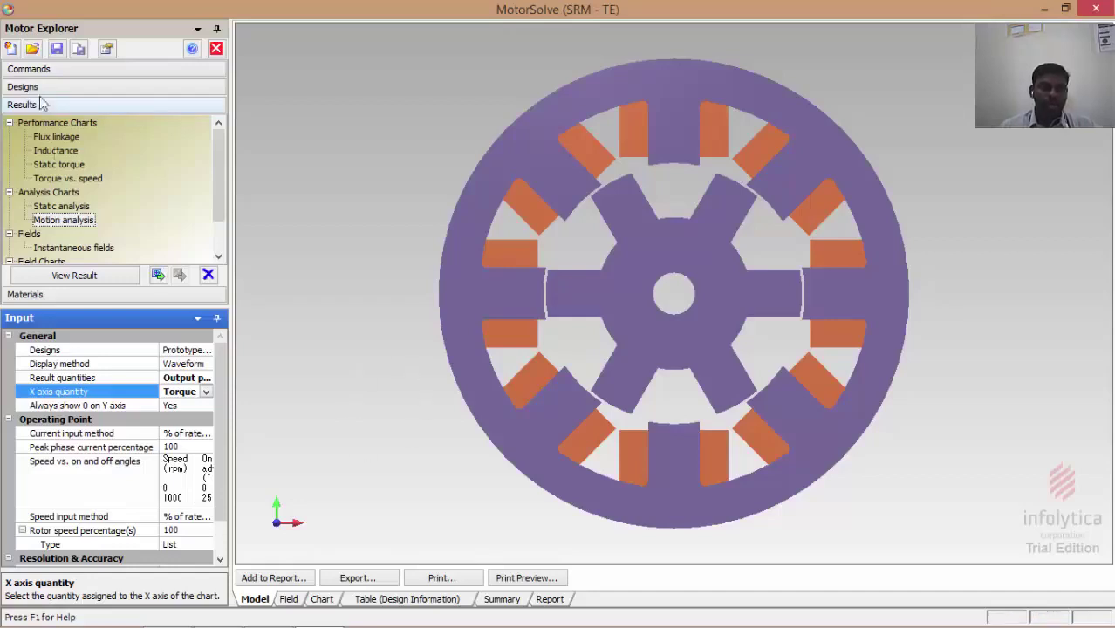
# Generate the flux linkage performance chart for the prototype design and open its data table
pyautogui.click(62, 137)
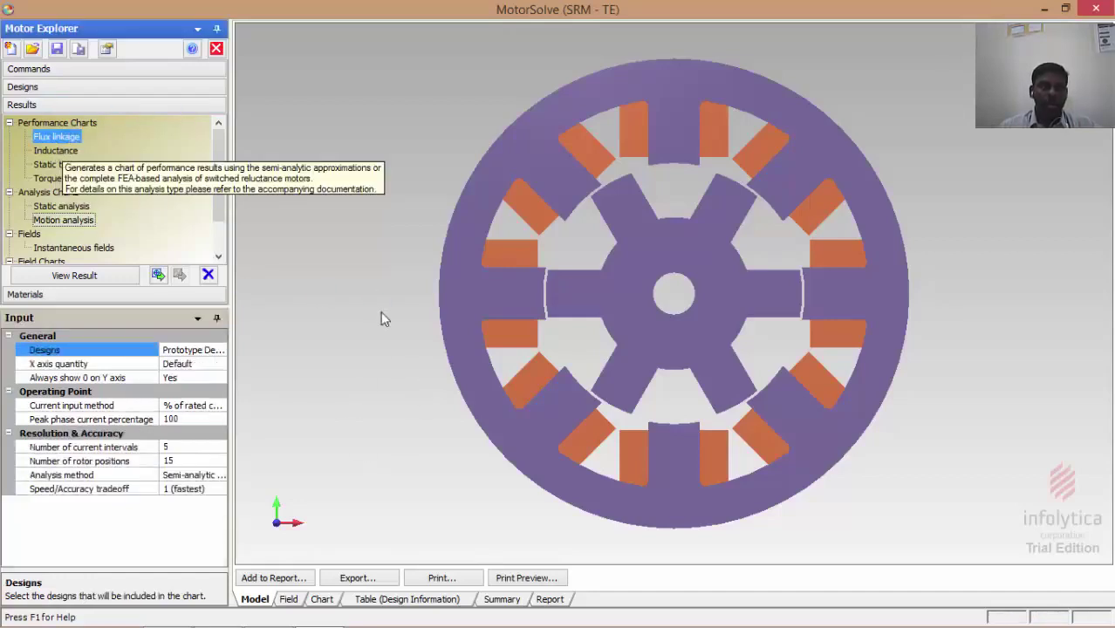
pyautogui.click(77, 276)
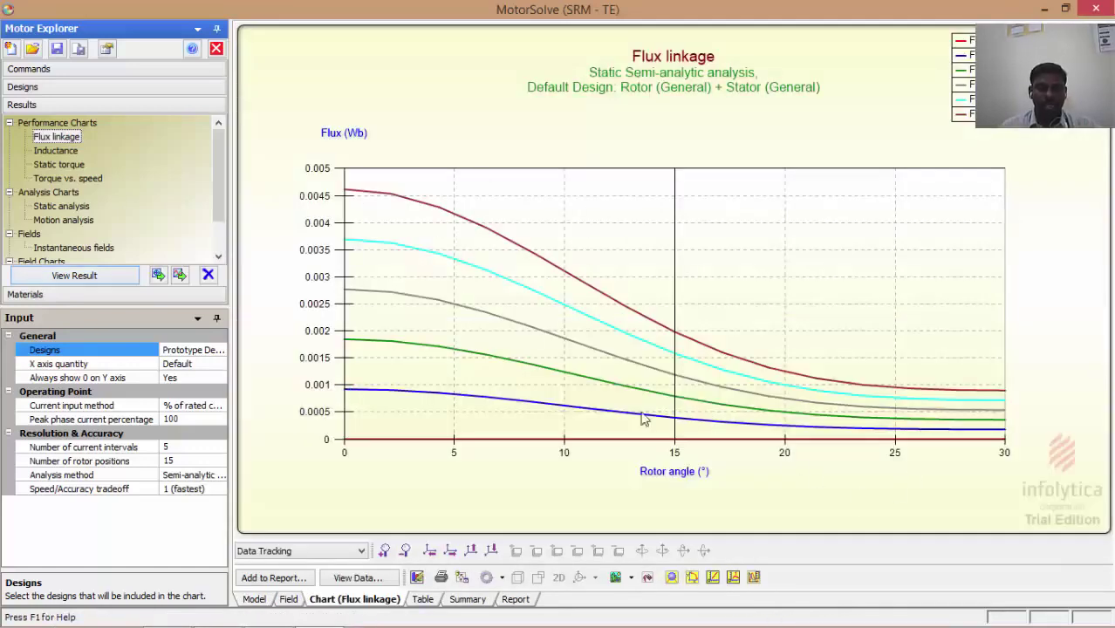
pyautogui.click(357, 578)
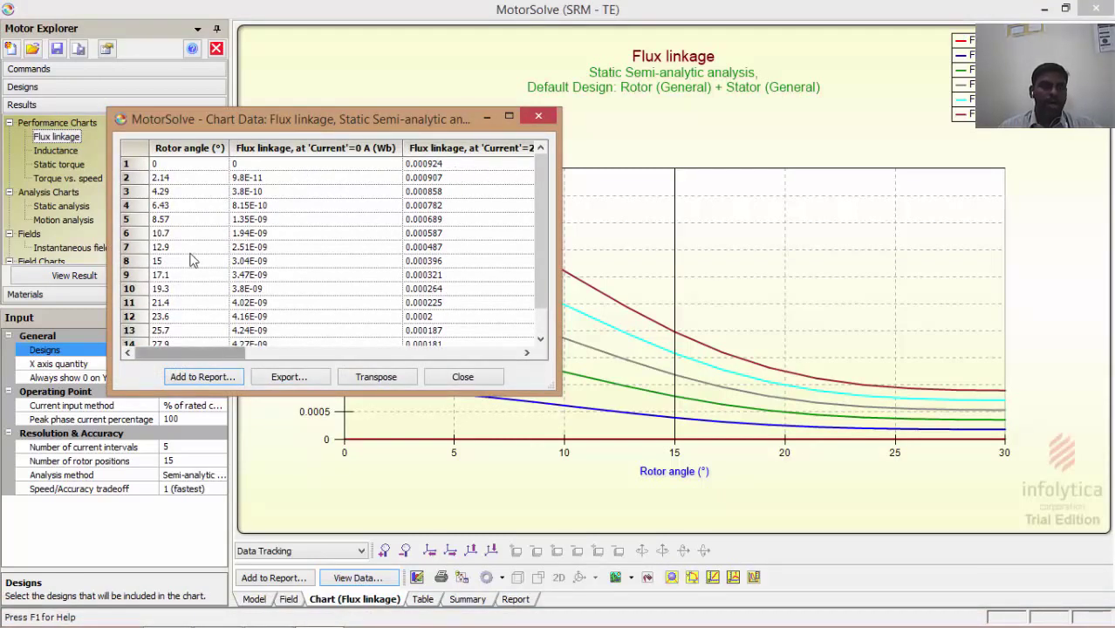
pyautogui.click(194, 167)
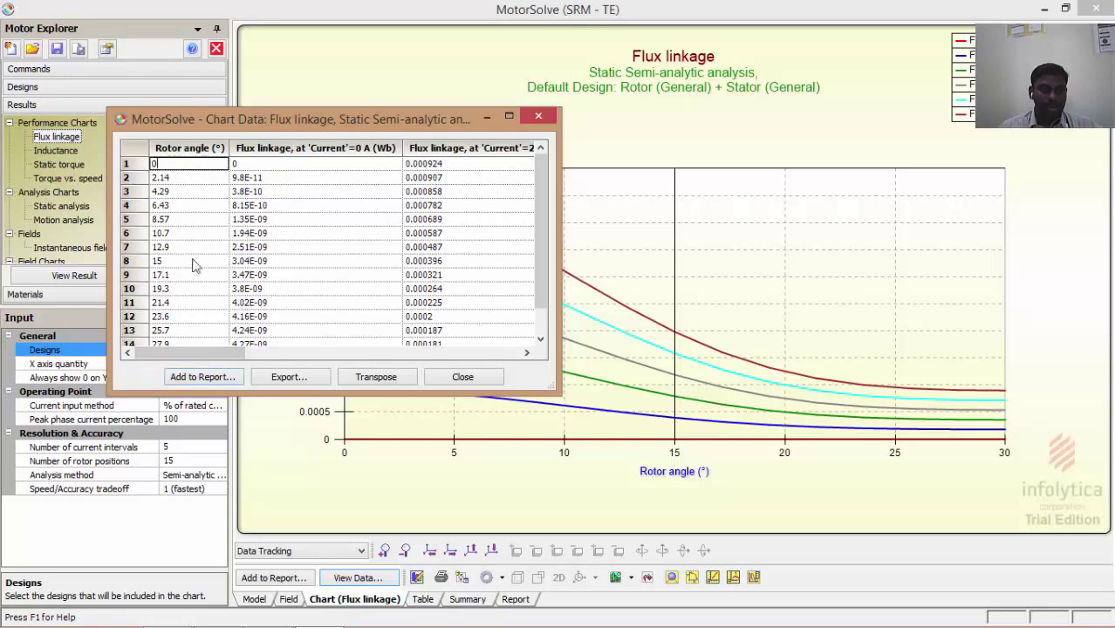
pyautogui.moveTo(190, 358); pyautogui.dragTo(211, 330)
# Export the flux linkage chart data to the Desktop as an Excel workbook named FLUXLINKAGE and close the data table
pyautogui.click(289, 377)
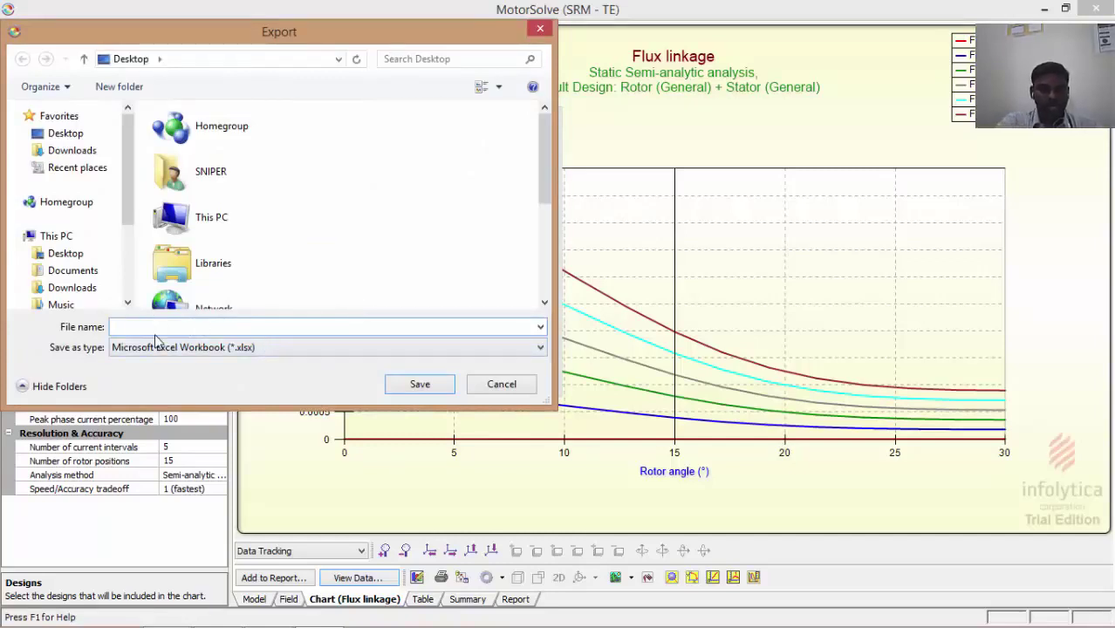
pyautogui.write('FLUXLINKAGE')
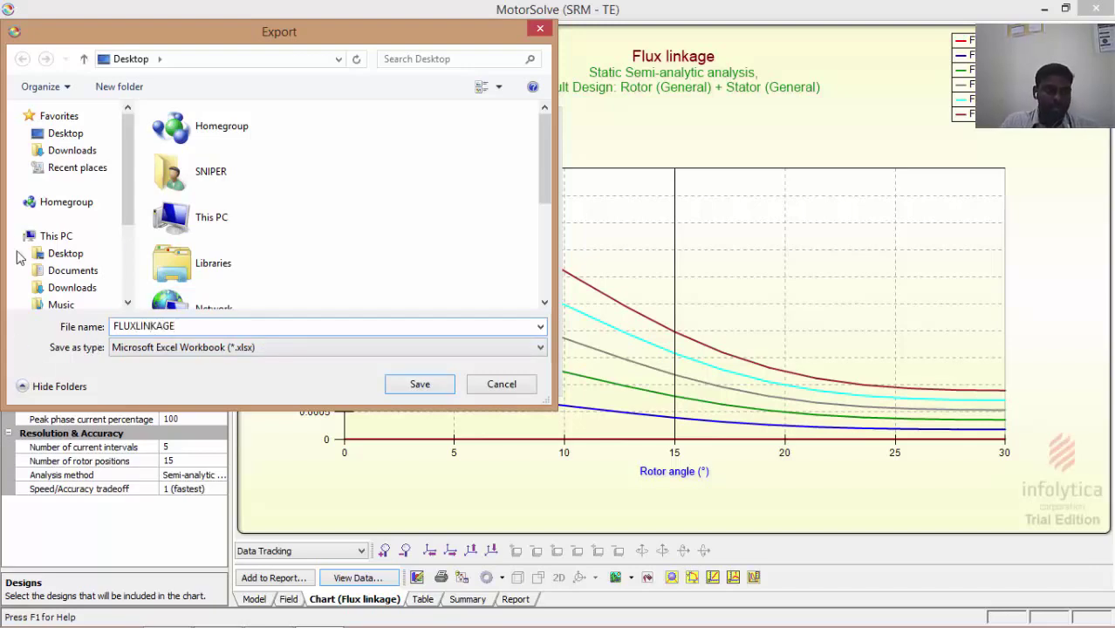
pyautogui.click(69, 138)
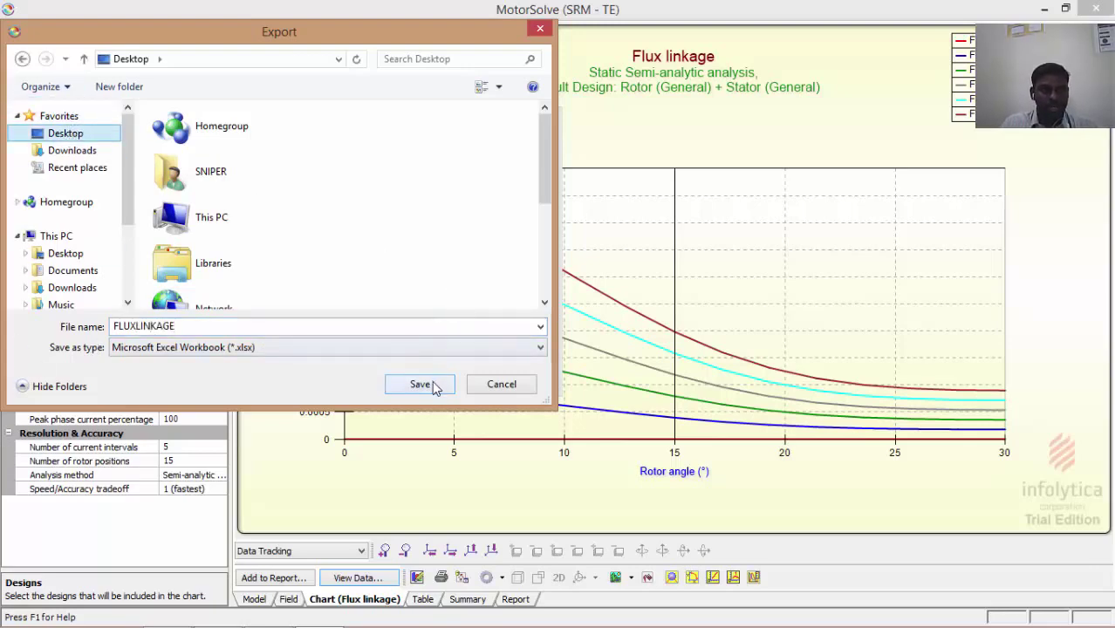
pyautogui.click(427, 385)
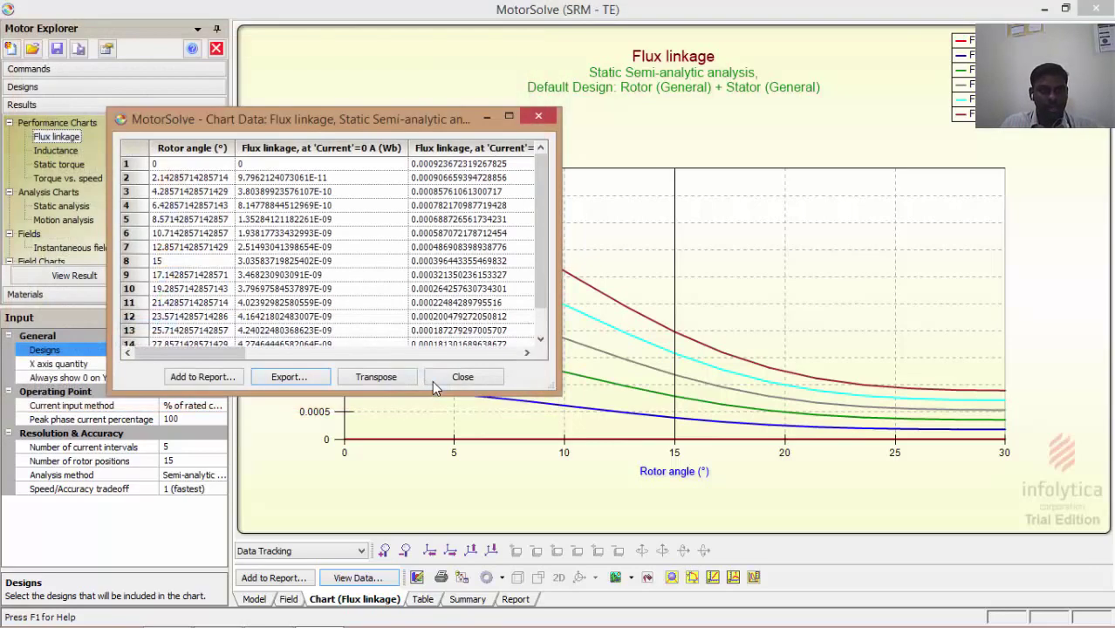
pyautogui.click(486, 382)
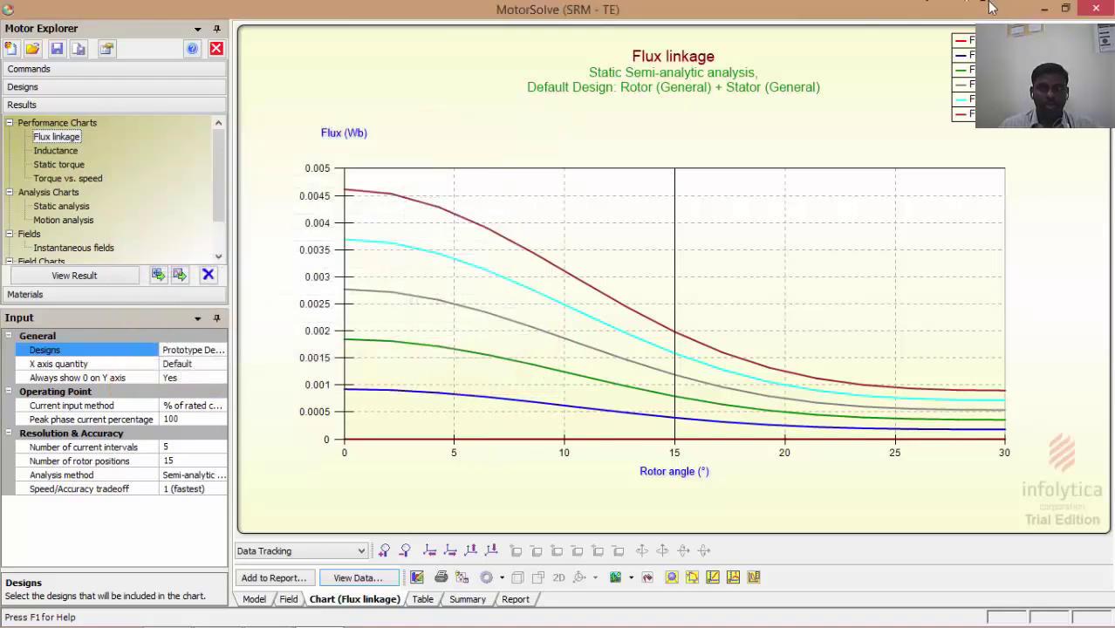
# Open the exported FLUXLINKAGE workbook from the desktop in Excel and examine the flux linkage values at 0 A
pyautogui.click(1044, 8)
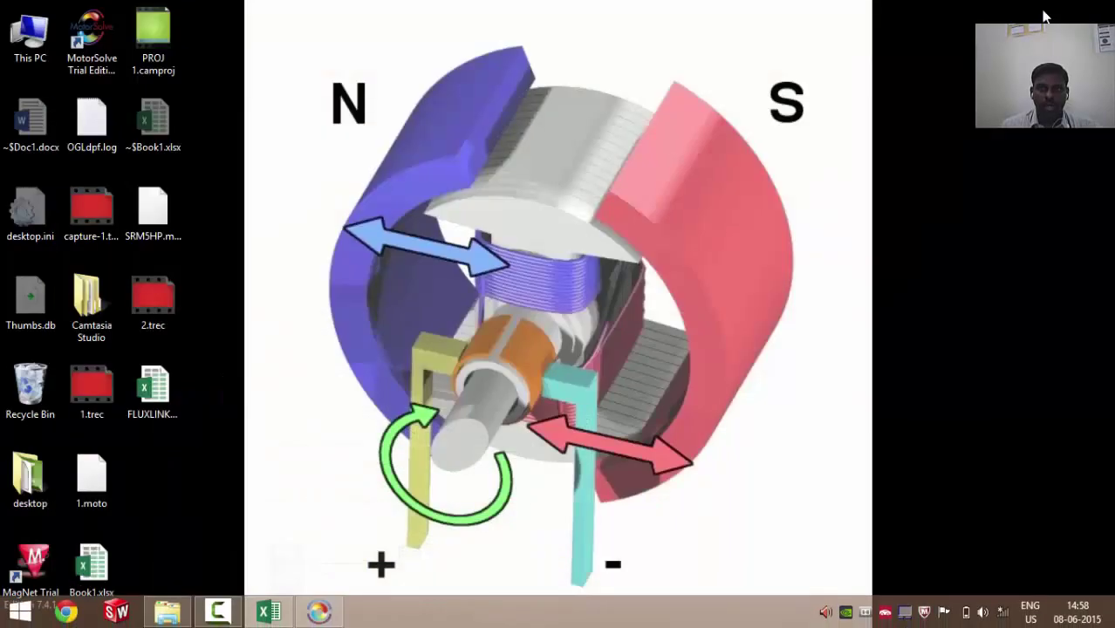
pyautogui.doubleClick(161, 399)
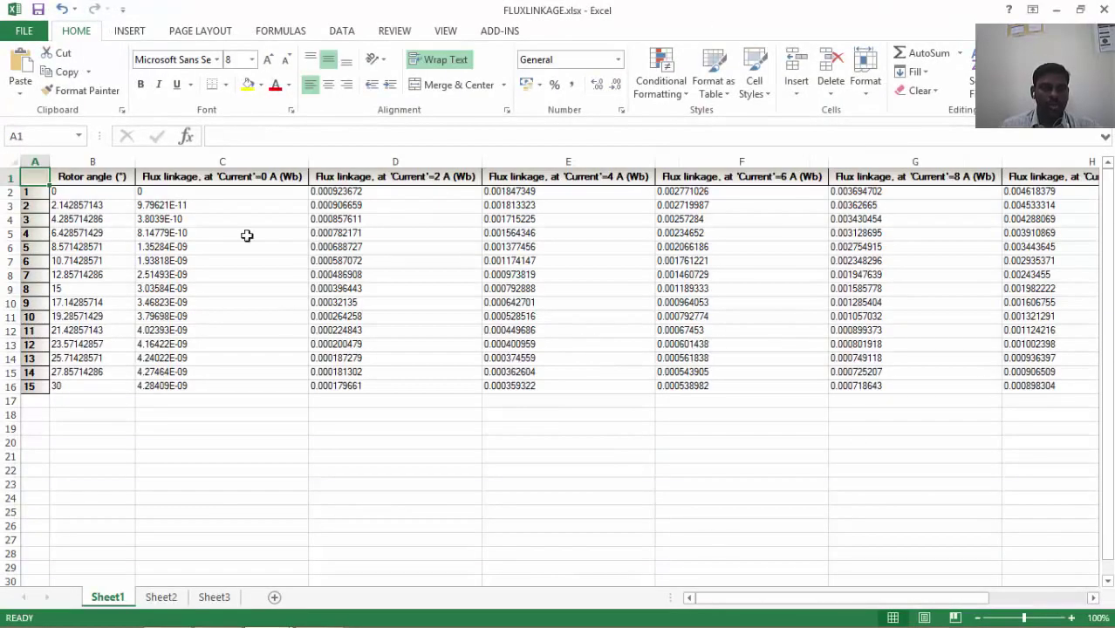
pyautogui.moveTo(152, 192); pyautogui.dragTo(163, 386)
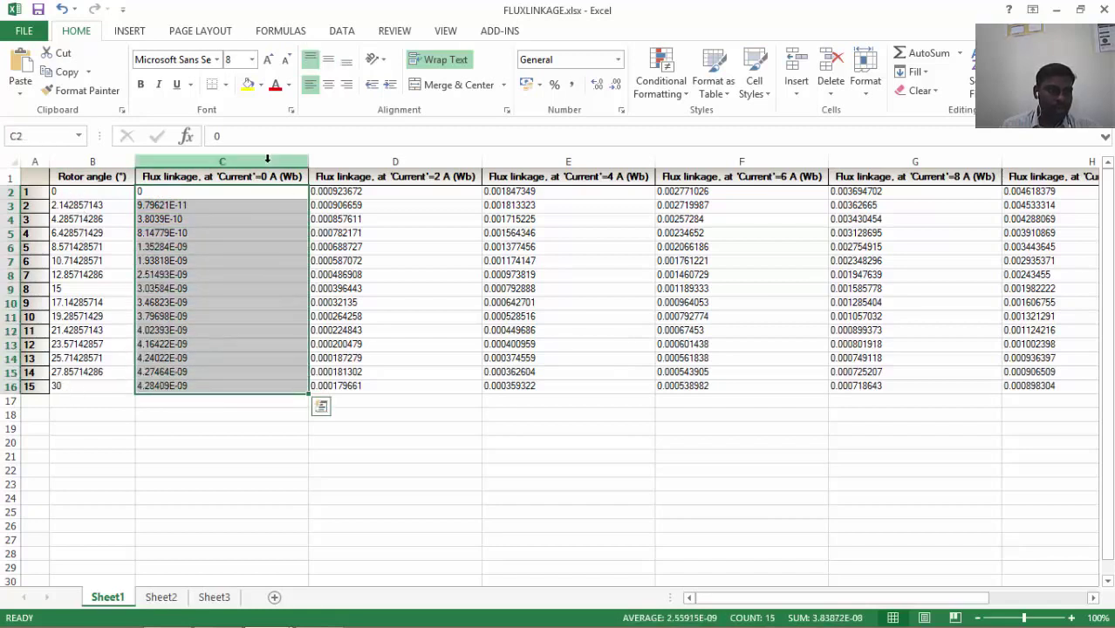
# Insert a line chart of the flux linkage values at 2 A (D2:D16) and delete it again
pyautogui.moveTo(374, 194); pyautogui.dragTo(356, 384)
pyautogui.click(140, 34)
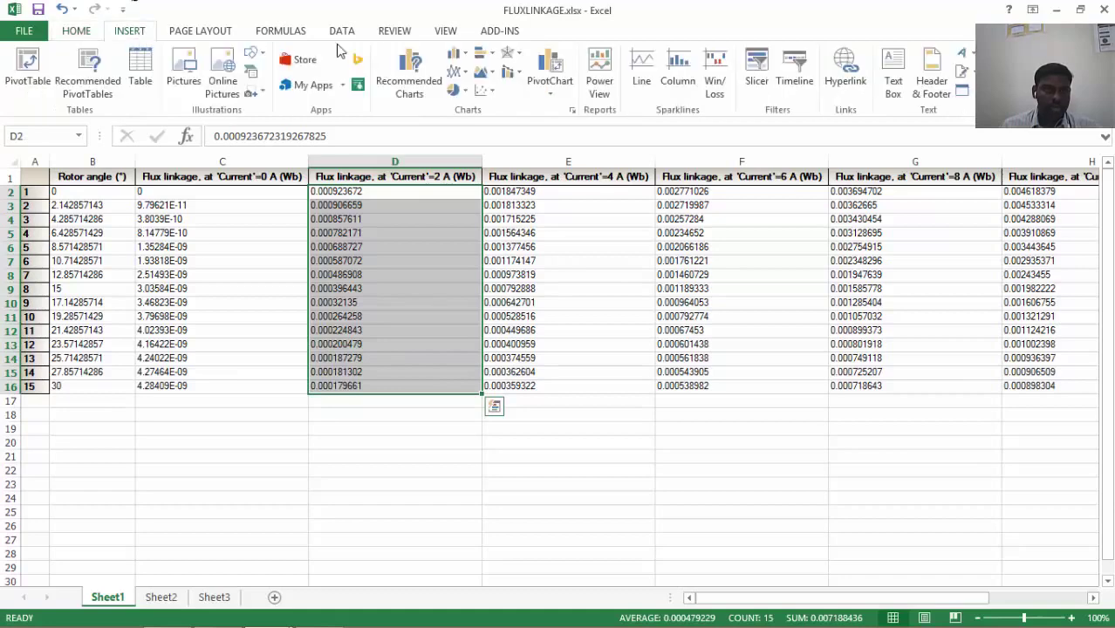
pyautogui.click(456, 71)
pyautogui.click(469, 123)
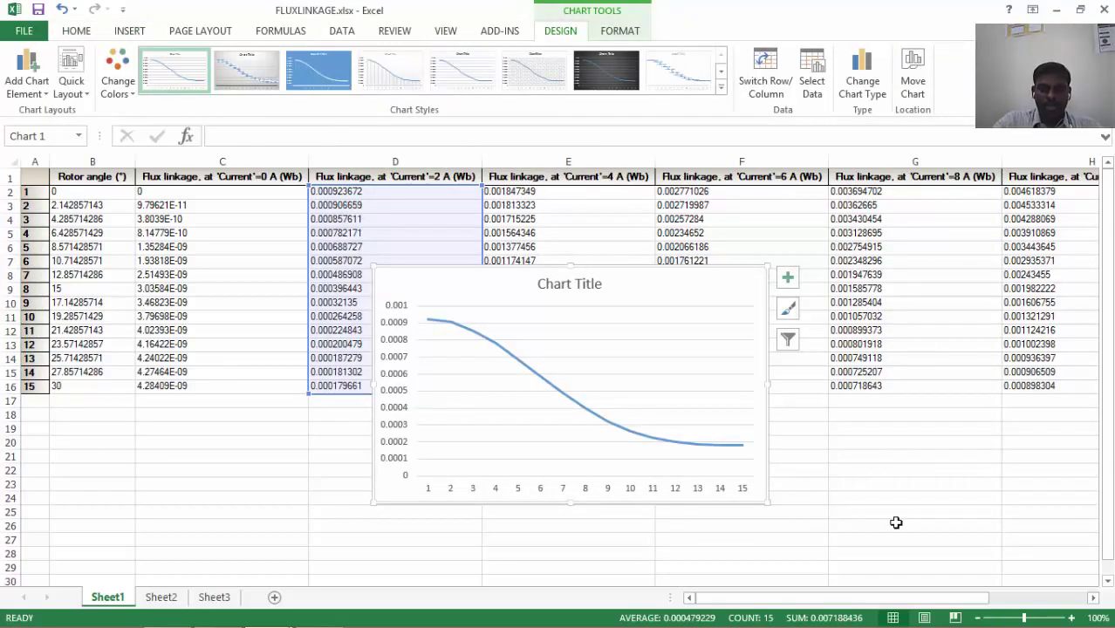
pyautogui.press('Delete')
pyautogui.click(609, 449)
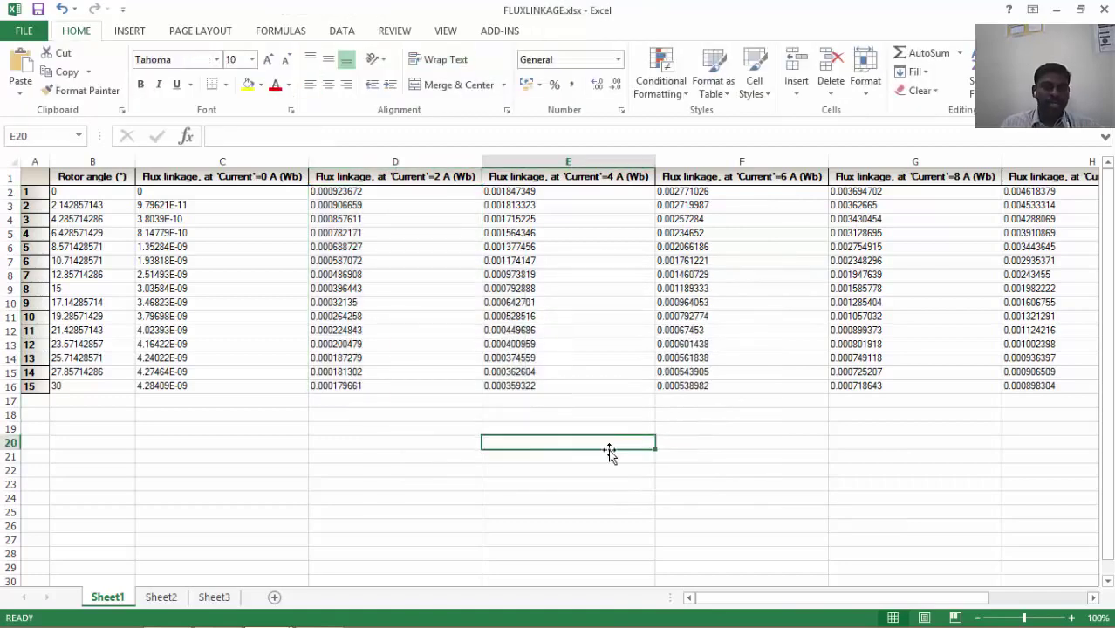
# Close the FLUXLINKAGE workbook without saving changes and switch back to the flux linkage chart in MotorSolve
pyautogui.click(1103, 10)
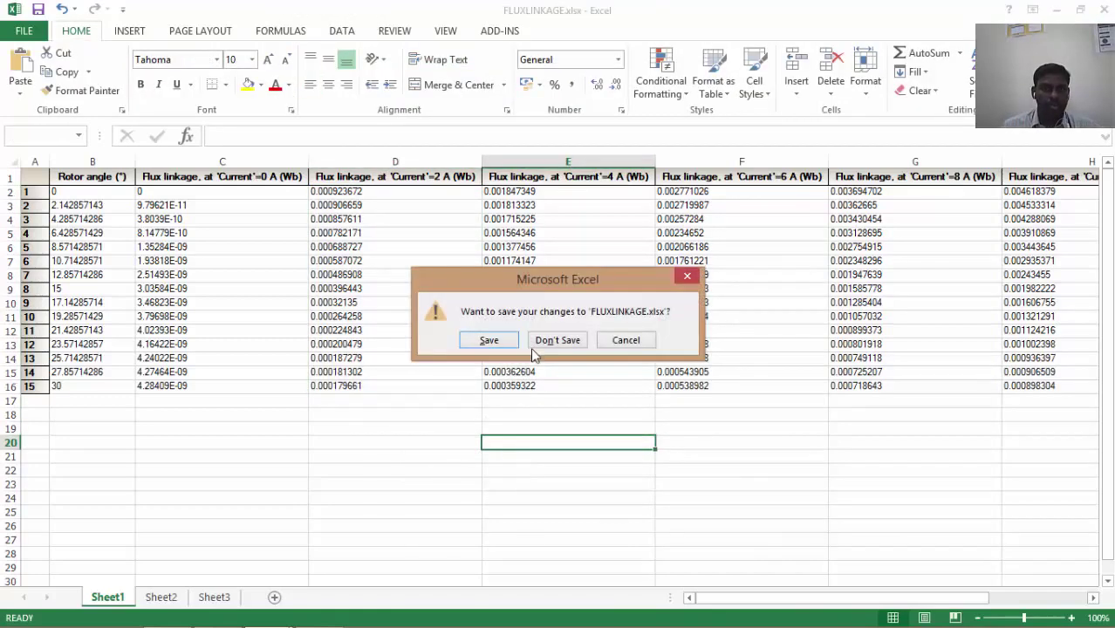
pyautogui.click(562, 345)
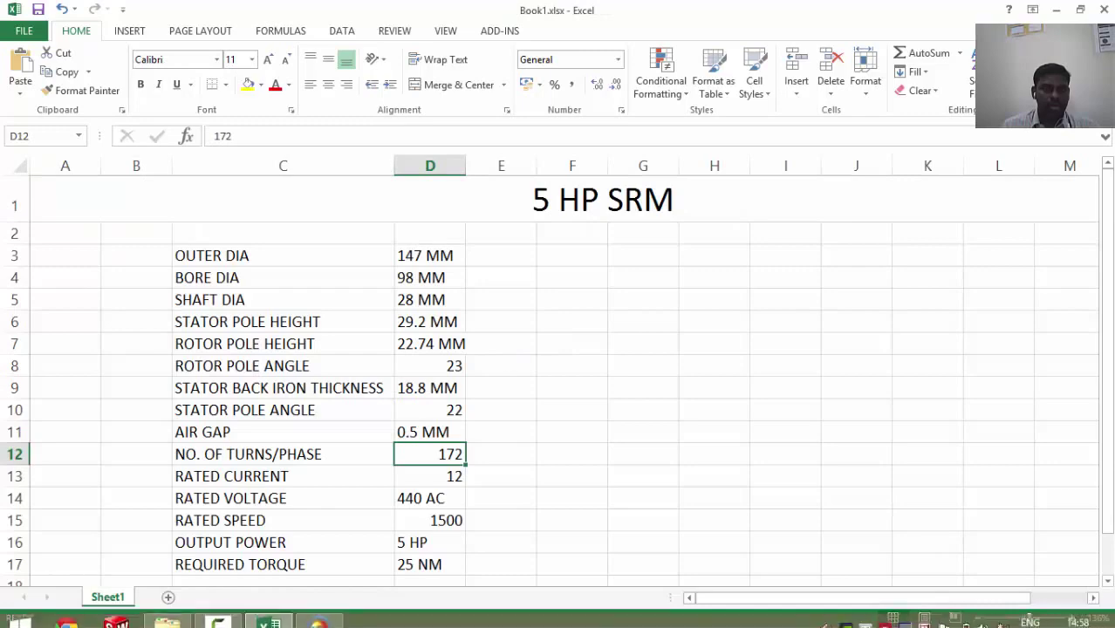
pyautogui.click(268, 613)
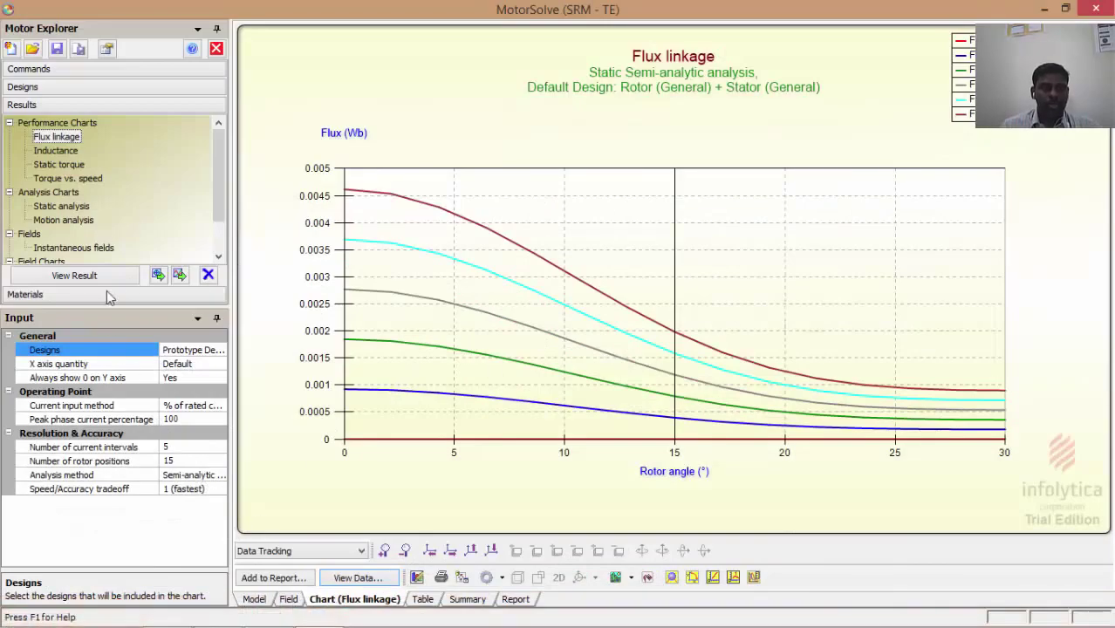
pyautogui.click(22, 86)
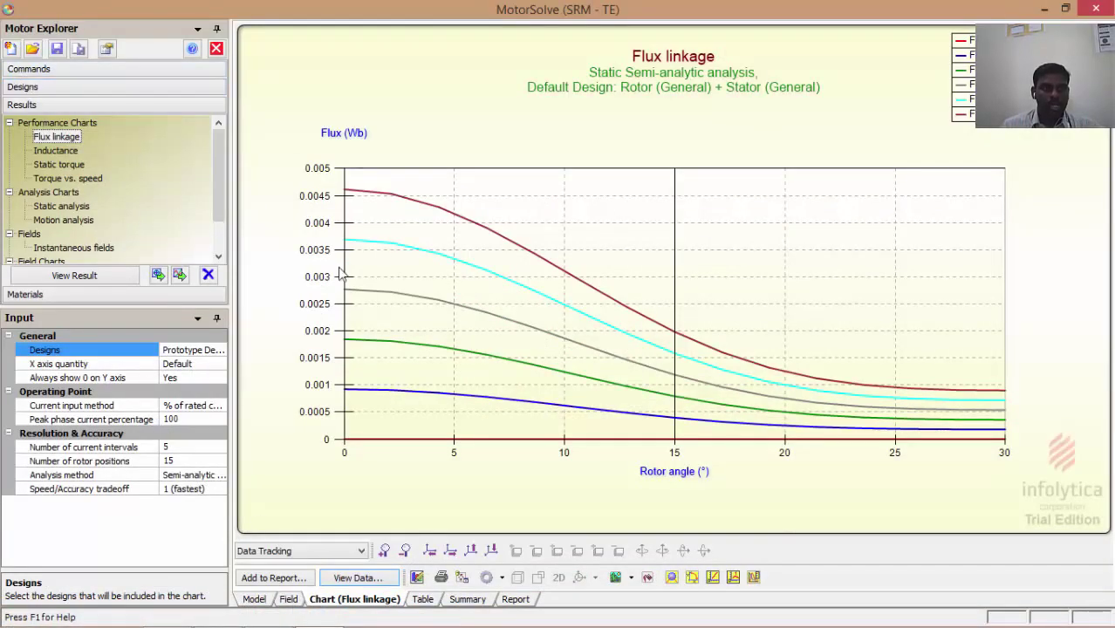